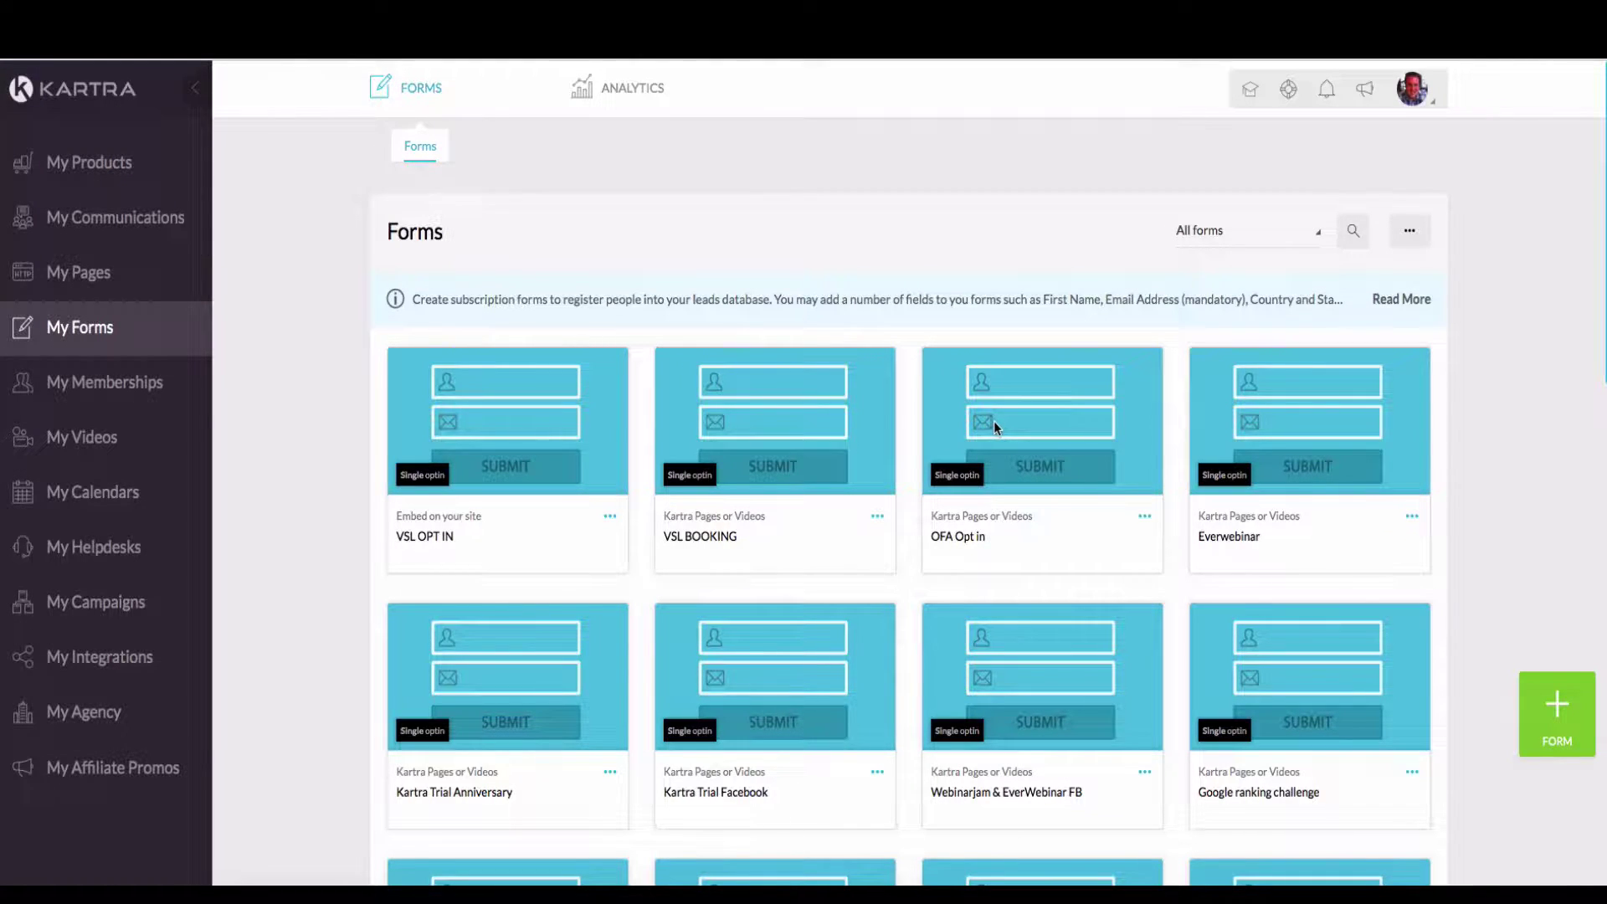
Look through the existing opt-in forms in the forms list.
{"action": "scroll", "coordinate": [1022, 429], "scroll_direction": "down", "scroll_amount": 1}
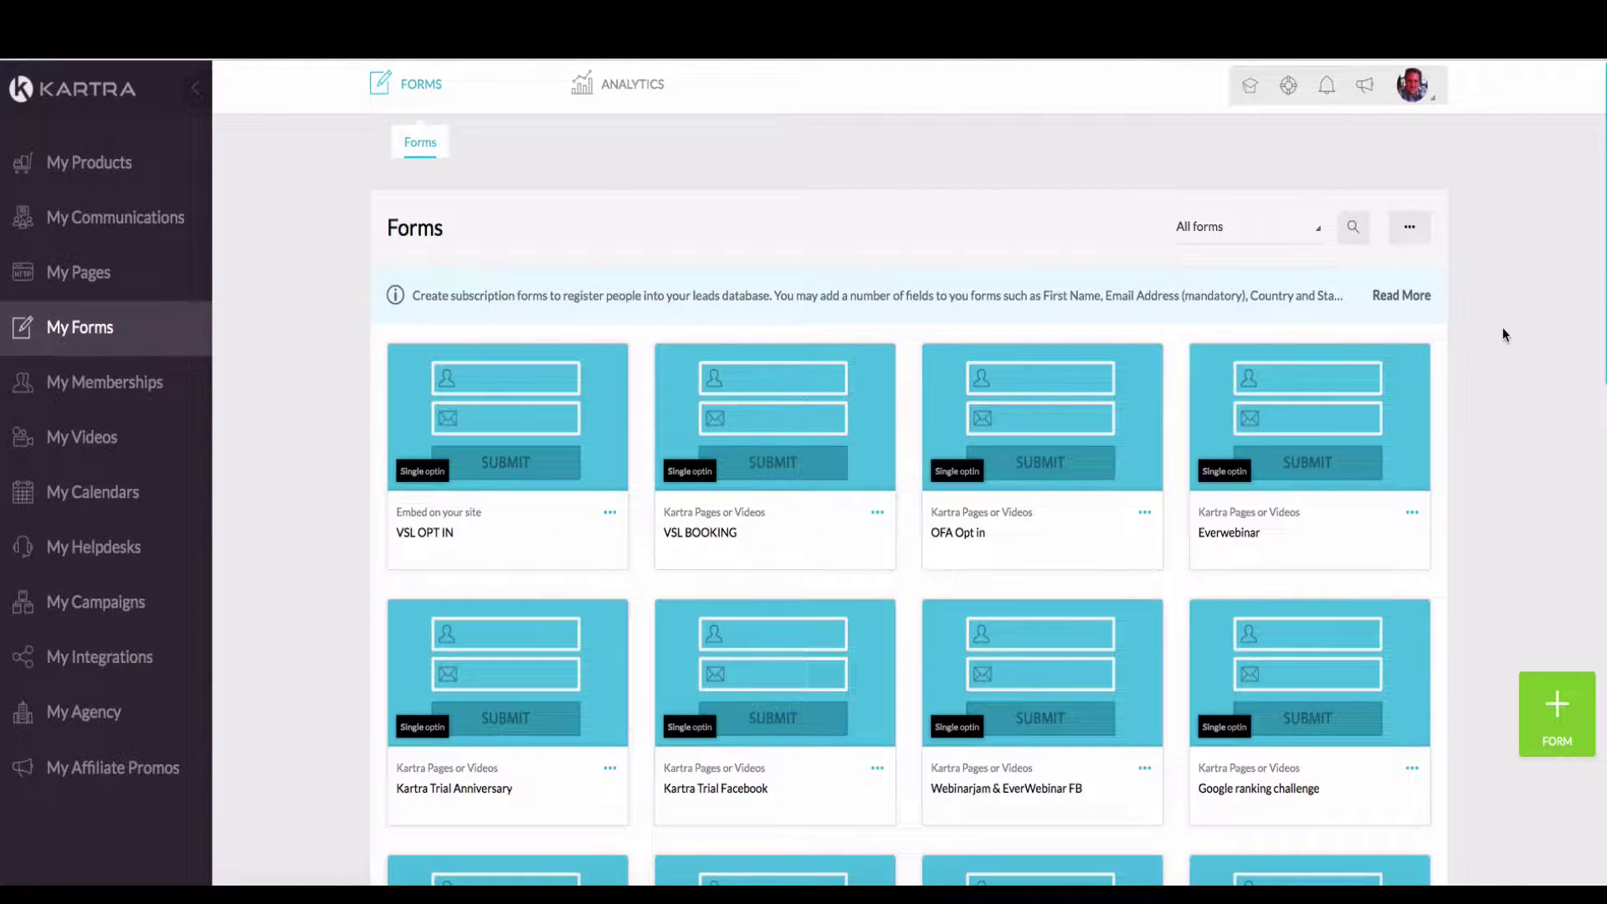
{"action": "scroll", "coordinate": [1127, 561], "scroll_direction": "down", "scroll_amount": 9}
{"action": "scroll", "coordinate": [1077, 586], "scroll_direction": "up", "scroll_amount": 9}
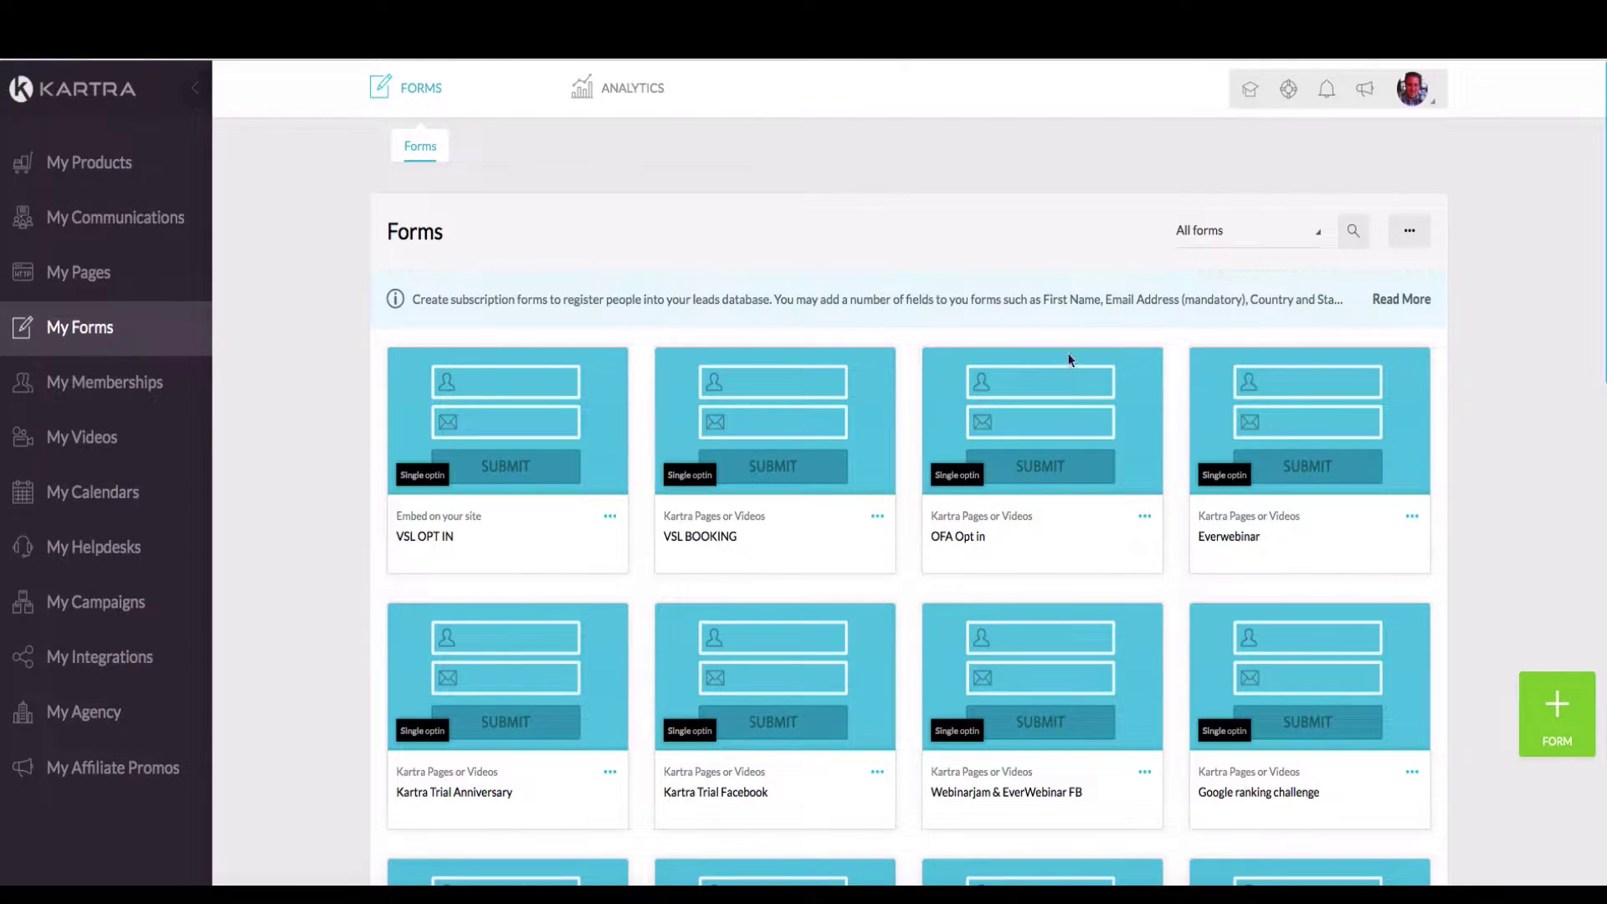
{"action": "scroll", "coordinate": [981, 375], "scroll_direction": "down", "scroll_amount": 3}
{"action": "scroll", "coordinate": [981, 375], "scroll_direction": "up", "scroll_amount": 3}
{"action": "scroll", "coordinate": [727, 465], "scroll_direction": "down", "scroll_amount": 1}
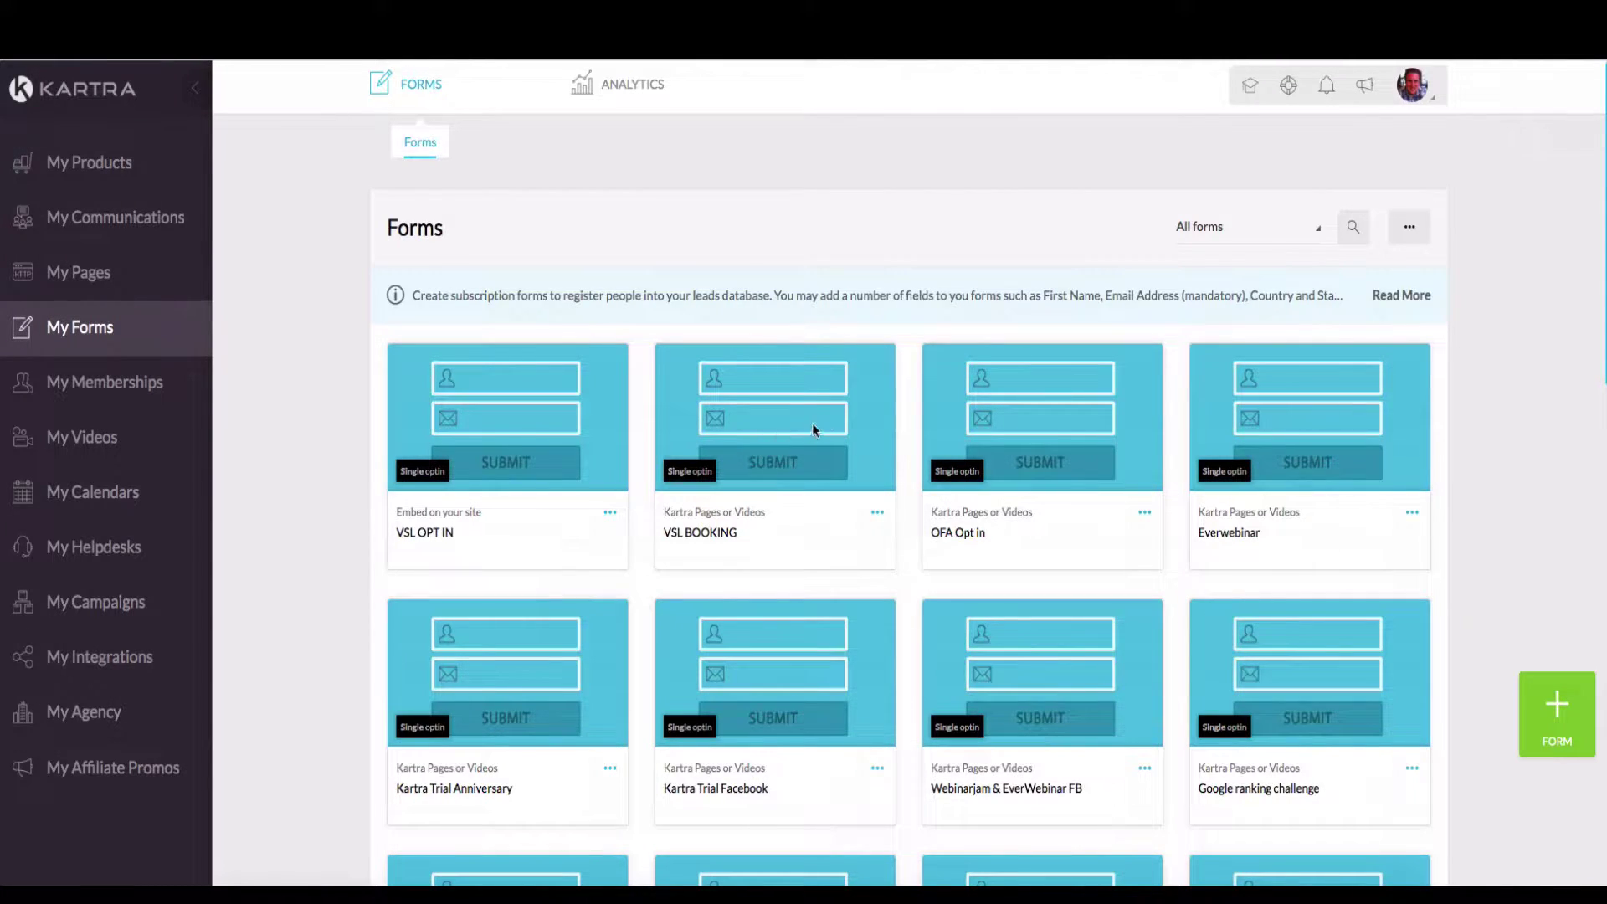
{"action": "scroll", "coordinate": [838, 428], "scroll_direction": "down", "scroll_amount": 1}
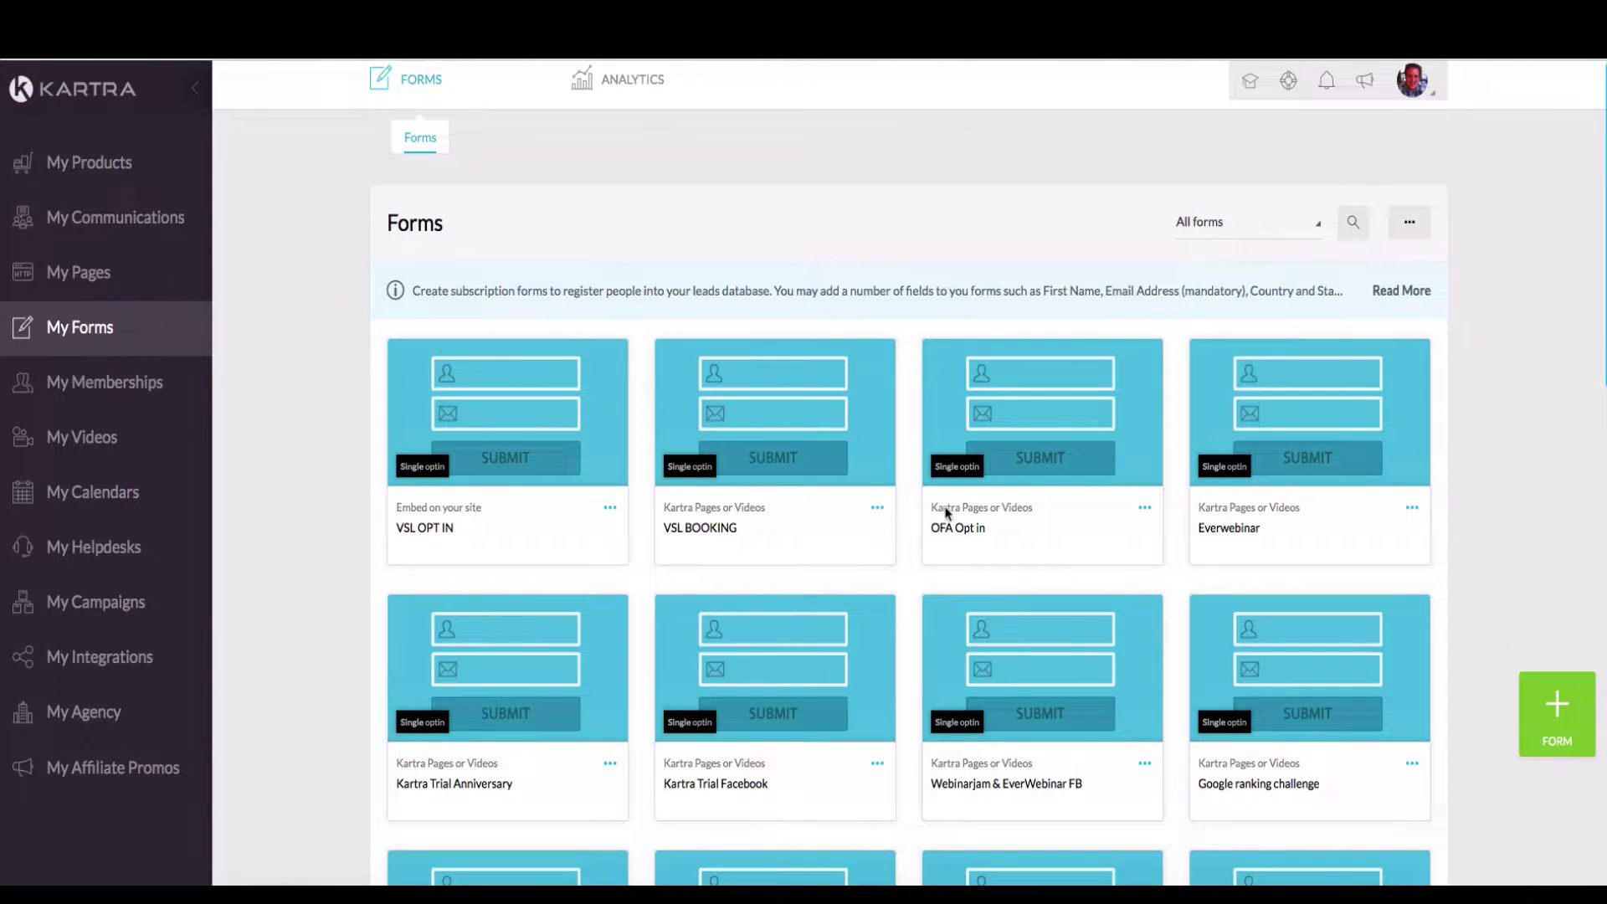
{"action": "scroll", "coordinate": [1319, 402], "scroll_direction": "down", "scroll_amount": 5}
{"action": "scroll", "coordinate": [1331, 461], "scroll_direction": "down", "scroll_amount": 3}
{"action": "scroll", "coordinate": [1339, 459], "scroll_direction": "up", "scroll_amount": 8}
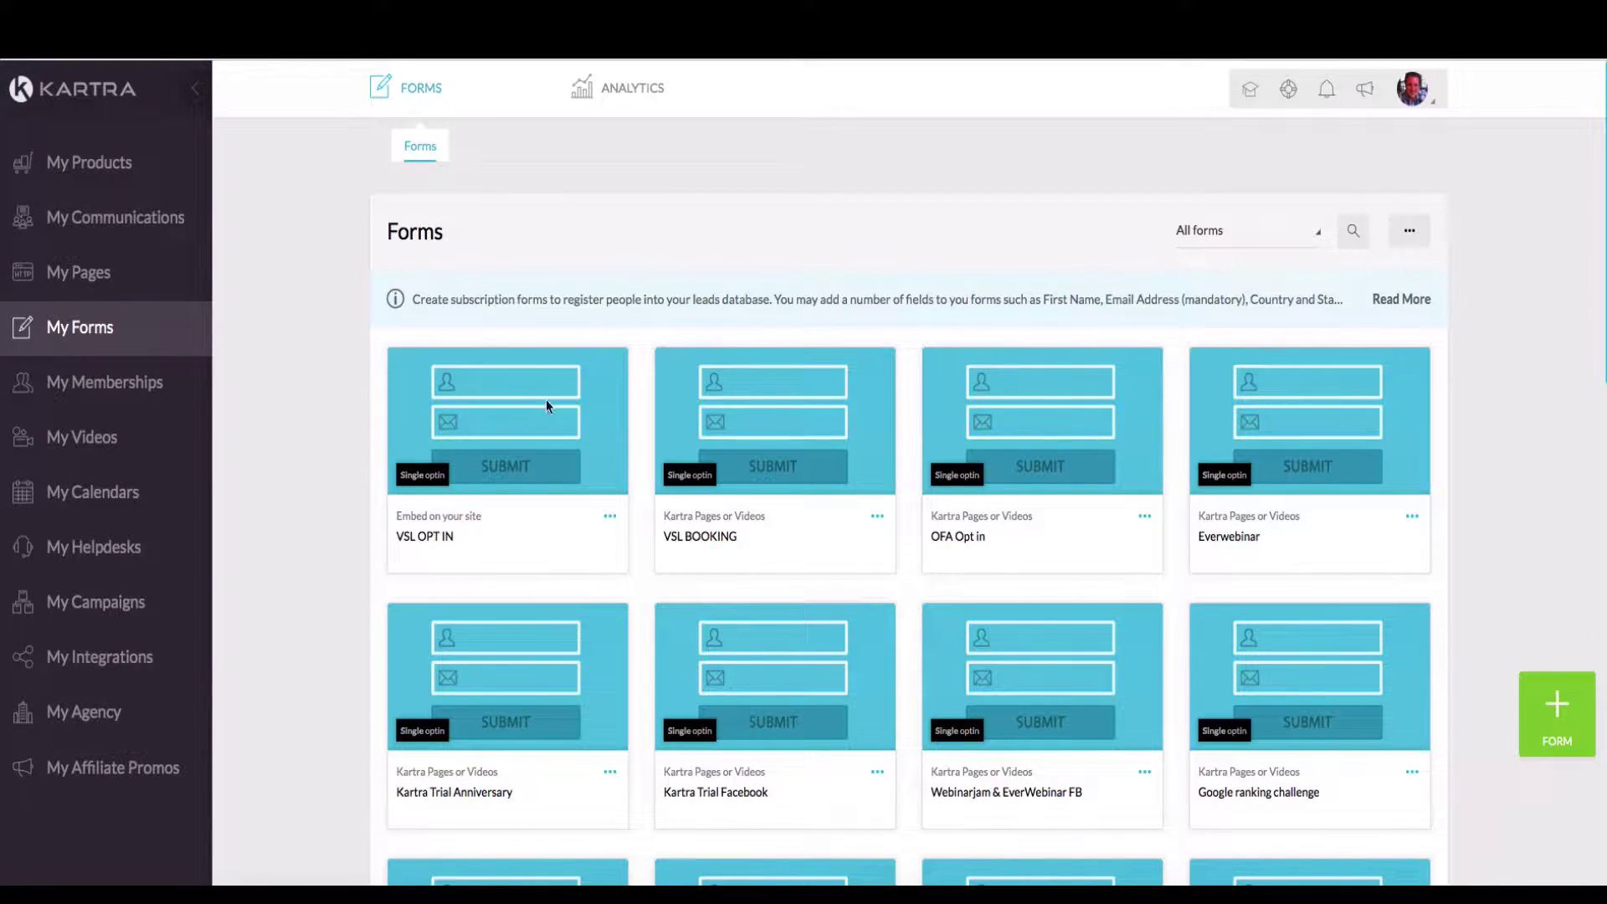
{"action": "scroll", "coordinate": [708, 439], "scroll_direction": "down", "scroll_amount": 3}
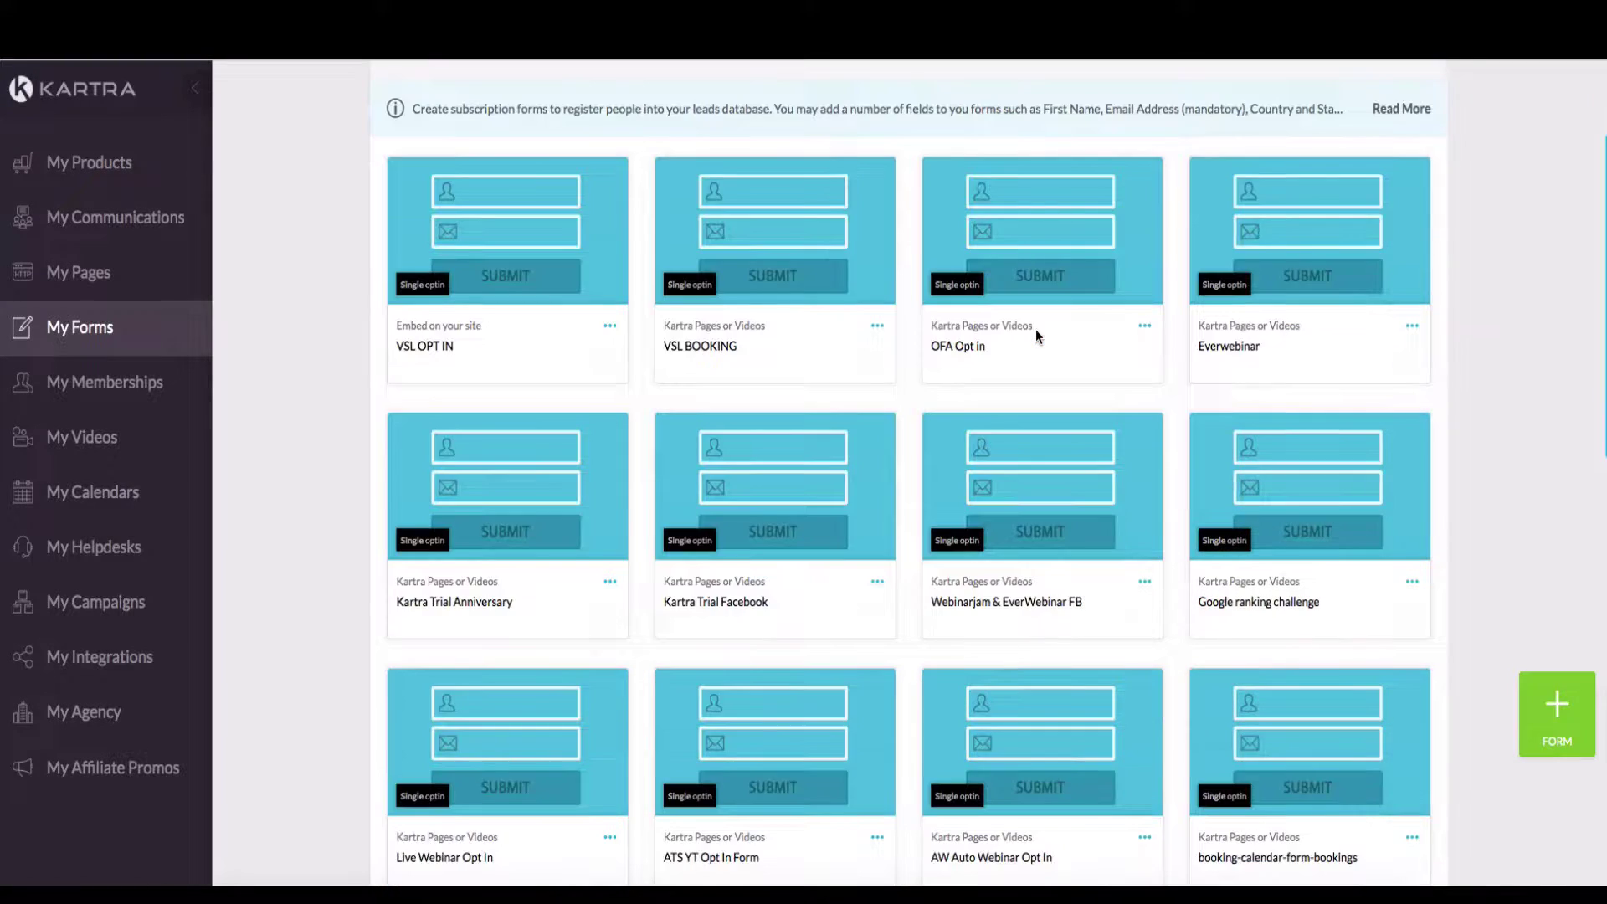
{"action": "scroll", "coordinate": [785, 375], "scroll_direction": "up", "scroll_amount": 2}
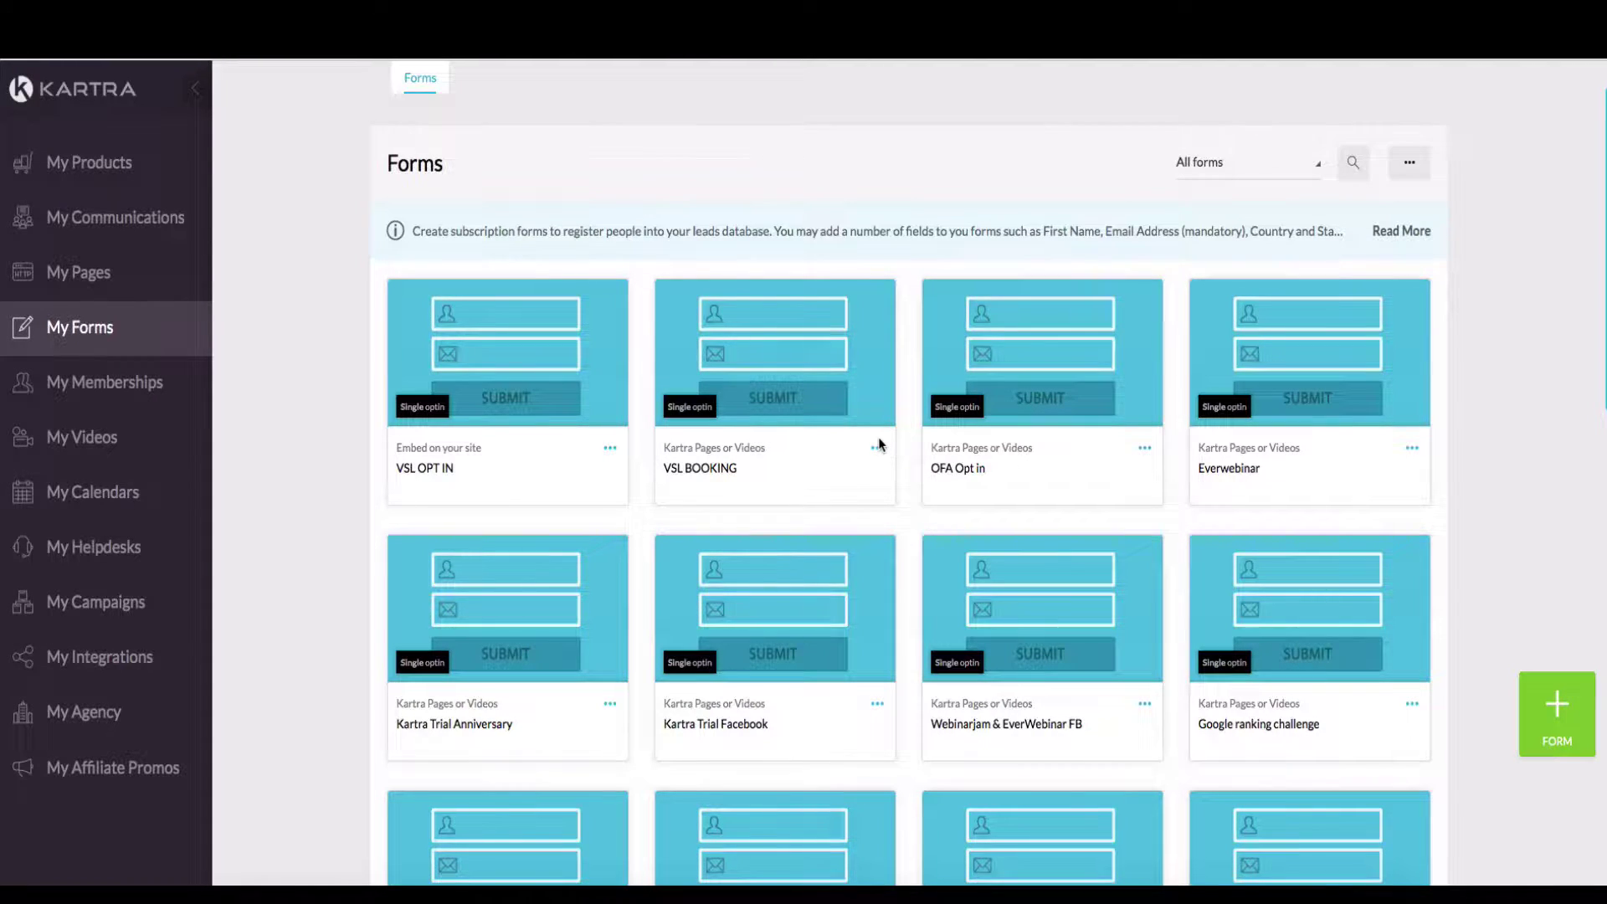
{"action": "scroll", "coordinate": [1117, 327], "scroll_direction": "down", "scroll_amount": 3}
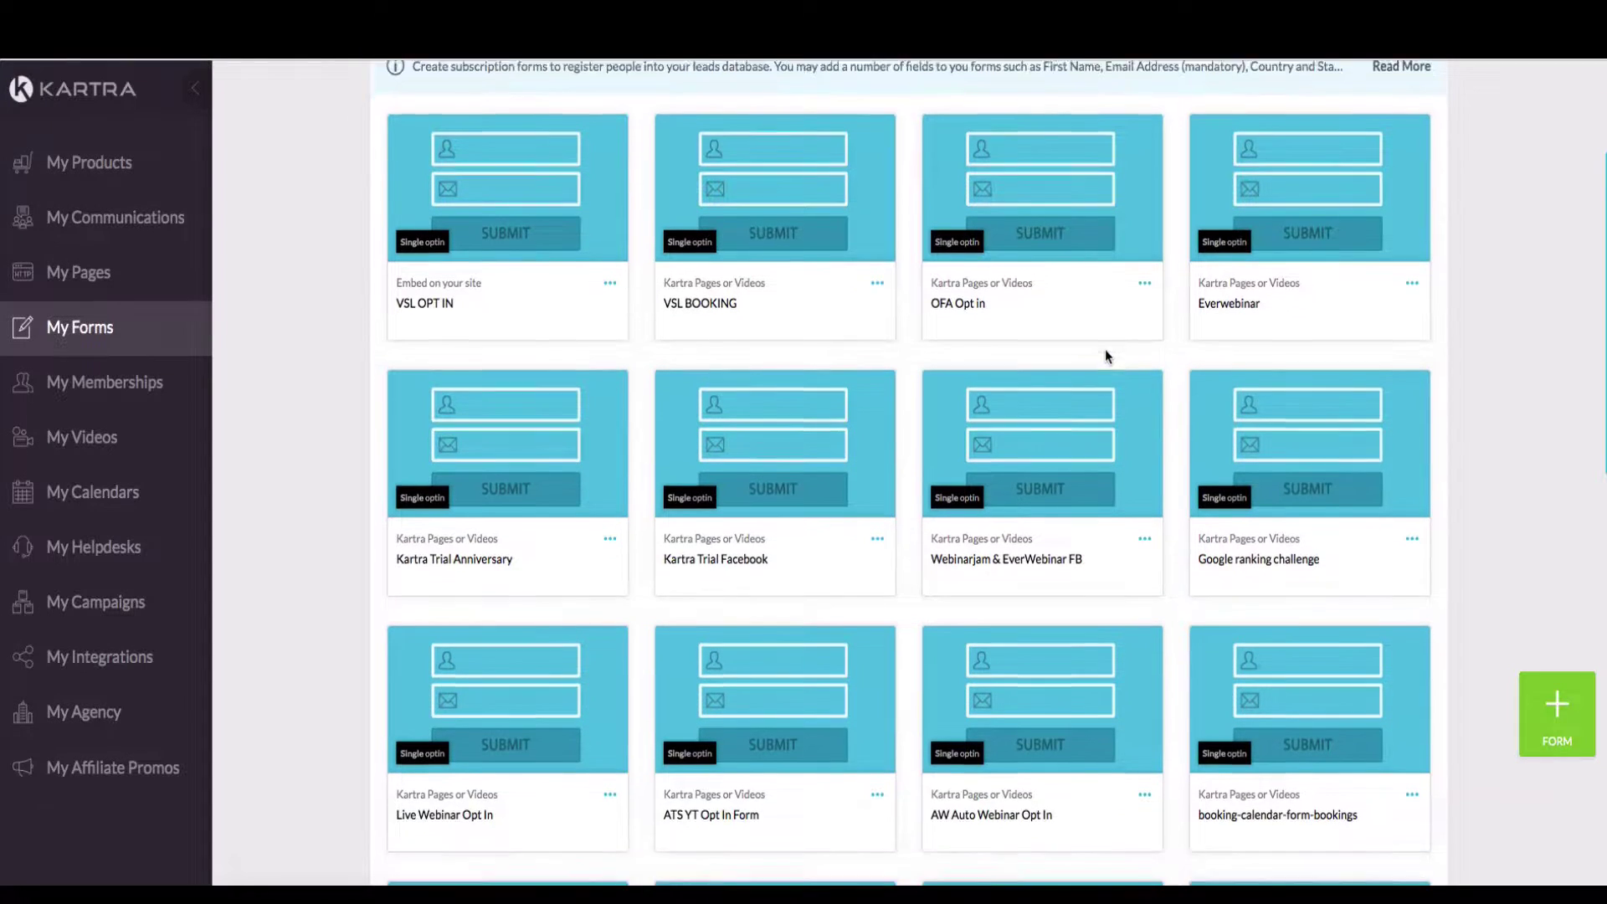
{"action": "scroll", "coordinate": [1102, 354], "scroll_direction": "up", "scroll_amount": 4}
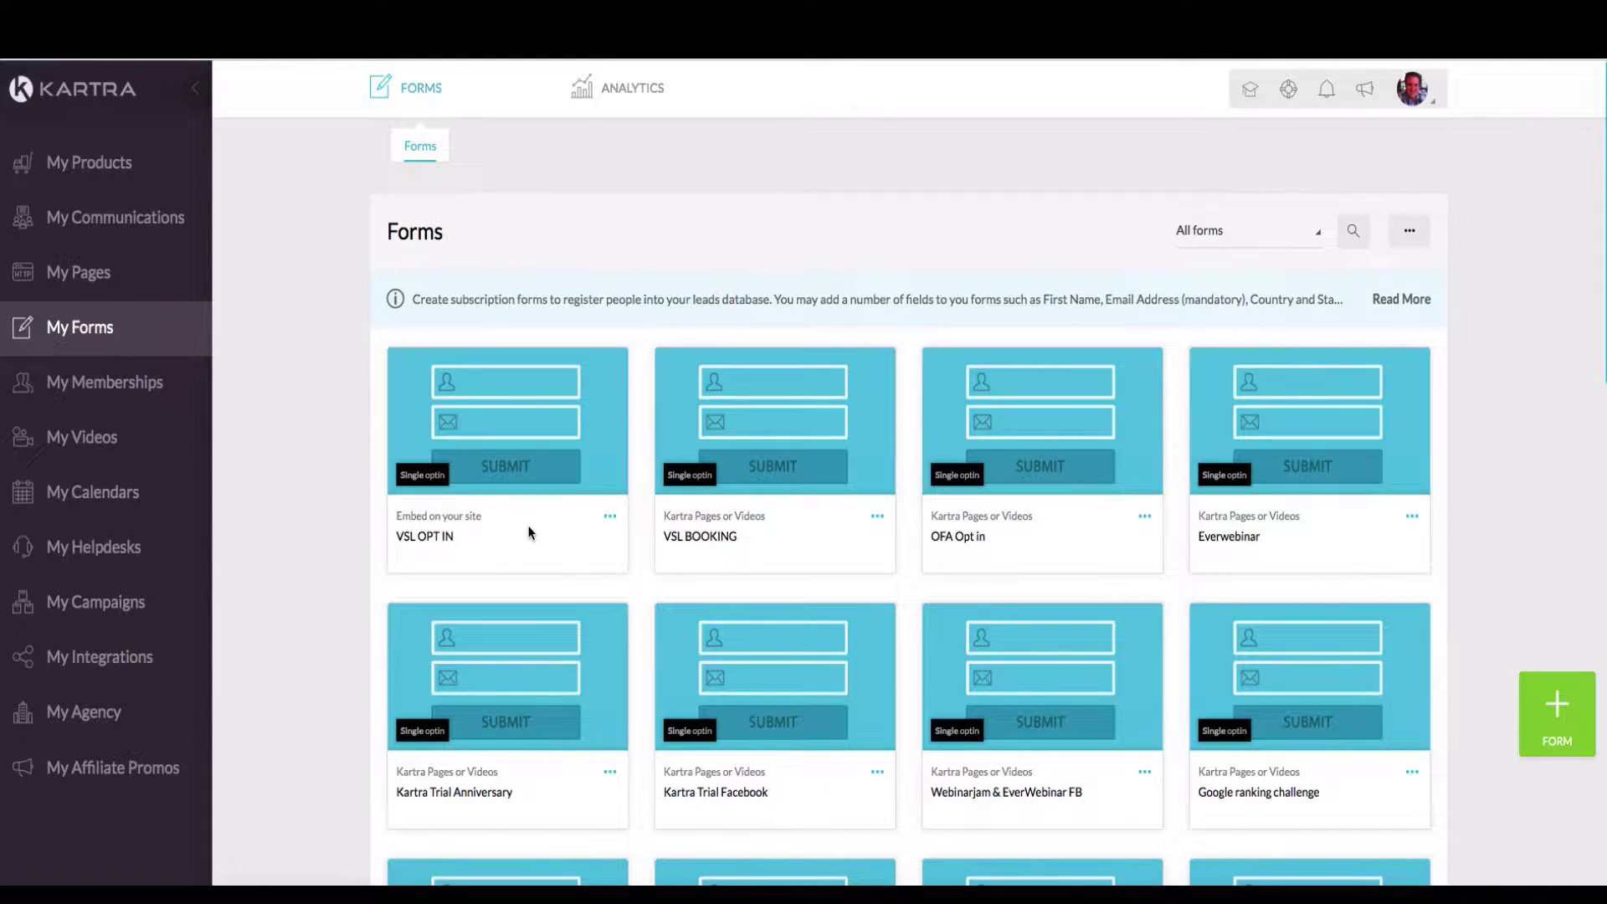
{"action": "scroll", "coordinate": [668, 524], "scroll_direction": "down", "scroll_amount": 1}
{"action": "scroll", "coordinate": [668, 524], "scroll_direction": "up", "scroll_amount": 1}
{"action": "scroll", "coordinate": [954, 519], "scroll_direction": "down", "scroll_amount": 1}
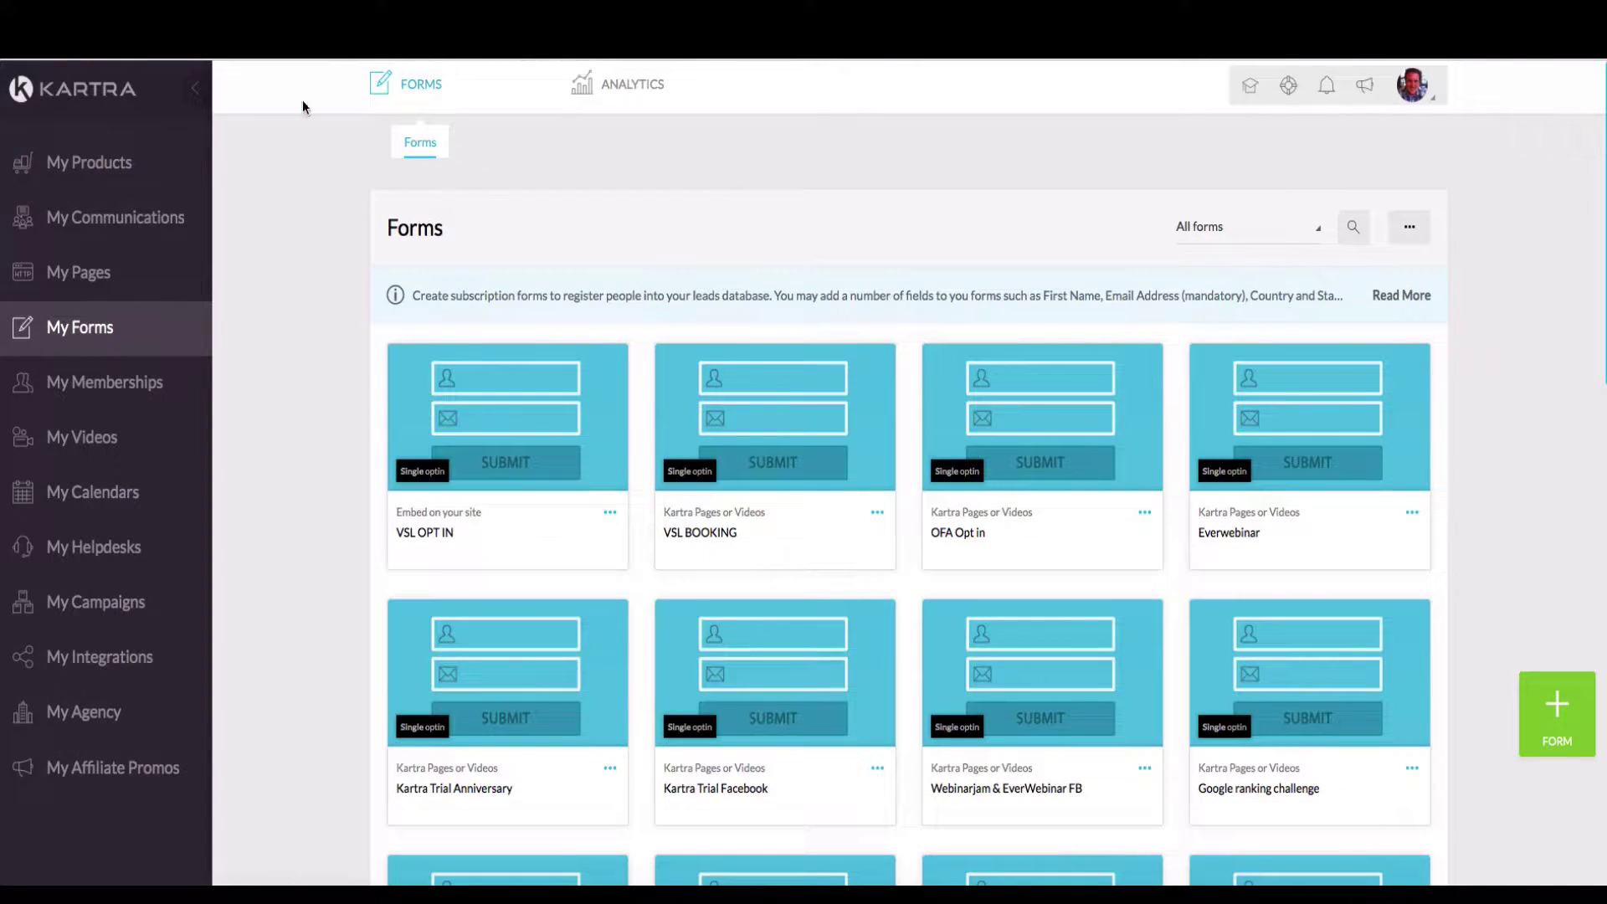
Open the VSL OPT IN form for editing and view its form fields.
{"action": "left_click", "coordinate": [610, 513]}
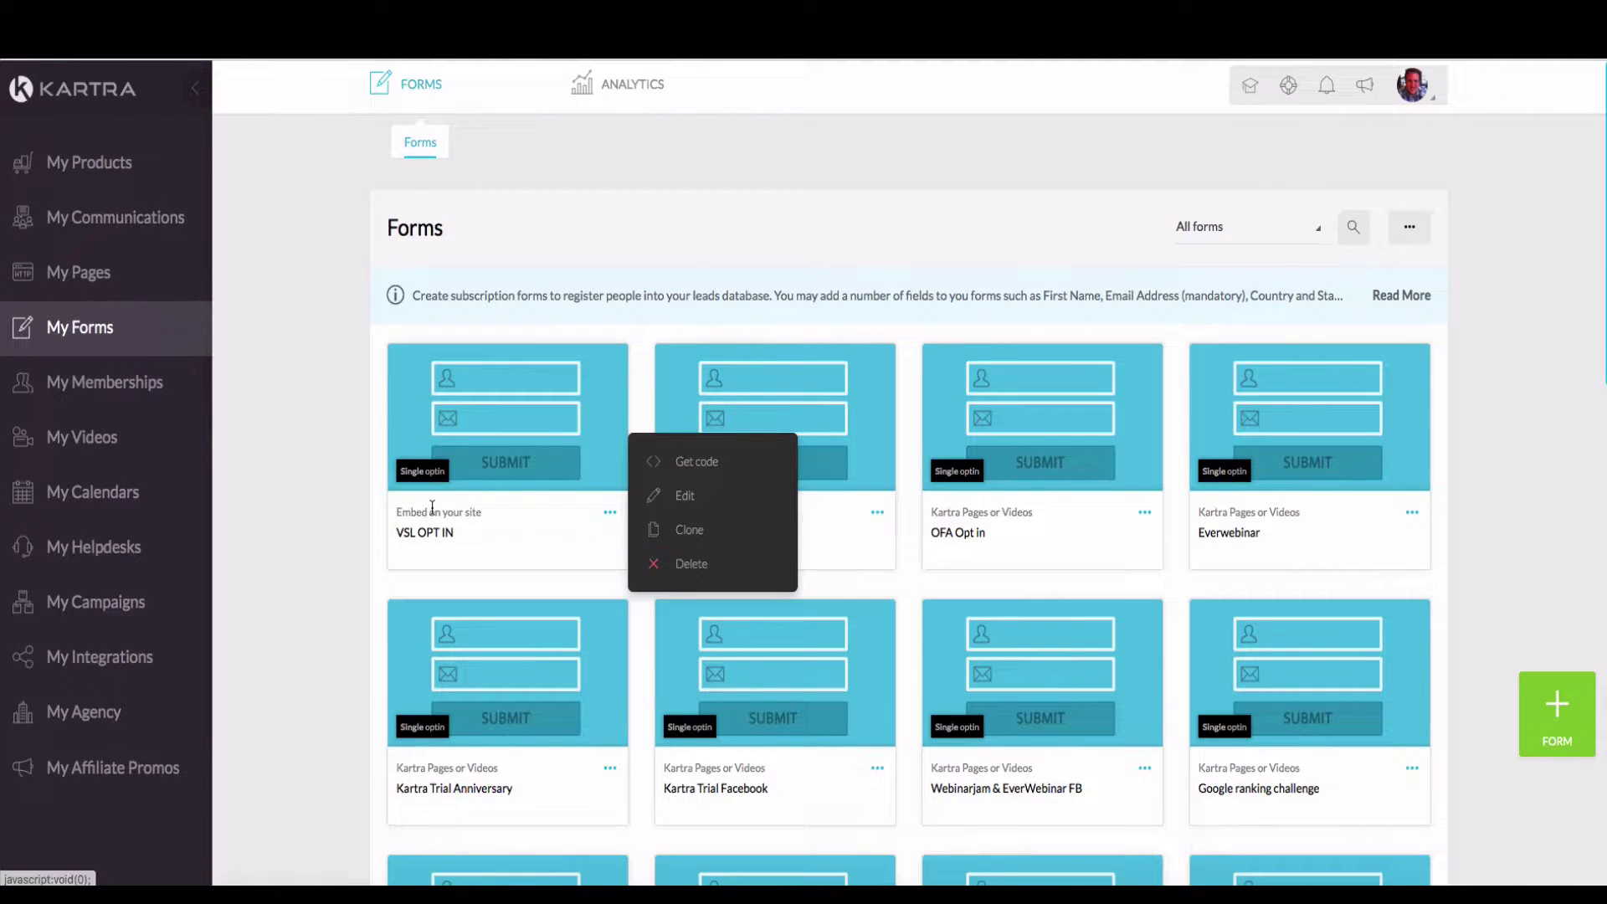
{"action": "left_click", "coordinate": [683, 496]}
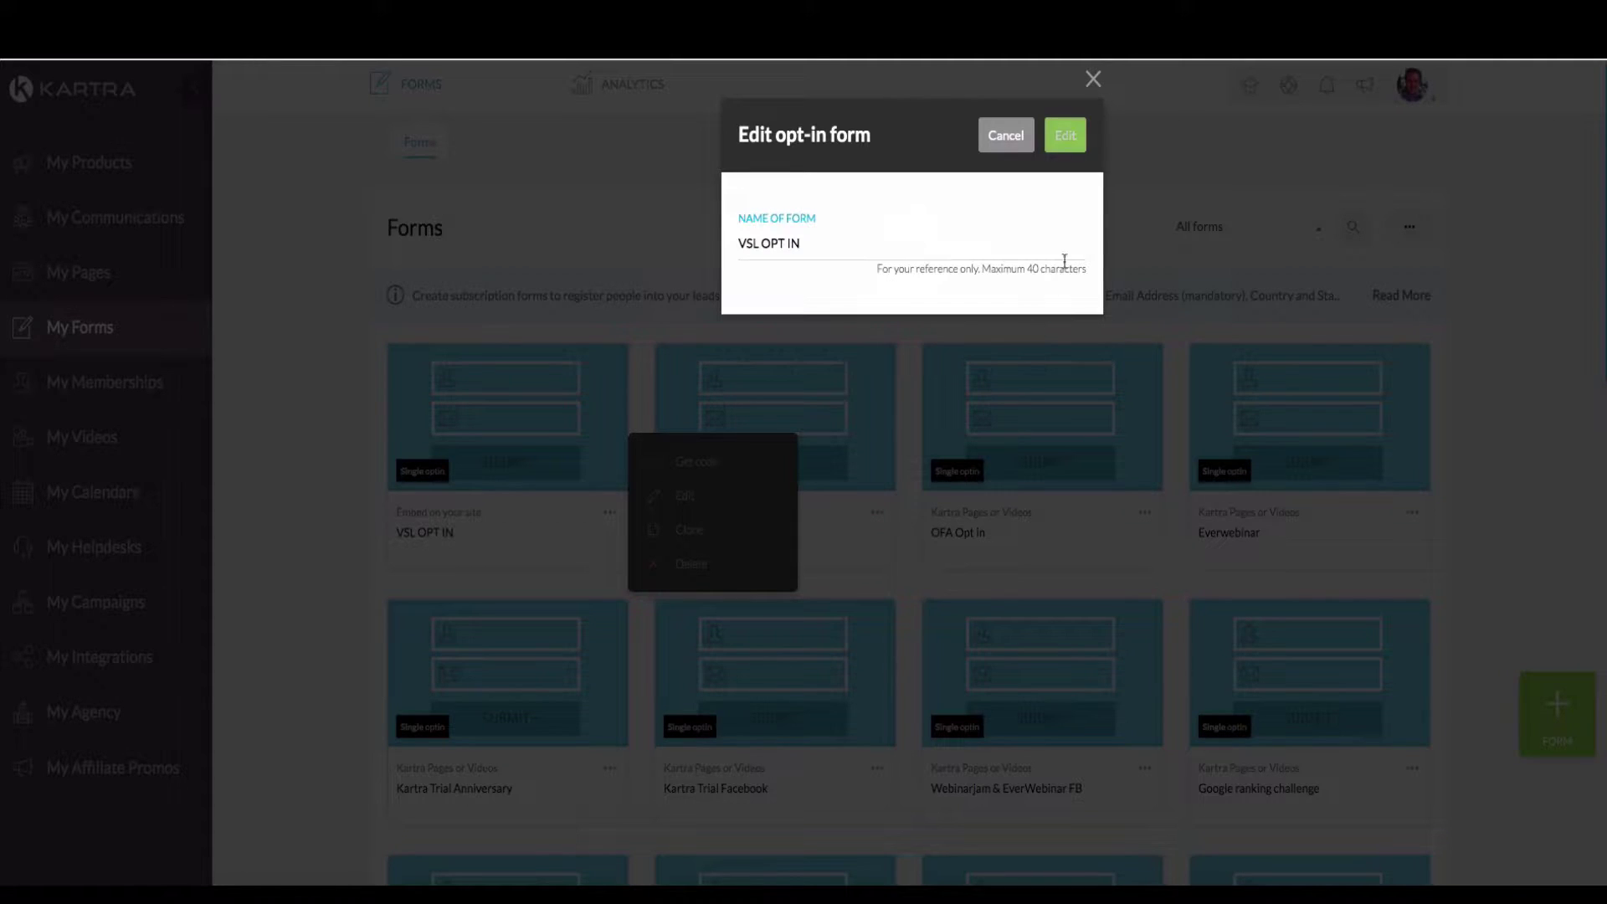
{"action": "left_click", "coordinate": [1063, 142]}
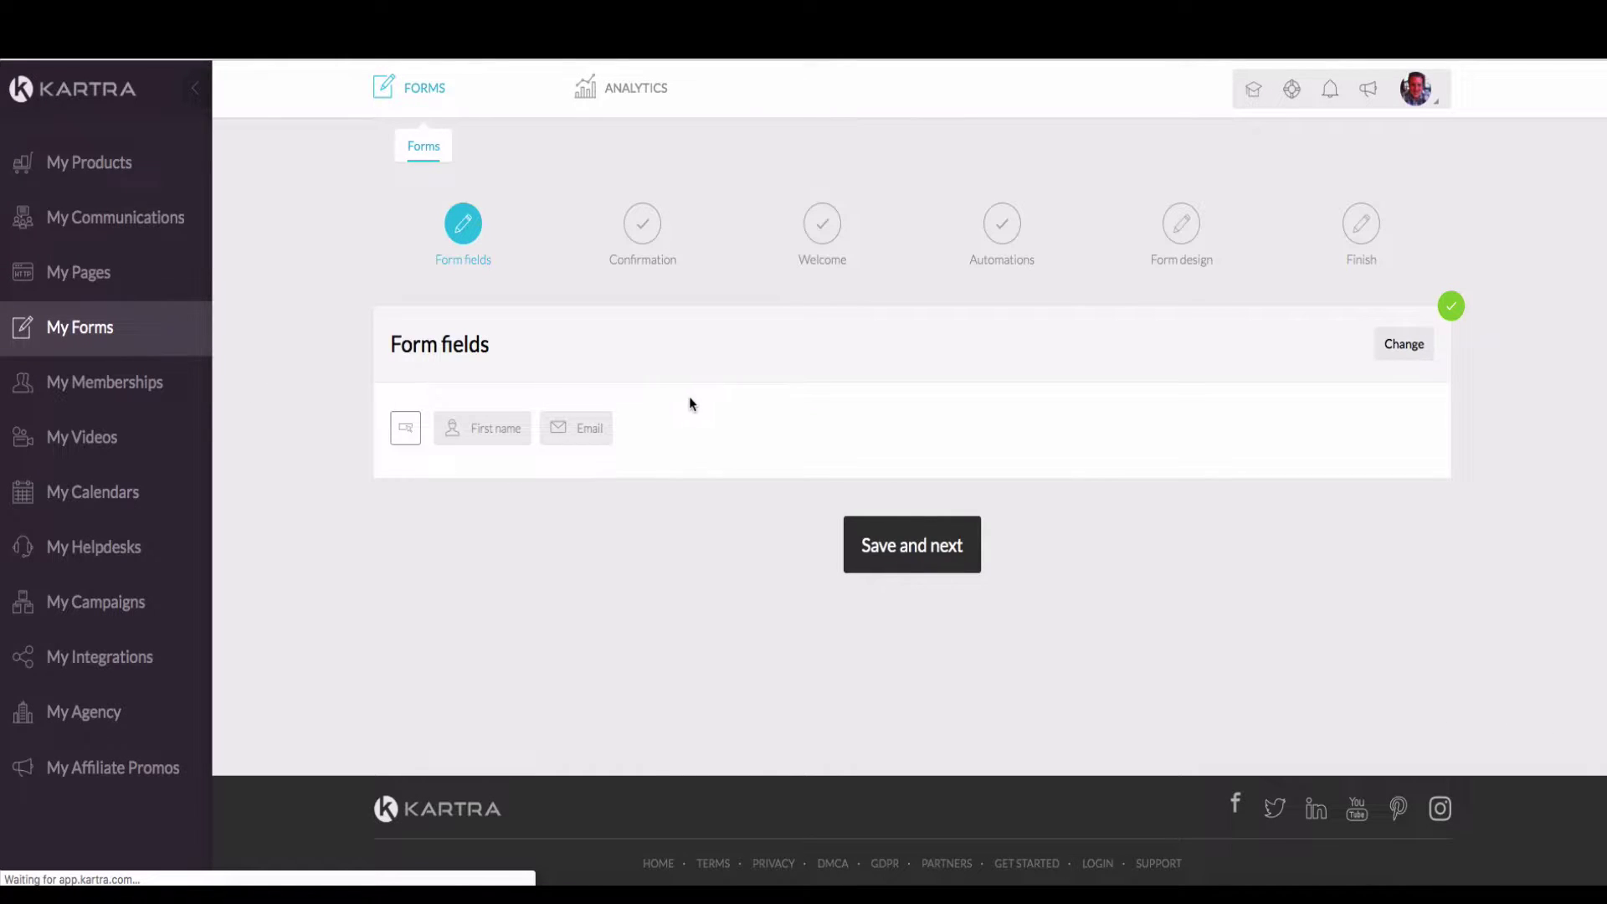
{"action": "left_click", "coordinate": [913, 545]}
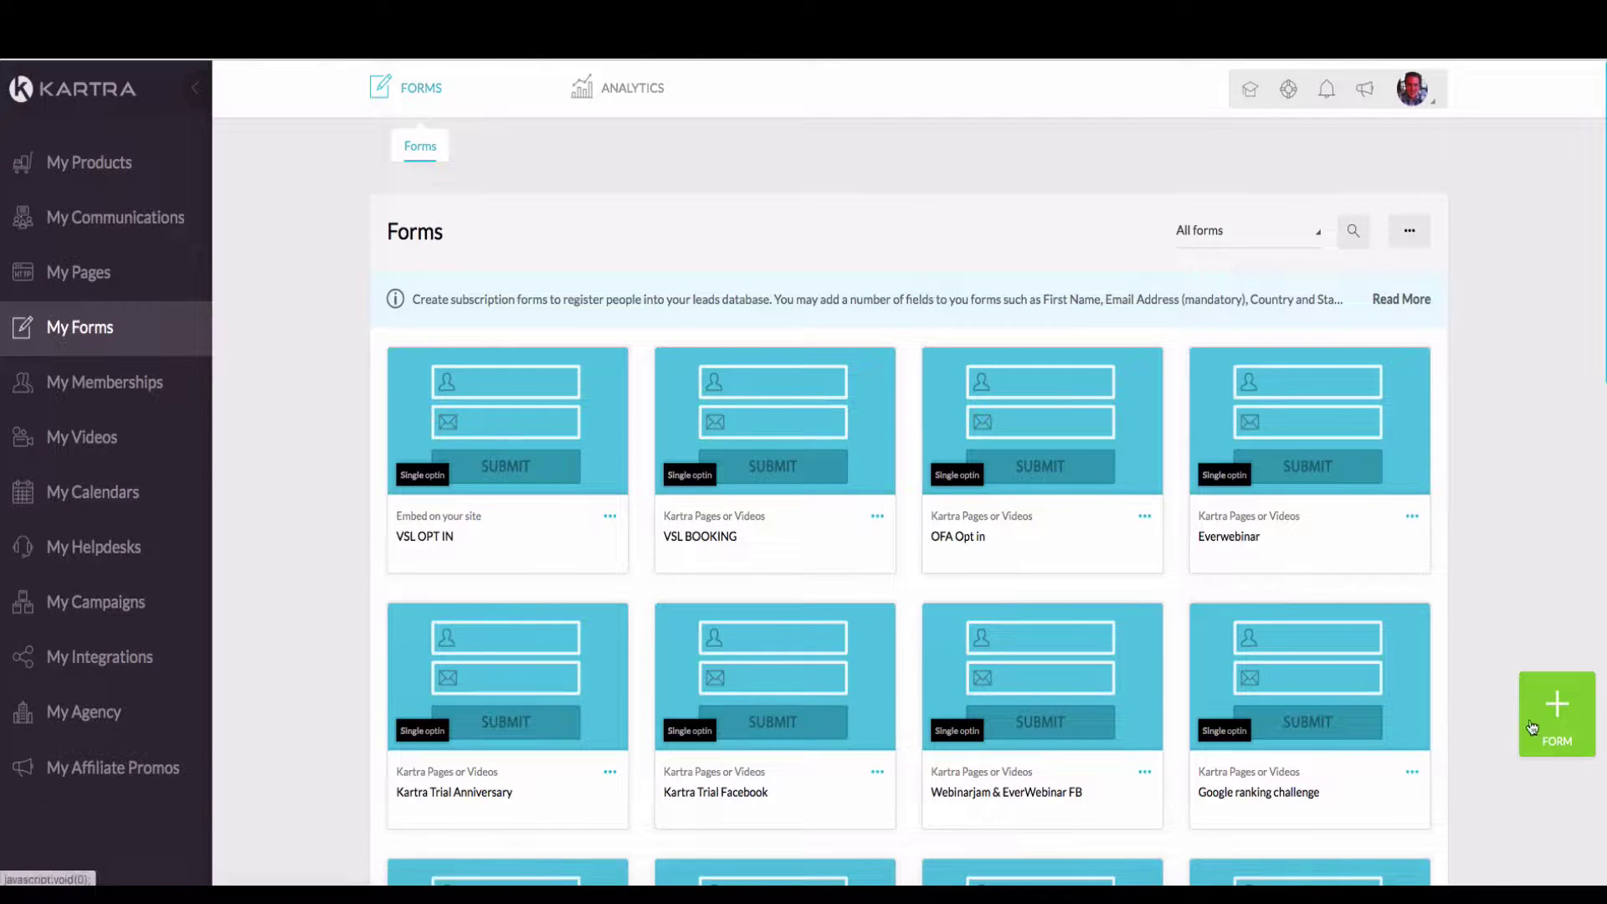
Create a new opt-in form named KFB.
{"action": "left_click", "coordinate": [1562, 725]}
{"action": "left_click", "coordinate": [856, 244]}
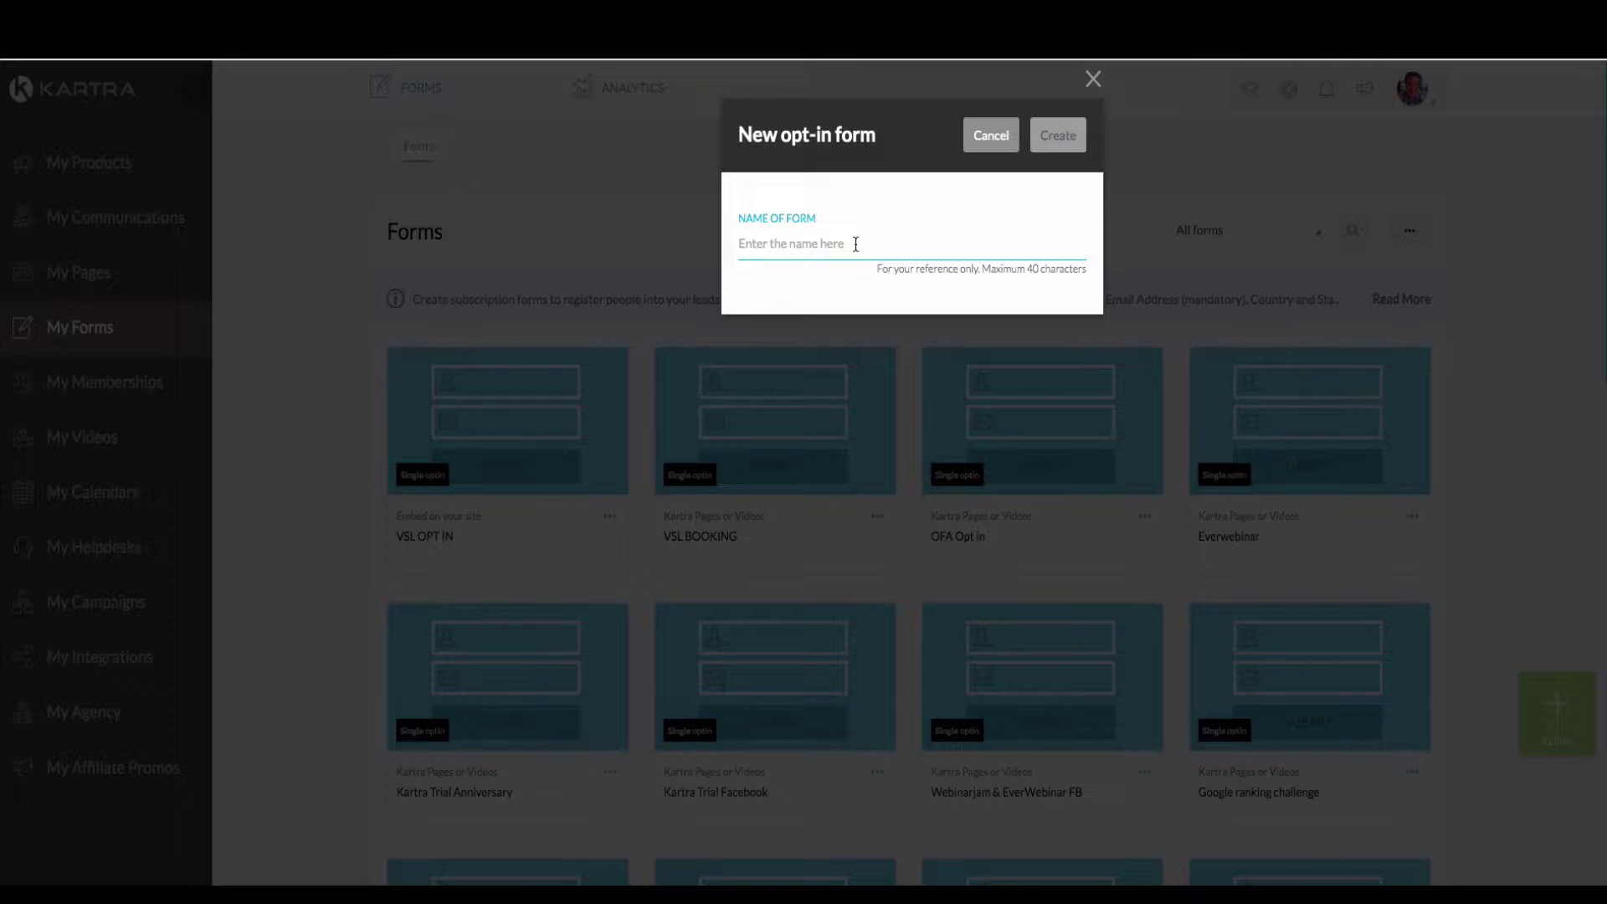
{"action": "type", "text": "KFB"}
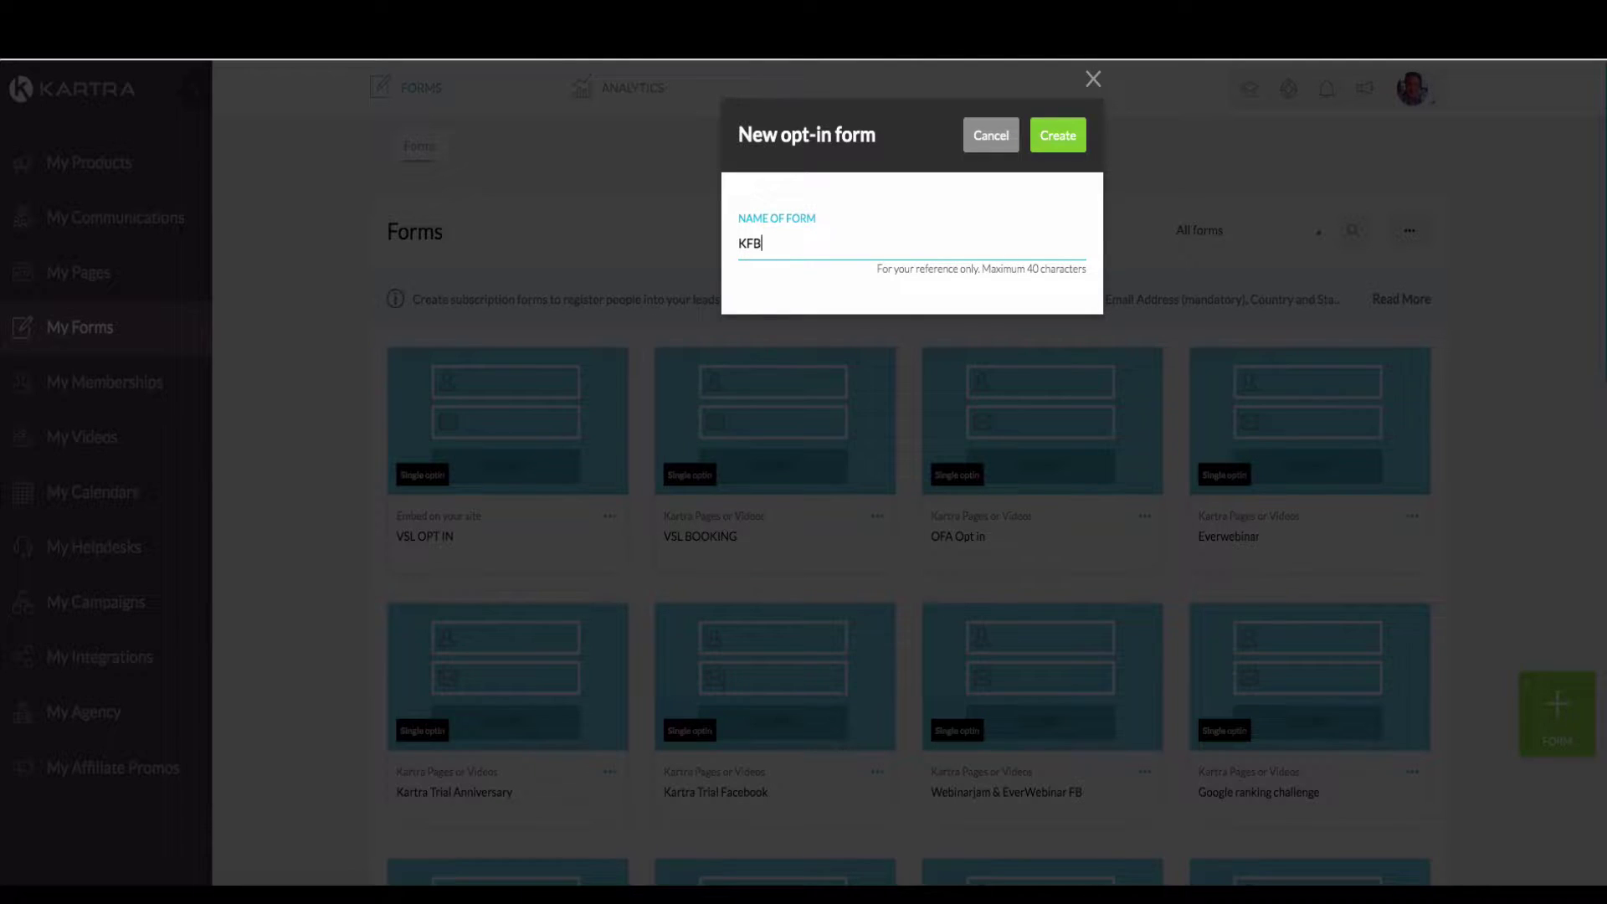
{"action": "left_click", "coordinate": [1056, 144]}
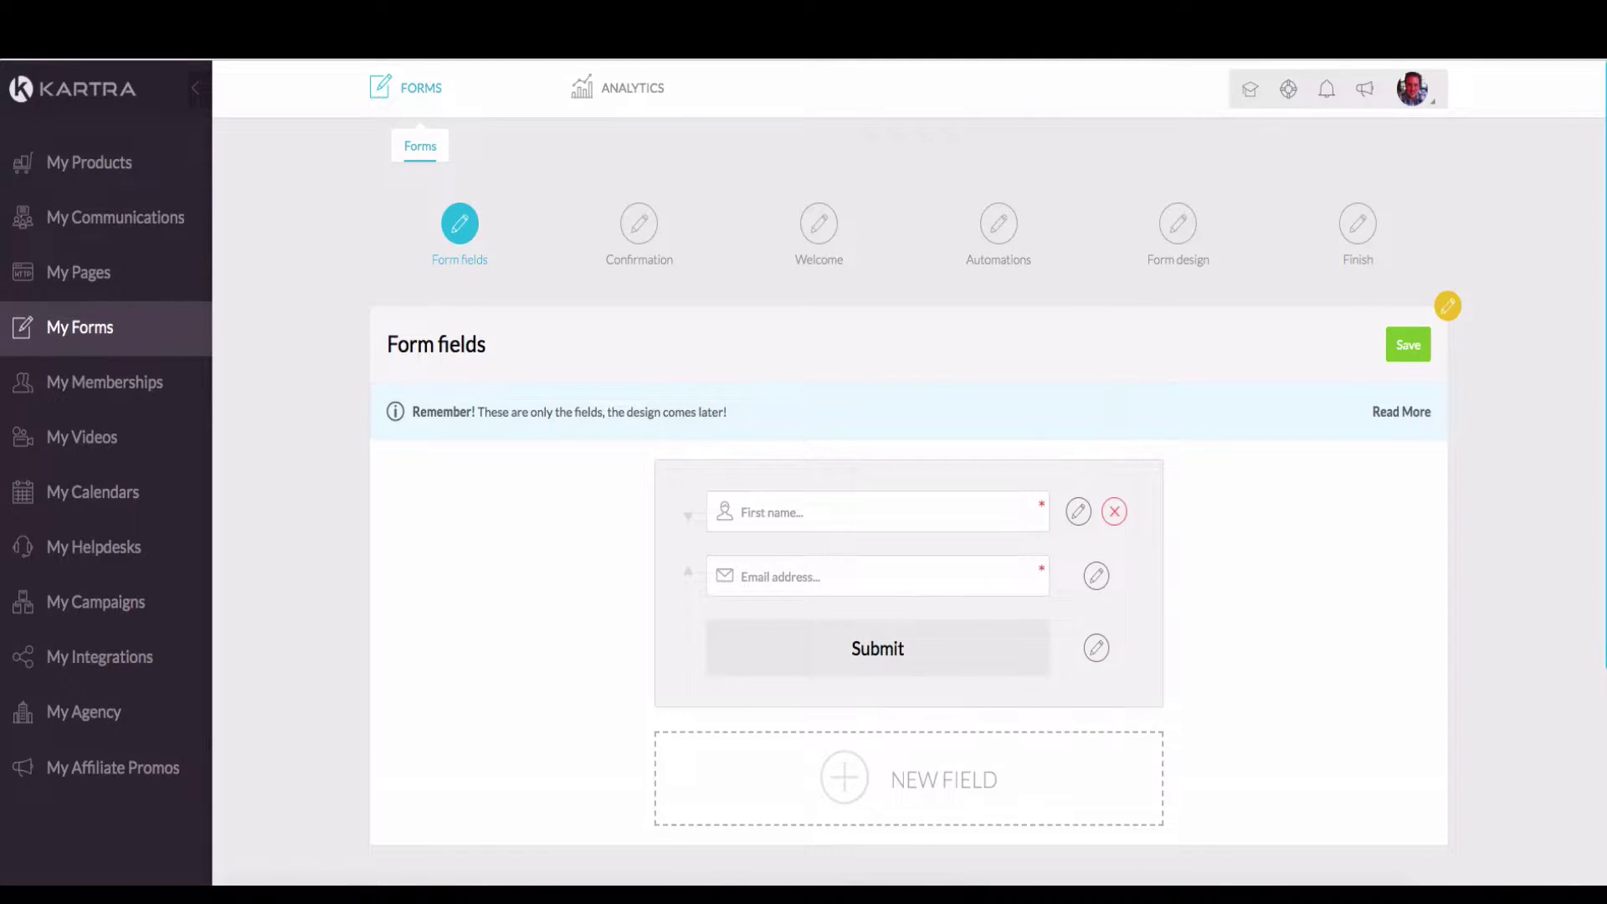
Open the form's first name field for editing and choose First name as its field identifier.
{"action": "scroll", "coordinate": [812, 500], "scroll_direction": "down", "scroll_amount": 2}
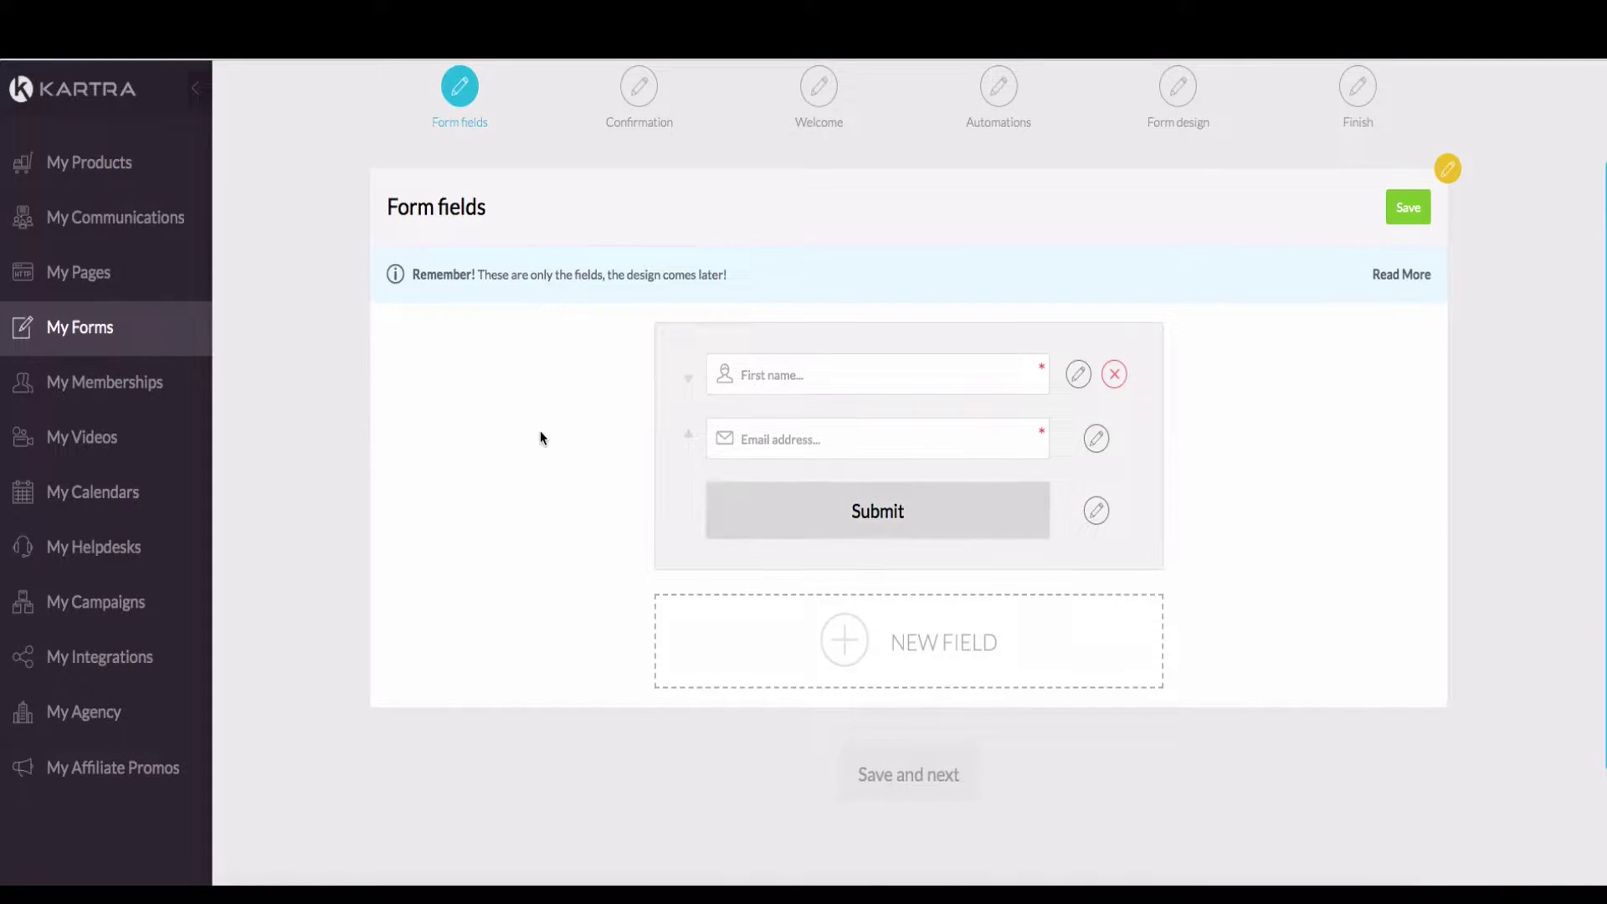
{"action": "scroll", "coordinate": [931, 377], "scroll_direction": "up", "scroll_amount": 1}
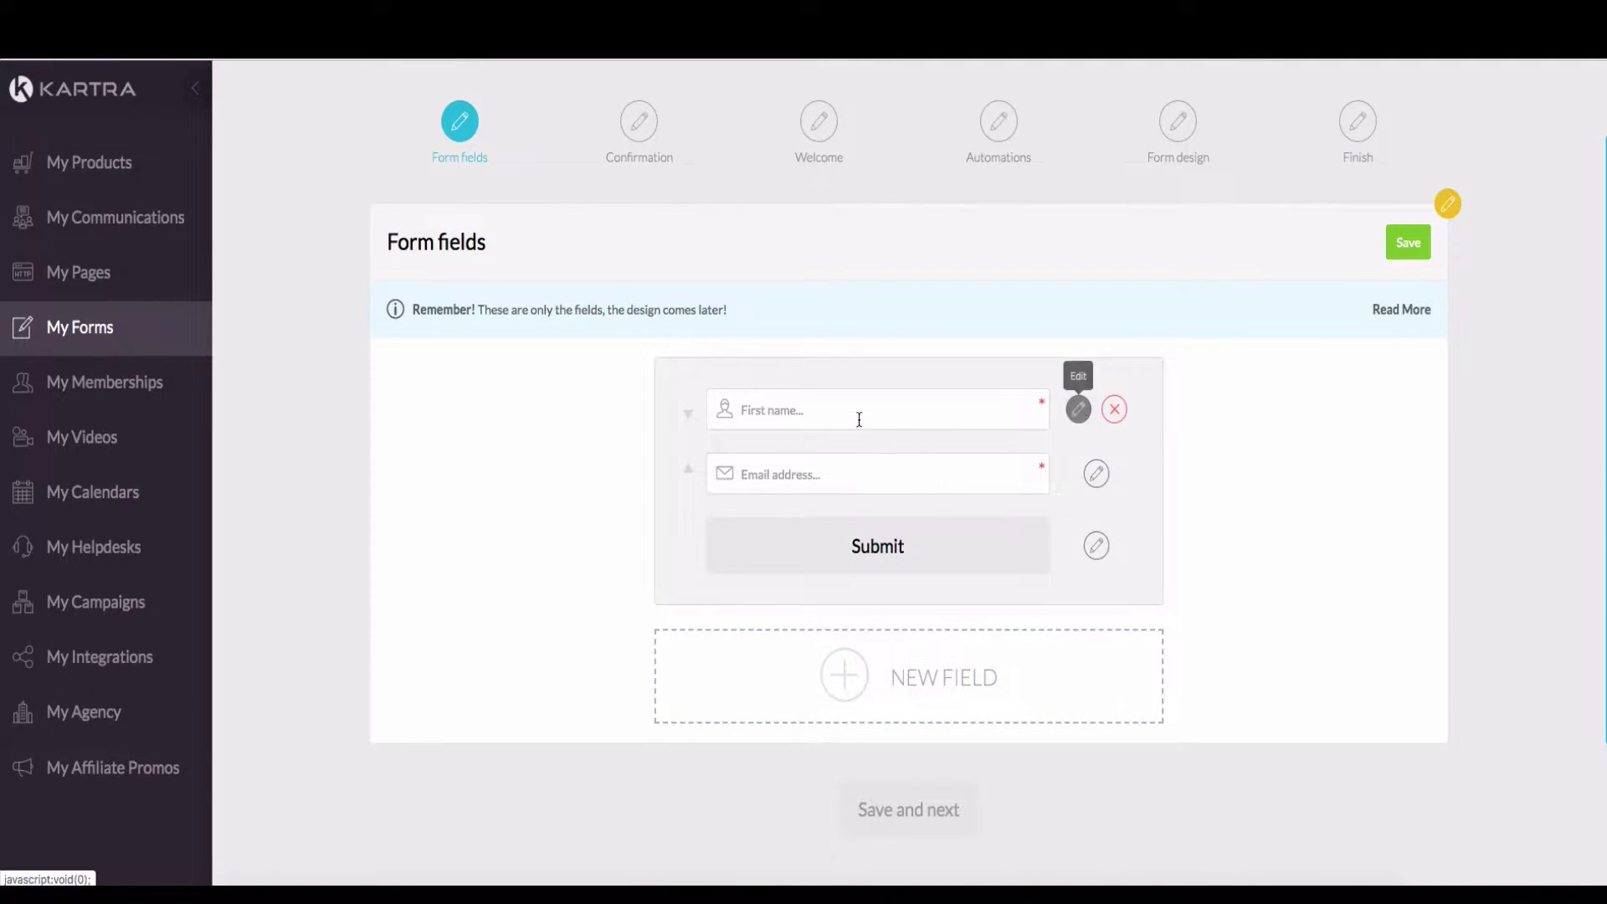
{"action": "left_click", "coordinate": [1085, 434]}
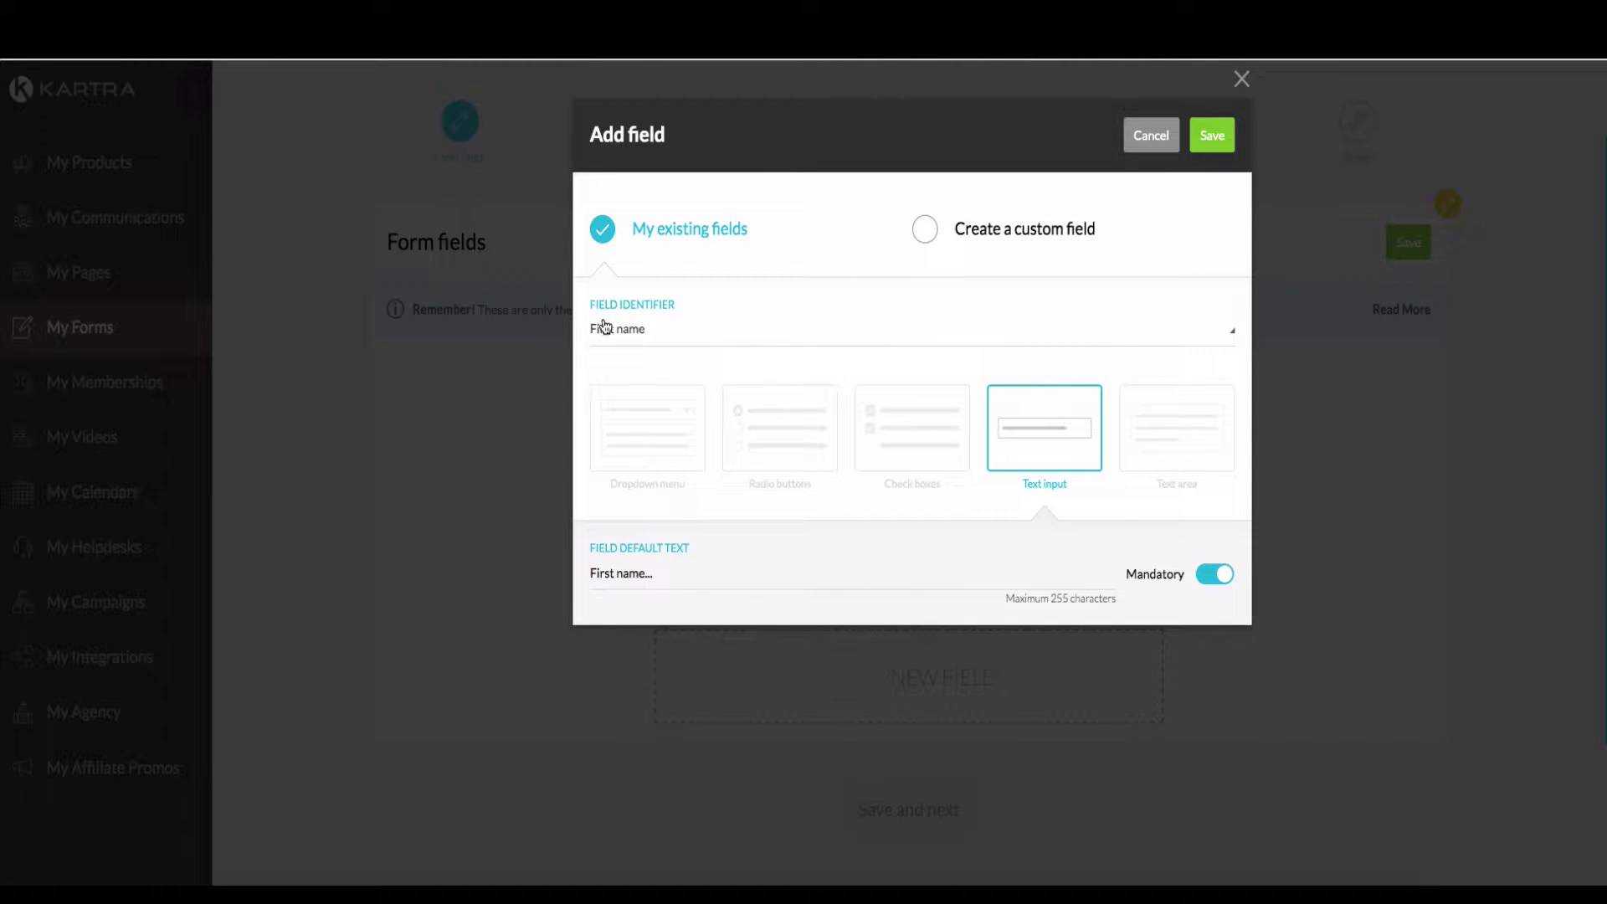
{"action": "left_click", "coordinate": [658, 328]}
{"action": "left_click", "coordinate": [668, 430]}
{"action": "left_click", "coordinate": [666, 331]}
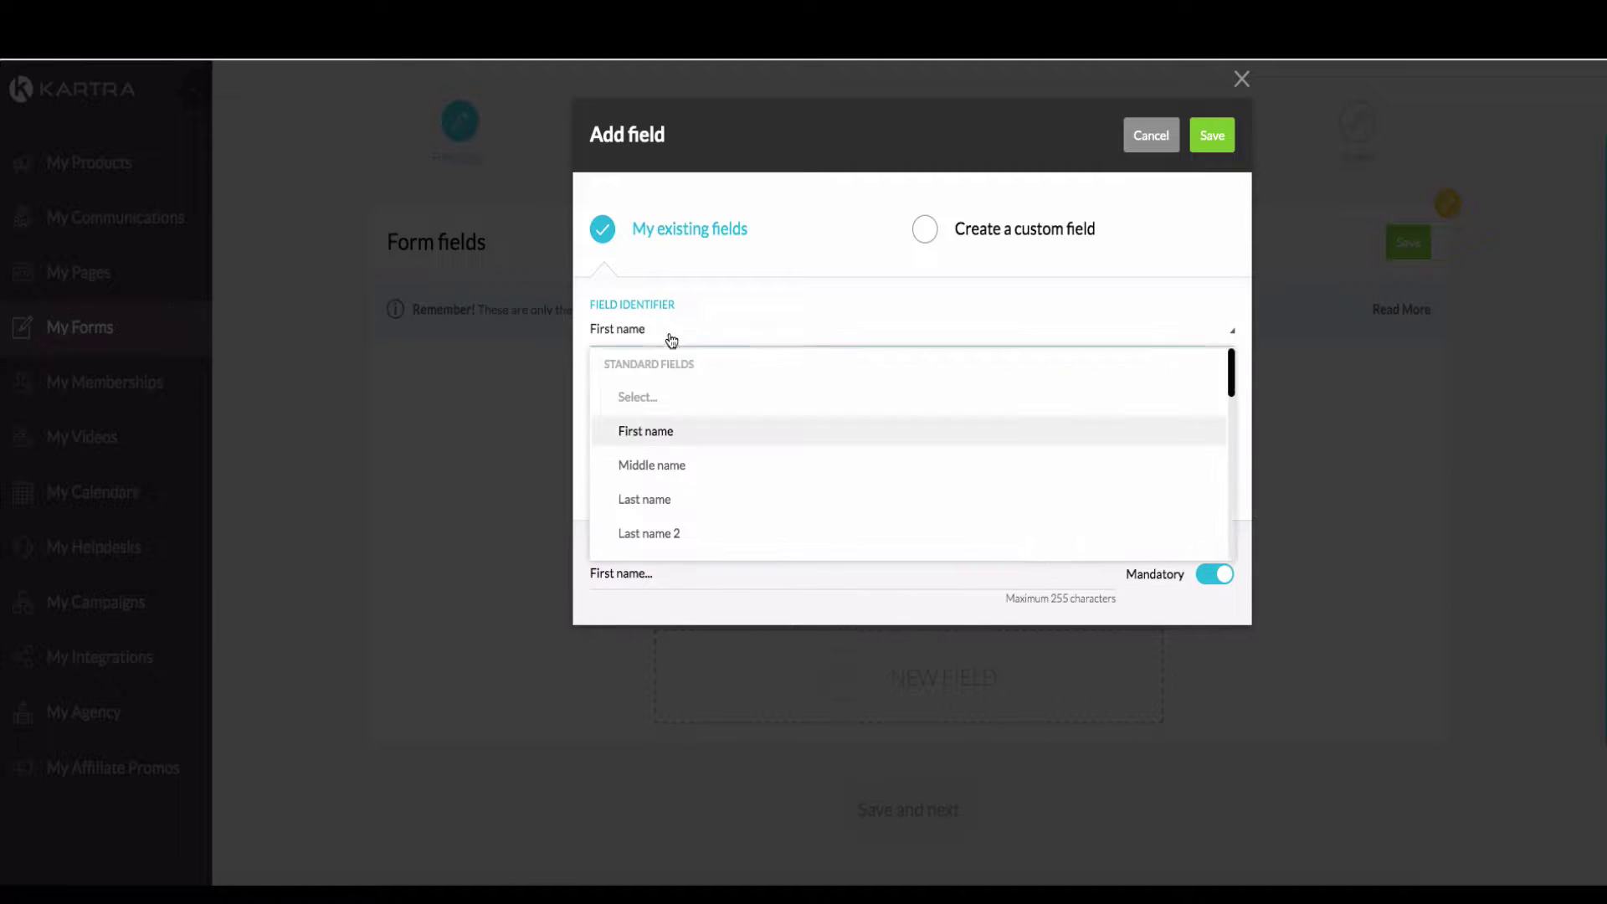
{"action": "left_click", "coordinate": [647, 432]}
Set the first name field's default text to "First Name..." and save the field.
{"action": "left_click", "coordinate": [667, 574]}
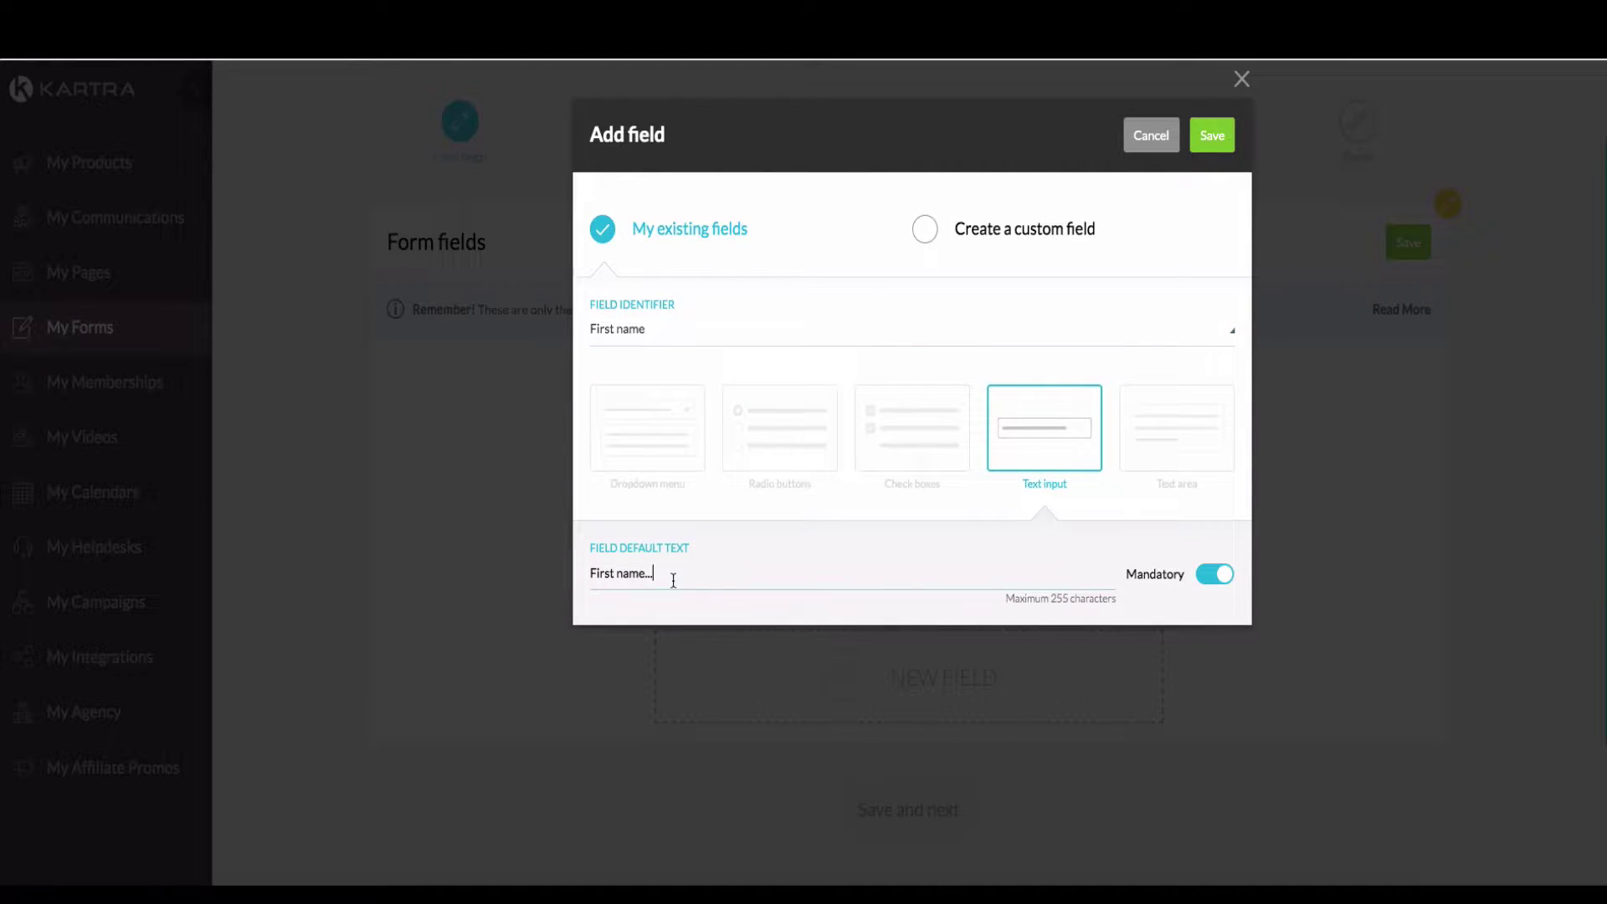
{"action": "left_click", "coordinate": [624, 573]}
{"action": "key", "text": "BackSpace"}
{"action": "type", "text": "N"}
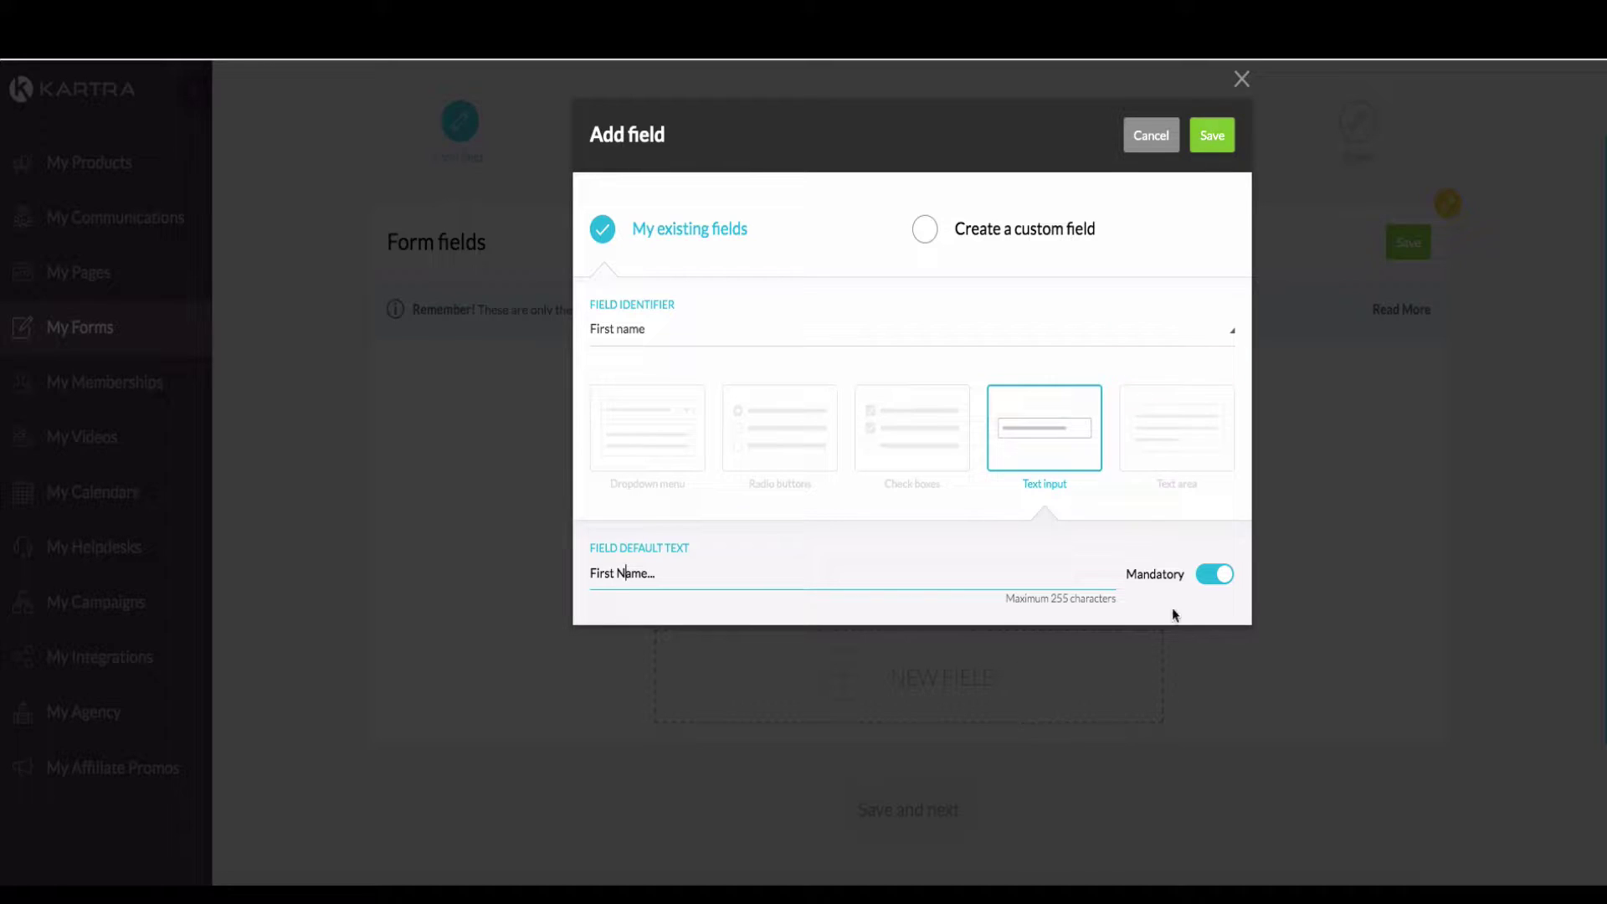
{"action": "left_click_drag", "start_coordinate": [656, 573], "coordinate": [569, 573]}
{"action": "left_click_drag", "start_coordinate": [633, 562], "coordinate": [645, 469]}
{"action": "left_click", "coordinate": [1229, 142]}
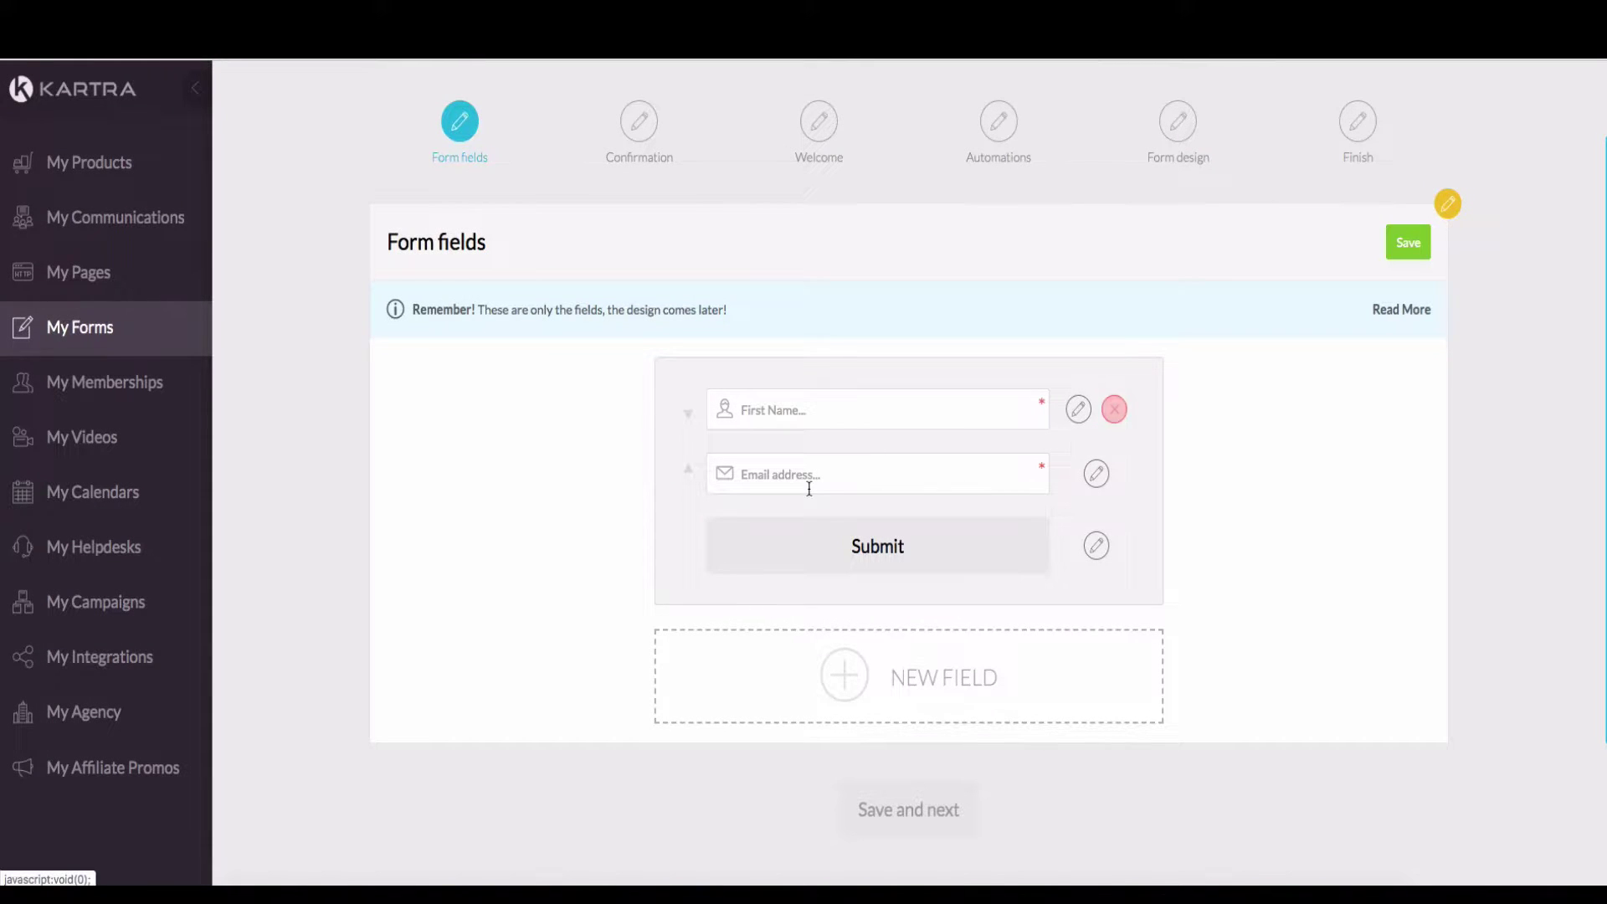
Browse the standard field identifiers offered for a new form field, then close without adding one.
{"action": "left_click", "coordinate": [955, 670]}
{"action": "left_click", "coordinate": [645, 331]}
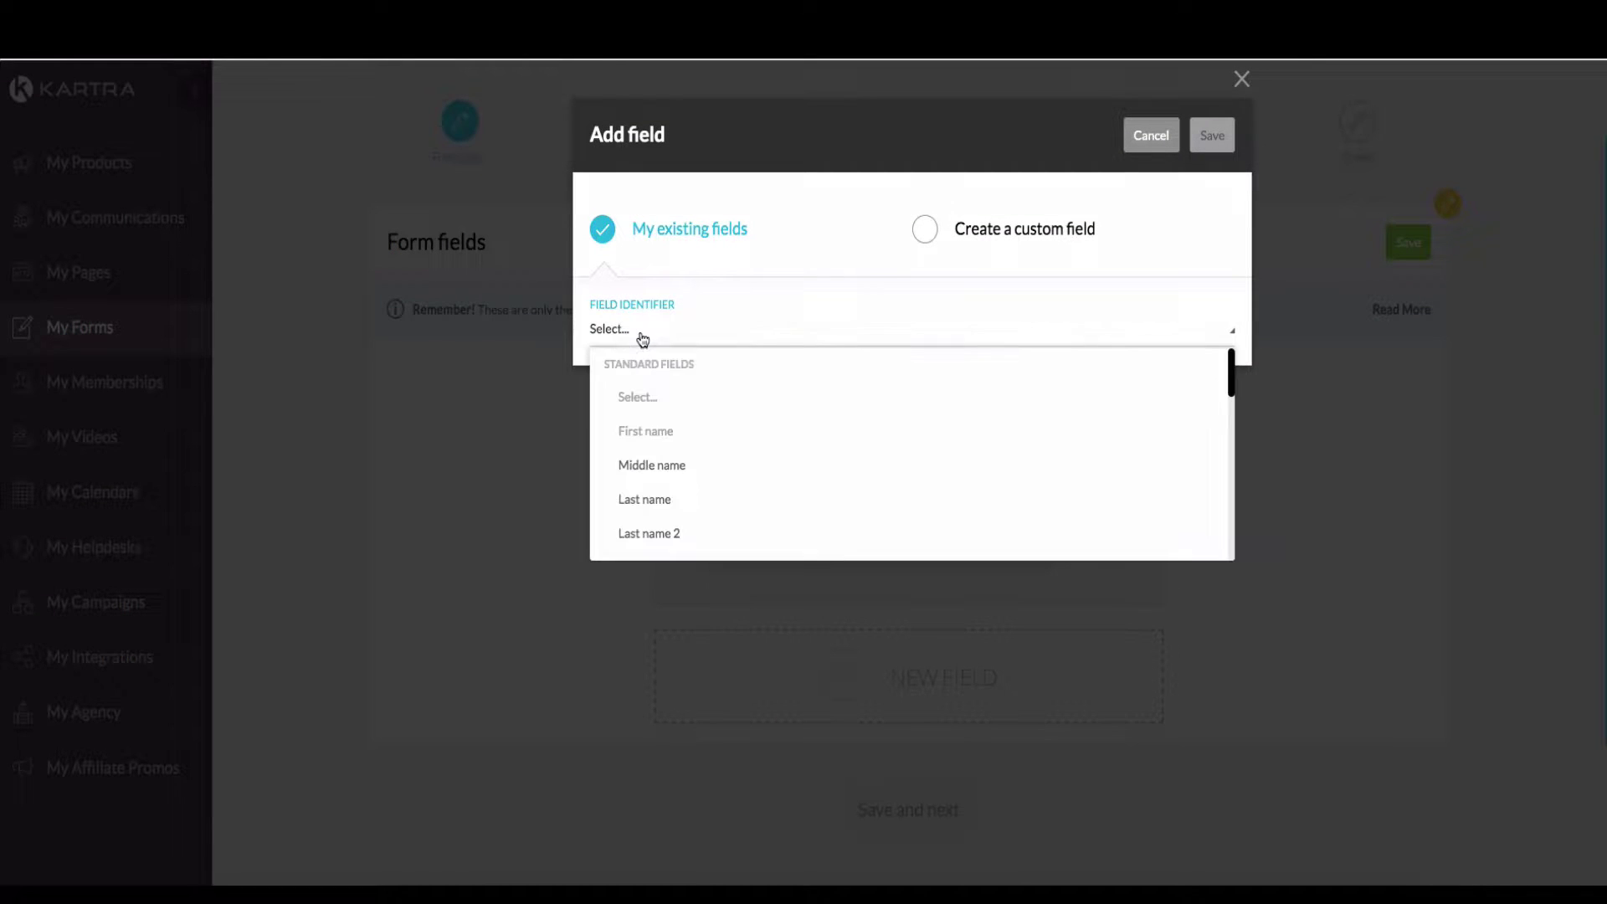
{"action": "scroll", "coordinate": [711, 504], "scroll_direction": "down", "scroll_amount": 2}
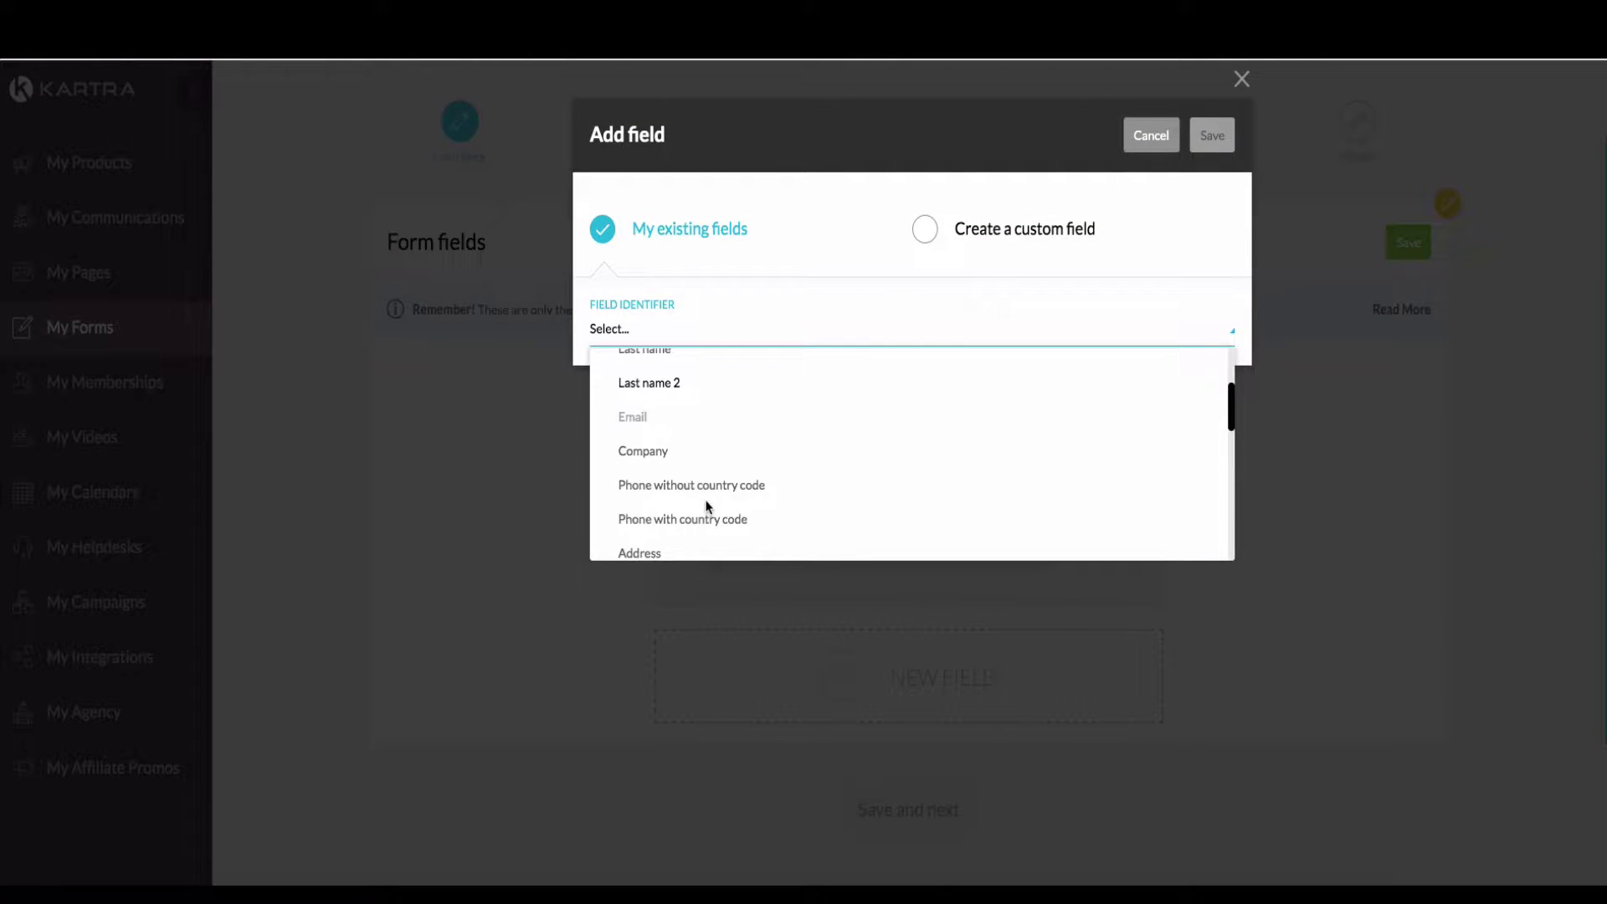
{"action": "scroll", "coordinate": [711, 504], "scroll_direction": "down", "scroll_amount": 8}
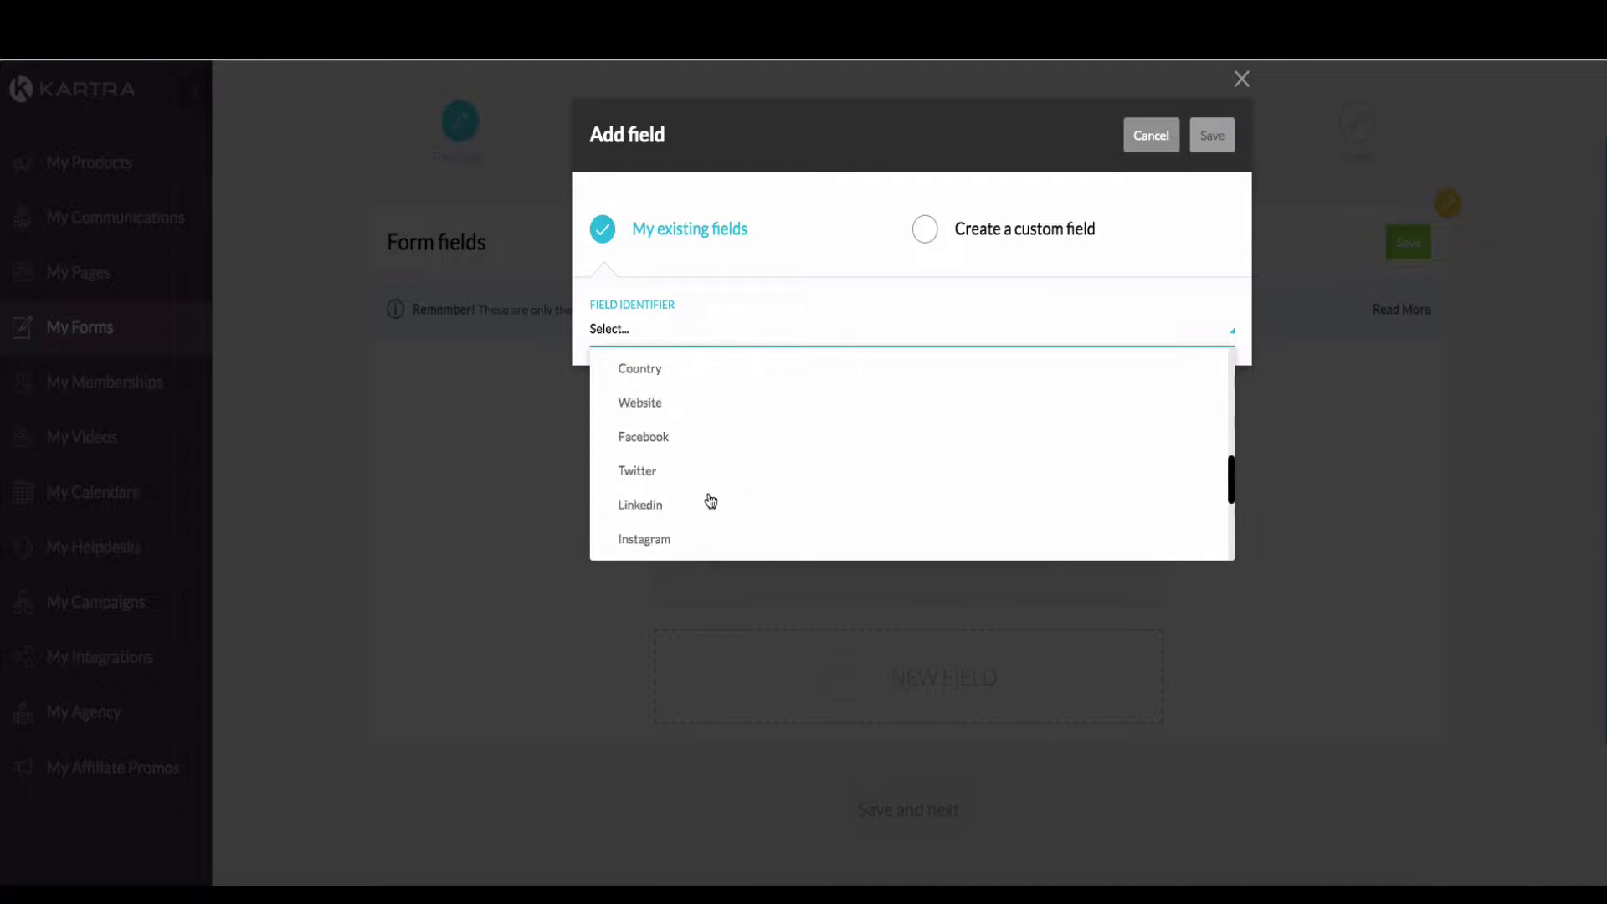
{"action": "left_click", "coordinate": [1241, 79]}
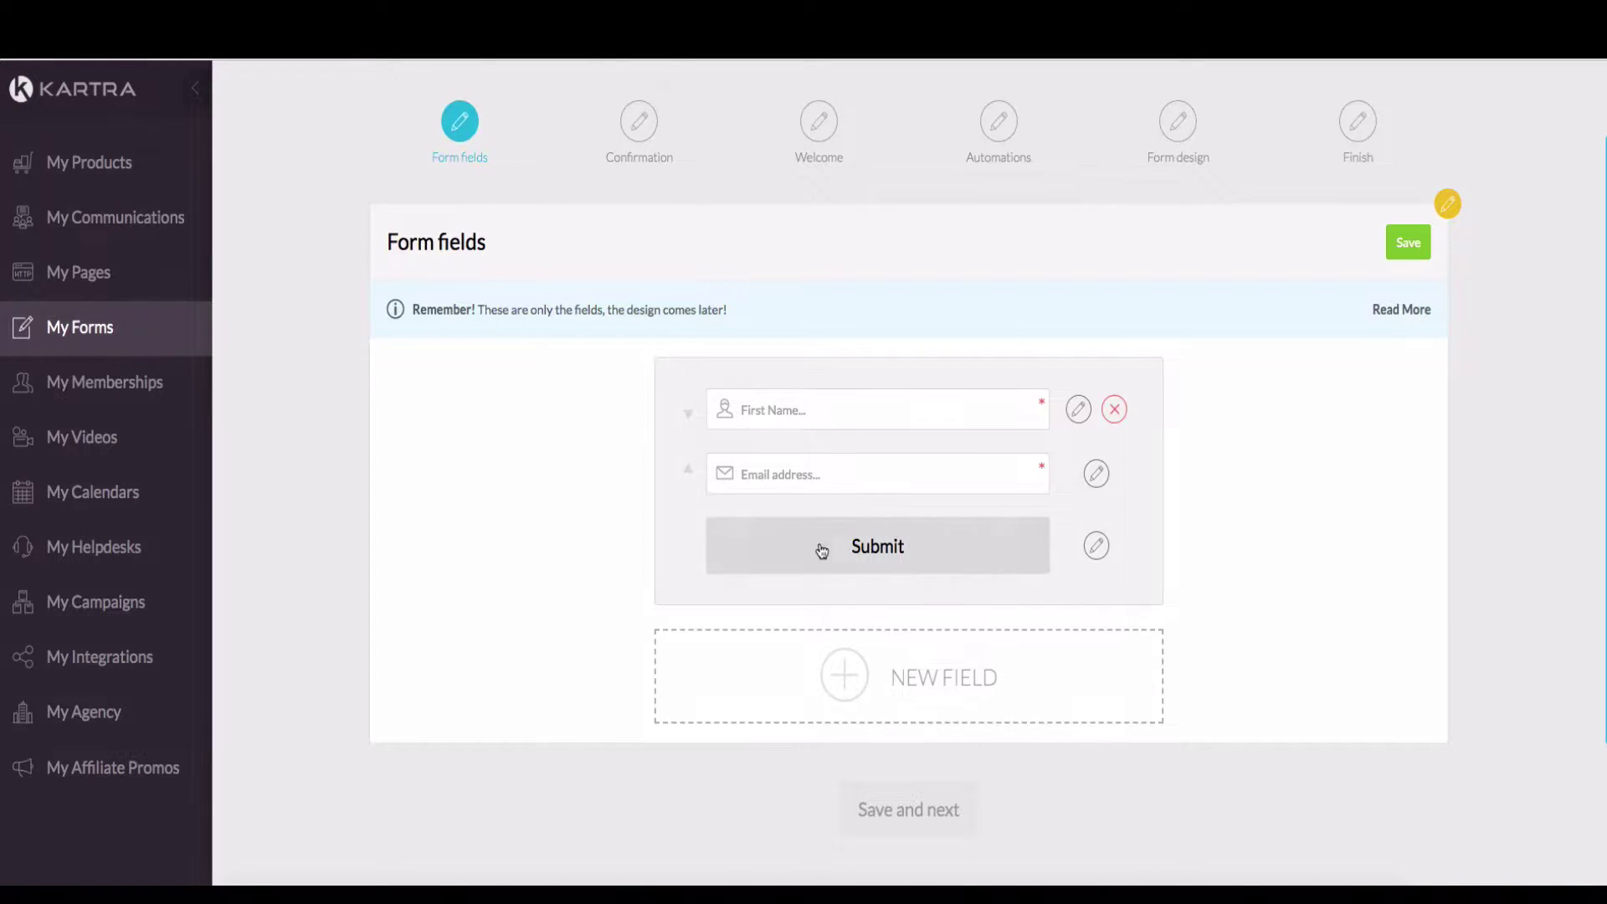
Review the existing field identifiers and the custom field types offered for a new form field.
{"action": "left_click", "coordinate": [921, 690]}
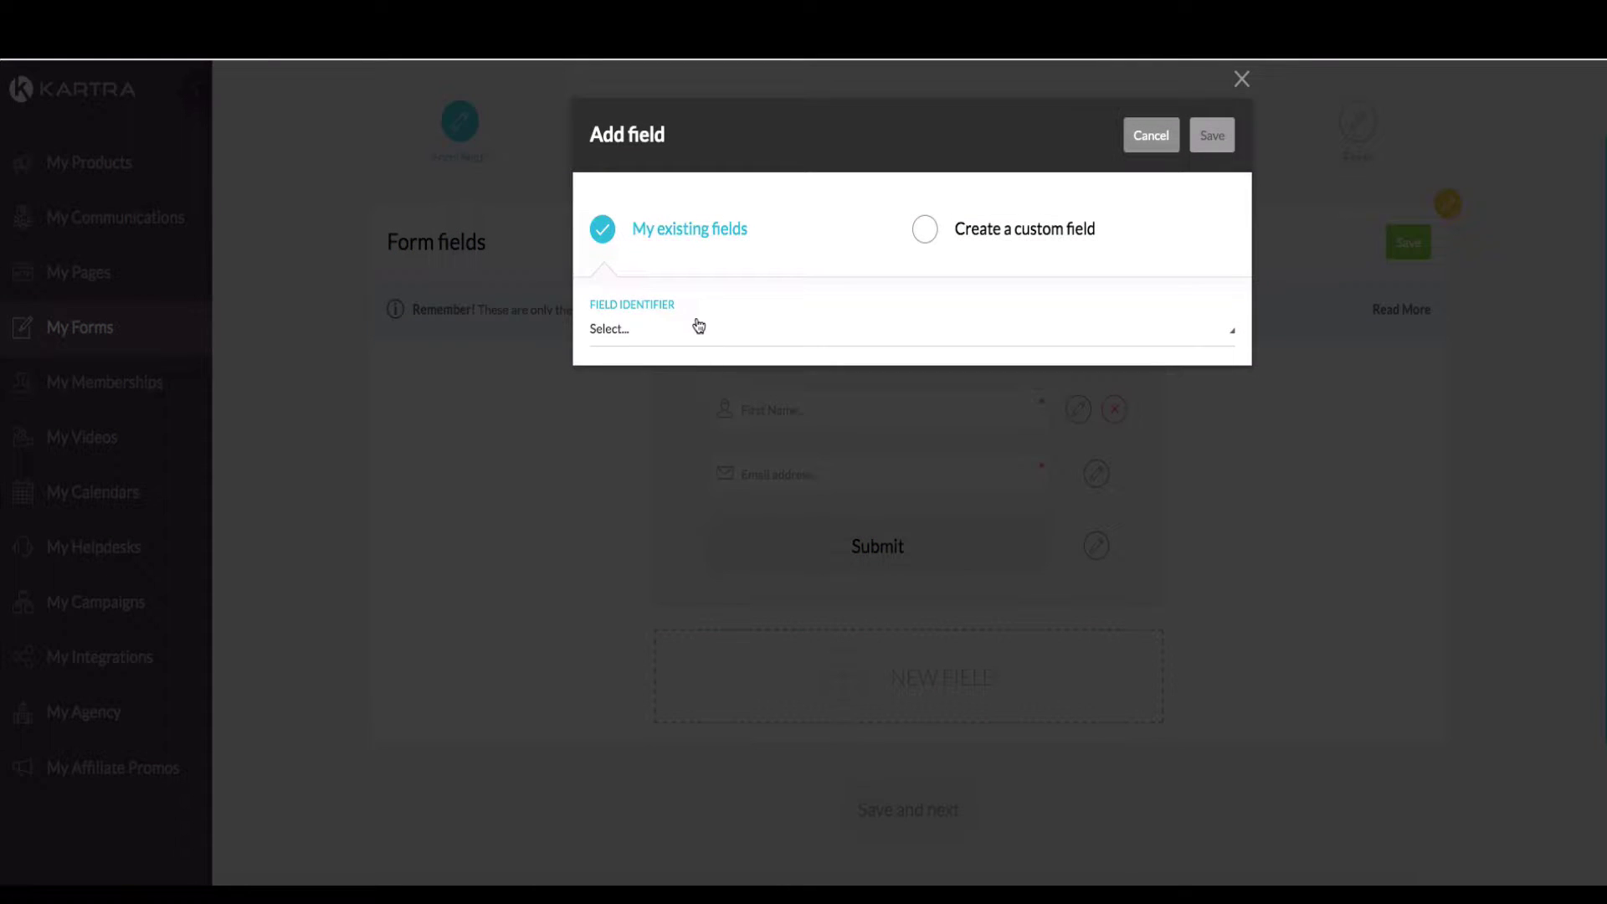
{"action": "left_click", "coordinate": [699, 326]}
{"action": "scroll", "coordinate": [695, 510], "scroll_direction": "up", "scroll_amount": 4}
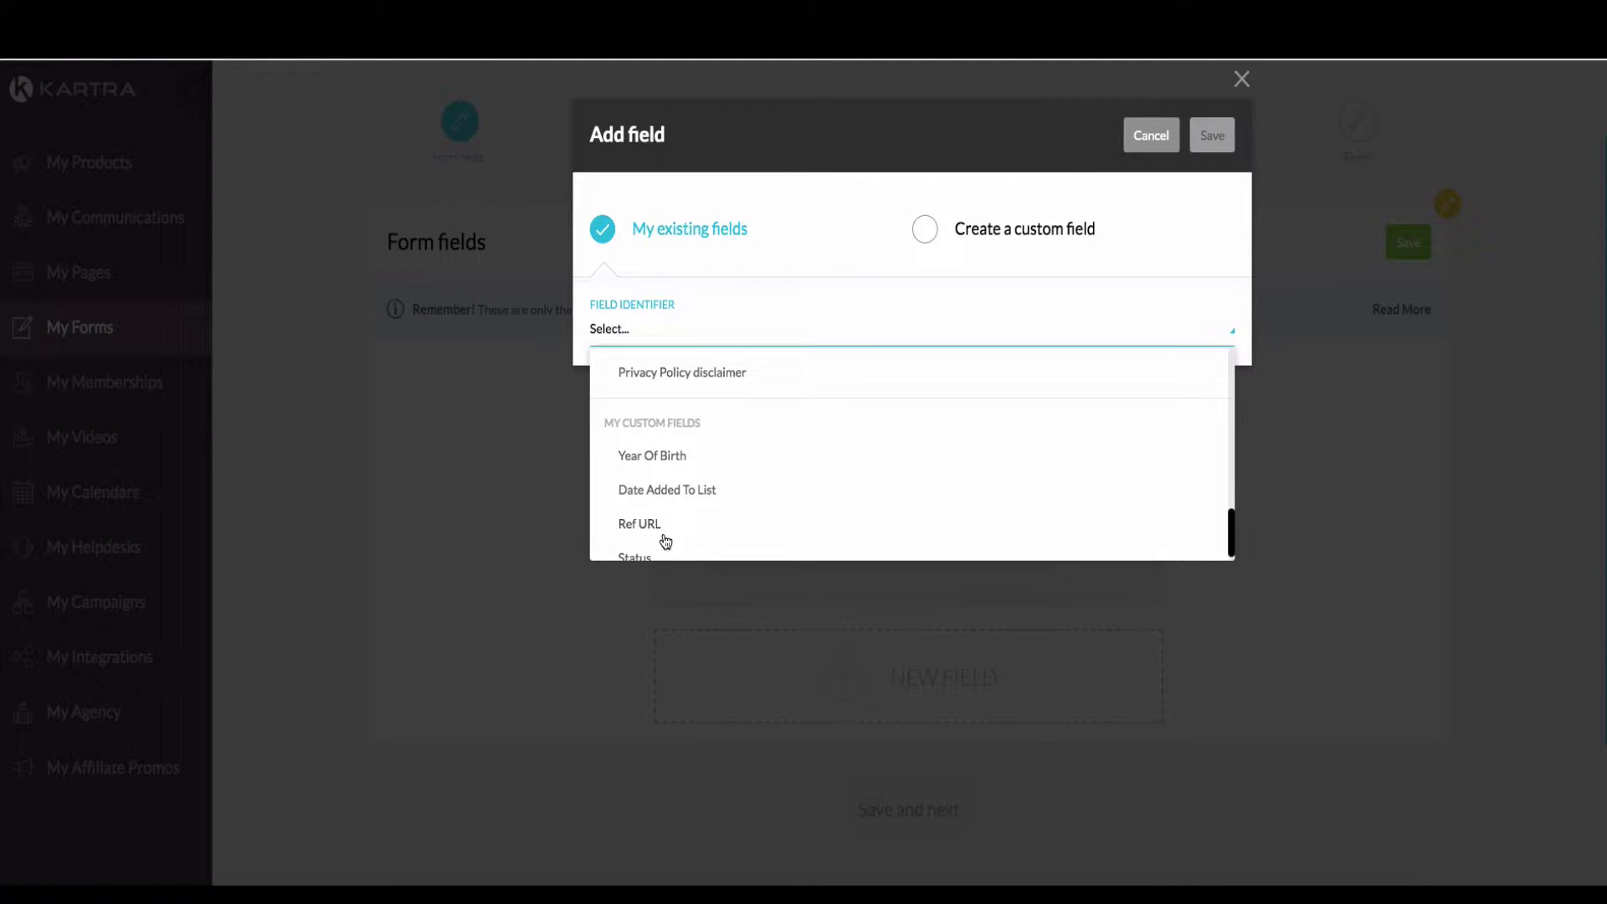
{"action": "scroll", "coordinate": [674, 517], "scroll_direction": "up", "scroll_amount": 5}
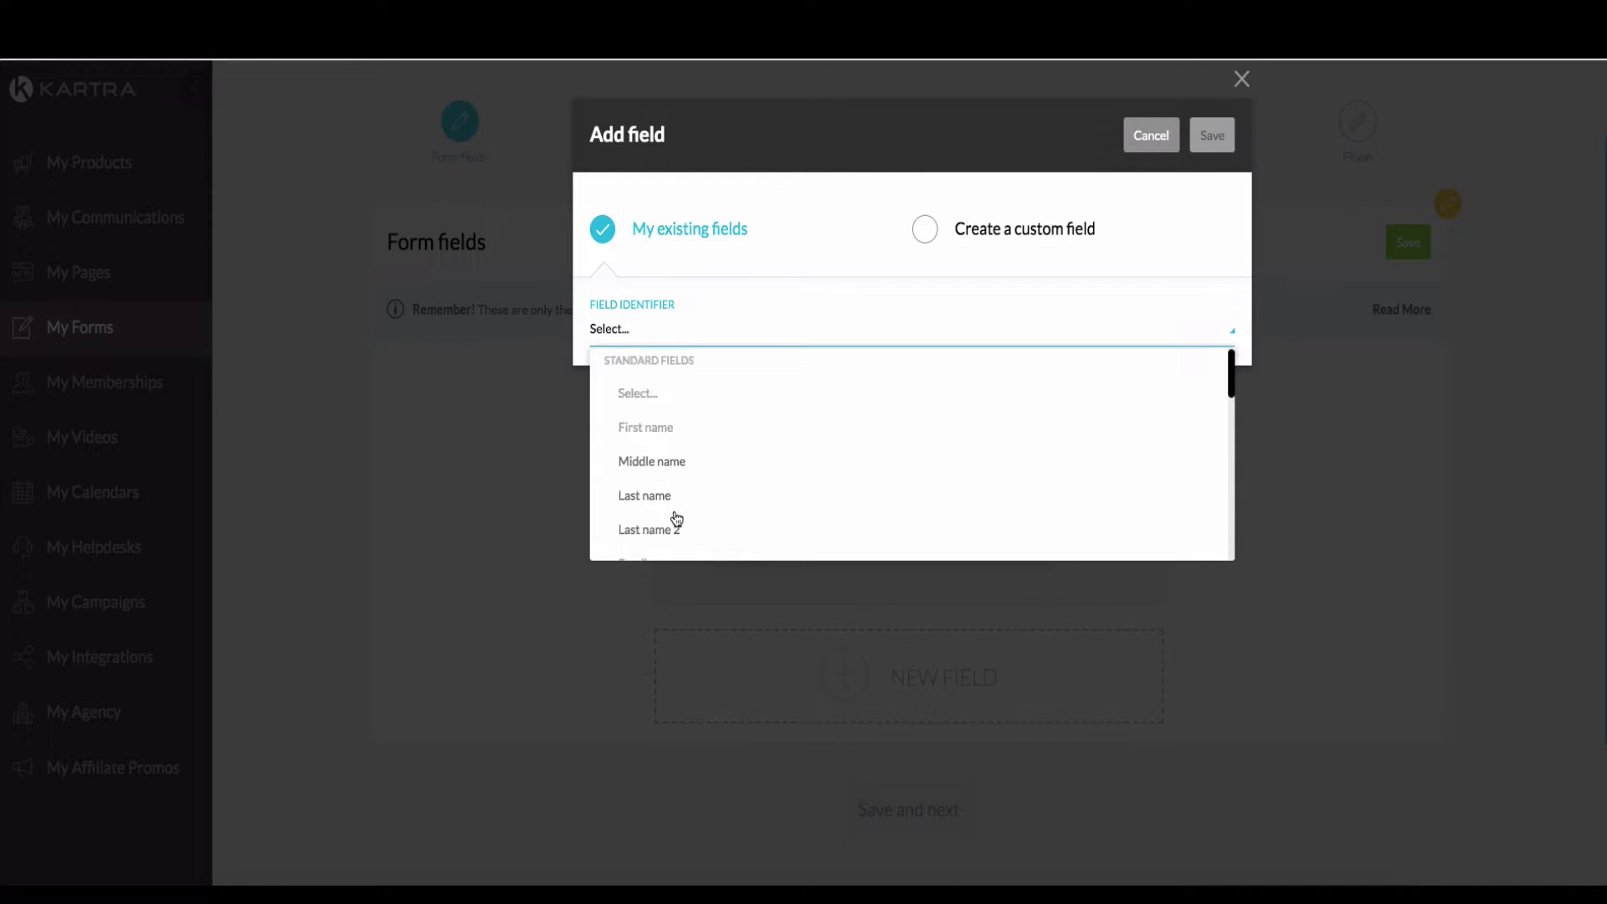
{"action": "scroll", "coordinate": [700, 513], "scroll_direction": "down", "scroll_amount": 2}
{"action": "scroll", "coordinate": [703, 512], "scroll_direction": "down", "scroll_amount": 4}
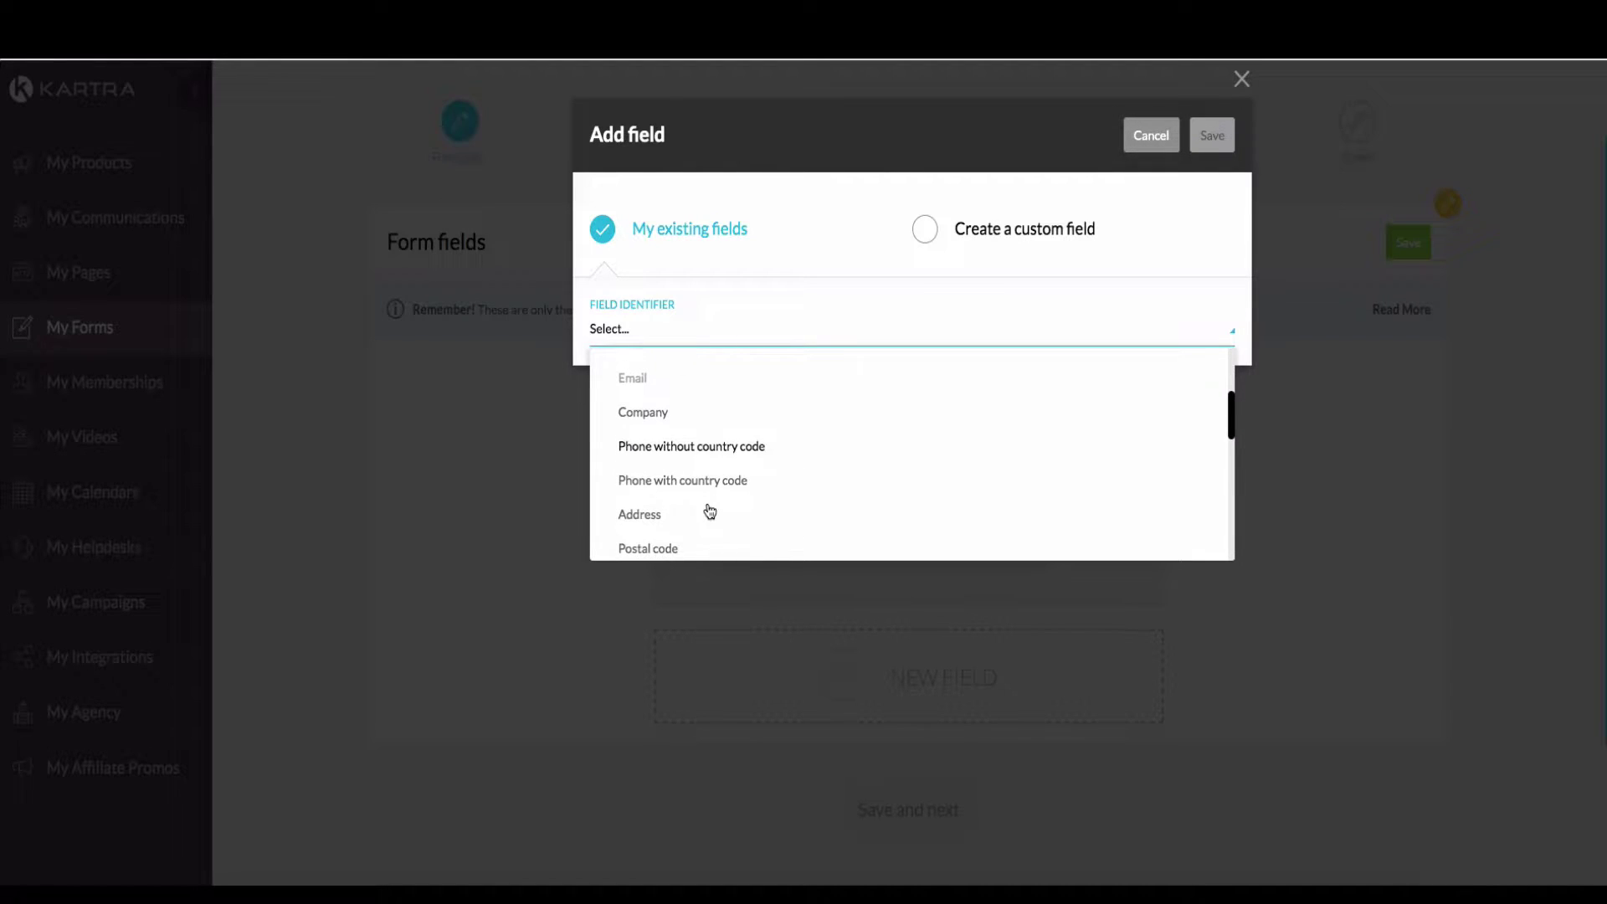
{"action": "scroll", "coordinate": [710, 510], "scroll_direction": "down", "scroll_amount": 5}
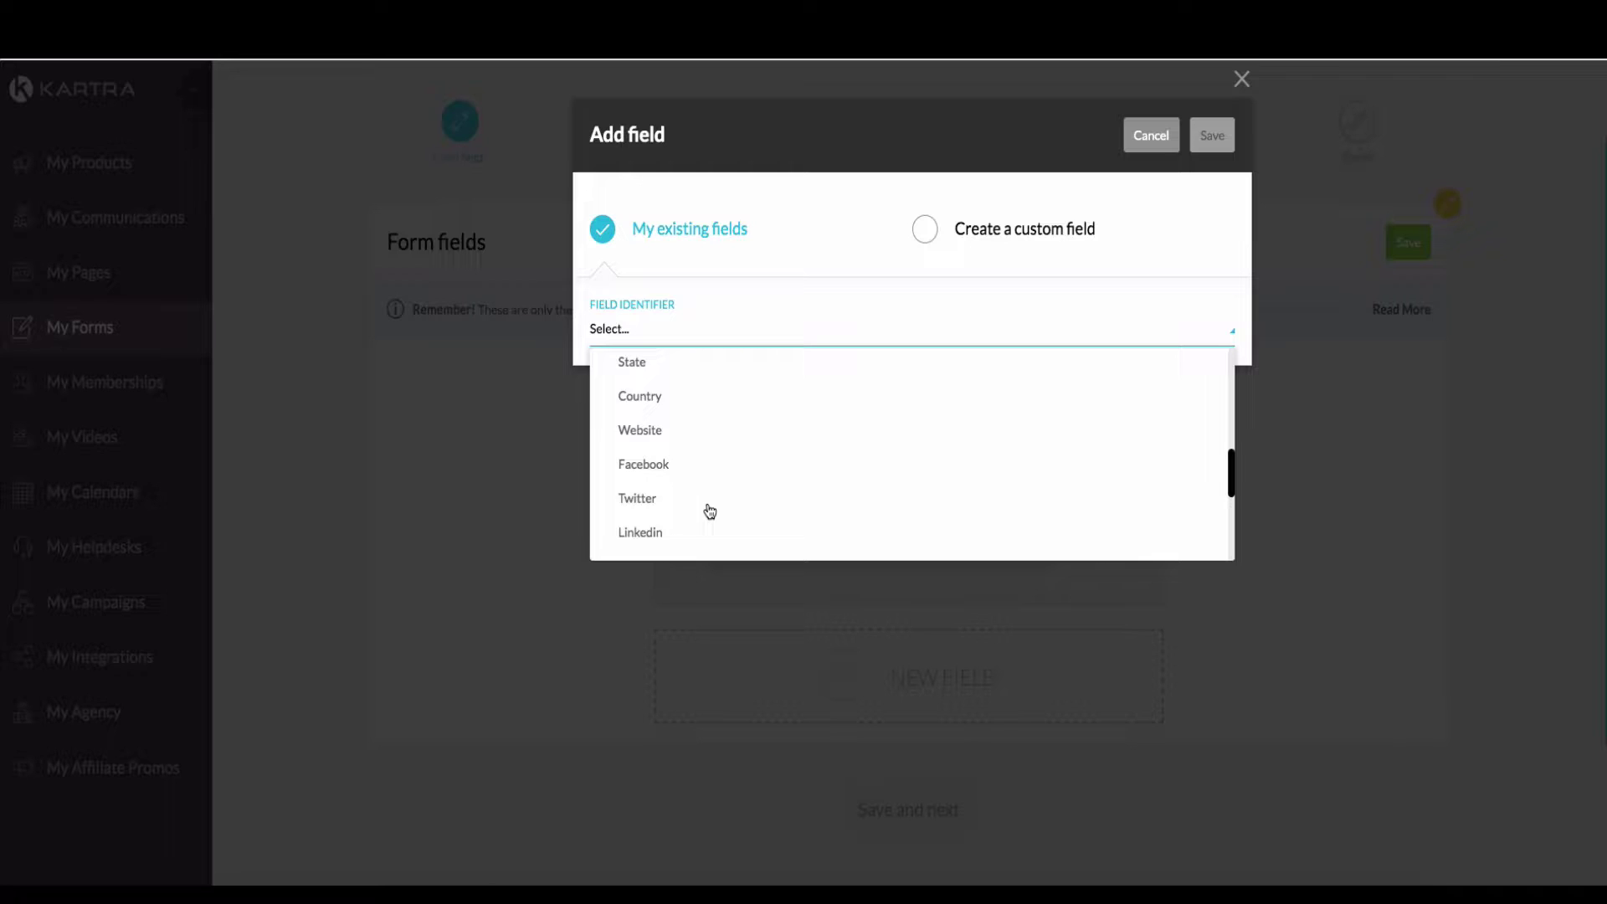
{"action": "scroll", "coordinate": [699, 470], "scroll_direction": "up", "scroll_amount": 10}
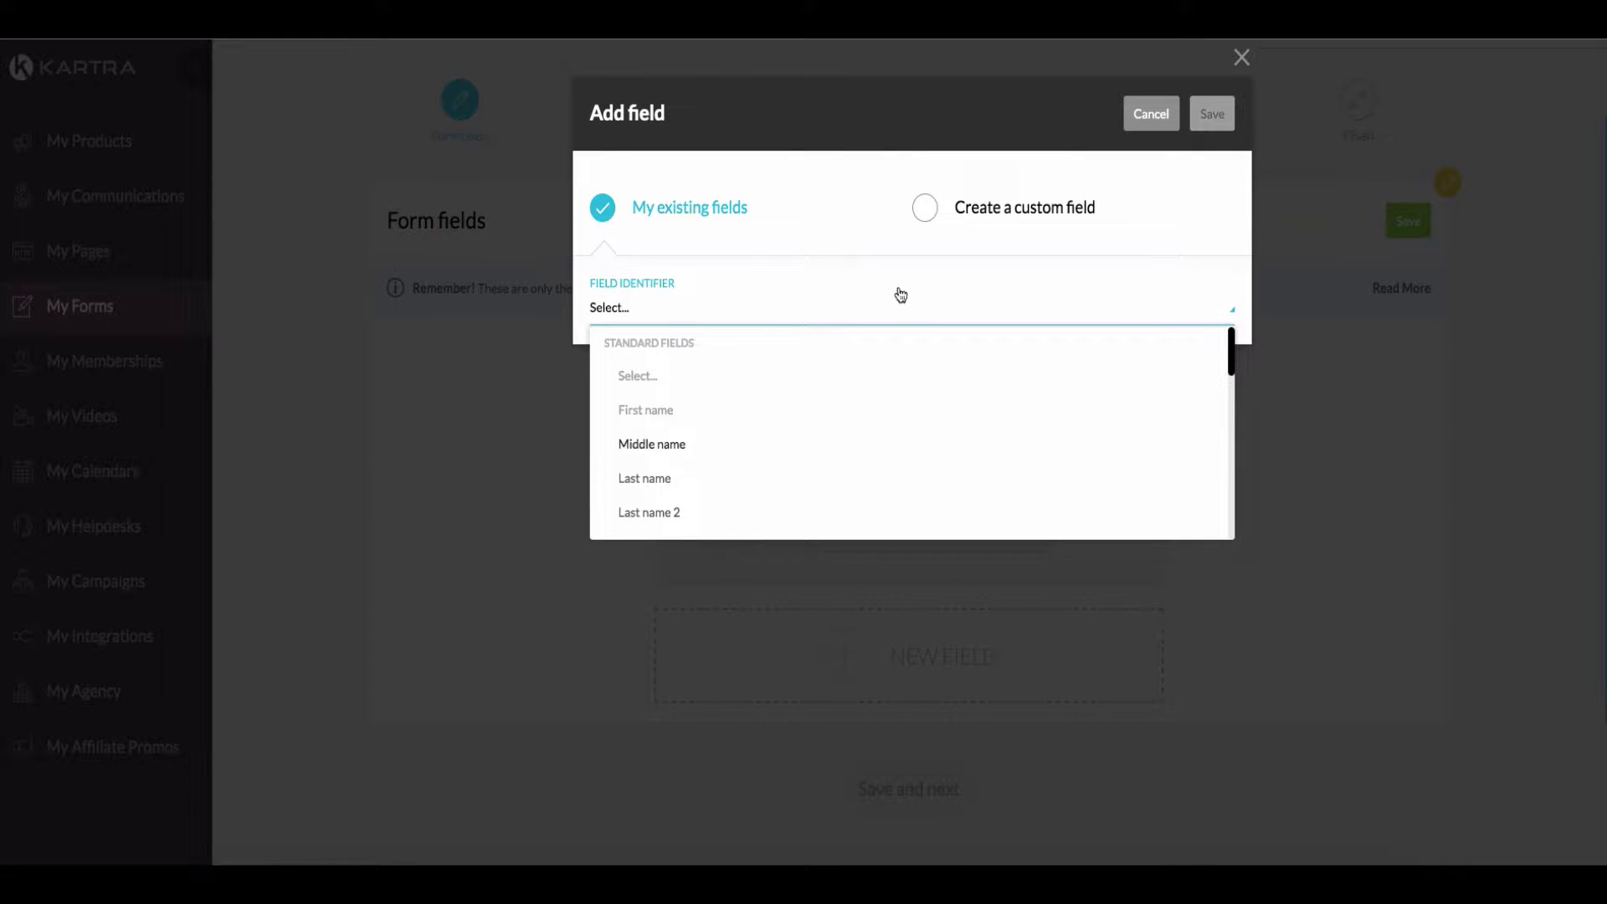
{"action": "left_click", "coordinate": [925, 226]}
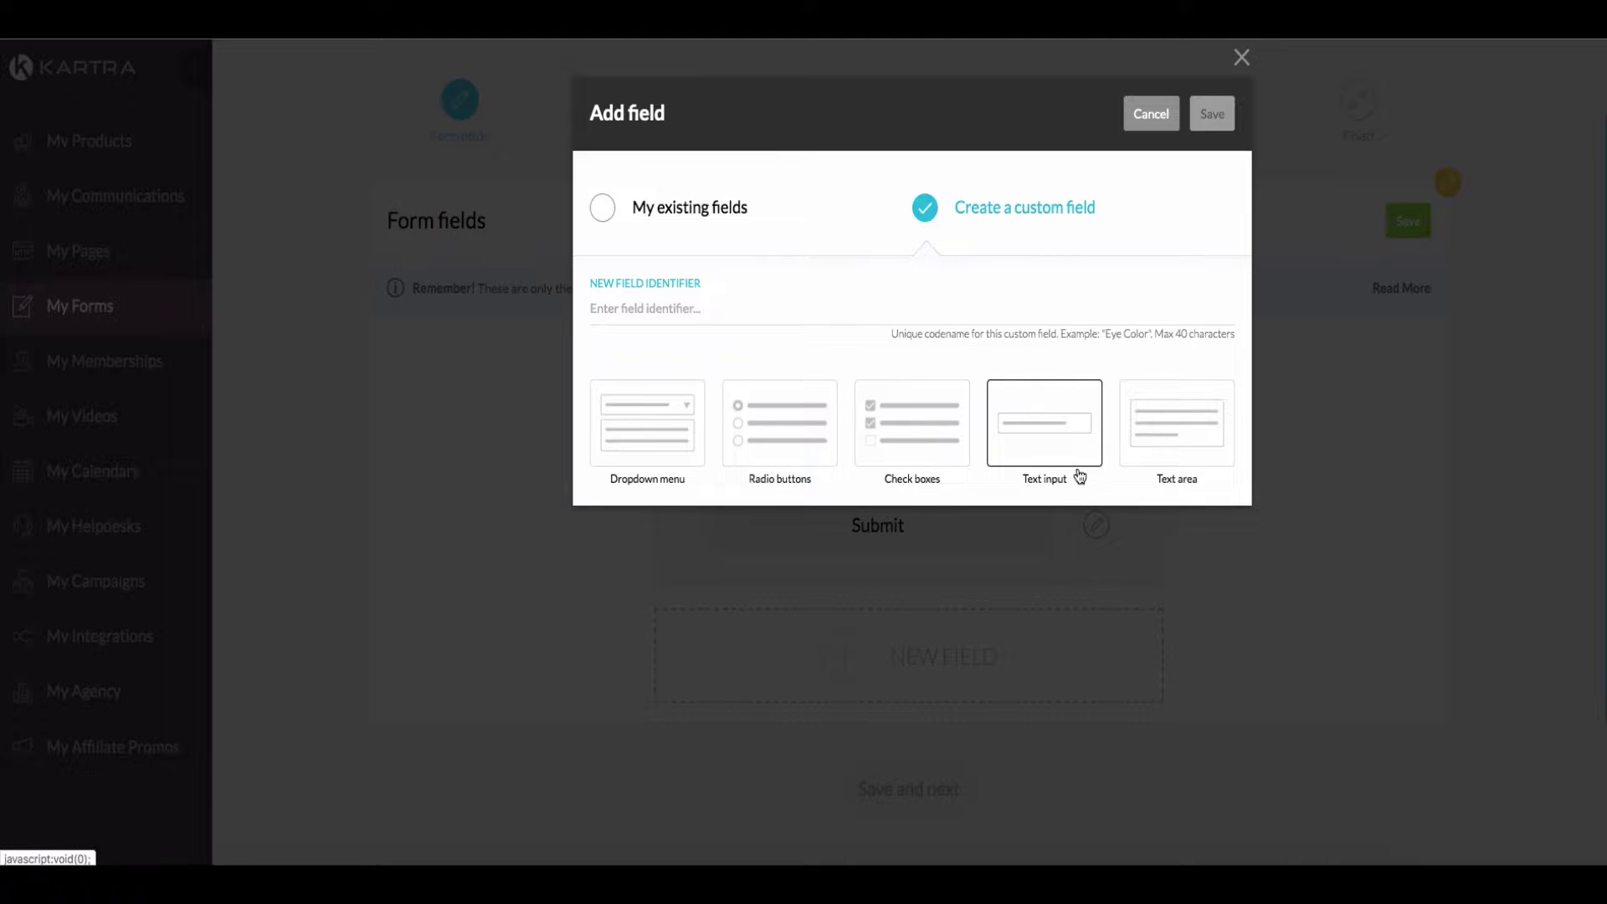
{"action": "left_click", "coordinate": [737, 408]}
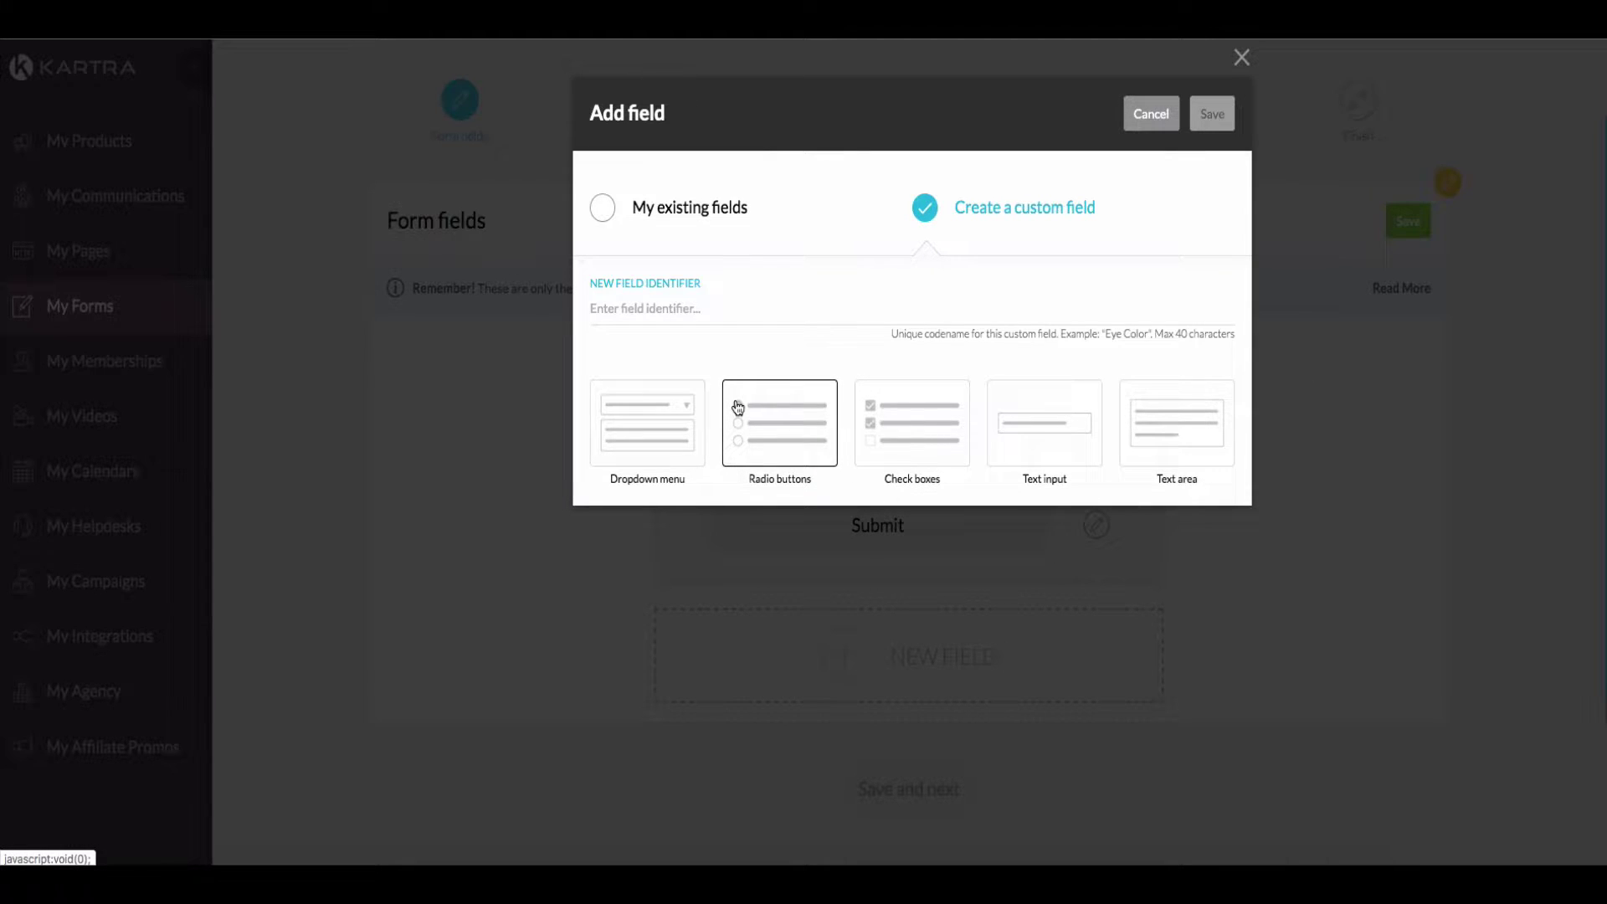
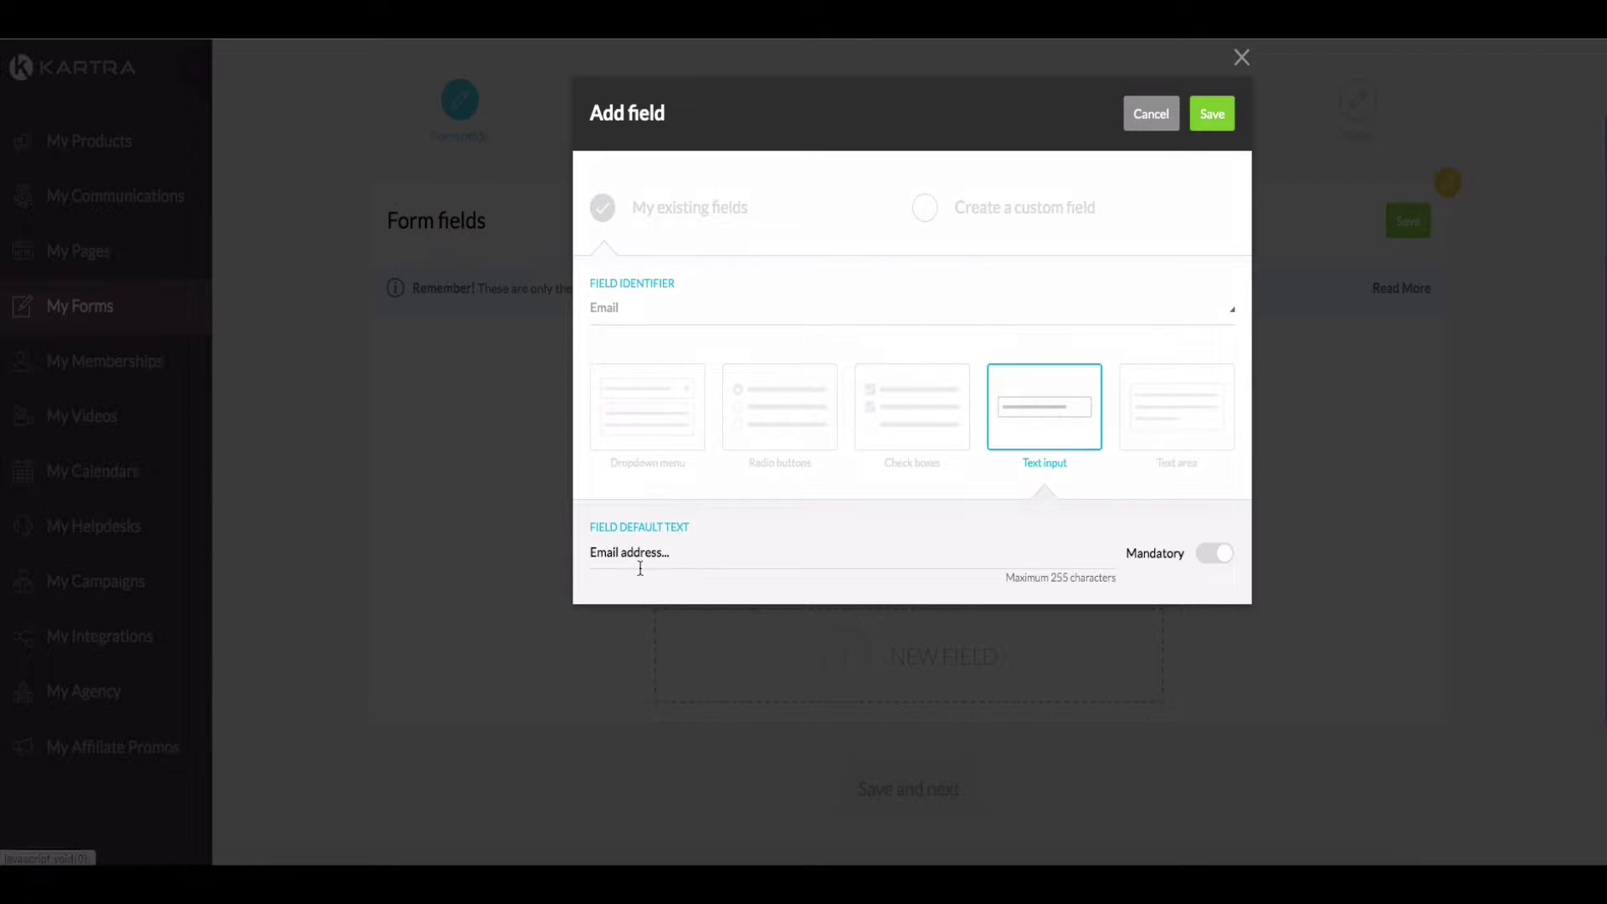
Reword the email field's default text to "Best Email Address...".
{"action": "left_click", "coordinate": [628, 552]}
{"action": "key", "text": "BackSpace"}
{"action": "type", "text": "A"}
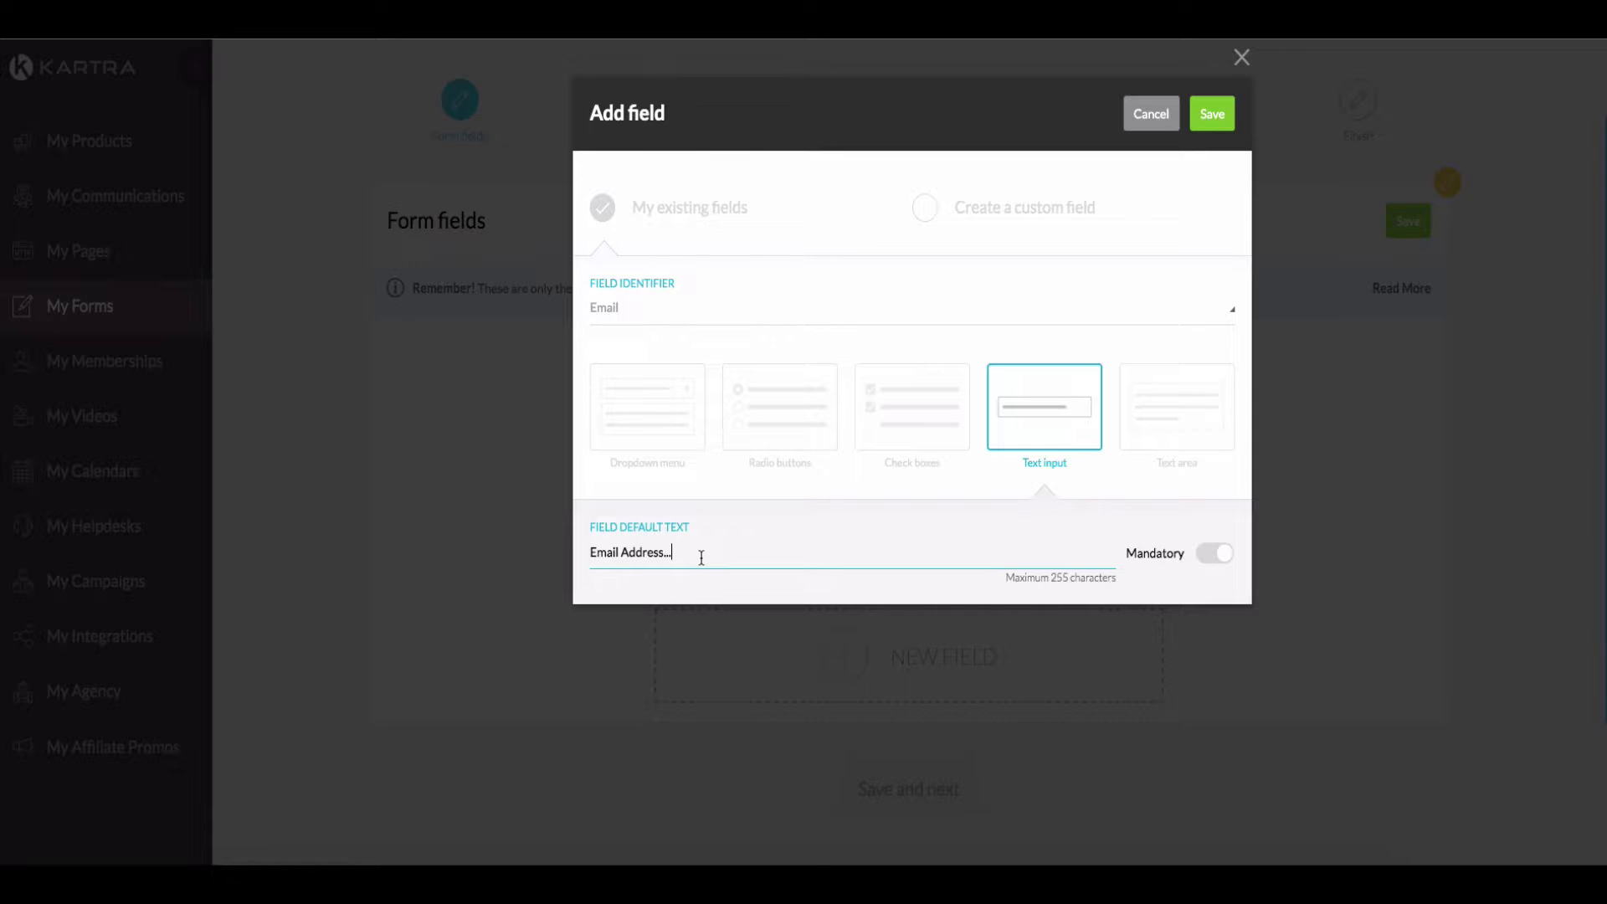
{"action": "left_click", "coordinate": [591, 552]}
{"action": "type", "text": "BEST"}
{"action": "key", "text": "BackSpace"}
{"action": "key", "text": "BackSpace"}
{"action": "key", "text": "BackSpace"}
{"action": "key", "text": "BackSpace"}
{"action": "type", "text": "Best"}
Replace the ellipsis in the email field's default text with "(This Is Where We Send Your Access Links)" and save the field.
{"action": "left_click", "coordinate": [779, 552]}
{"action": "key", "text": "BackSpace"}
{"action": "key", "text": "BackSpace"}
{"action": "key", "text": "BackSpace"}
{"action": "type", "text": "(This Is Where We"}
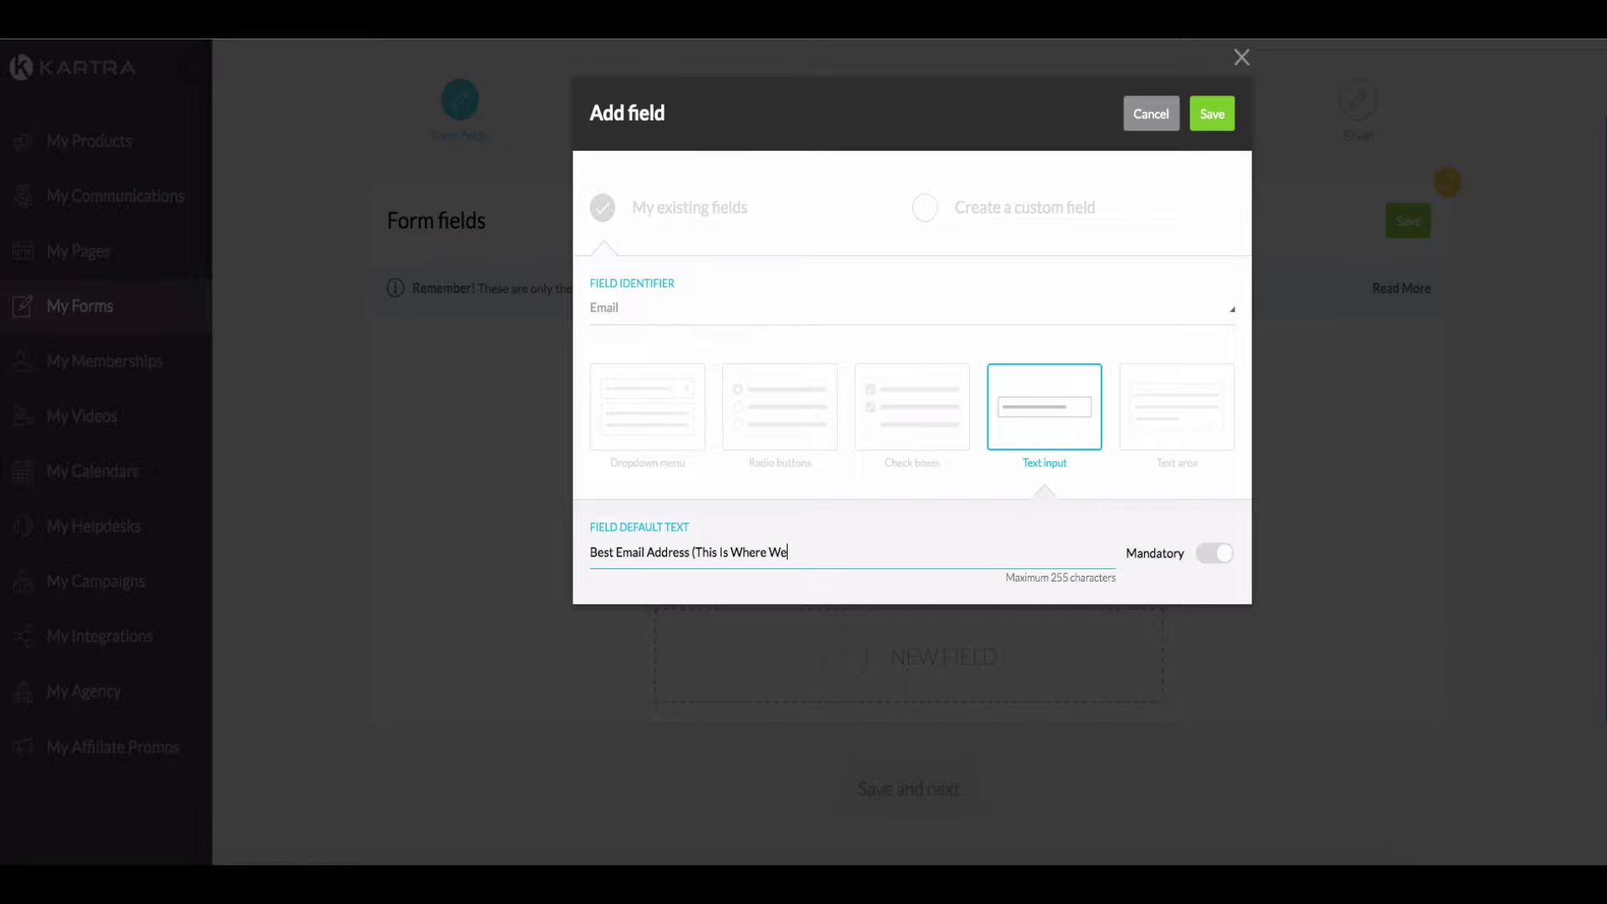
{"action": "type", "text": " Send Your Access Links)"}
{"action": "left_click", "coordinate": [1212, 126]}
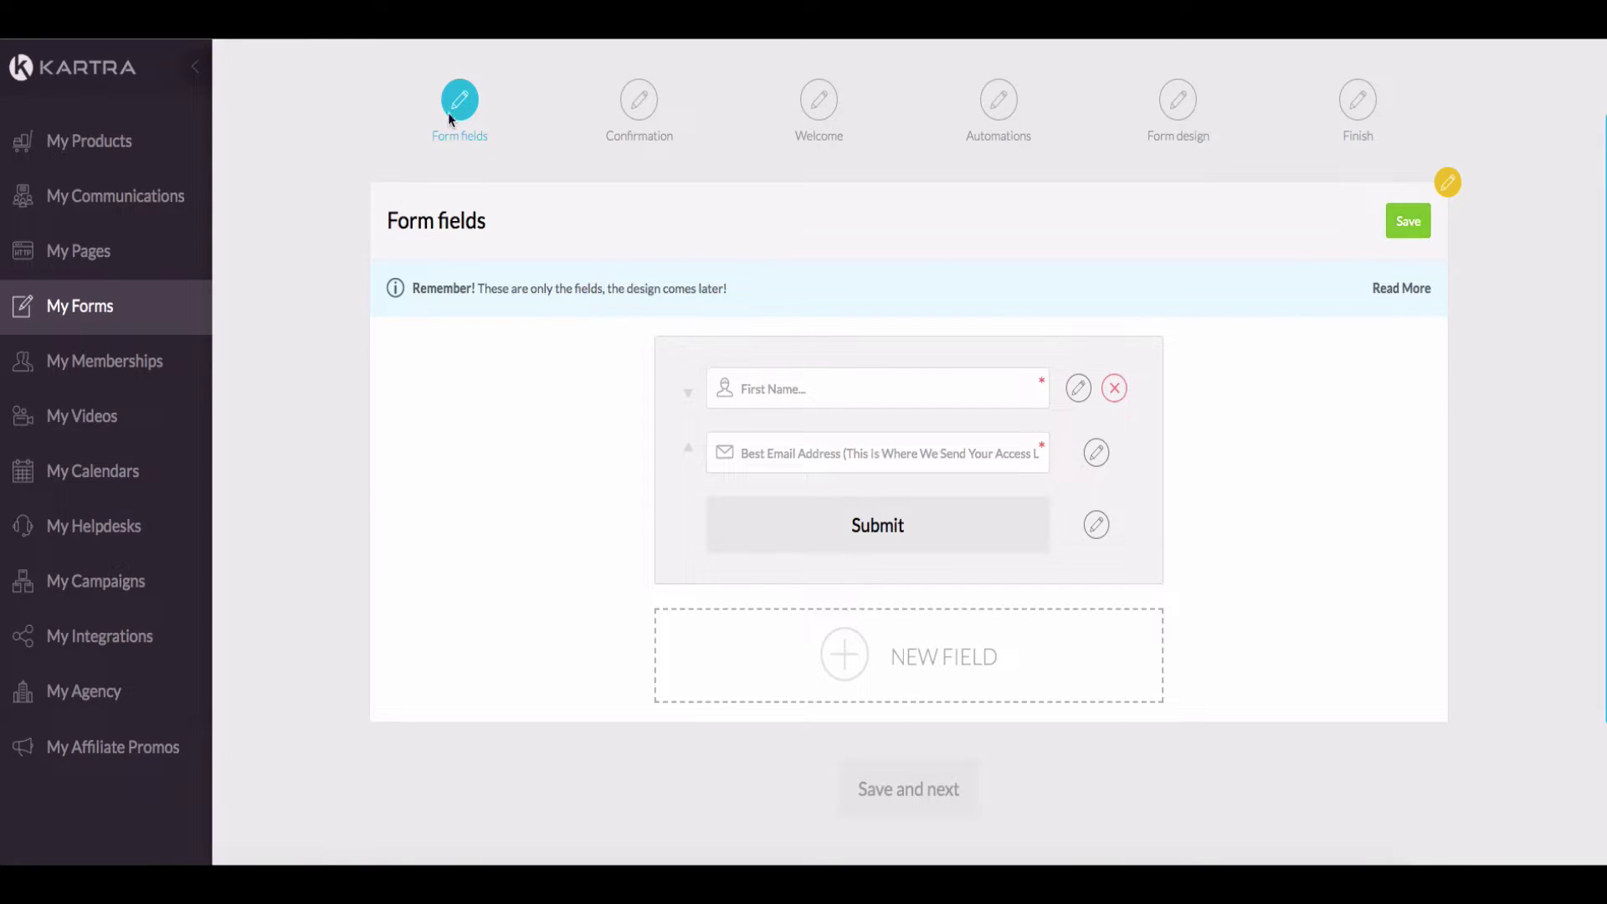
Save the form fields section and continue to the Confirmation stage.
{"action": "left_click", "coordinate": [1404, 224]}
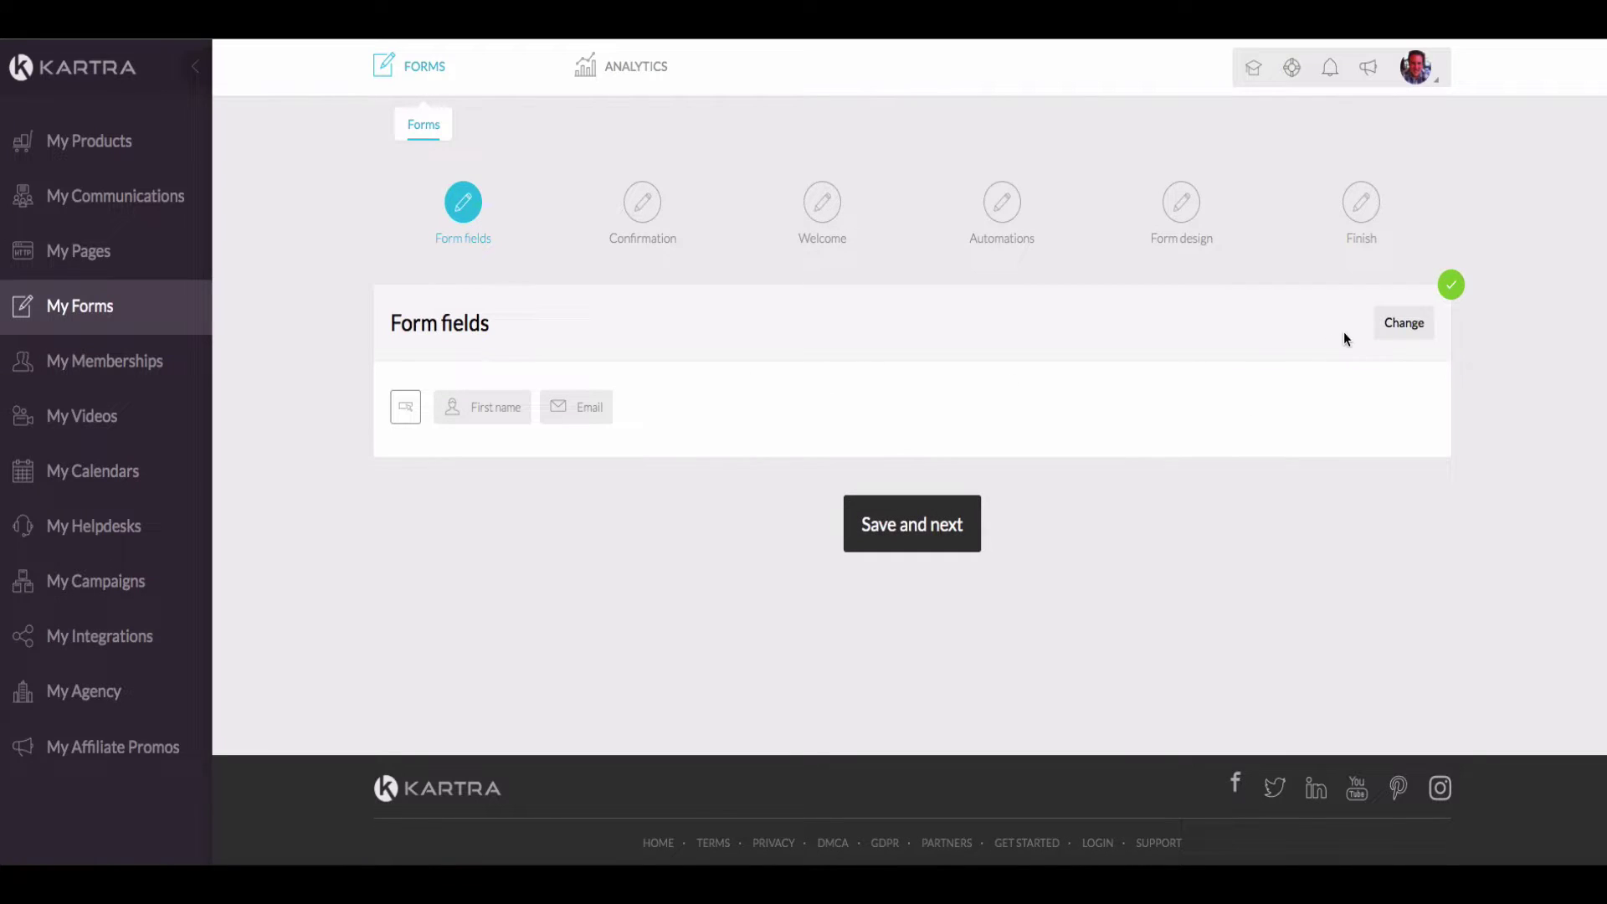
{"action": "left_click", "coordinate": [1393, 325]}
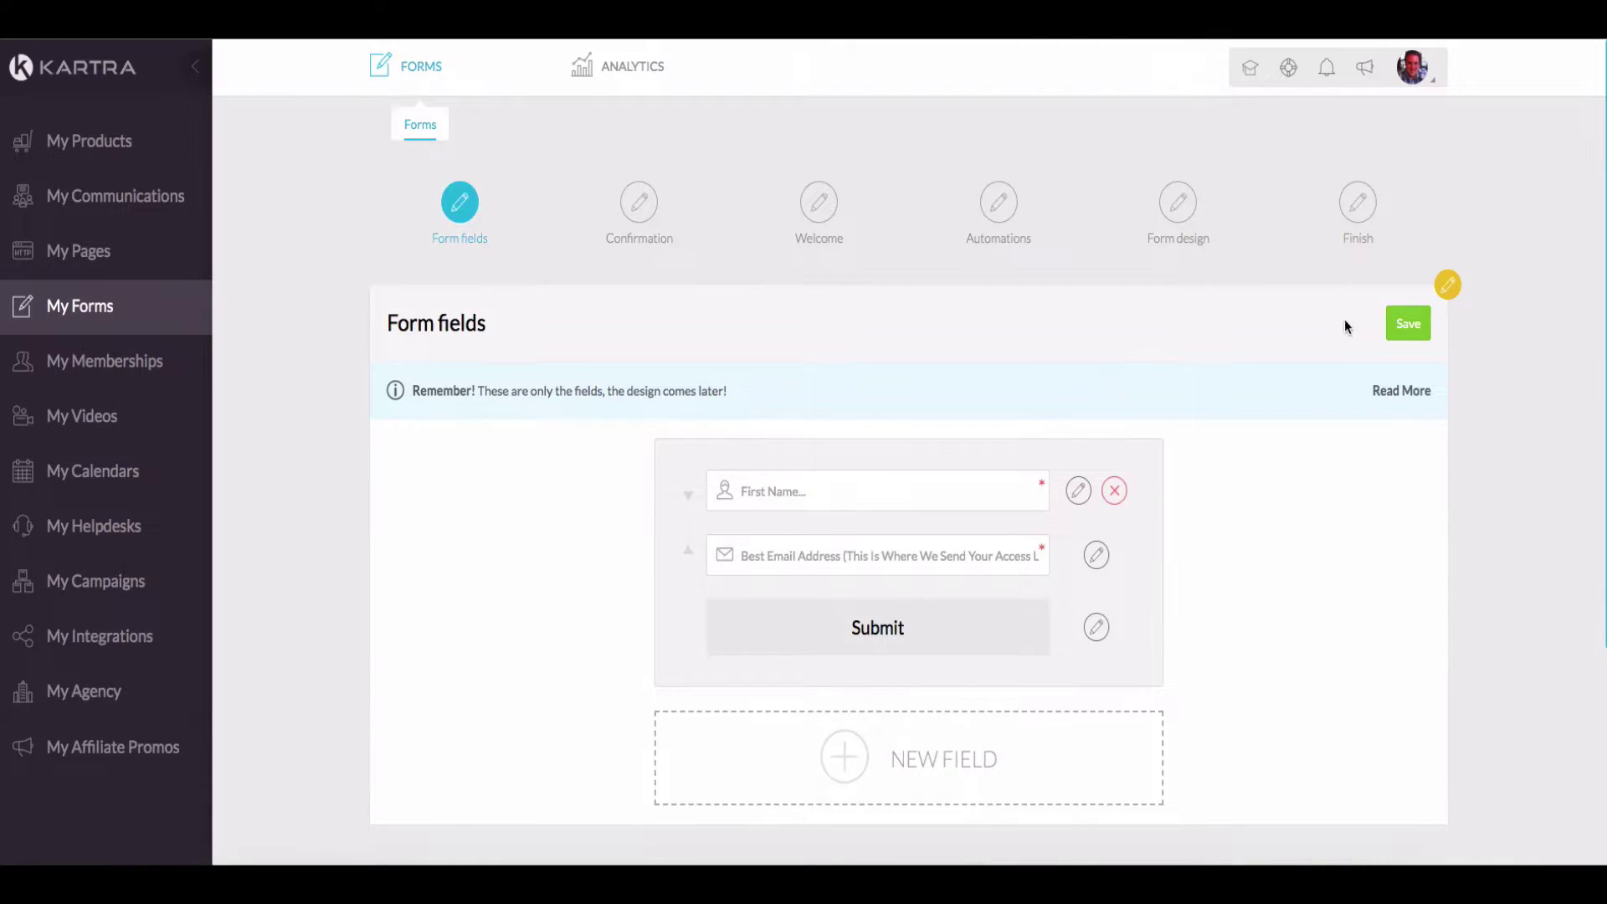
{"action": "left_click", "coordinate": [1409, 325]}
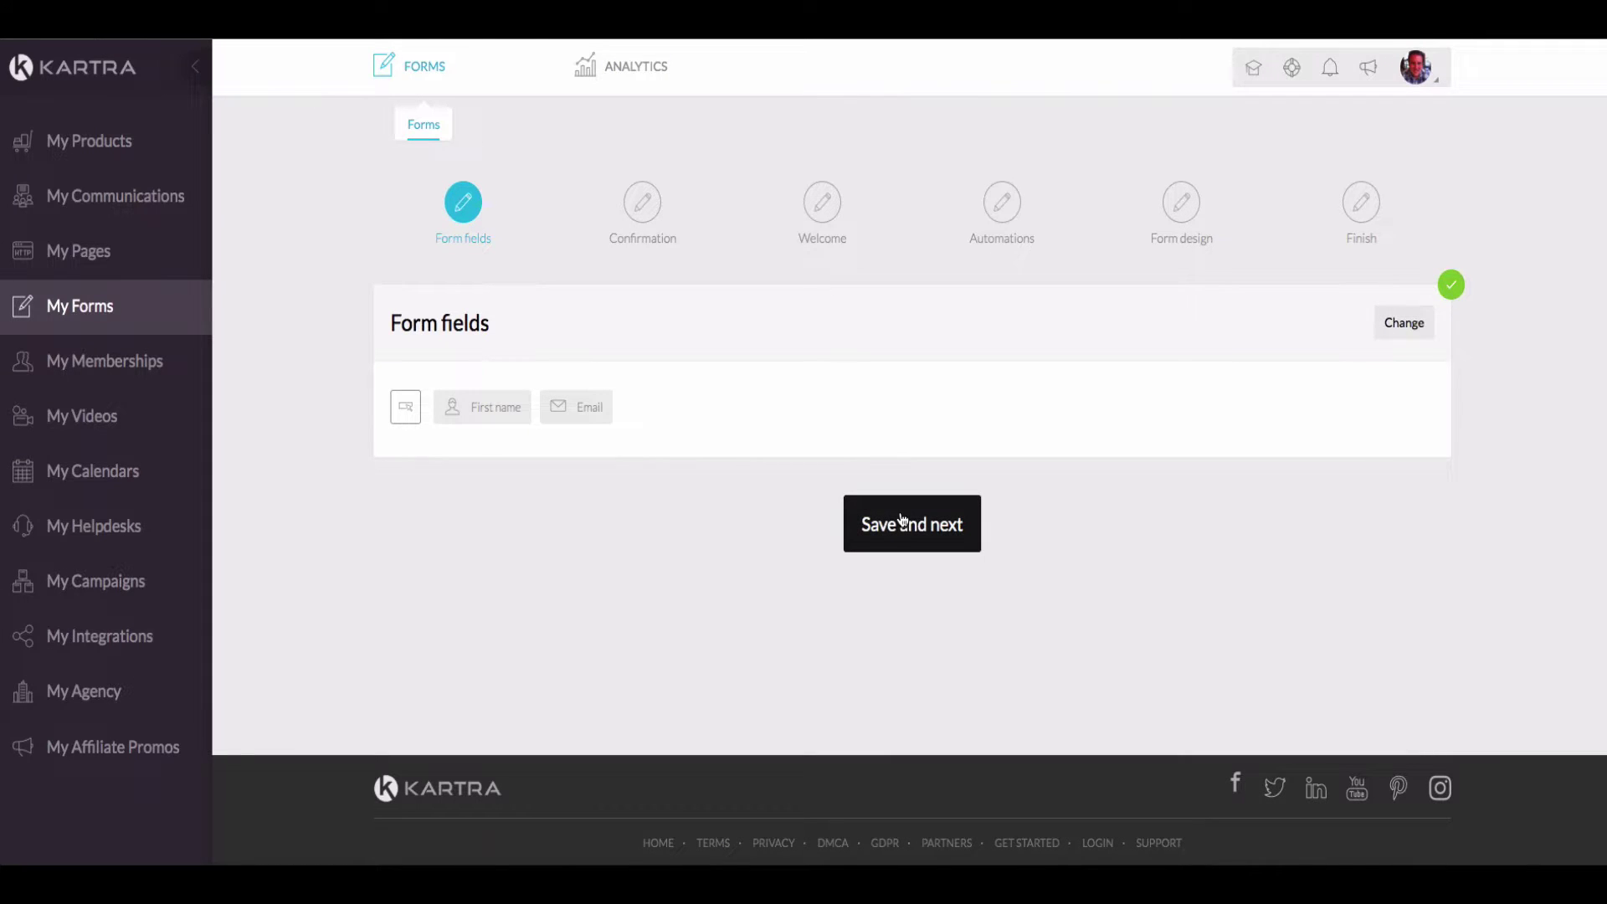
{"action": "left_click", "coordinate": [902, 521]}
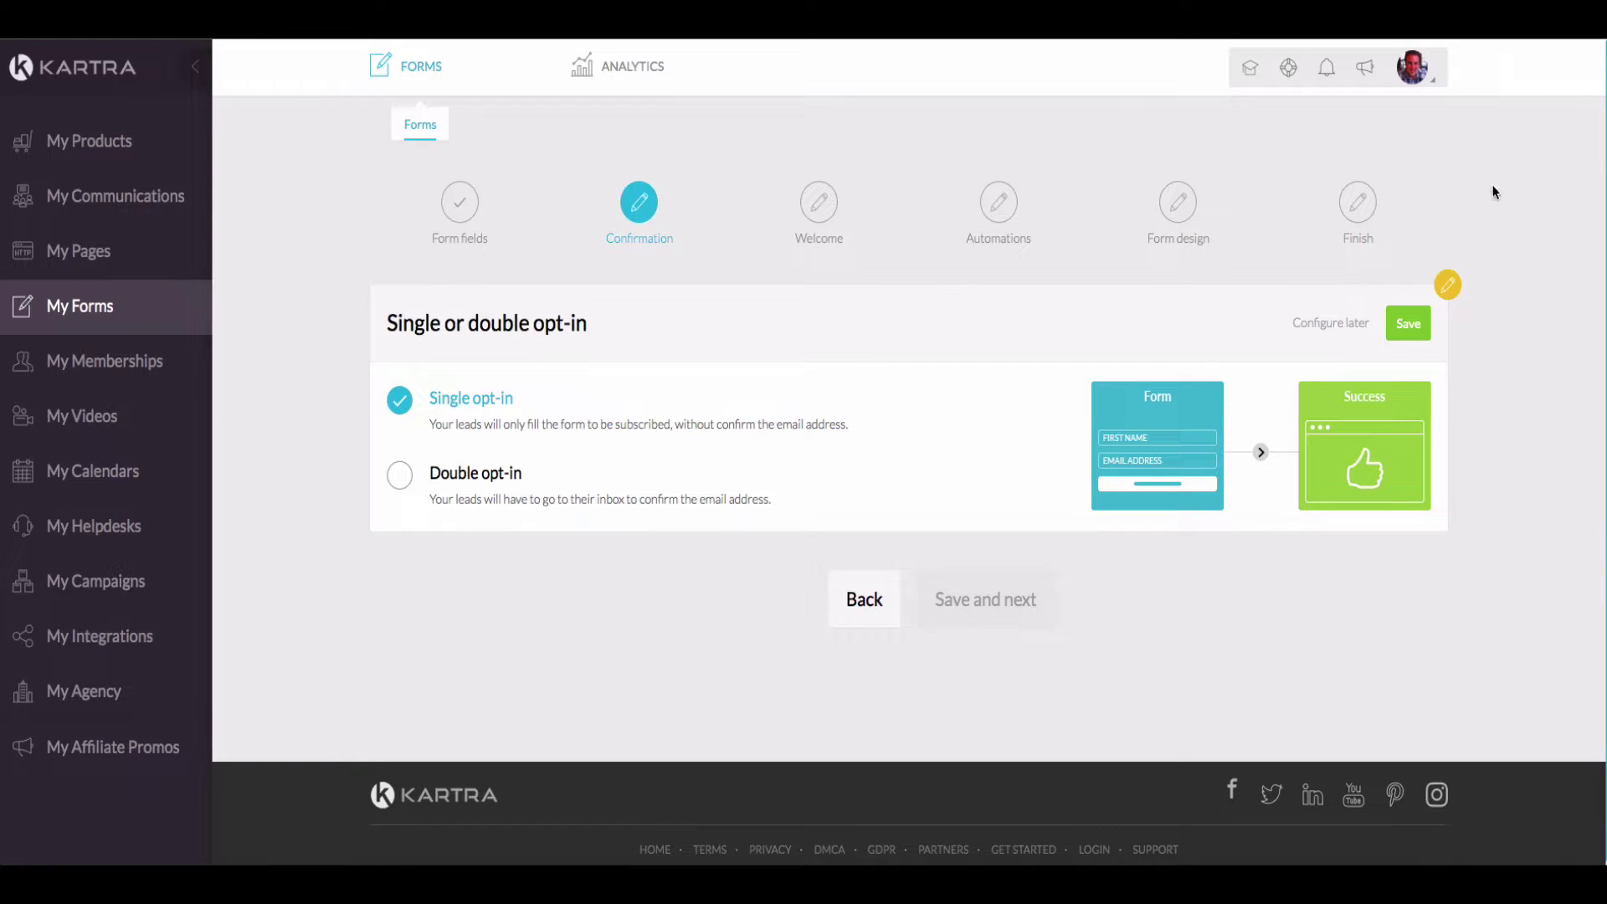
Save Single opt-in as the confirmation type and set the success page's destination to Kartra pages.
{"action": "left_click", "coordinate": [1398, 333]}
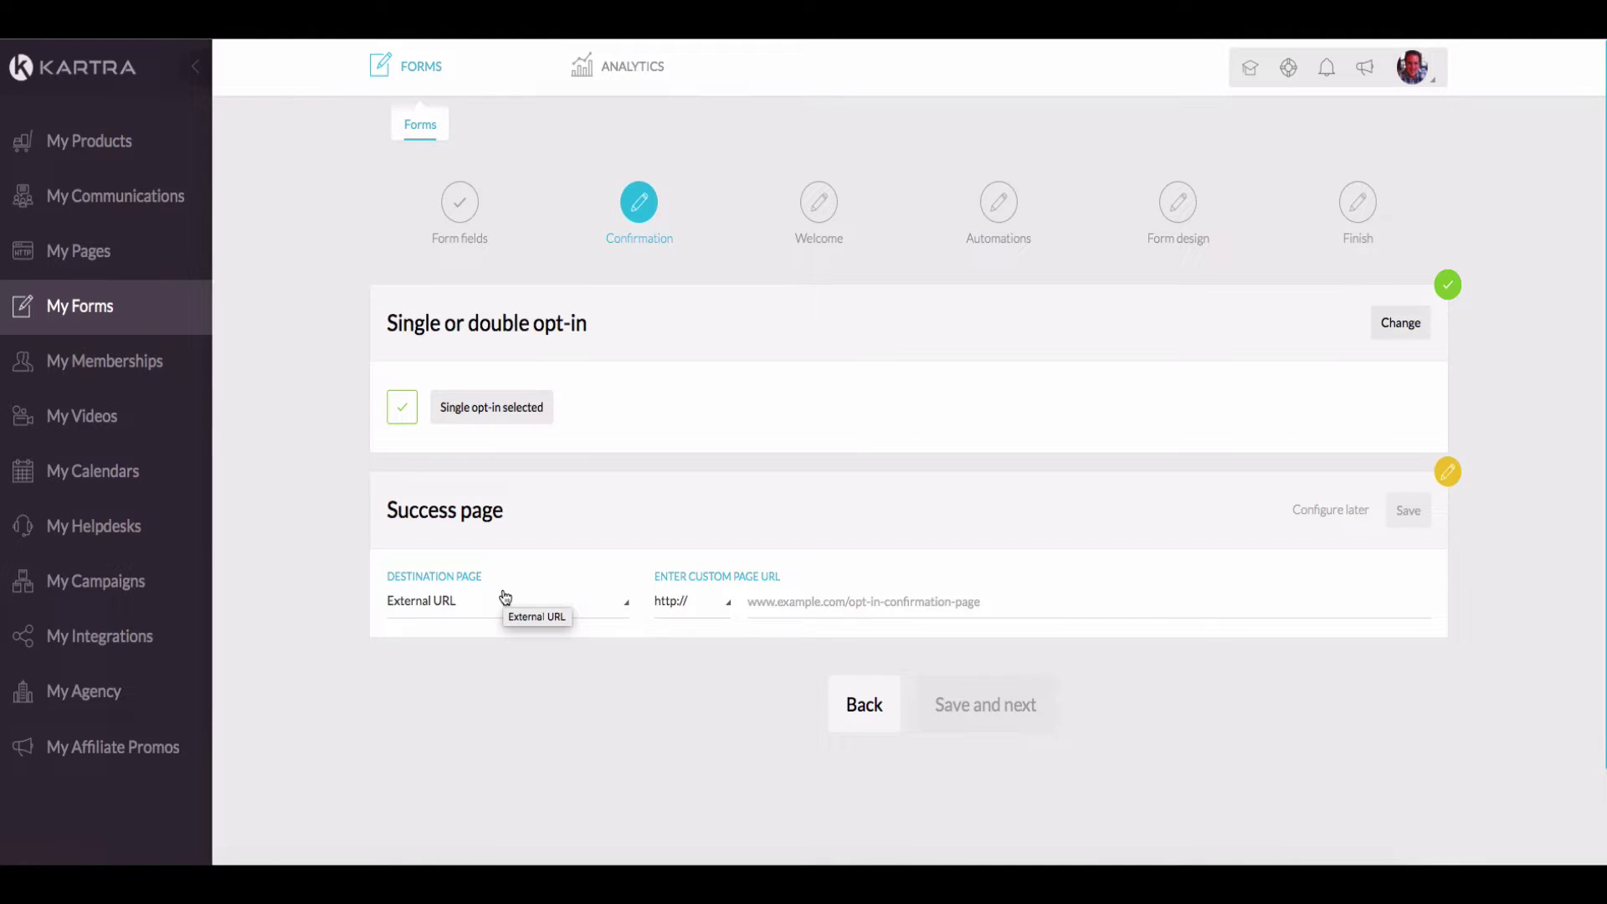
{"action": "left_click", "coordinate": [576, 612]}
{"action": "left_click", "coordinate": [465, 680]}
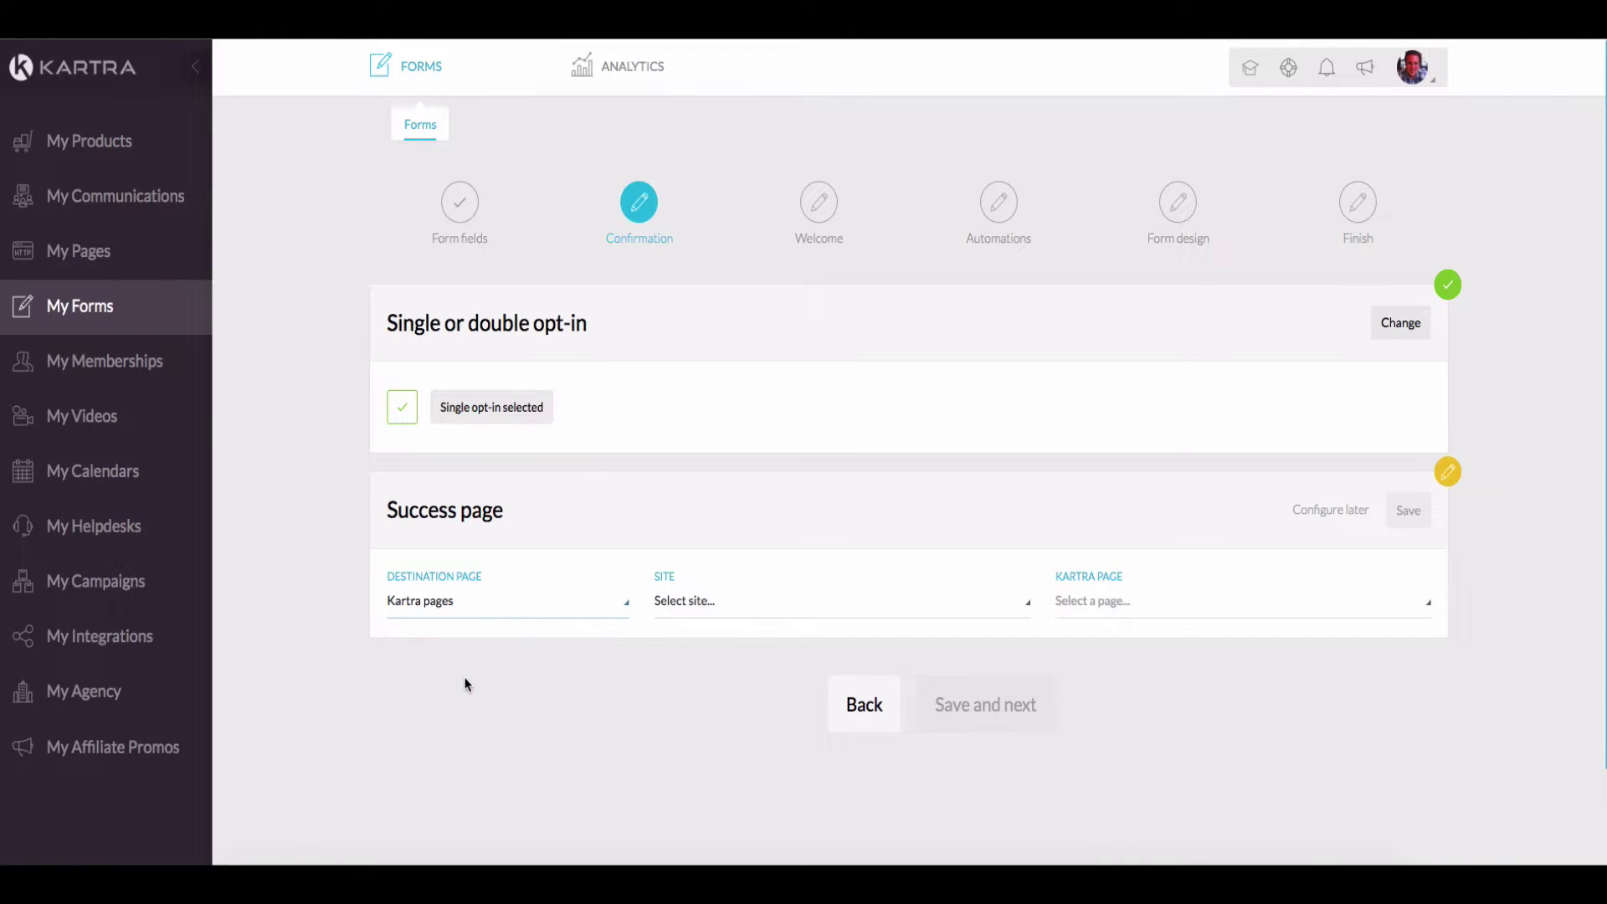
Set the success page to "*HIGH CONVERTING* 10 Part Magic Funnel" under No site in particular, then save and continue to Welcome.
{"action": "left_click", "coordinate": [778, 604]}
{"action": "scroll", "coordinate": [737, 723], "scroll_direction": "down", "scroll_amount": 1}
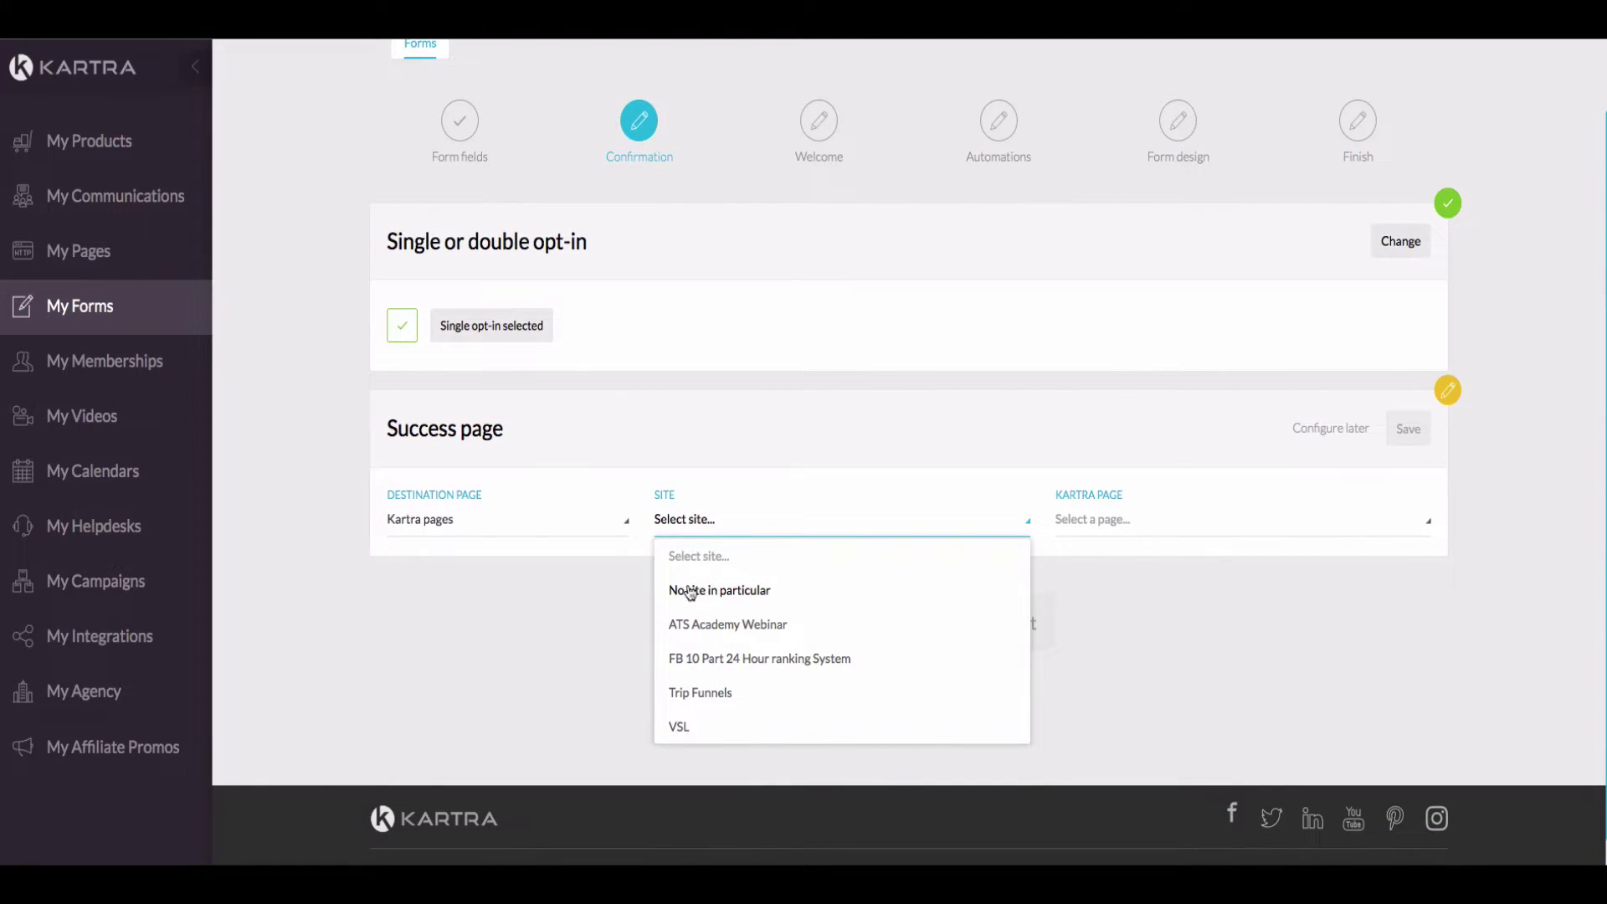
{"action": "left_click", "coordinate": [733, 593]}
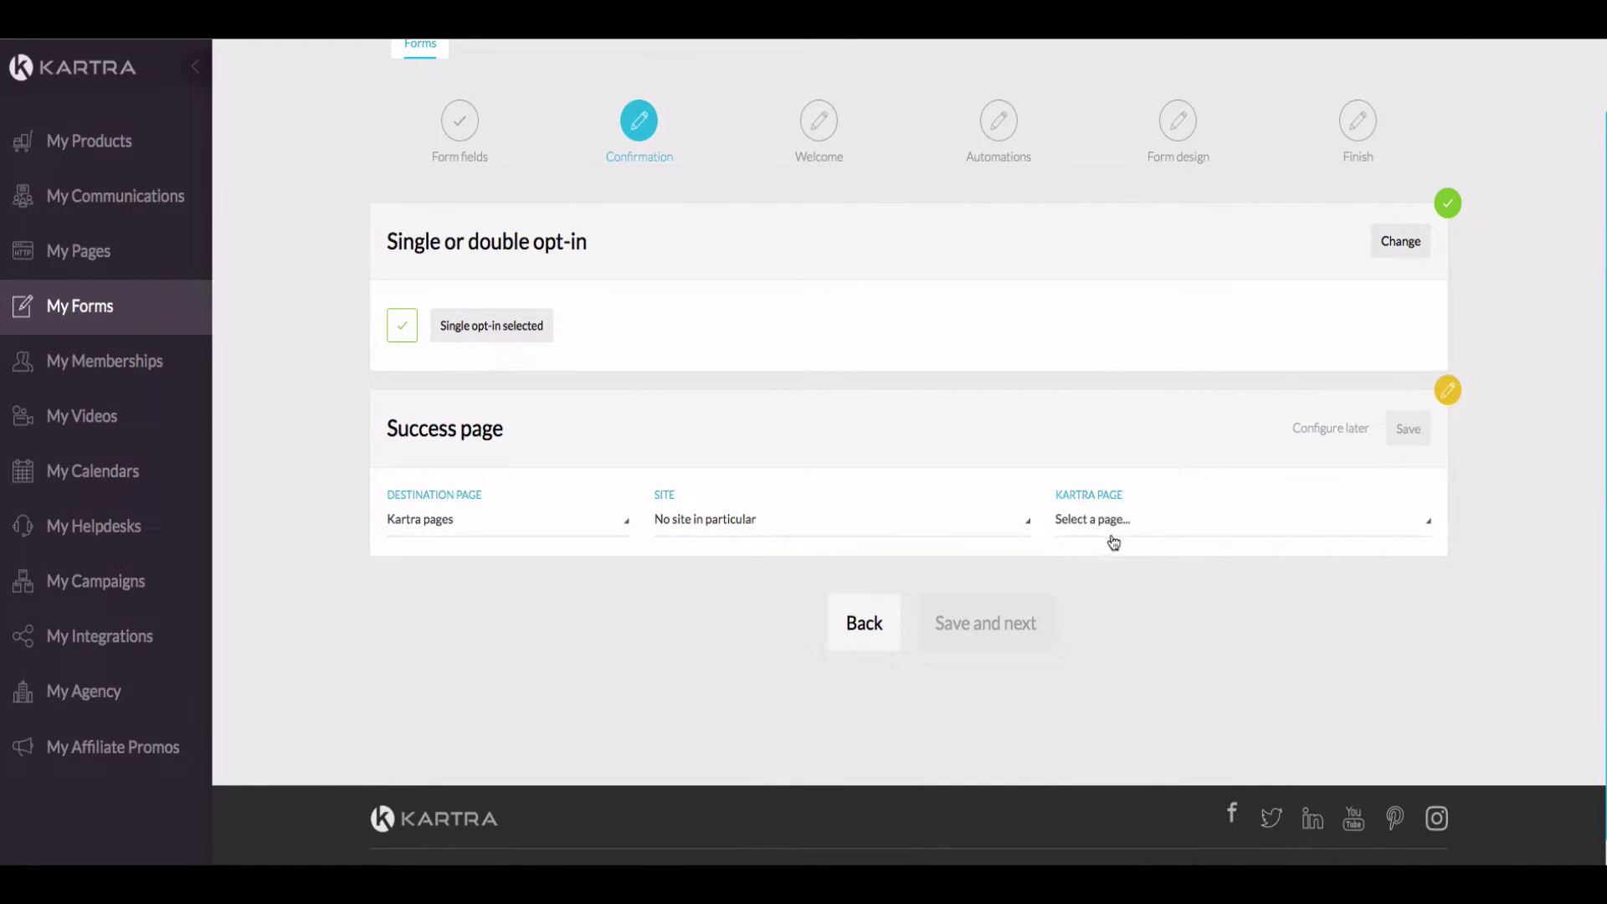
{"action": "left_click", "coordinate": [1112, 534]}
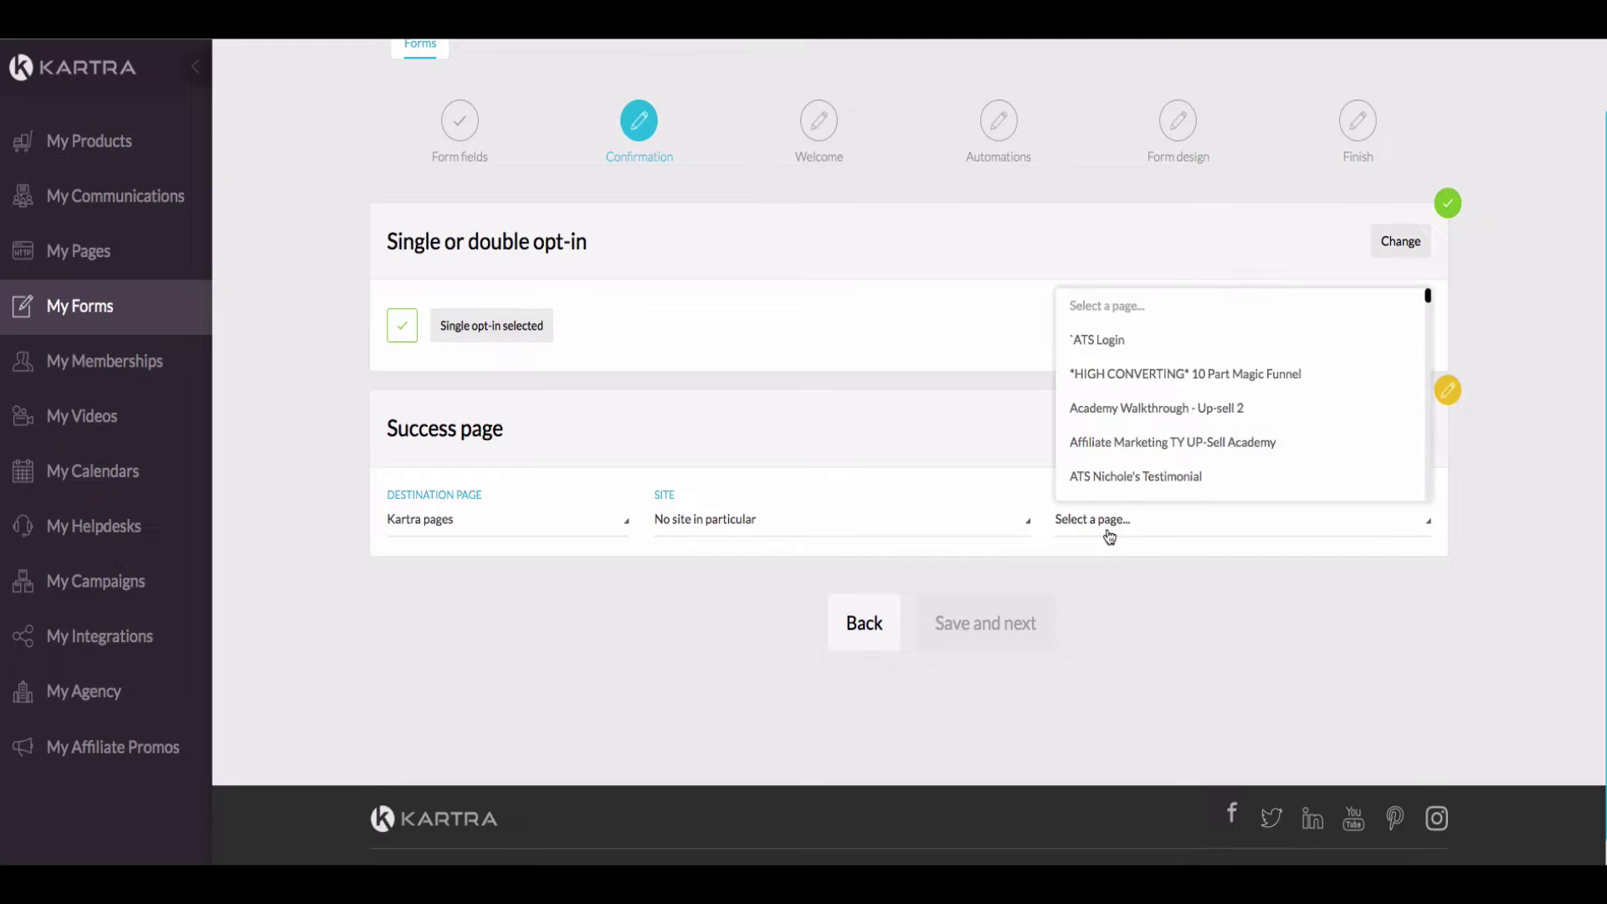
{"action": "left_click", "coordinate": [1127, 374]}
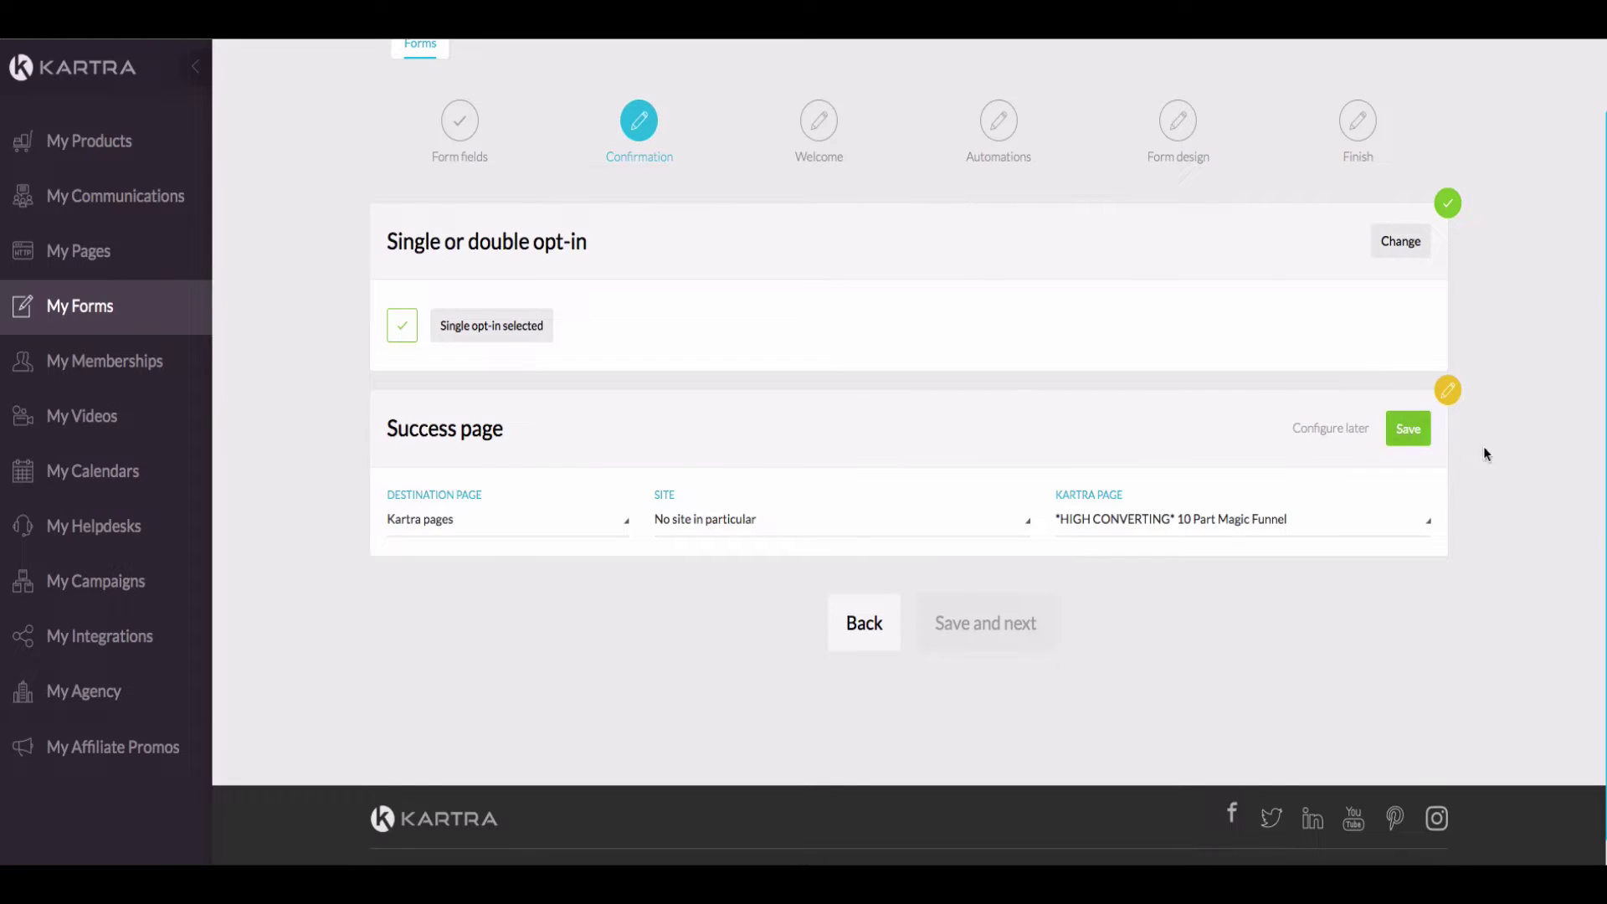
{"action": "left_click", "coordinate": [1408, 429]}
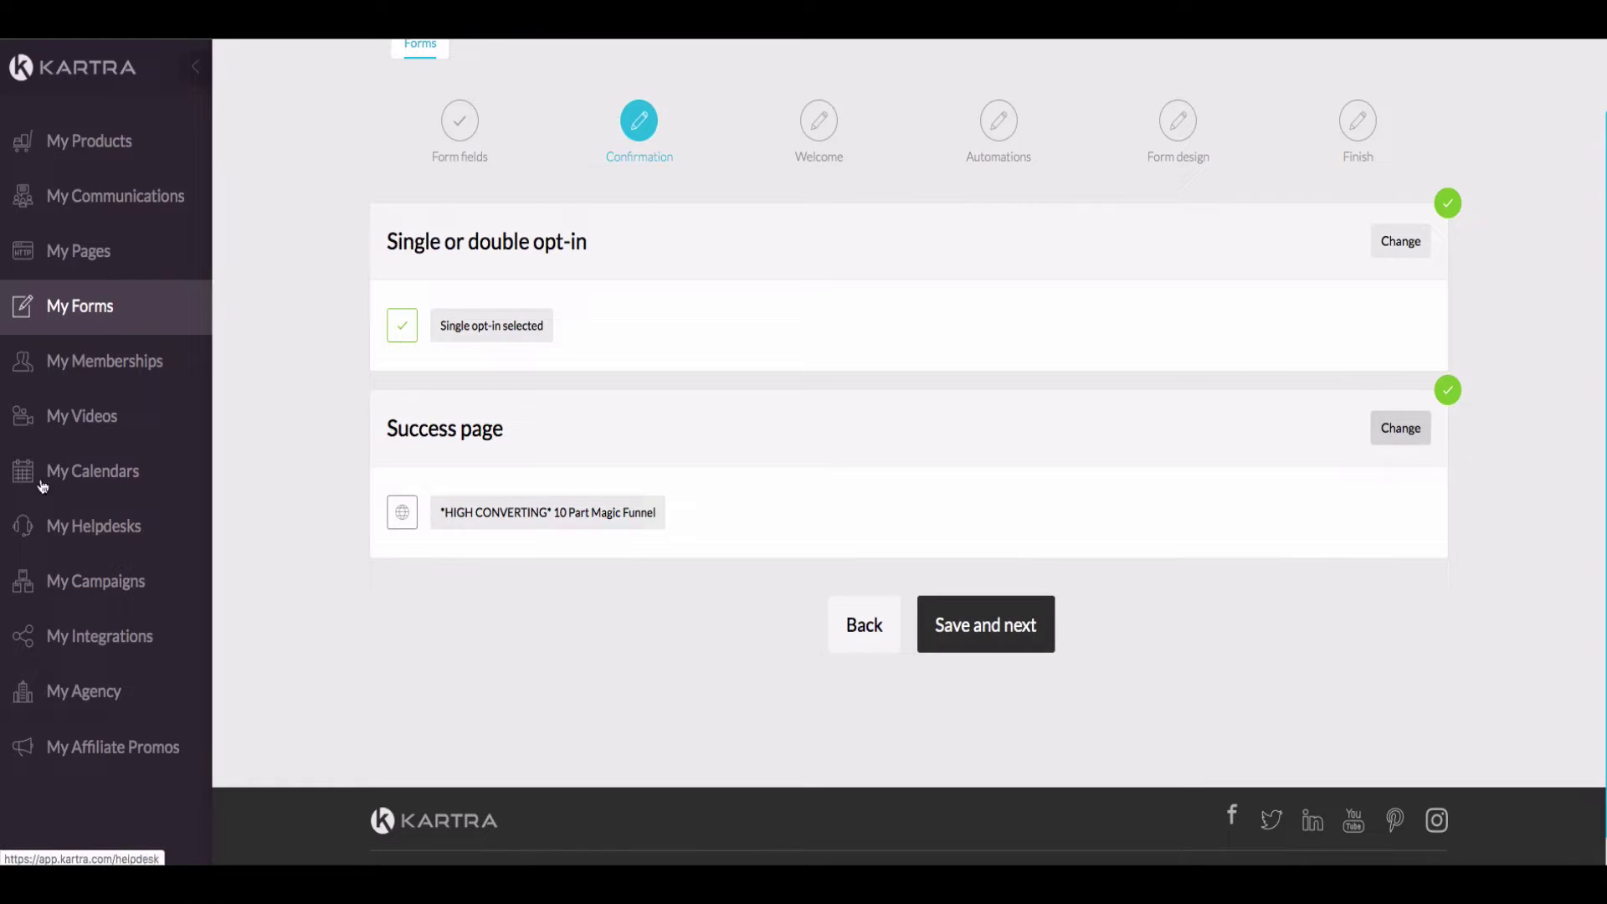
{"action": "left_click", "coordinate": [986, 641]}
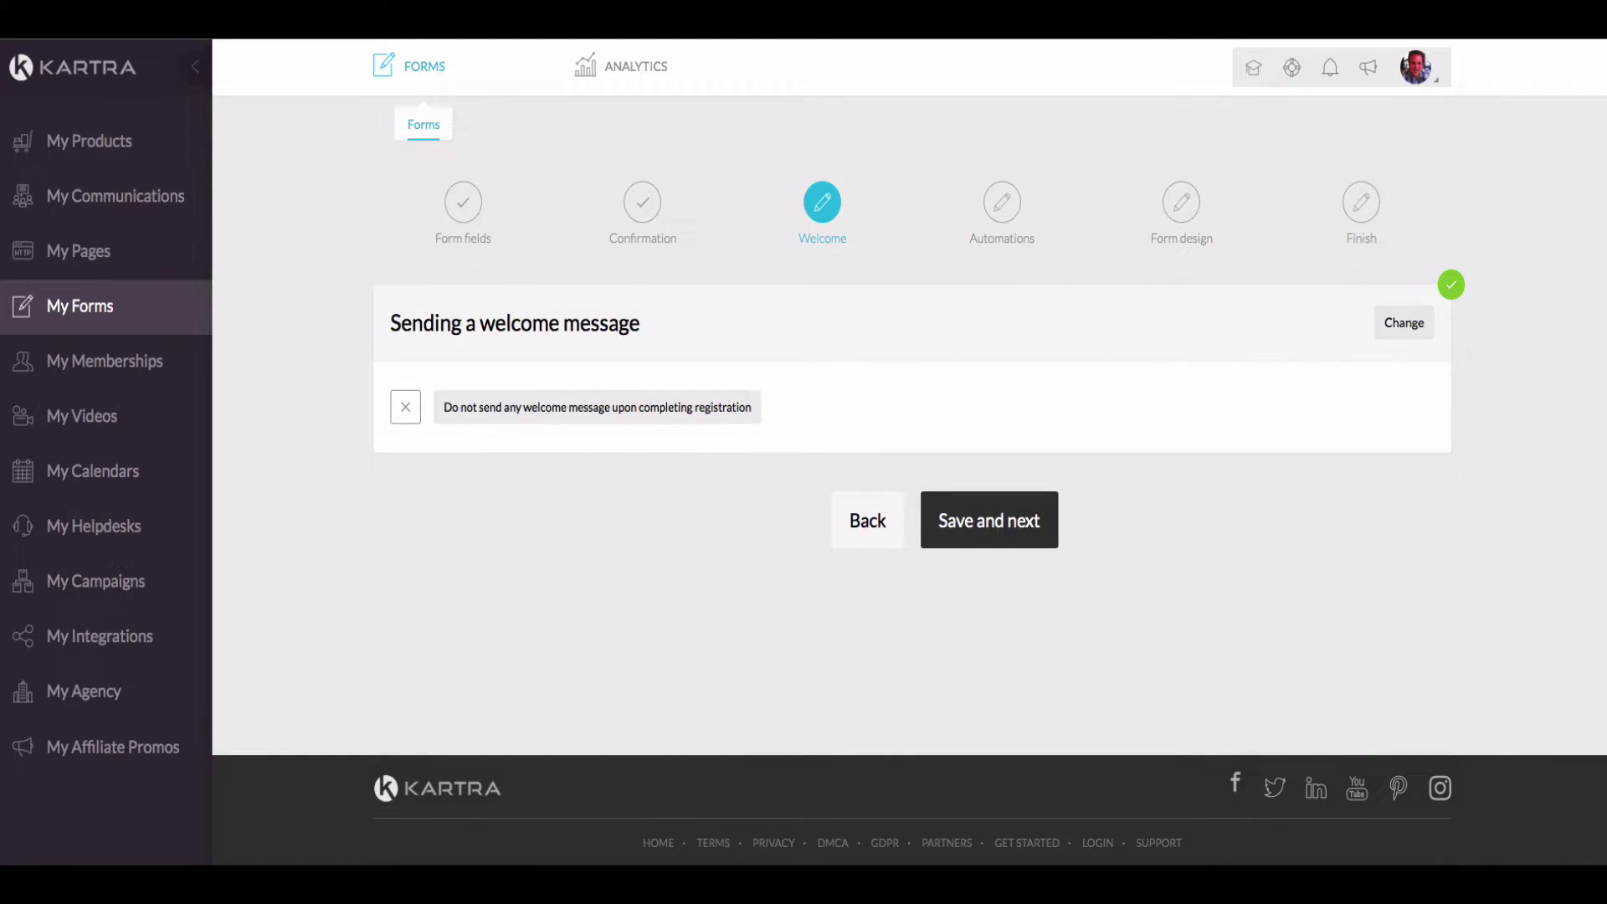
Try the welcome email option and compare the Basic and Advanced message editors.
{"action": "left_click", "coordinate": [1405, 325]}
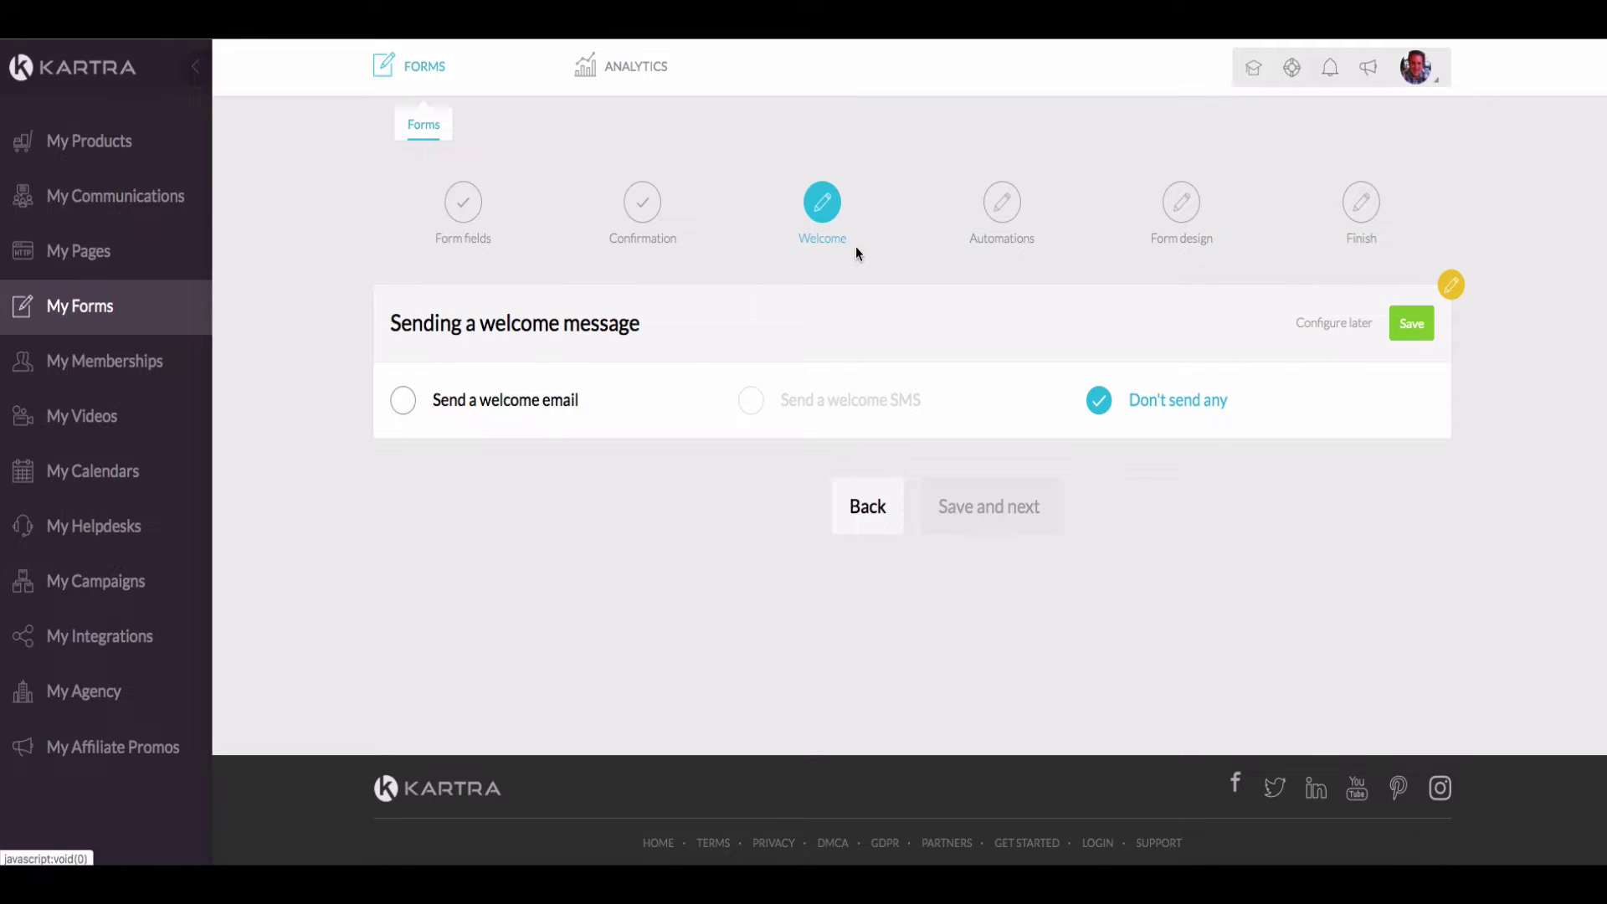
{"action": "left_click", "coordinate": [404, 401]}
{"action": "scroll", "coordinate": [592, 499], "scroll_direction": "down", "scroll_amount": 1}
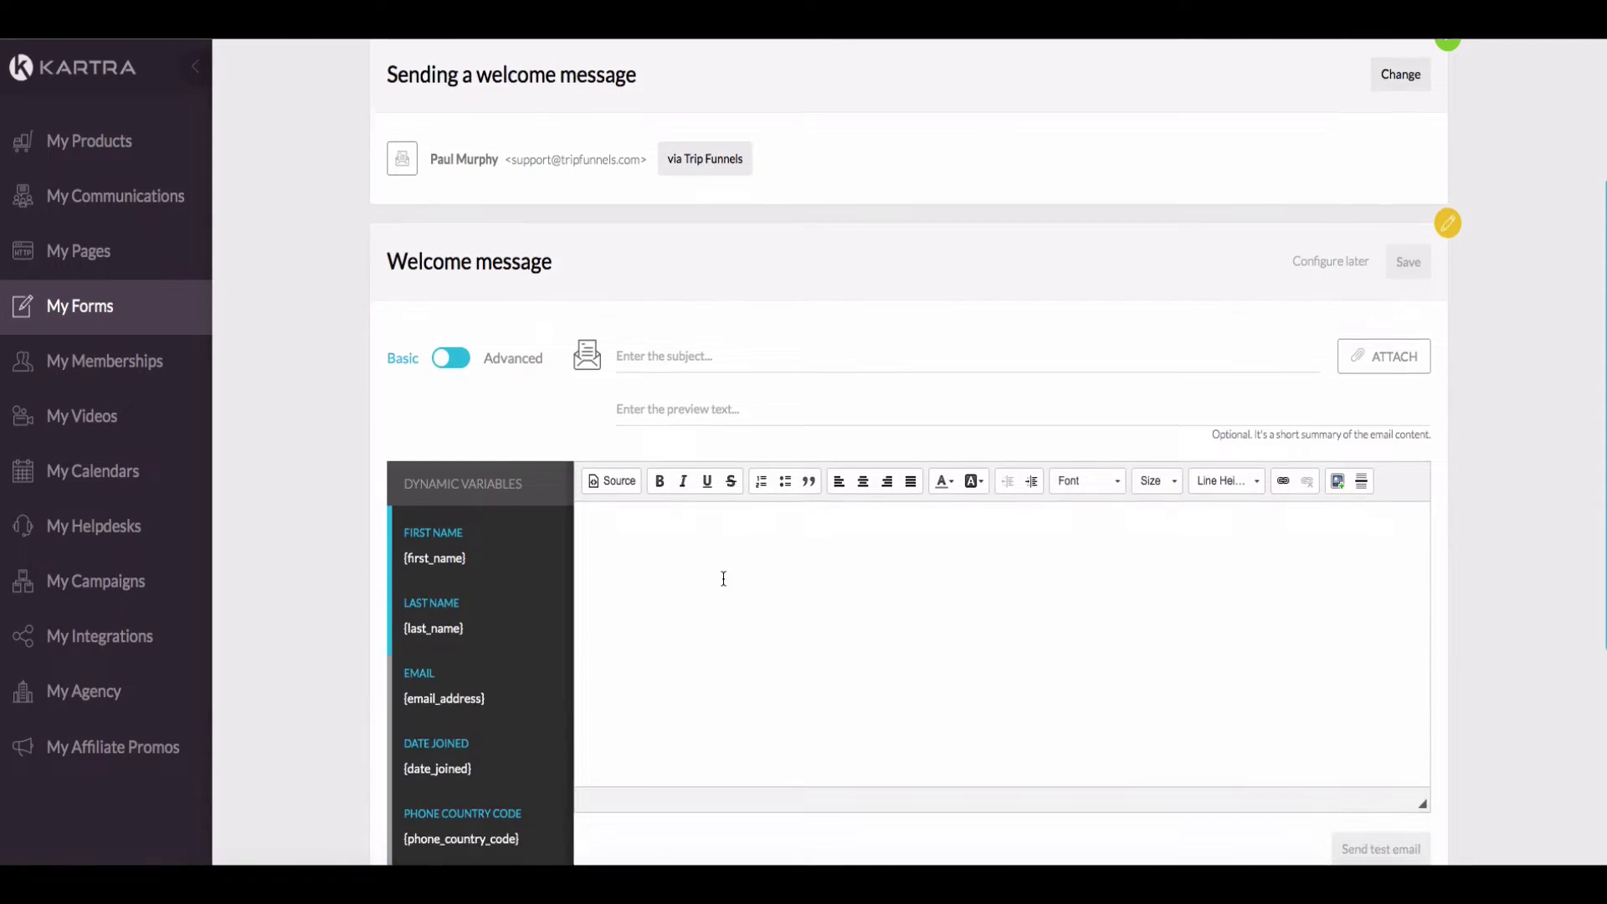
{"action": "left_click", "coordinate": [457, 136]}
{"action": "left_click", "coordinate": [525, 323]}
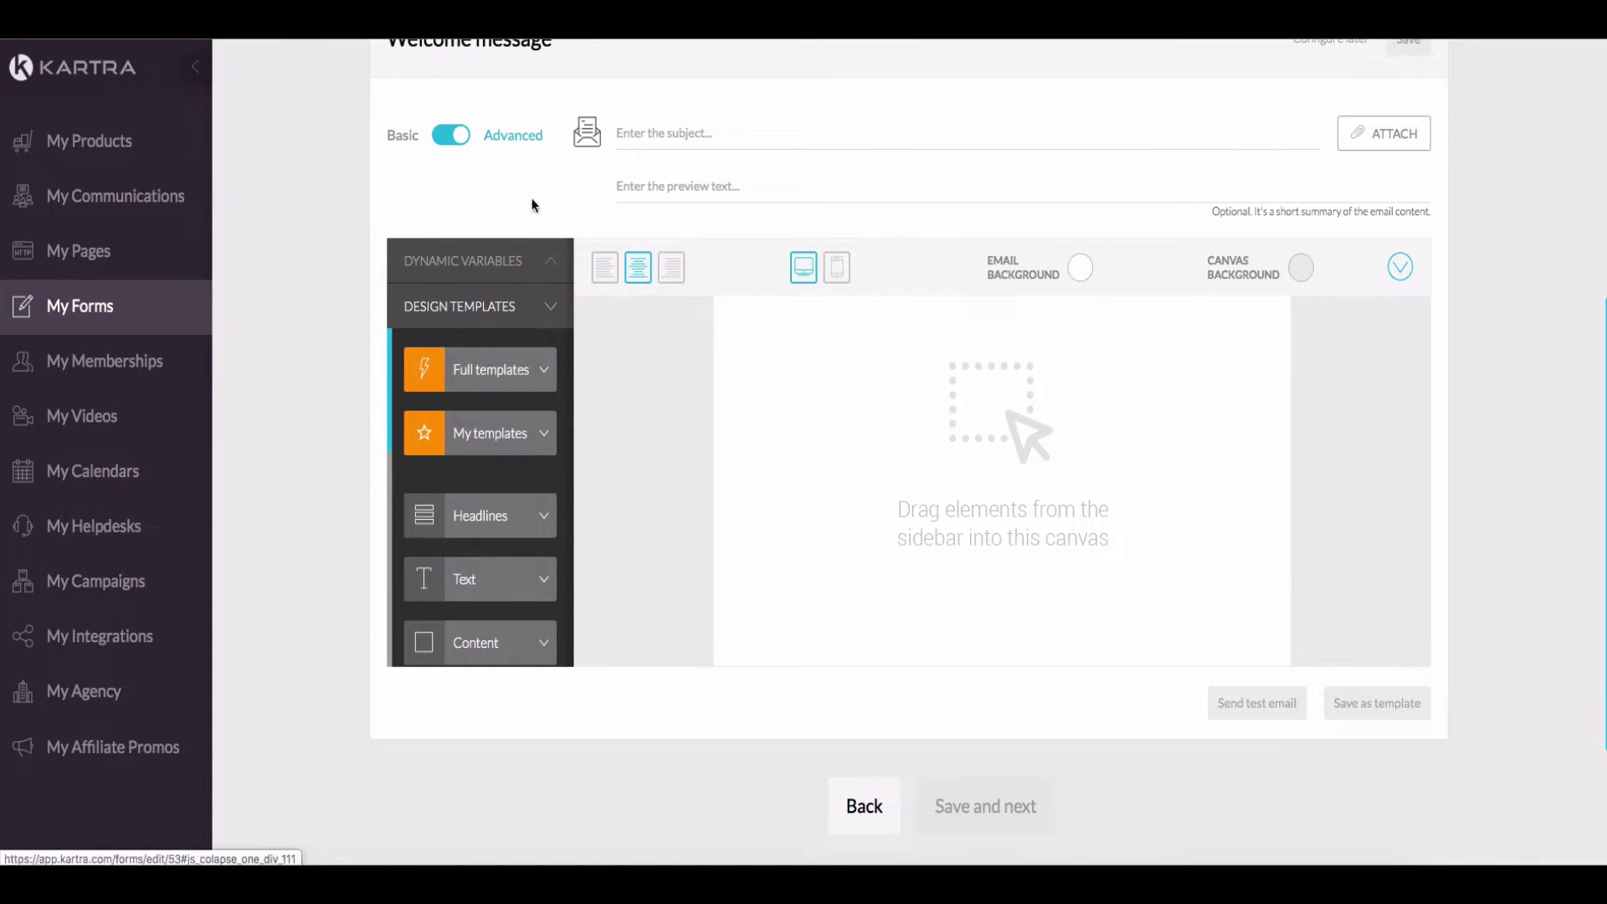
{"action": "left_click", "coordinate": [452, 136]}
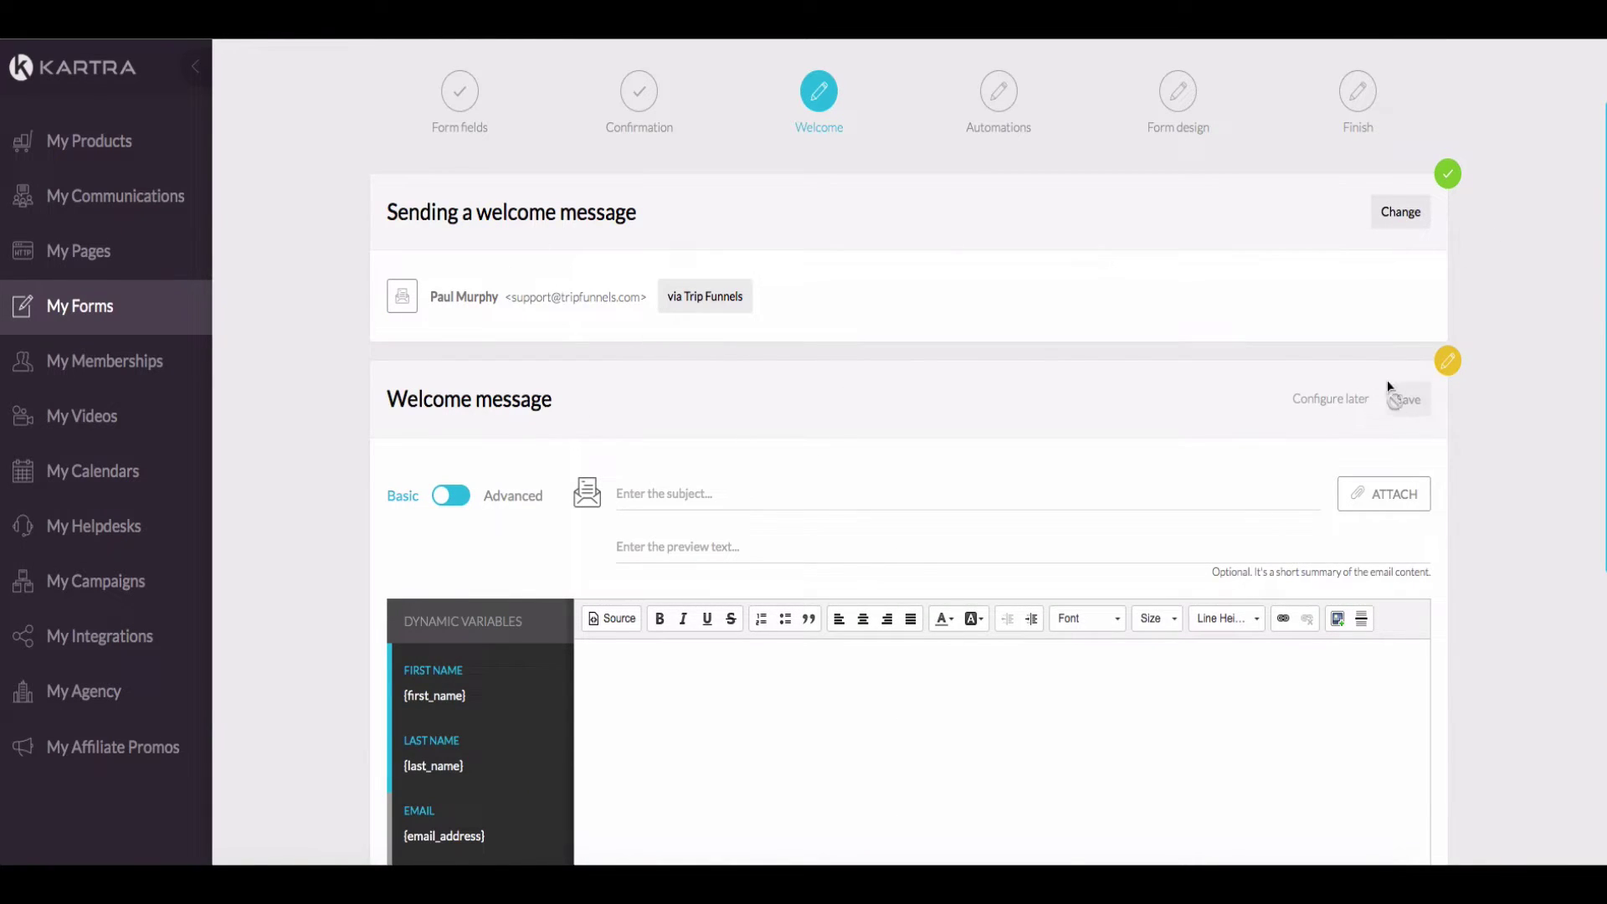
Set the welcome message to Don't send any, save it and continue to Automations.
{"action": "left_click", "coordinate": [1401, 212]}
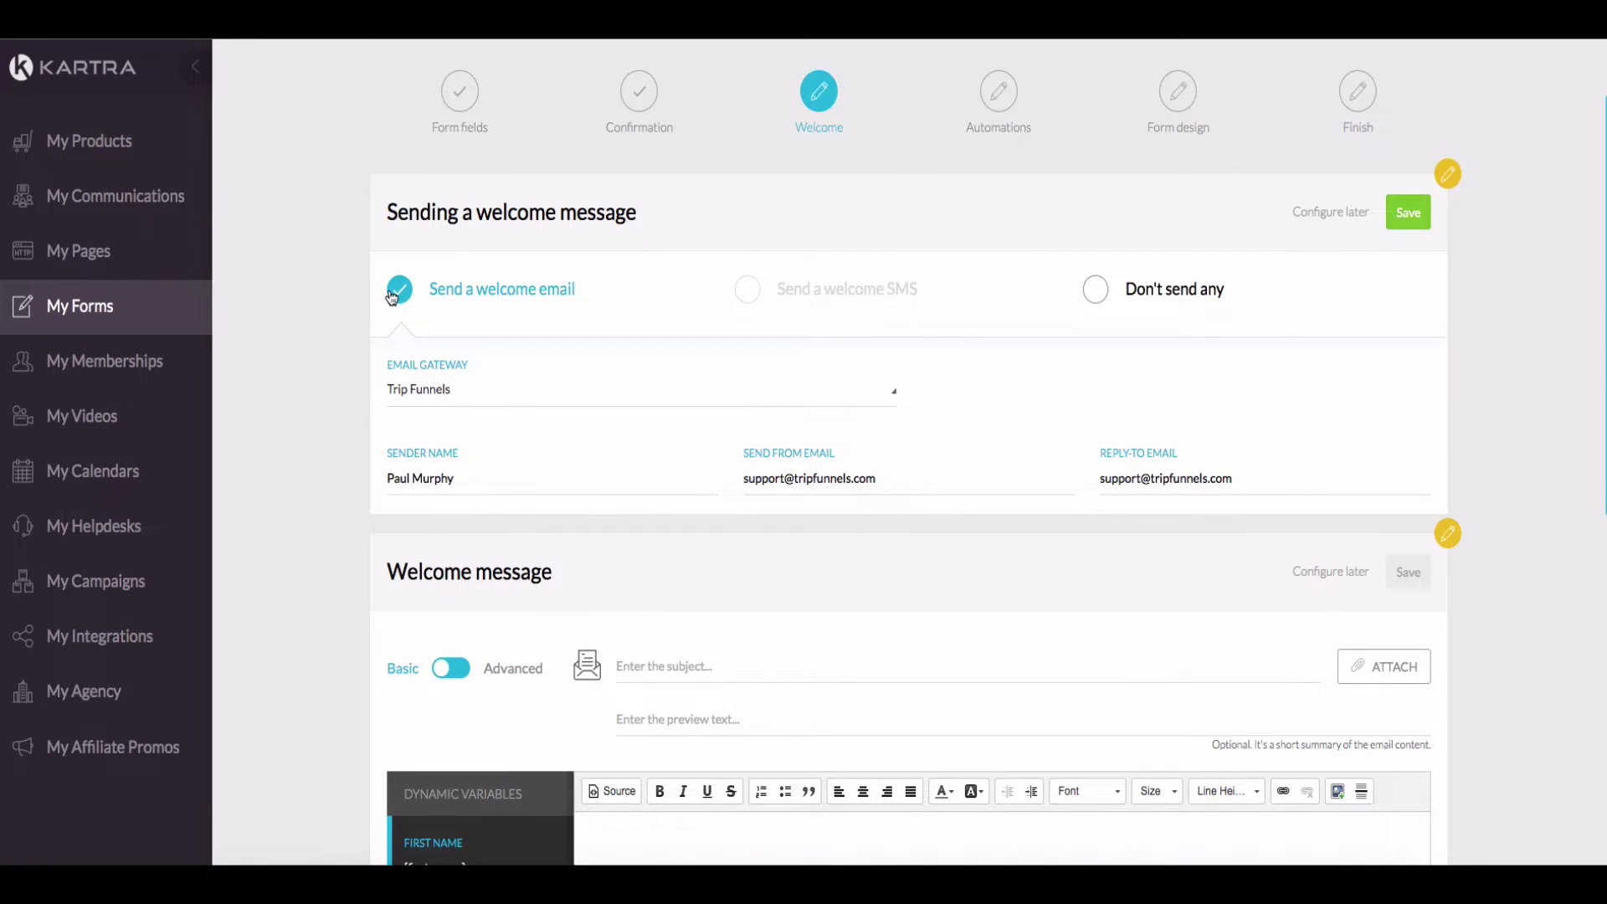
{"action": "left_click", "coordinate": [1093, 289]}
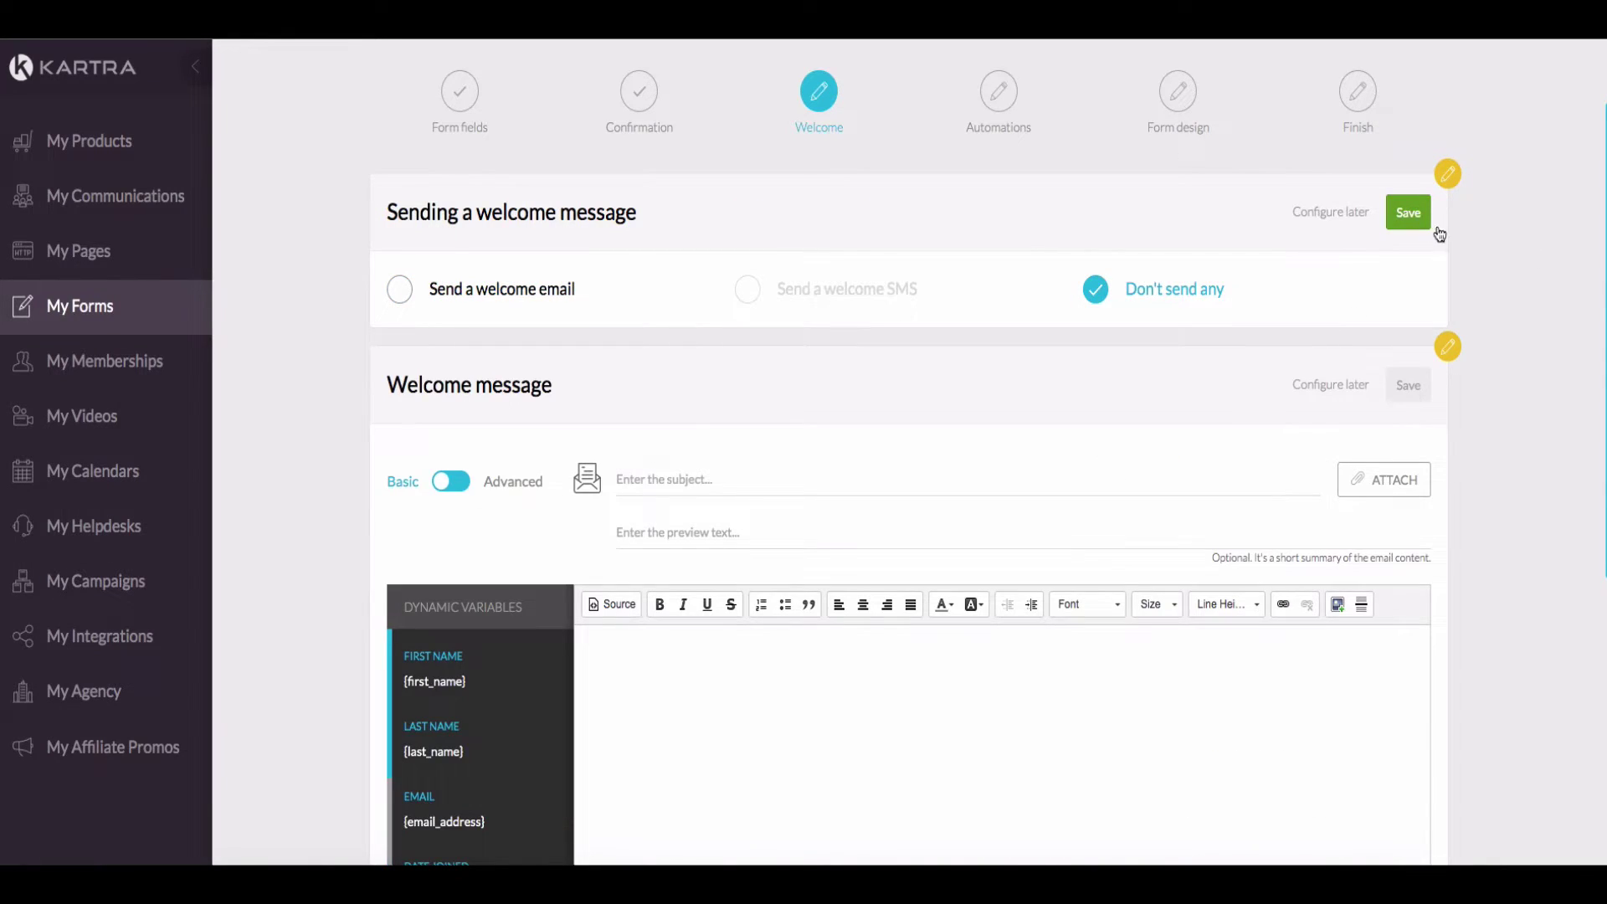
{"action": "left_click", "coordinate": [1408, 212]}
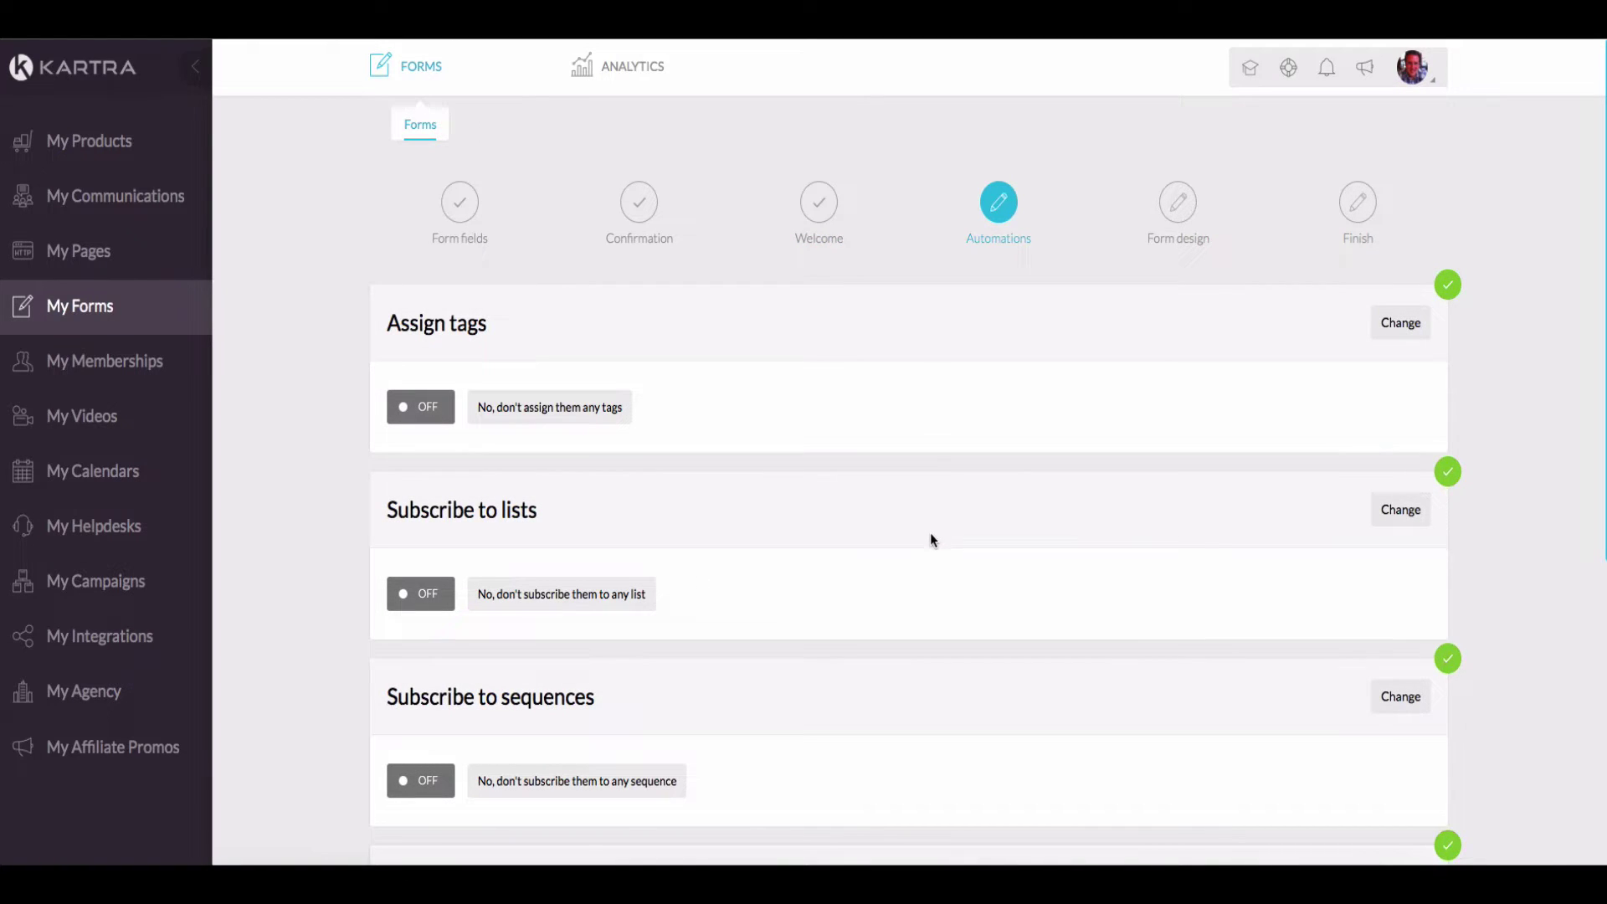
Look over the automation sections and open the lead lists in My Communications.
{"action": "scroll", "coordinate": [1079, 365], "scroll_direction": "down", "scroll_amount": 1}
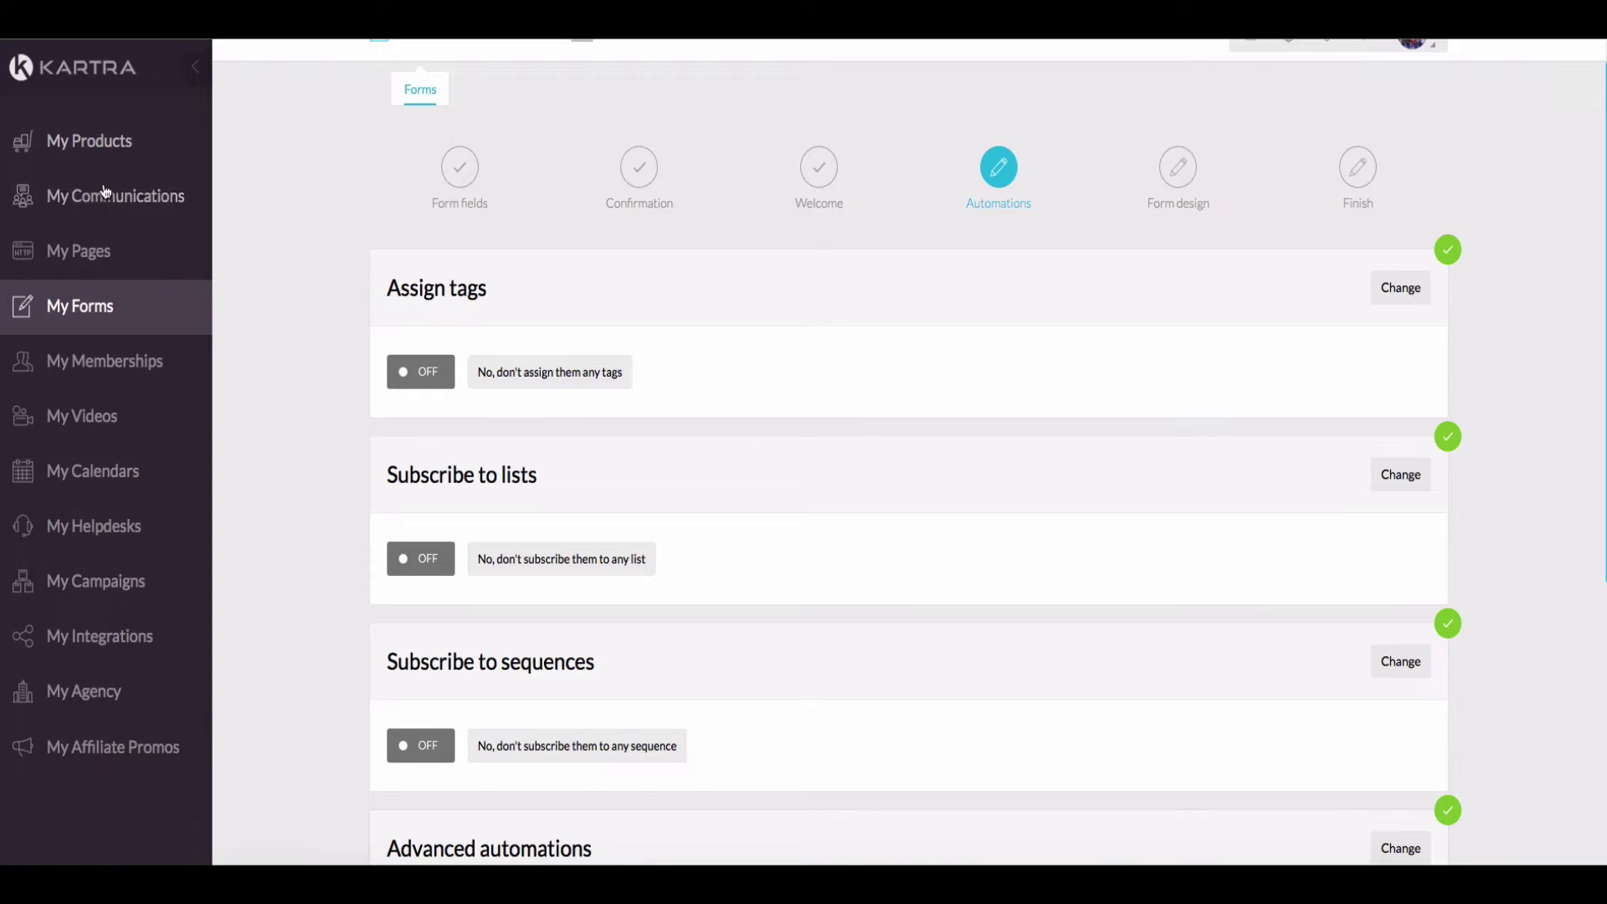
{"action": "scroll", "coordinate": [411, 171], "scroll_direction": "up", "scroll_amount": 1}
{"action": "scroll", "coordinate": [410, 170], "scroll_direction": "down", "scroll_amount": 1}
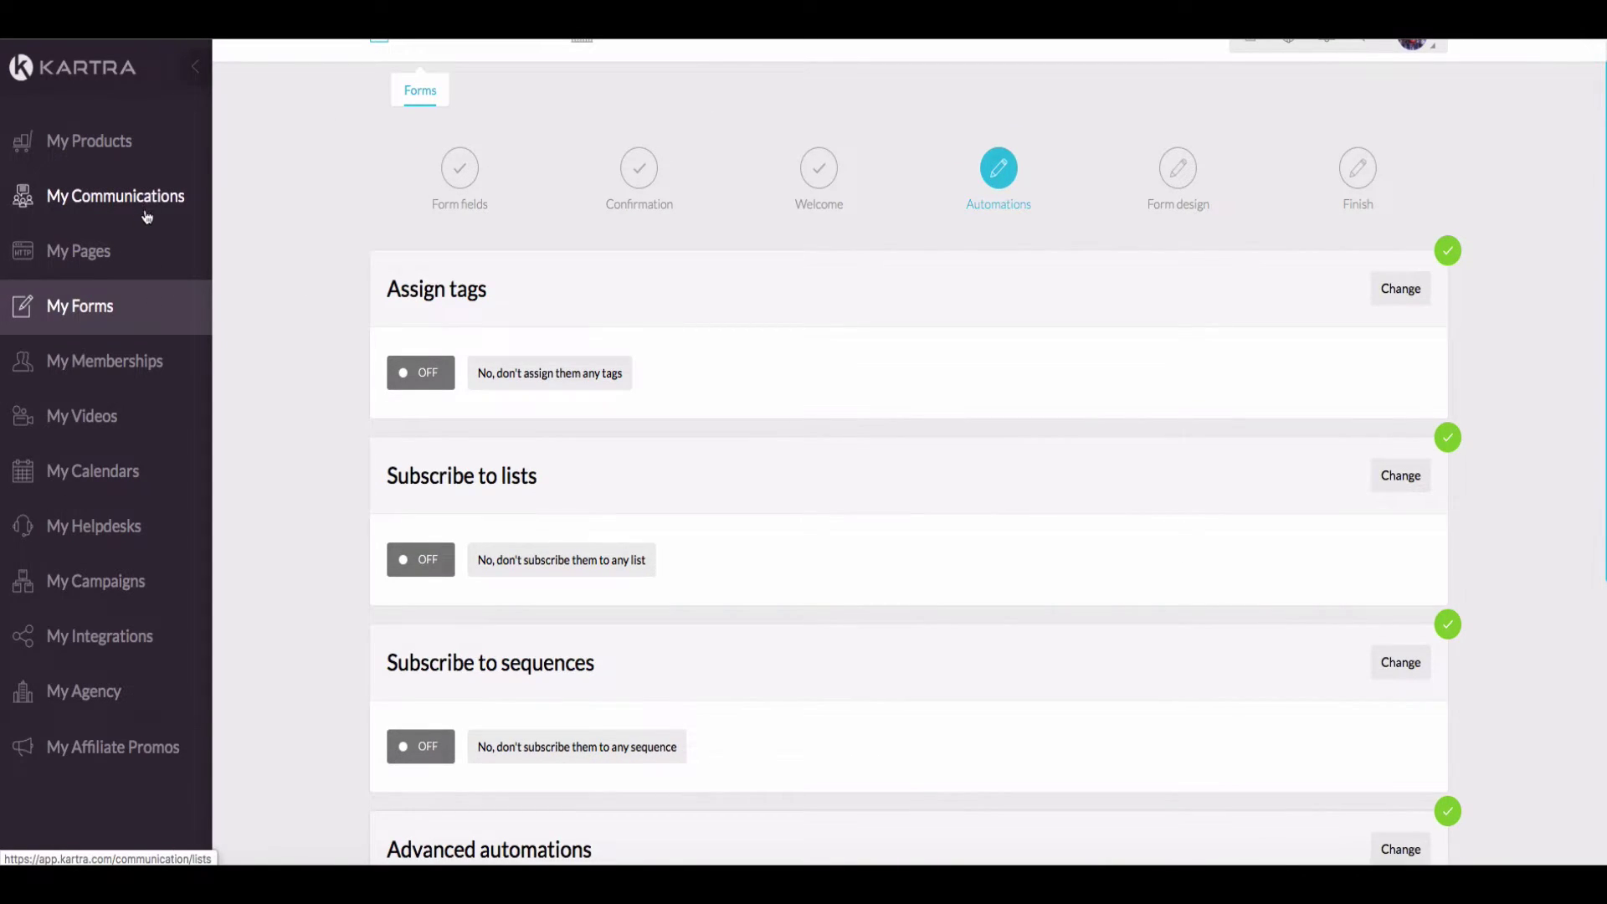
{"action": "scroll", "coordinate": [144, 215], "scroll_direction": "up", "scroll_amount": 1}
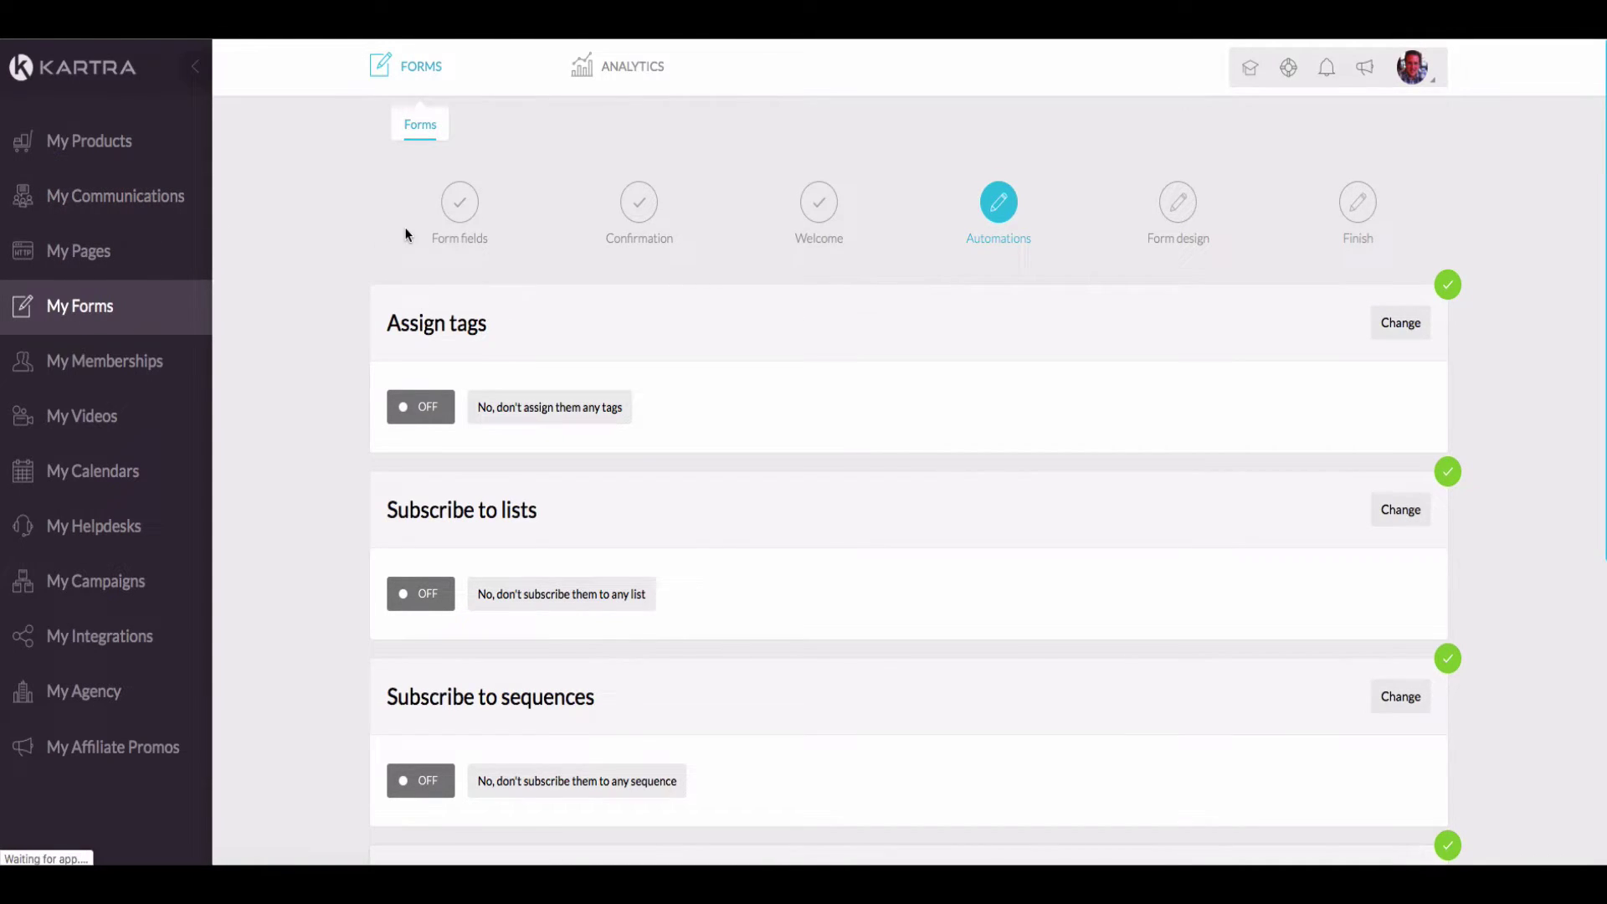
{"action": "mouse_move", "coordinate": [636, 72]}
{"action": "left_click", "coordinate": [650, 117]}
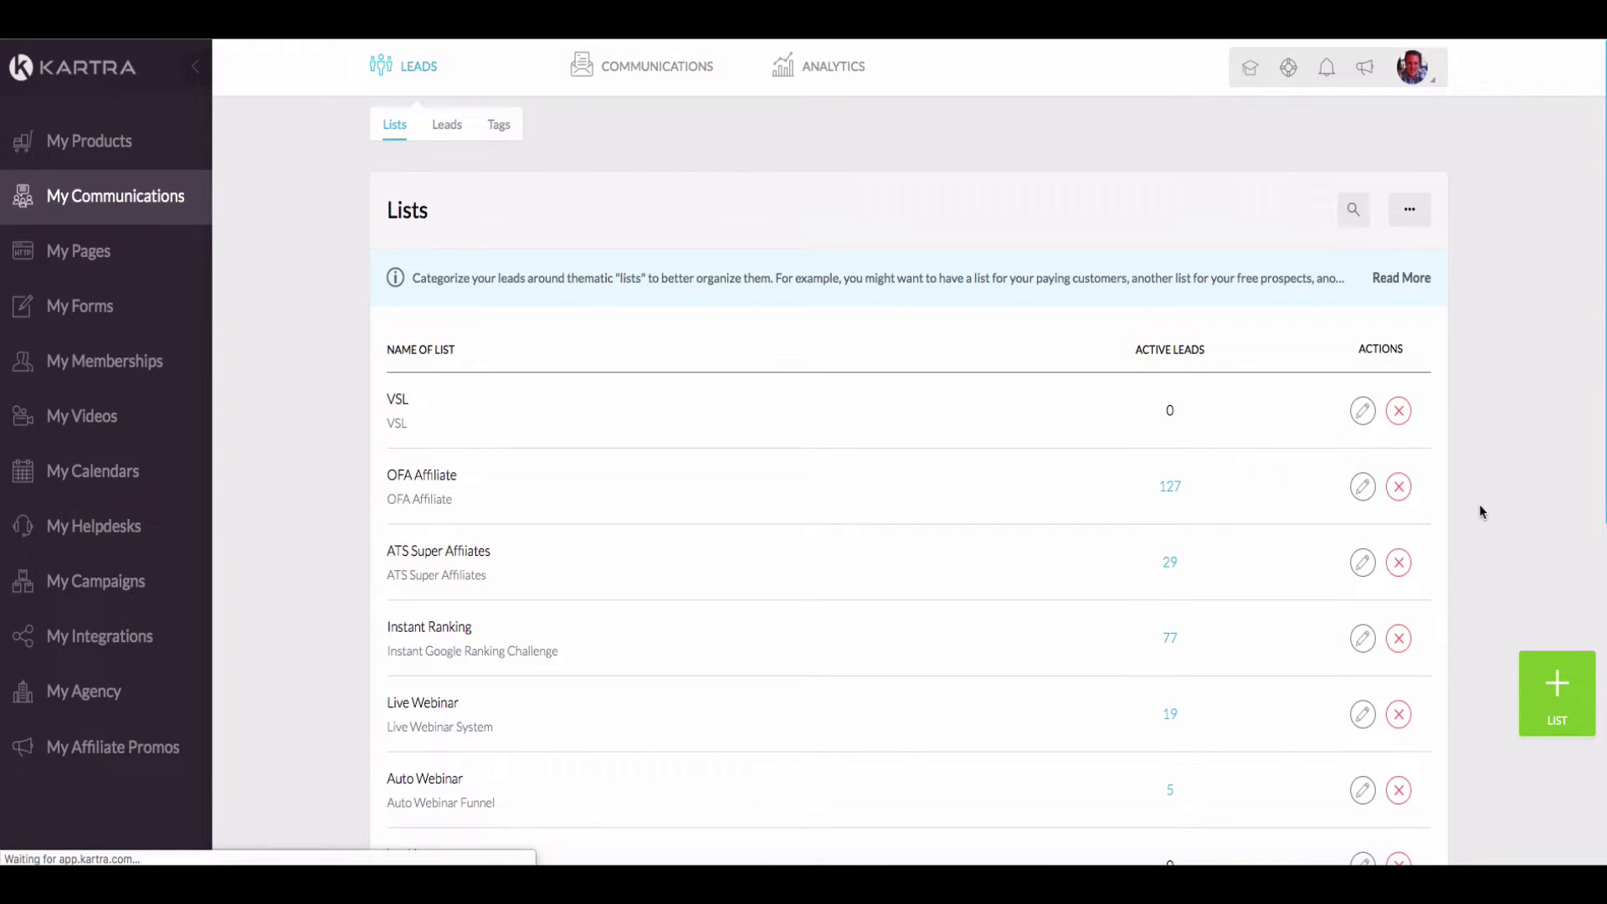
Look over the communications lists, reopen the KFB form for editing and advance through its saved settings to Automations.
{"action": "scroll", "coordinate": [1214, 469], "scroll_direction": "down", "scroll_amount": 2}
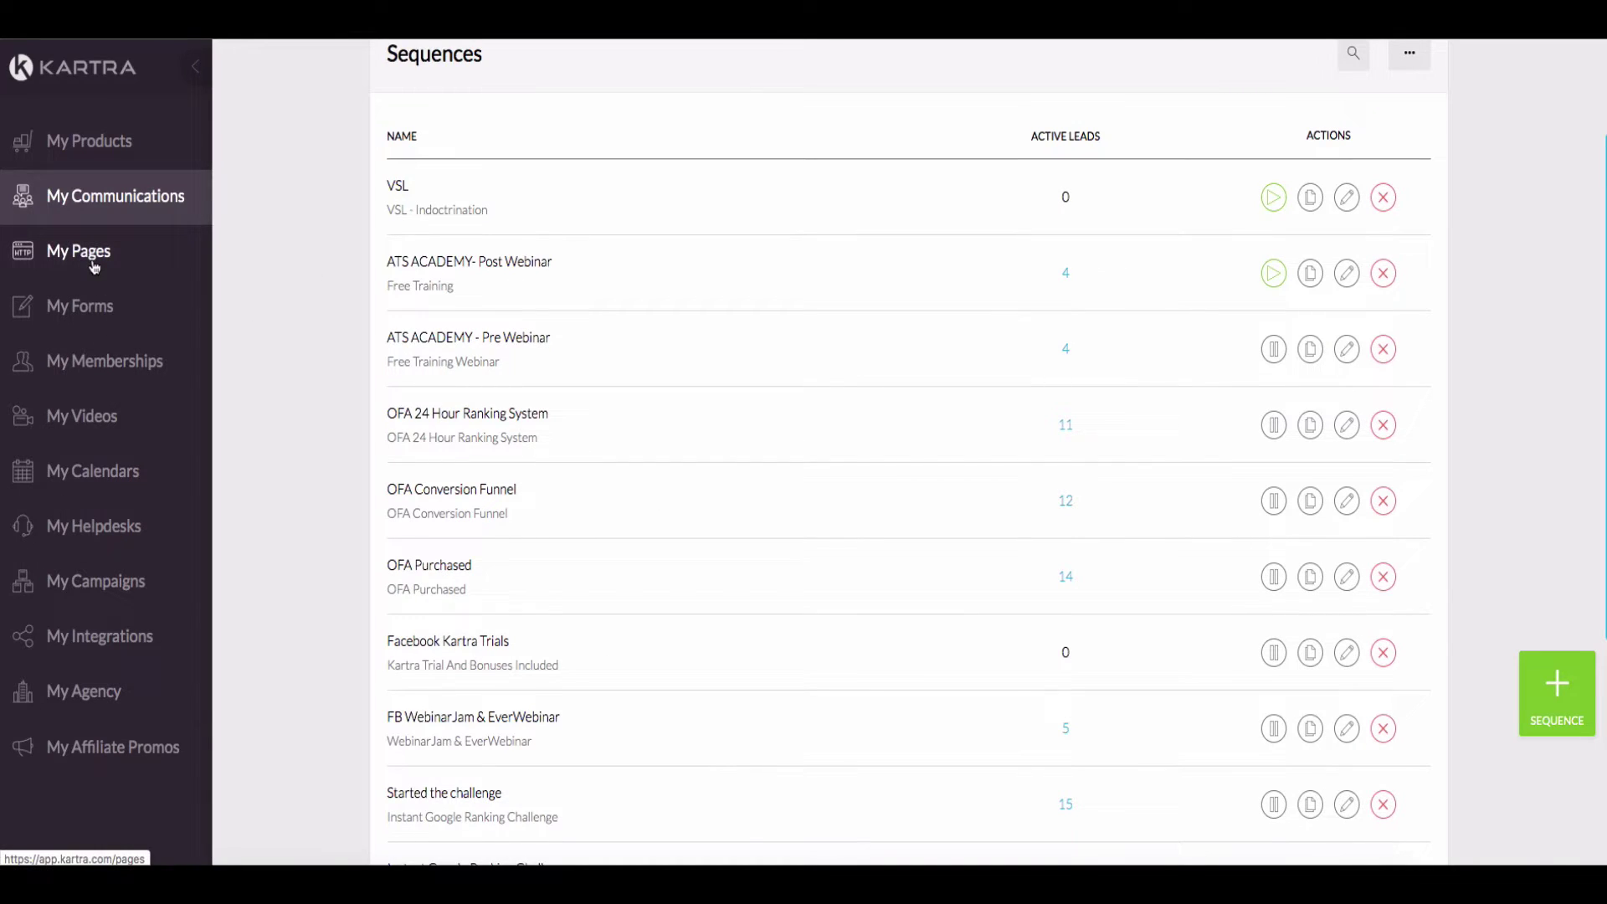
{"action": "left_click", "coordinate": [80, 306]}
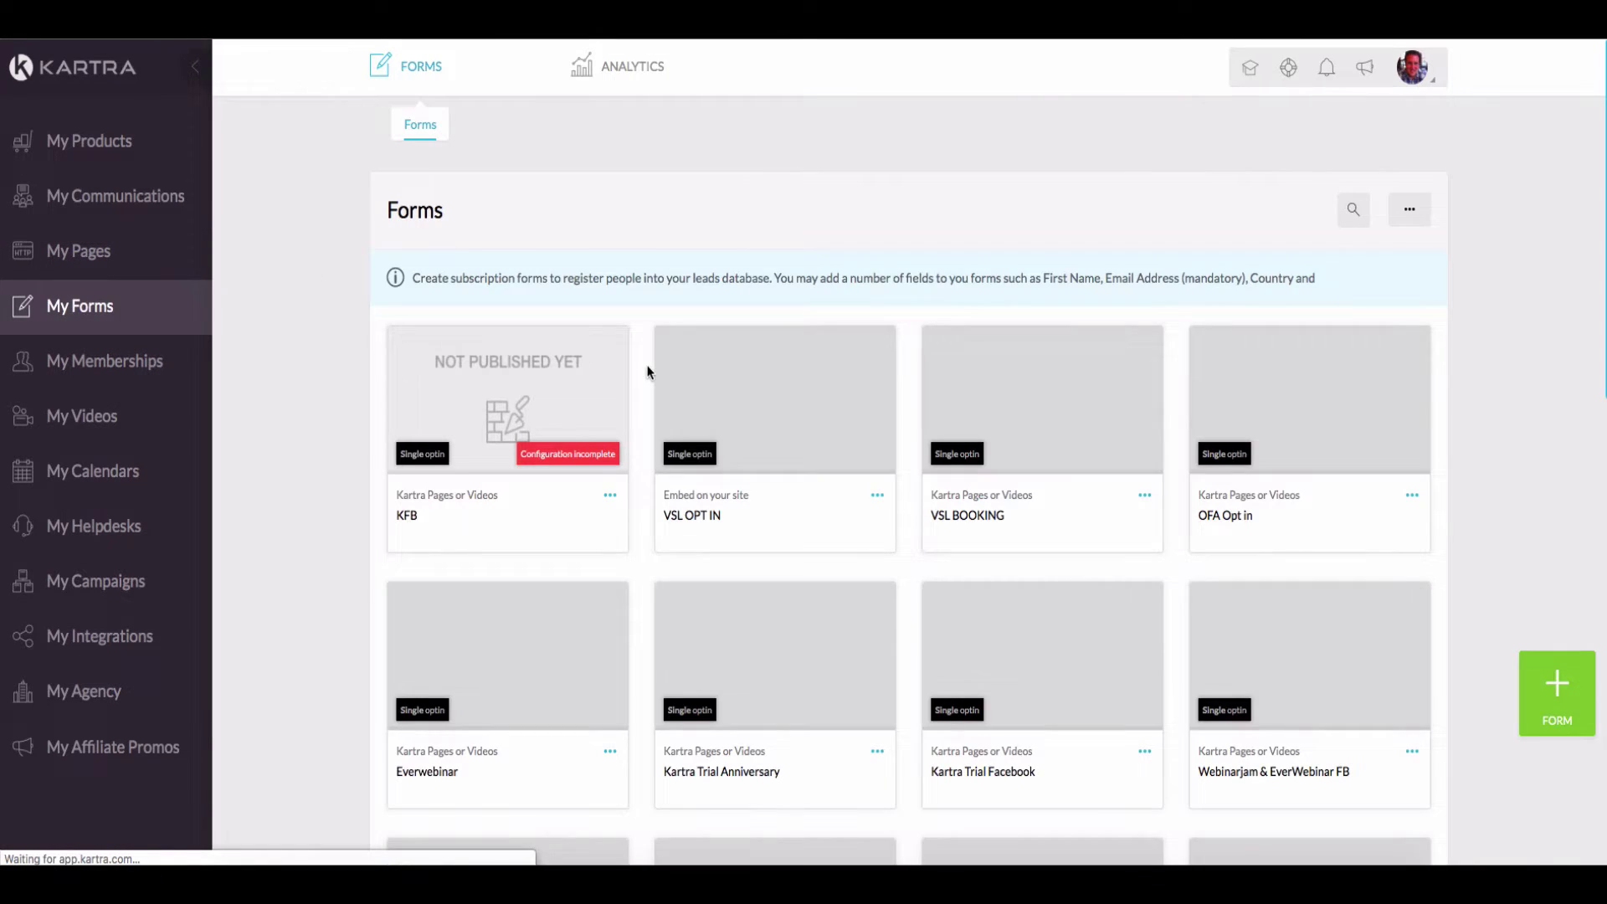
{"action": "left_click", "coordinate": [610, 494]}
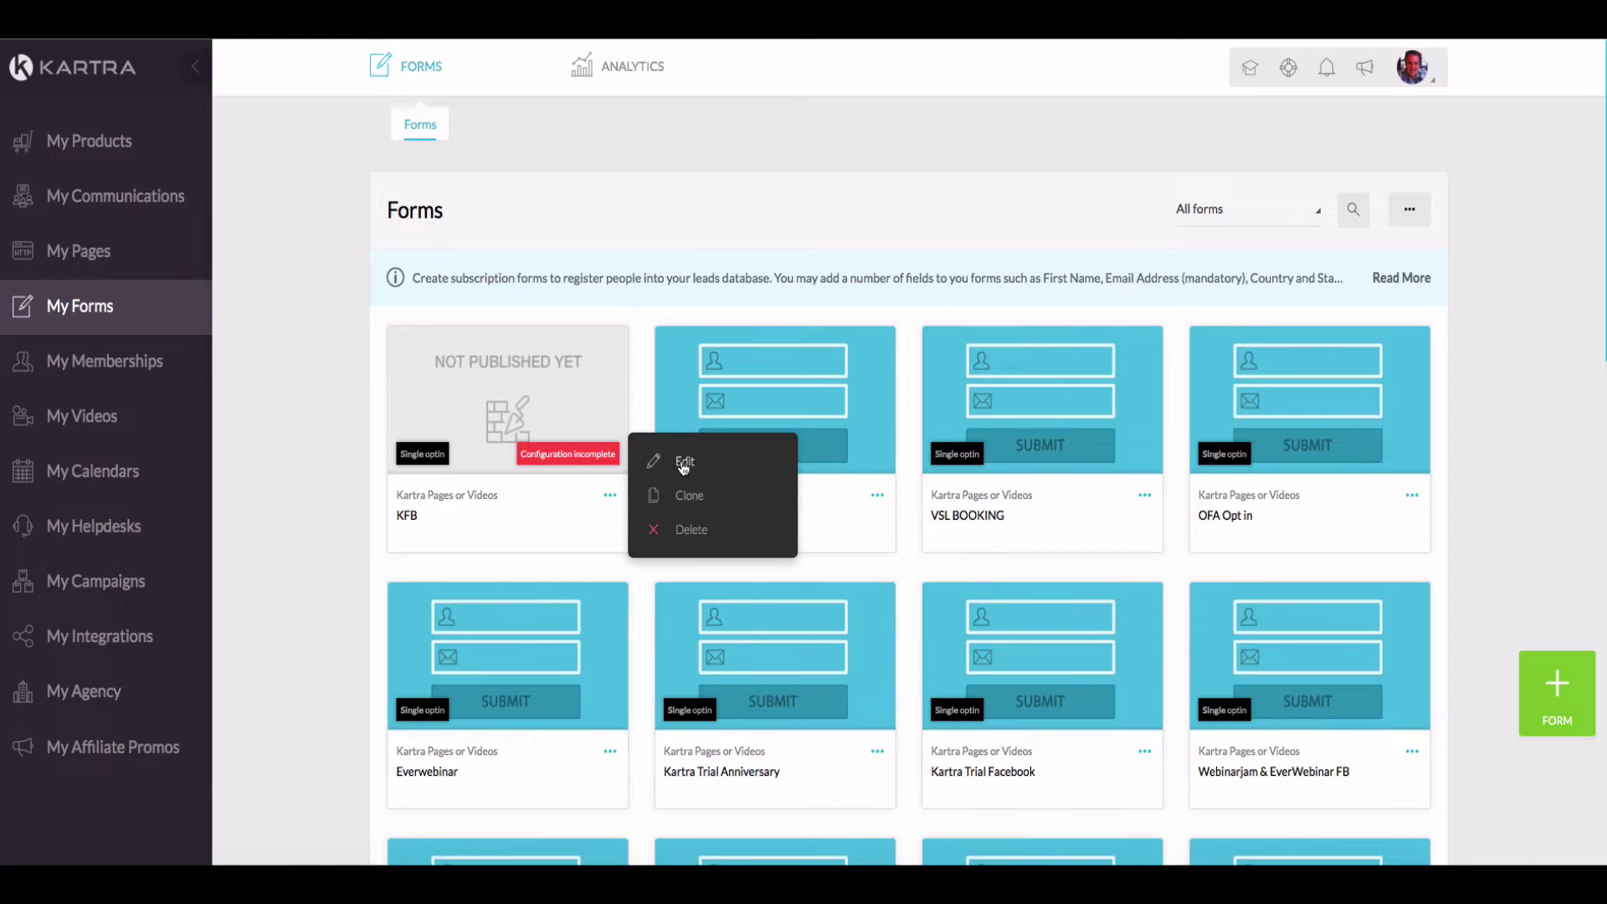
{"action": "left_click", "coordinate": [684, 463]}
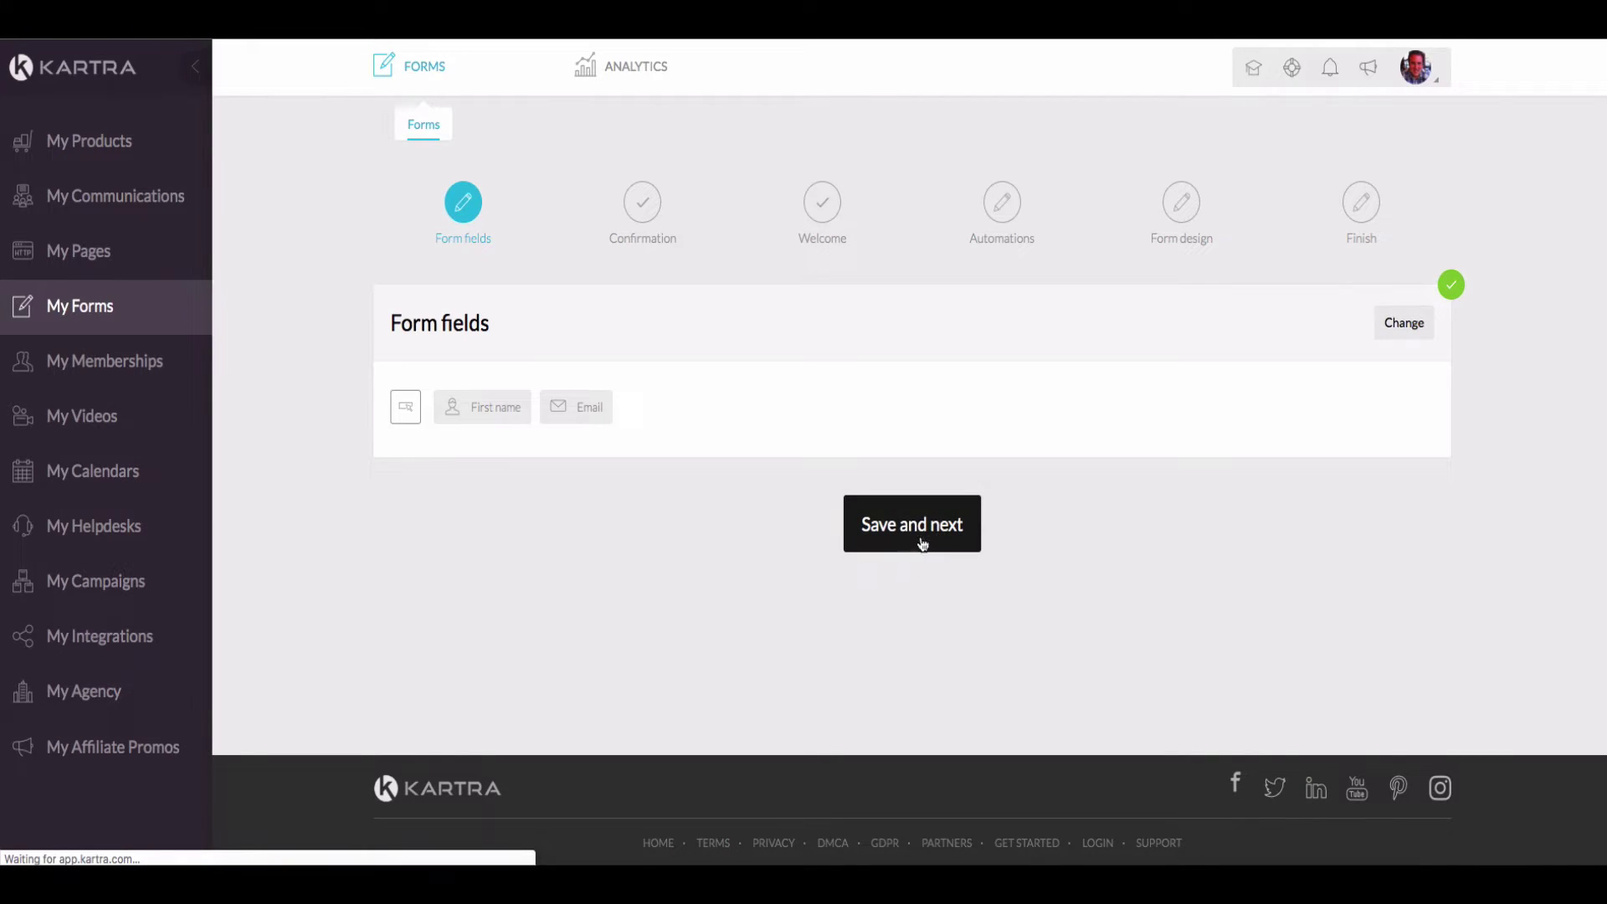
{"action": "left_click", "coordinate": [921, 528]}
{"action": "left_click", "coordinate": [929, 582]}
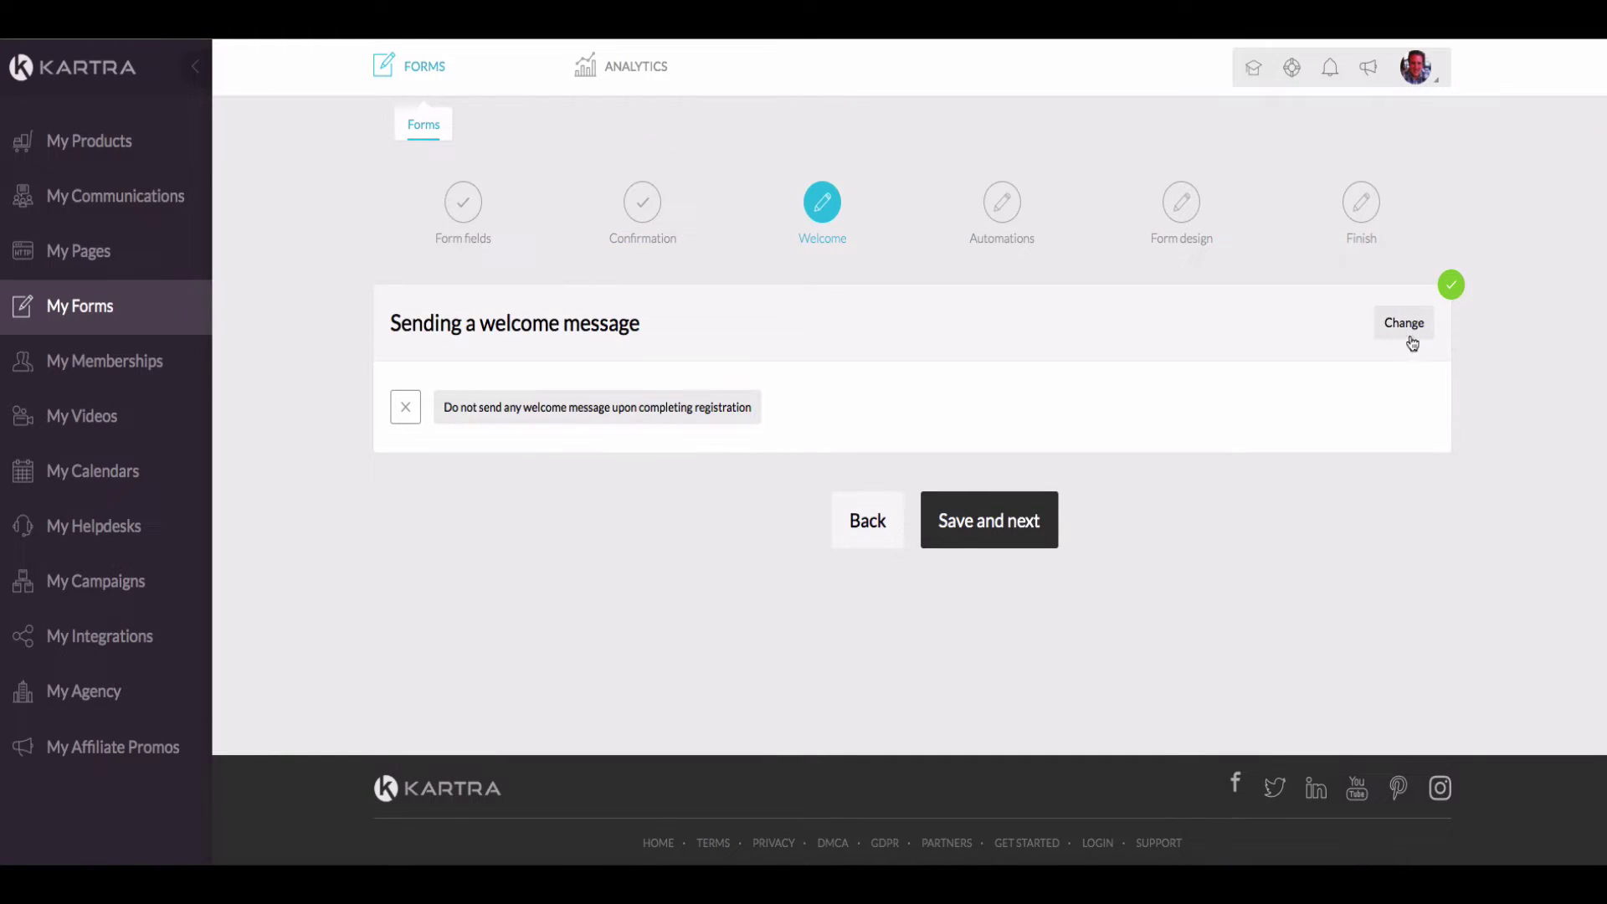
{"action": "left_click", "coordinate": [967, 534]}
Change the Assign tags automation to "Yes, assign tags".
{"action": "scroll", "coordinate": [946, 527], "scroll_direction": "down", "scroll_amount": 4}
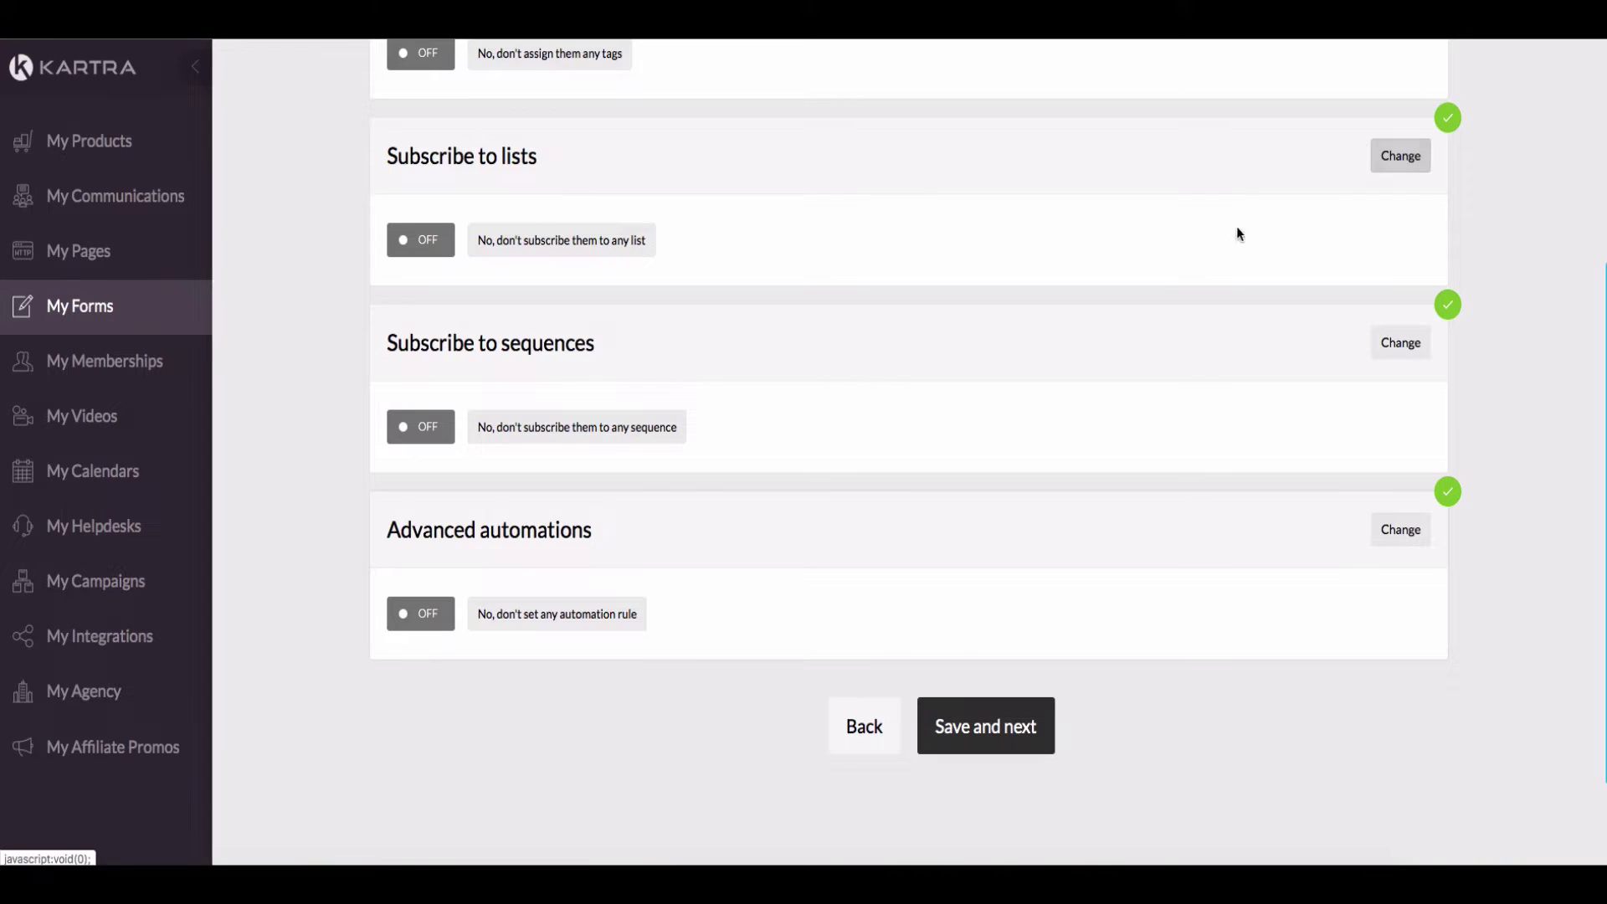
{"action": "scroll", "coordinate": [896, 492], "scroll_direction": "up", "scroll_amount": 5}
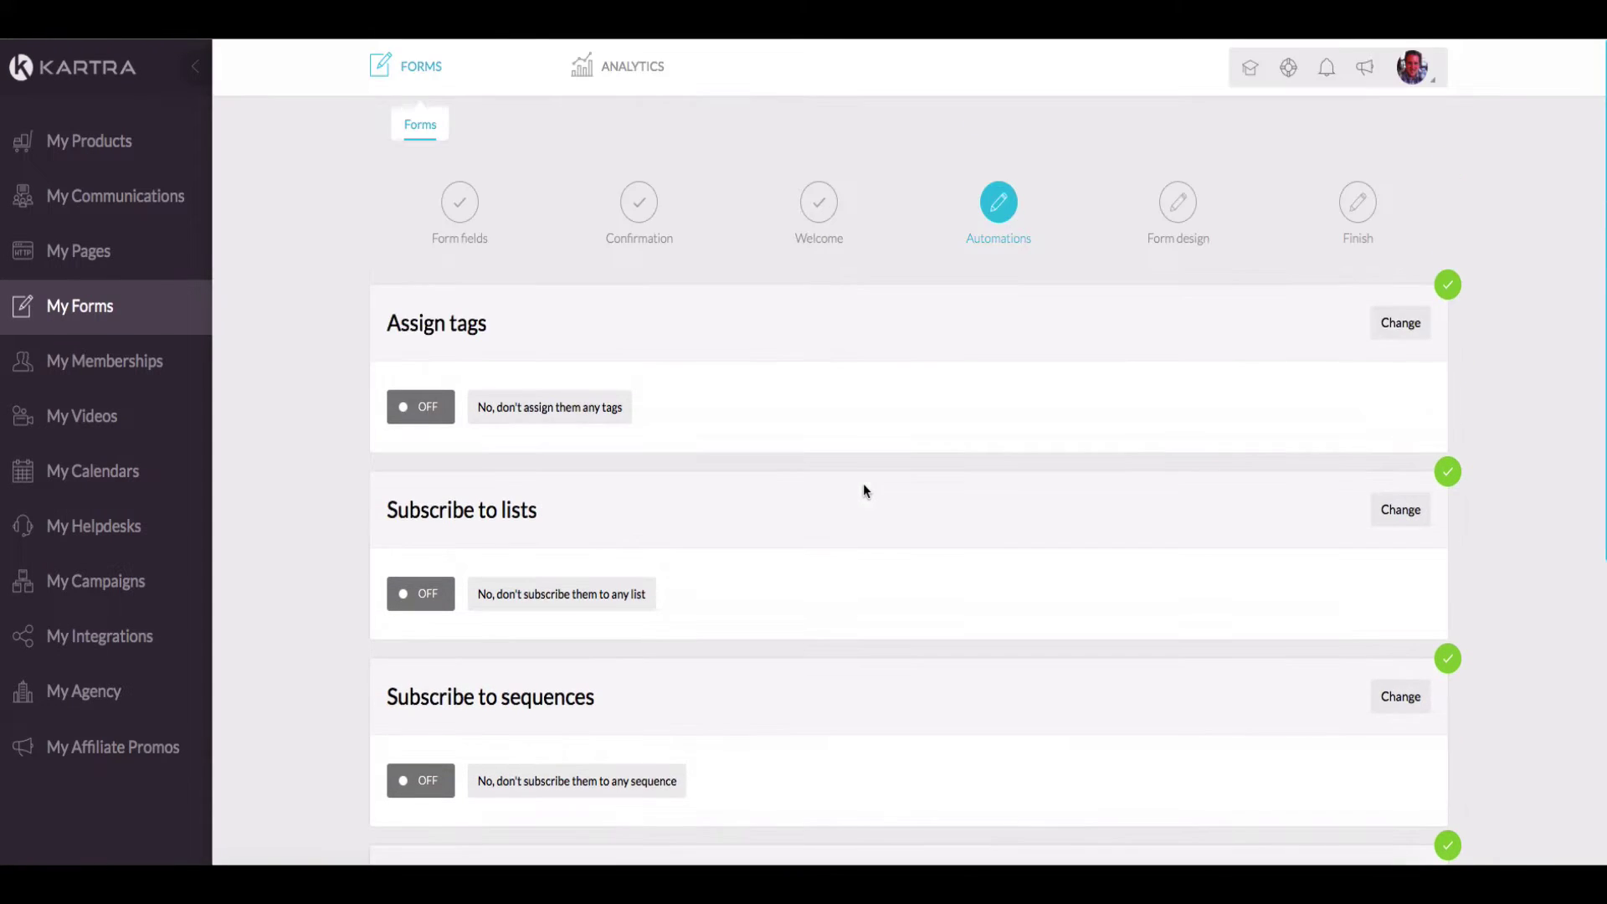
{"action": "scroll", "coordinate": [862, 484], "scroll_direction": "down", "scroll_amount": 1}
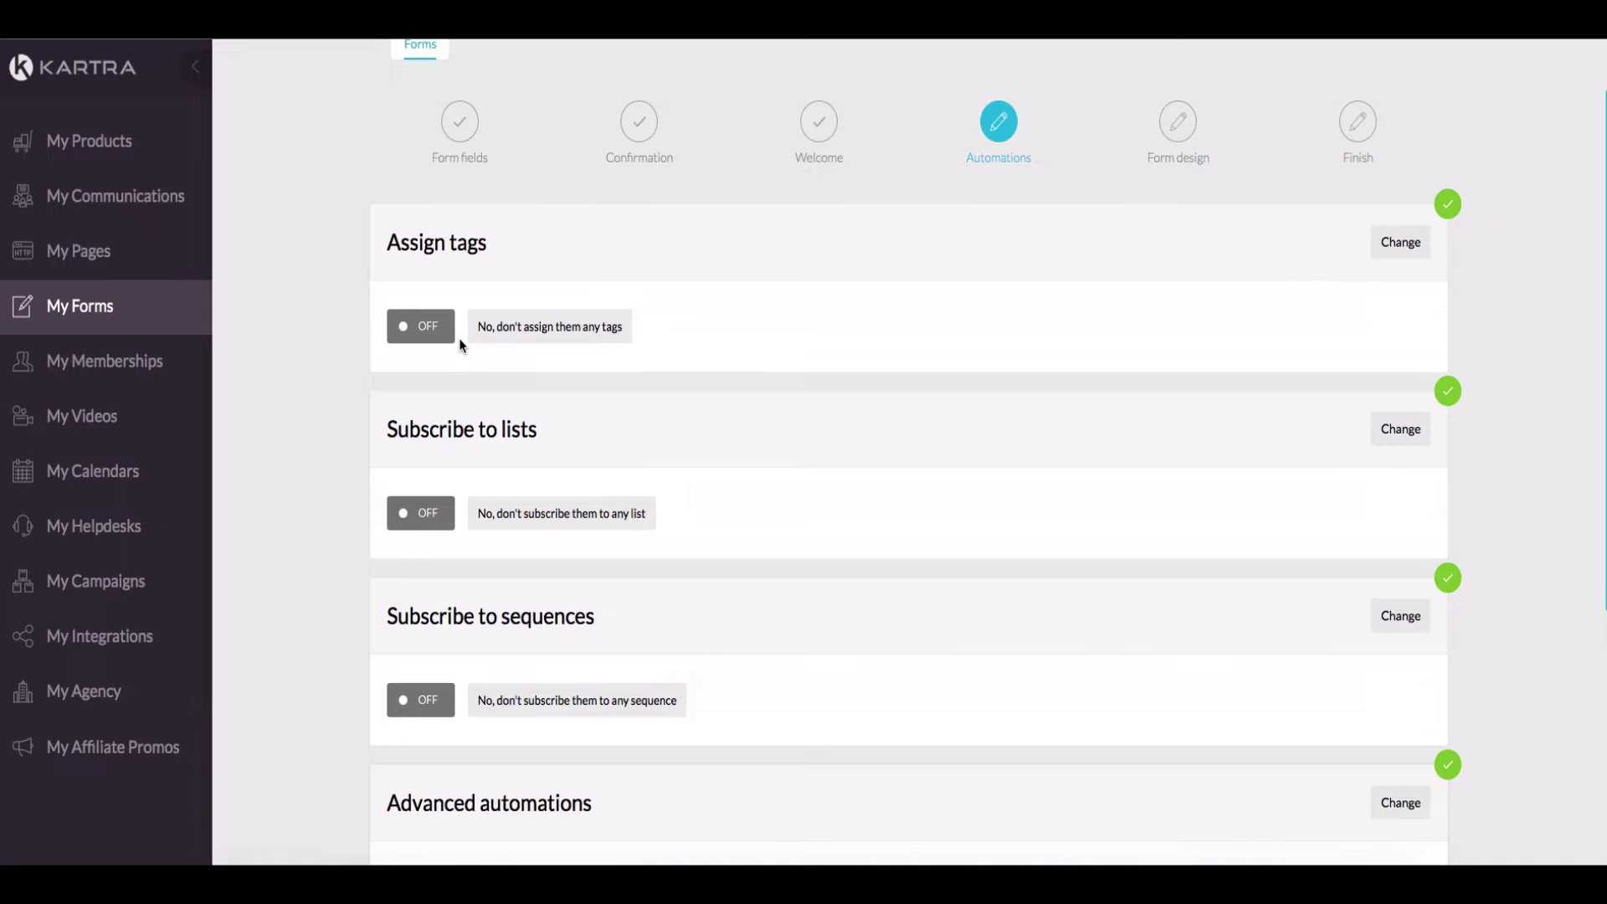
{"action": "scroll", "coordinate": [889, 167], "scroll_direction": "up", "scroll_amount": 1}
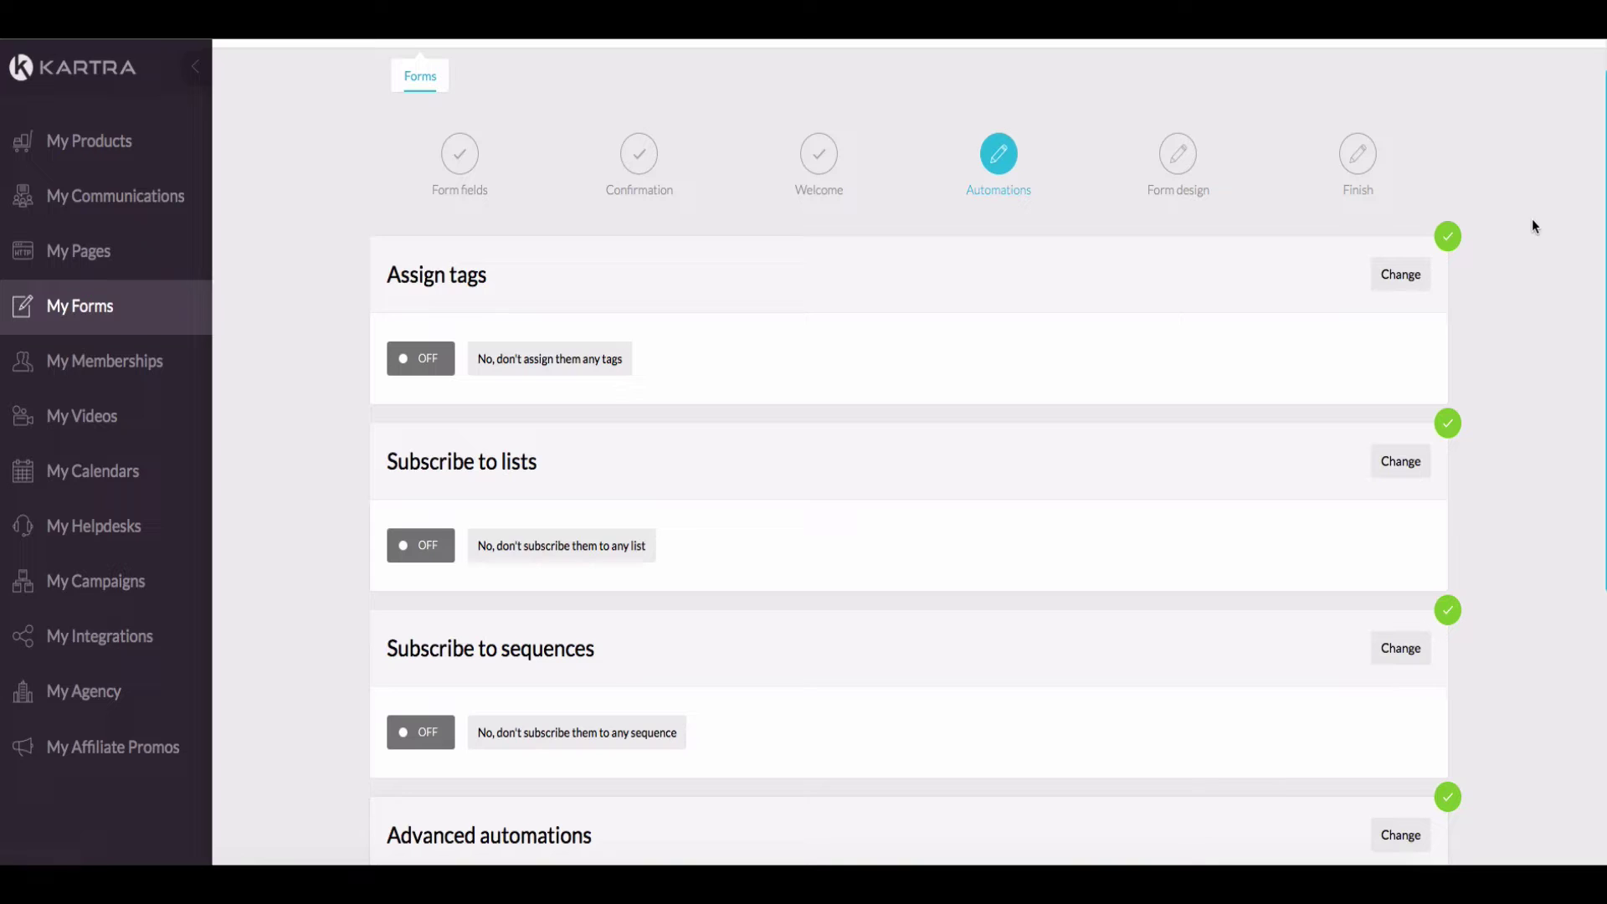
{"action": "left_click", "coordinate": [1414, 275]}
{"action": "left_click", "coordinate": [923, 352]}
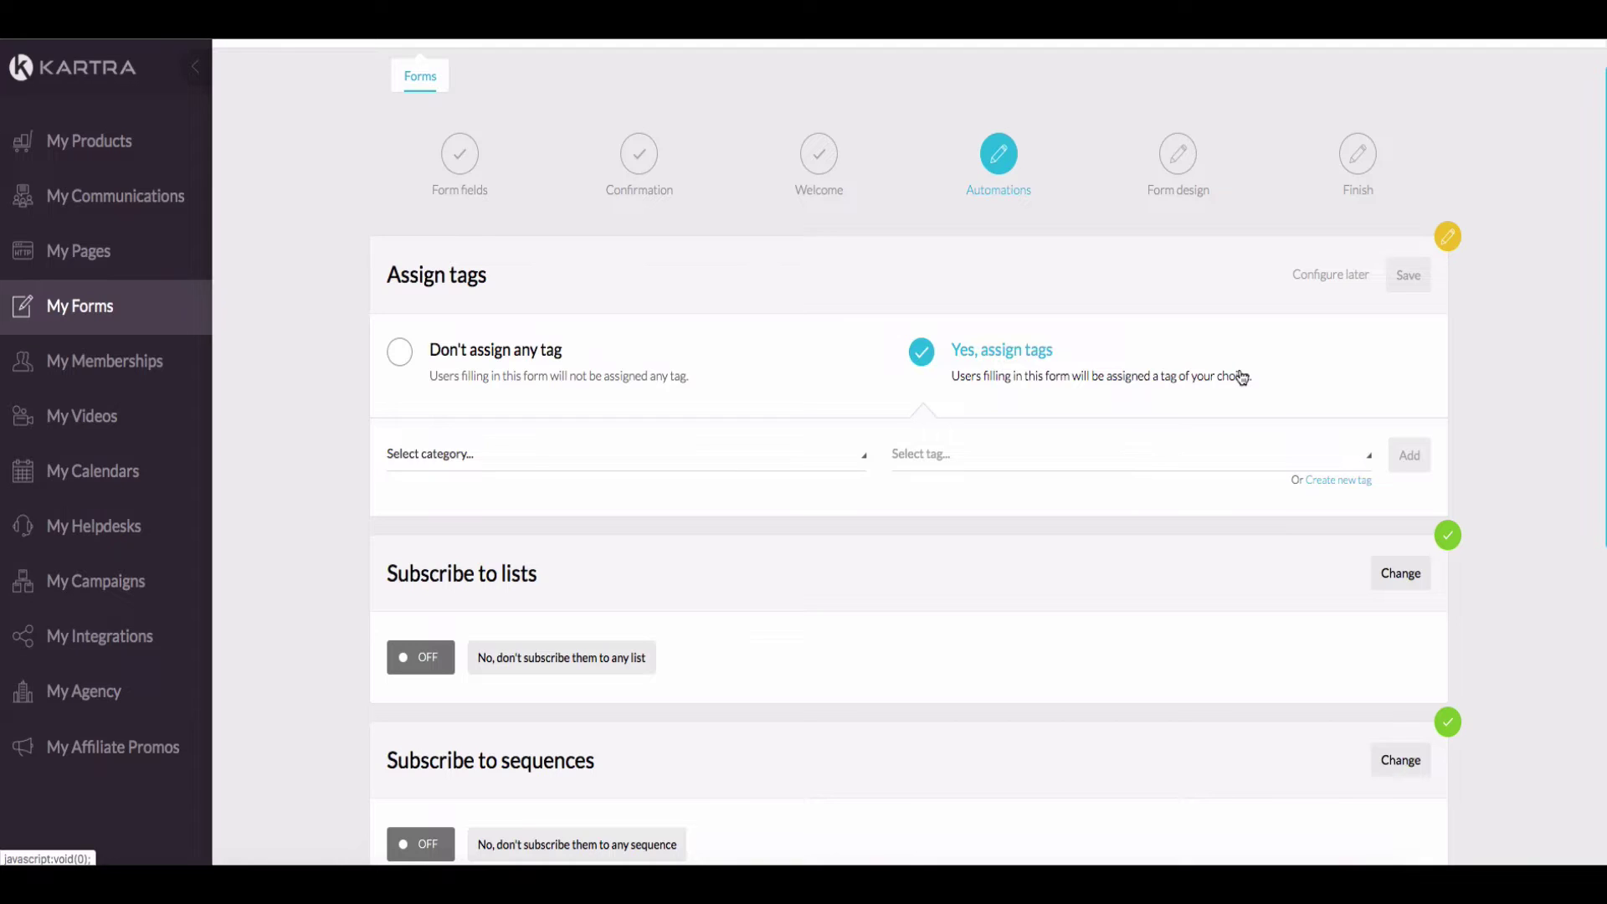
Examine the form's tag, list, sequence and advanced automation sections.
{"action": "scroll", "coordinate": [548, 402], "scroll_direction": "down", "scroll_amount": 3}
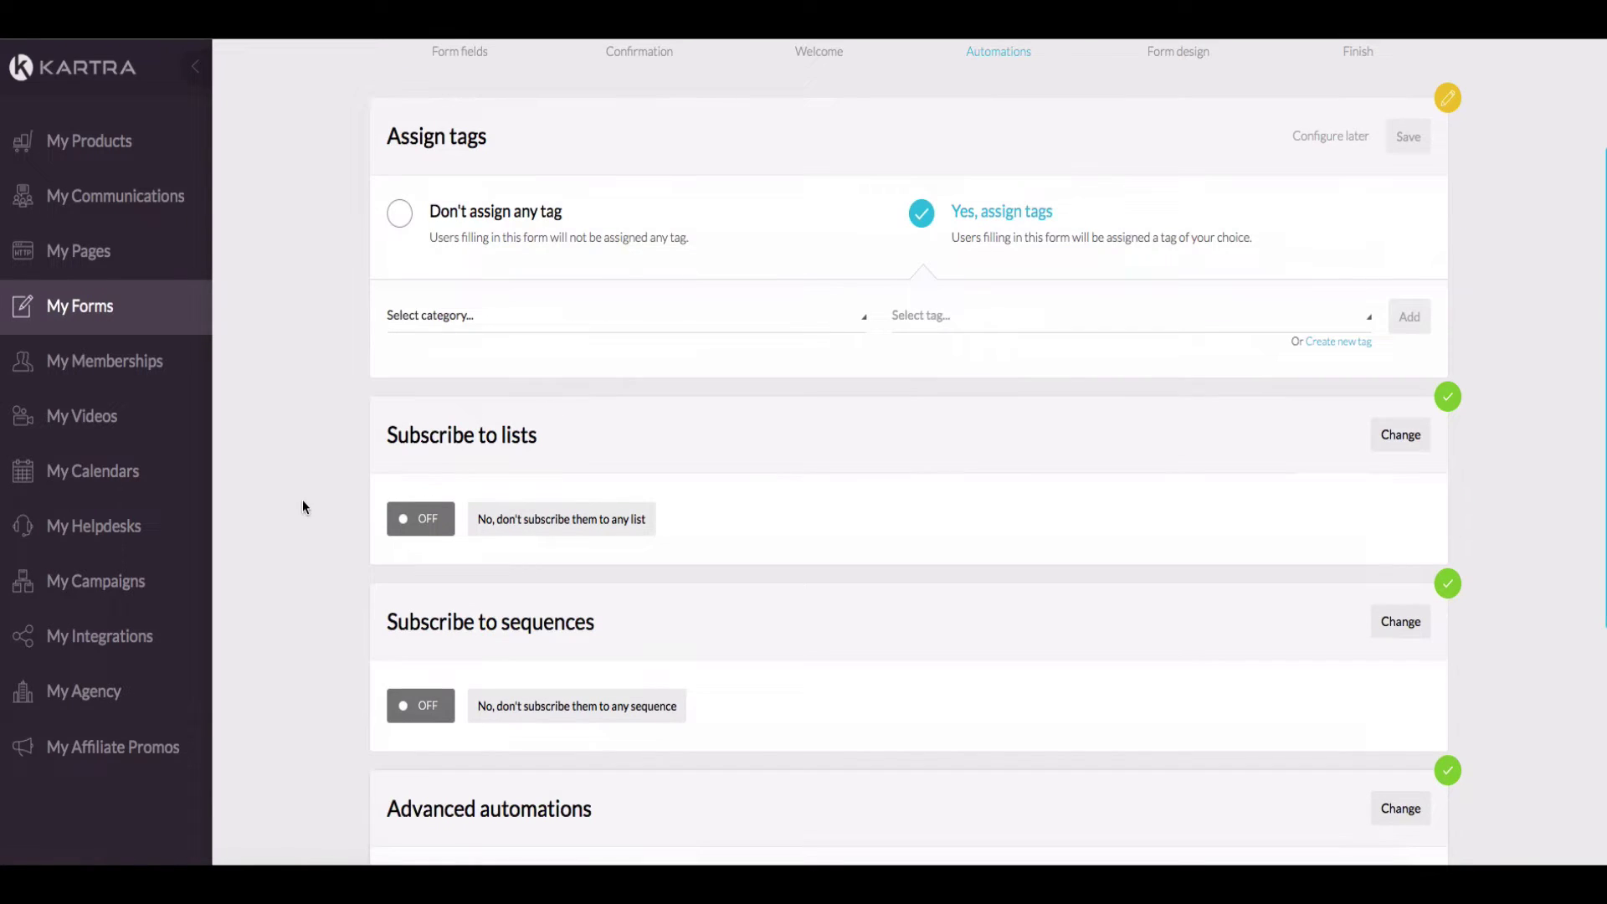
{"action": "scroll", "coordinate": [926, 448], "scroll_direction": "down", "scroll_amount": 3}
{"action": "scroll", "coordinate": [922, 450], "scroll_direction": "up", "scroll_amount": 6}
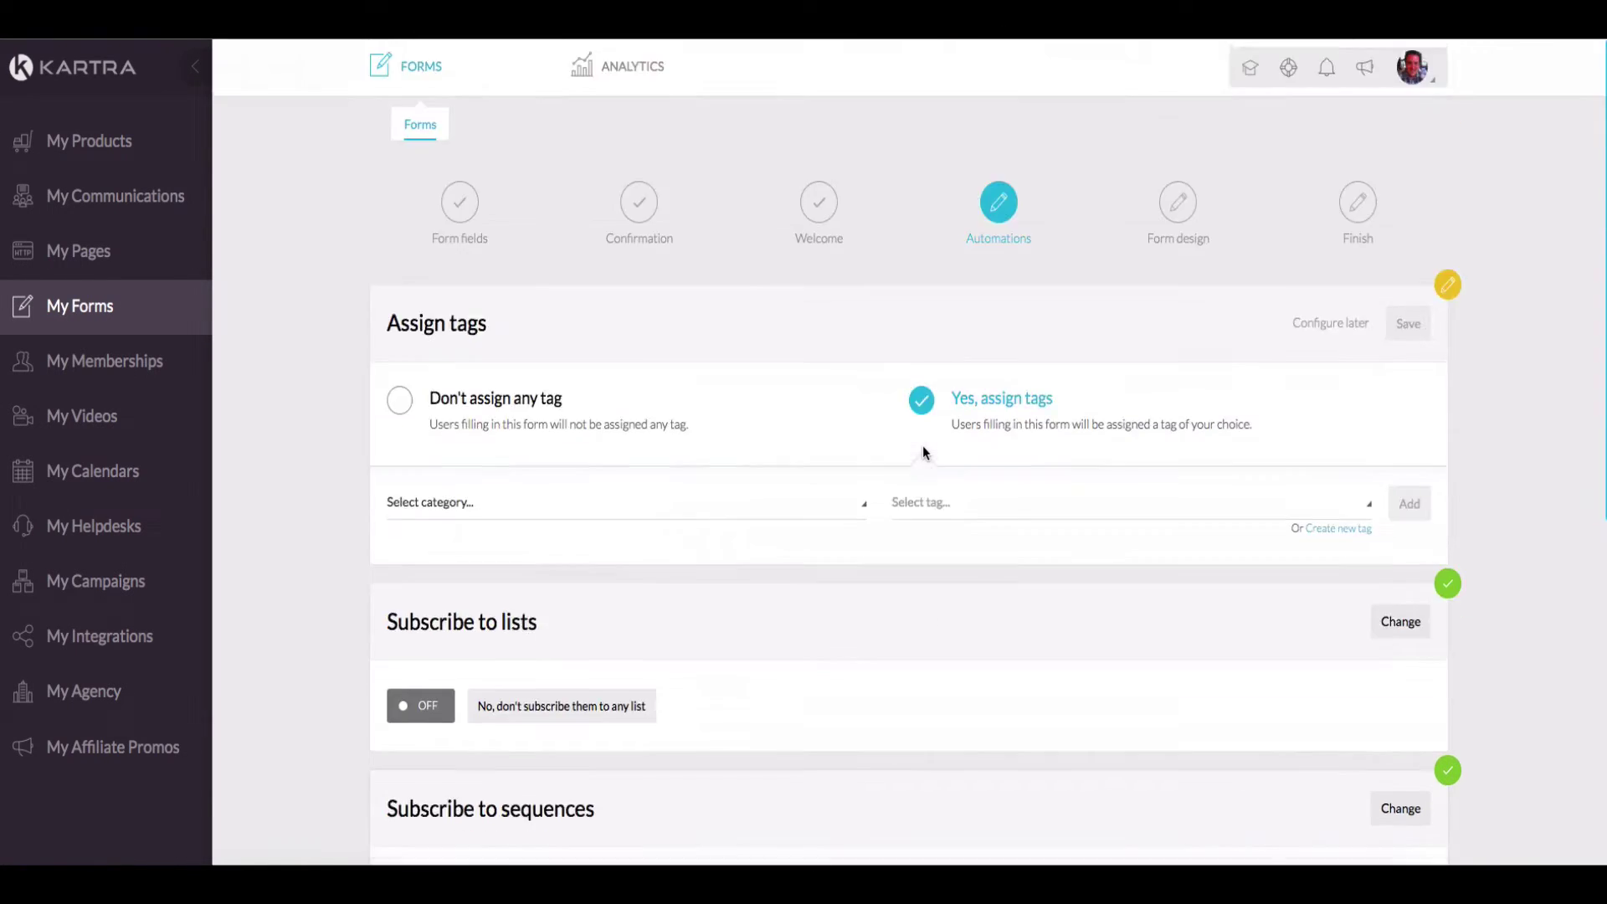
{"action": "scroll", "coordinate": [922, 452], "scroll_direction": "down", "scroll_amount": 3}
{"action": "scroll", "coordinate": [923, 452], "scroll_direction": "down", "scroll_amount": 5}
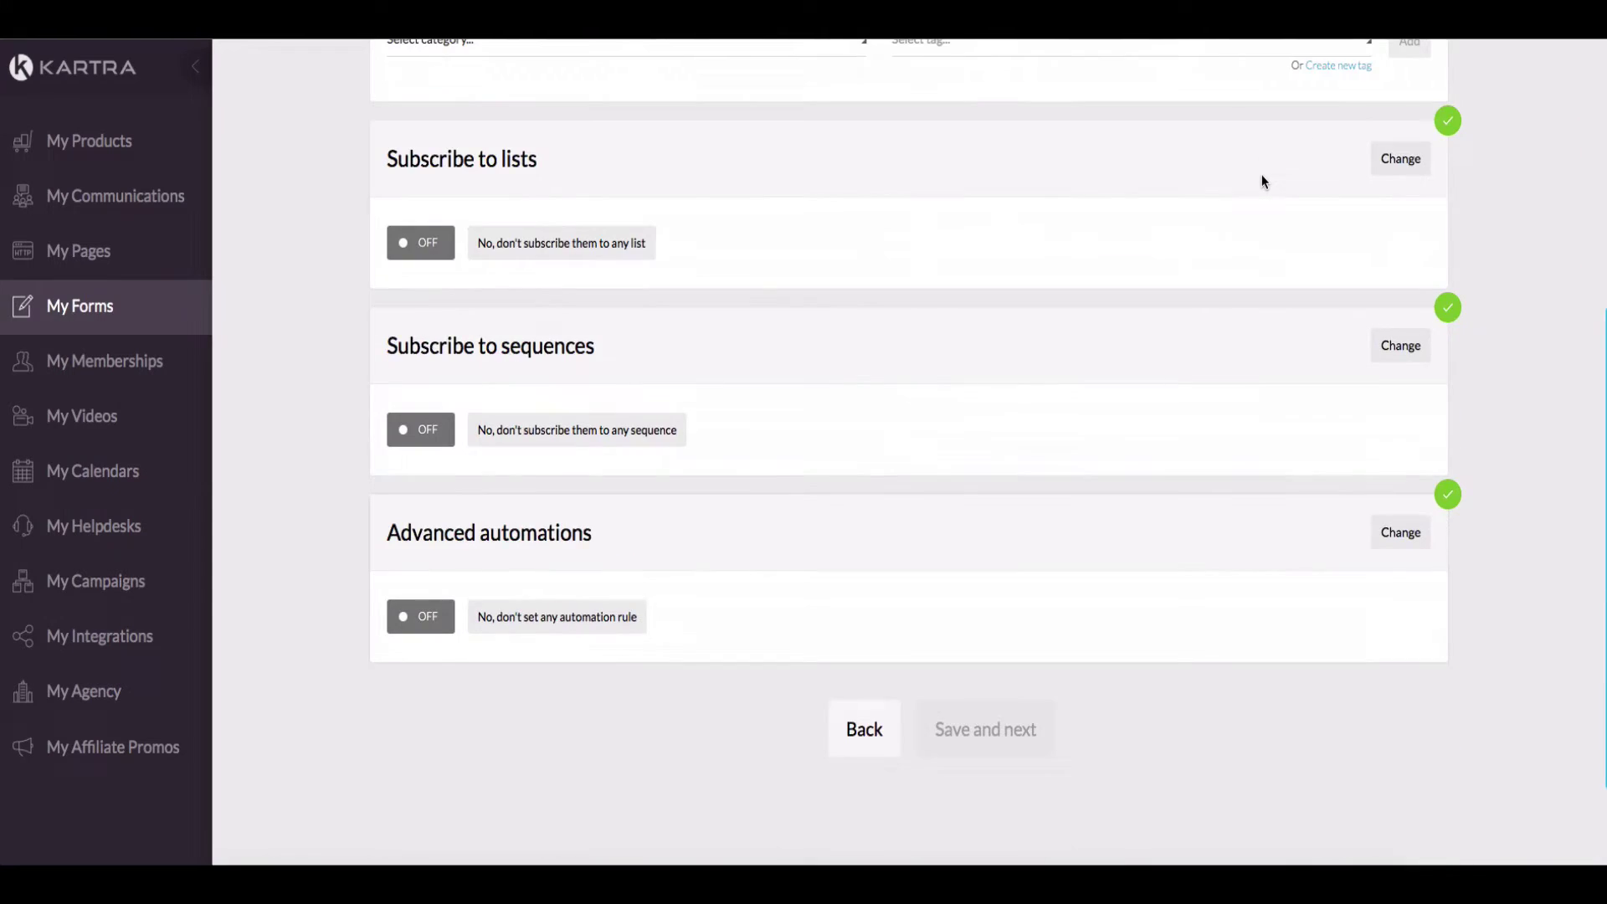
{"action": "scroll", "coordinate": [1262, 181], "scroll_direction": "up", "scroll_amount": 8}
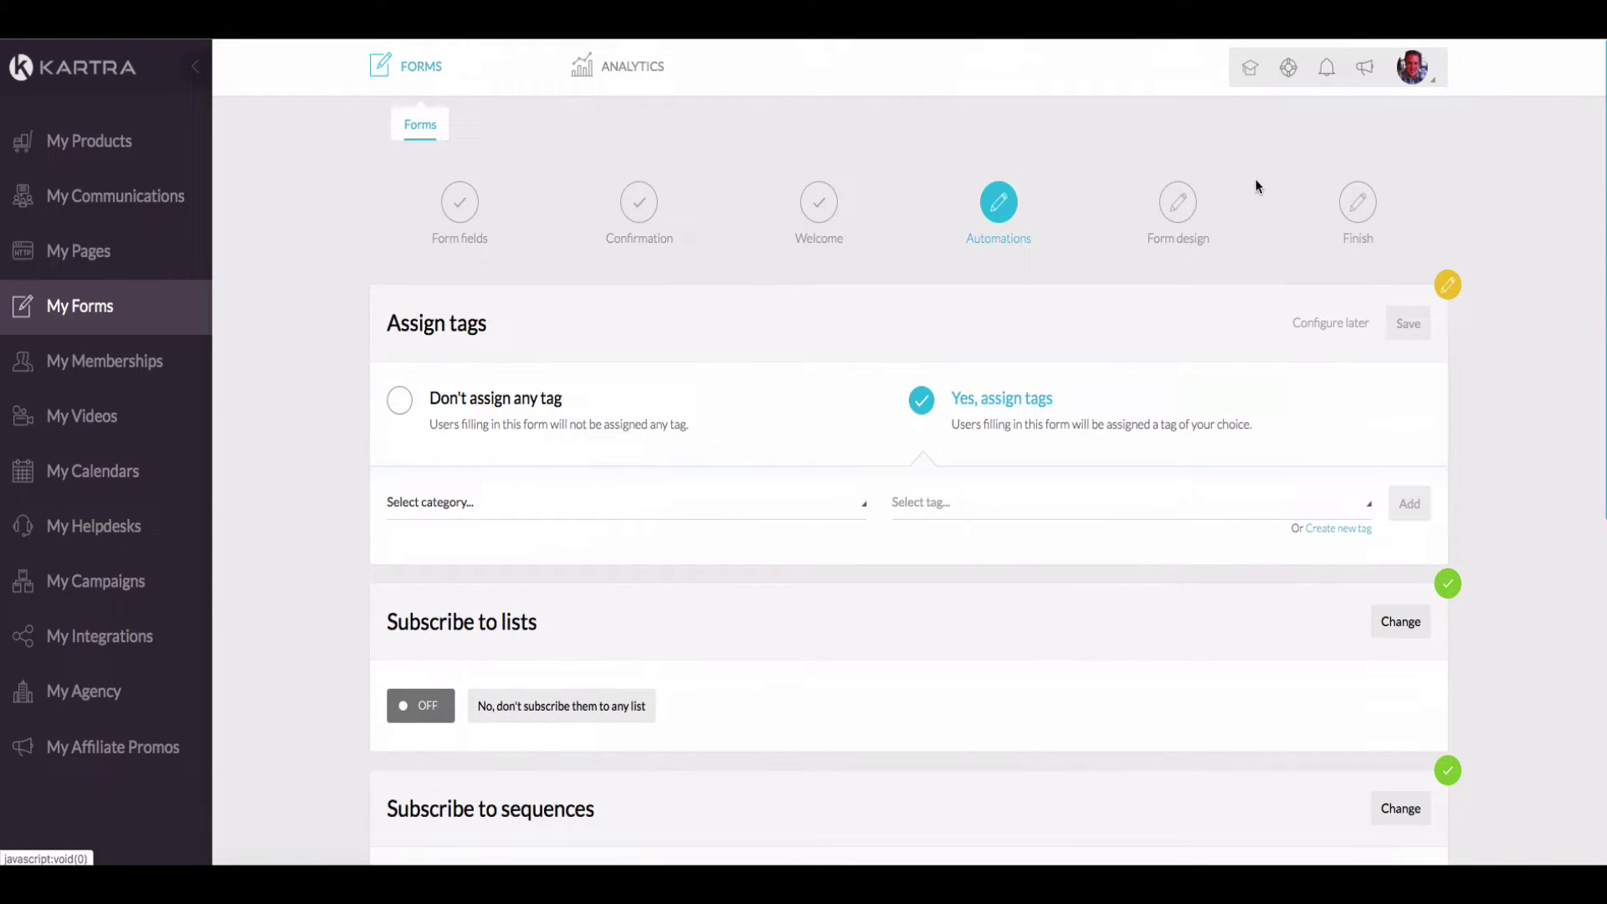
{"action": "scroll", "coordinate": [1221, 194], "scroll_direction": "down", "scroll_amount": 10}
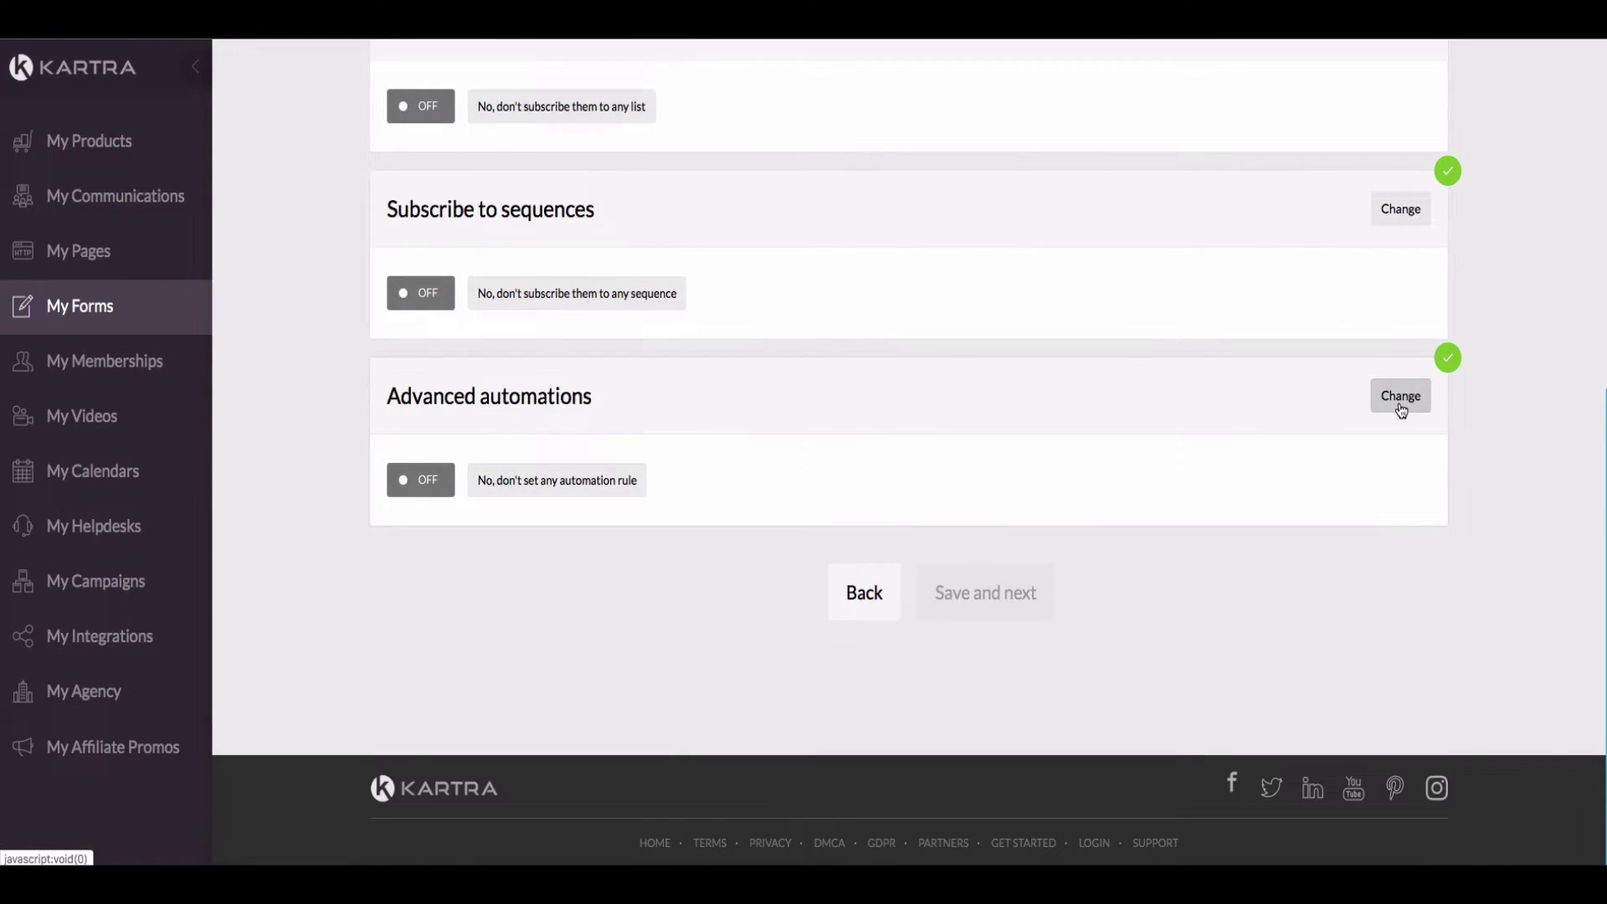
{"action": "scroll", "coordinate": [1400, 410], "scroll_direction": "up", "scroll_amount": 7}
{"action": "scroll", "coordinate": [1401, 410], "scroll_direction": "down", "scroll_amount": 7}
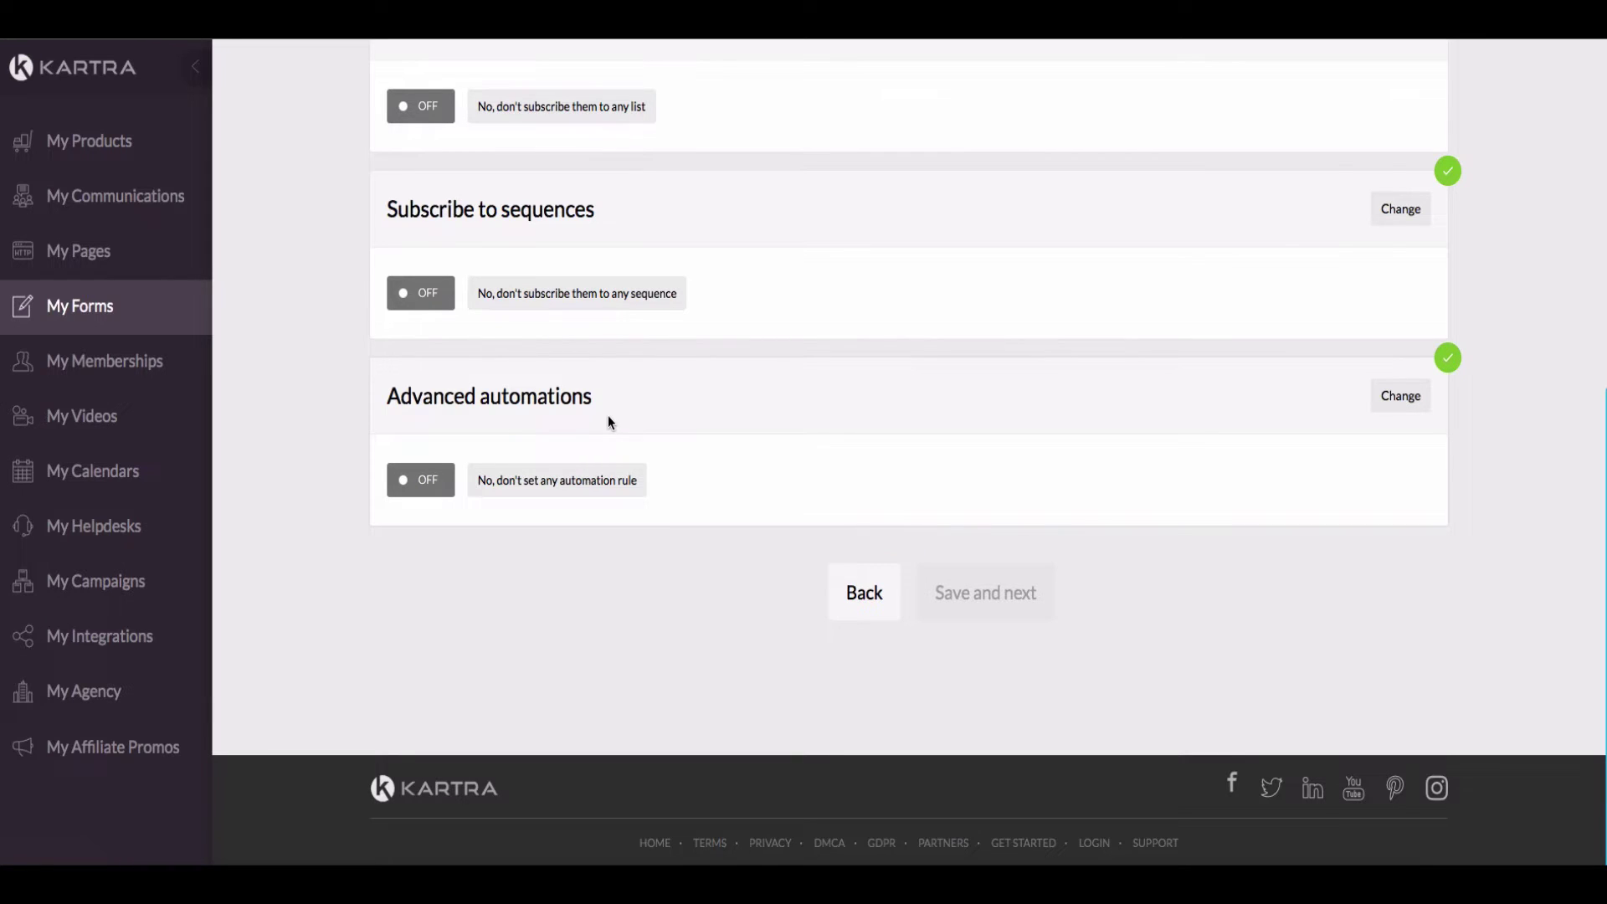
{"action": "scroll", "coordinate": [608, 415], "scroll_direction": "up", "scroll_amount": 4}
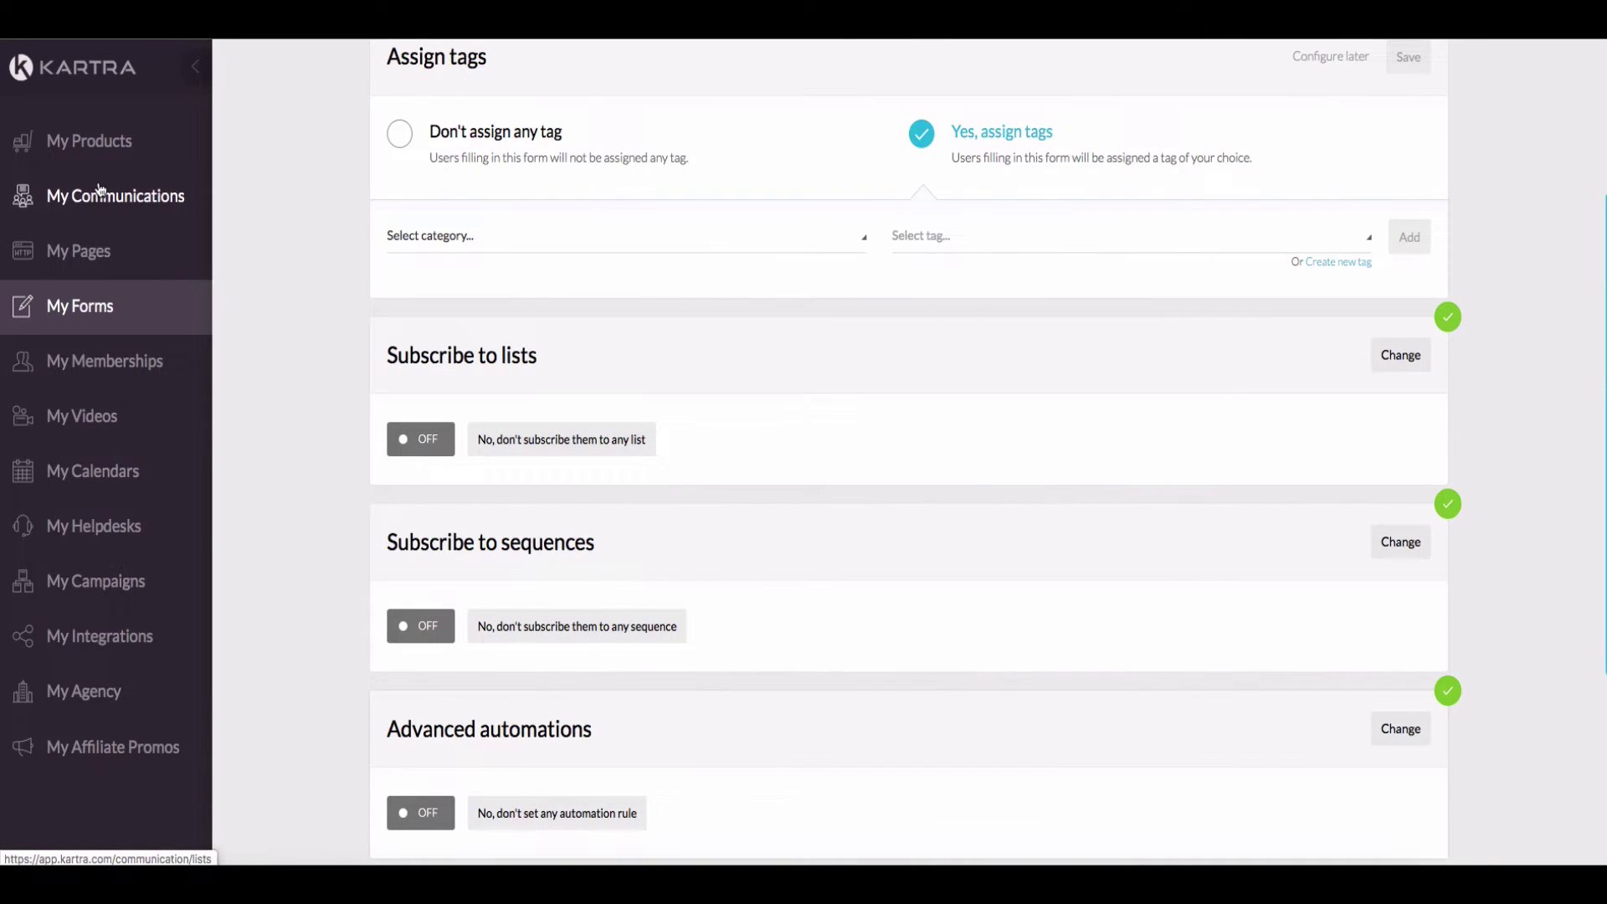
{"action": "scroll", "coordinate": [16, 364], "scroll_direction": "down", "scroll_amount": 2}
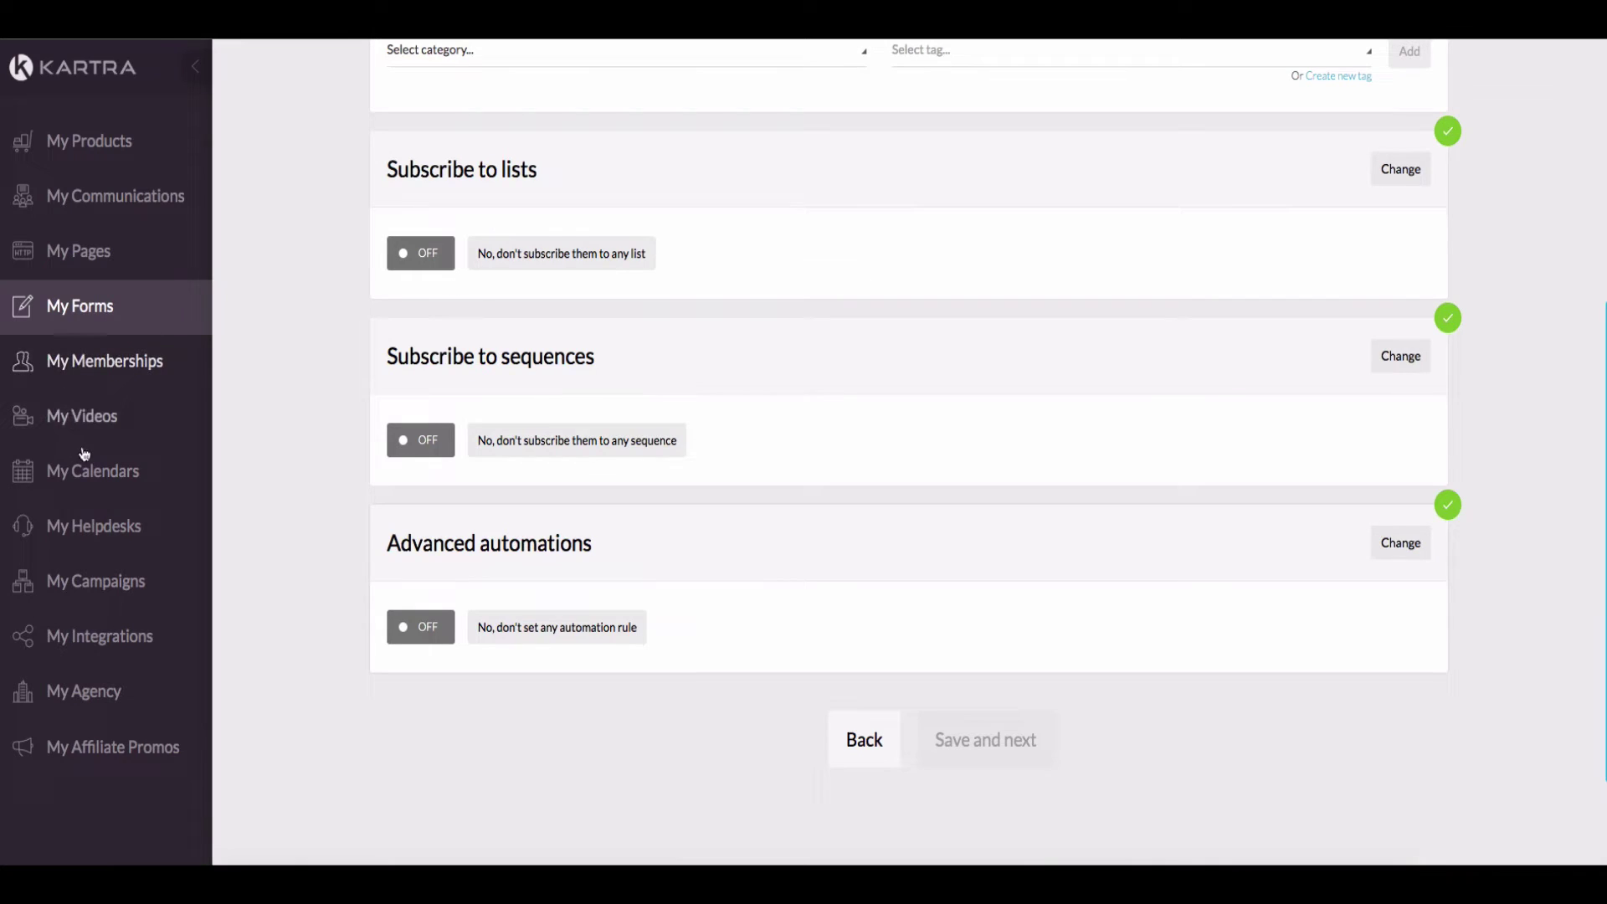
{"action": "scroll", "coordinate": [728, 420], "scroll_direction": "up", "scroll_amount": 5}
{"action": "scroll", "coordinate": [673, 476], "scroll_direction": "down", "scroll_amount": 5}
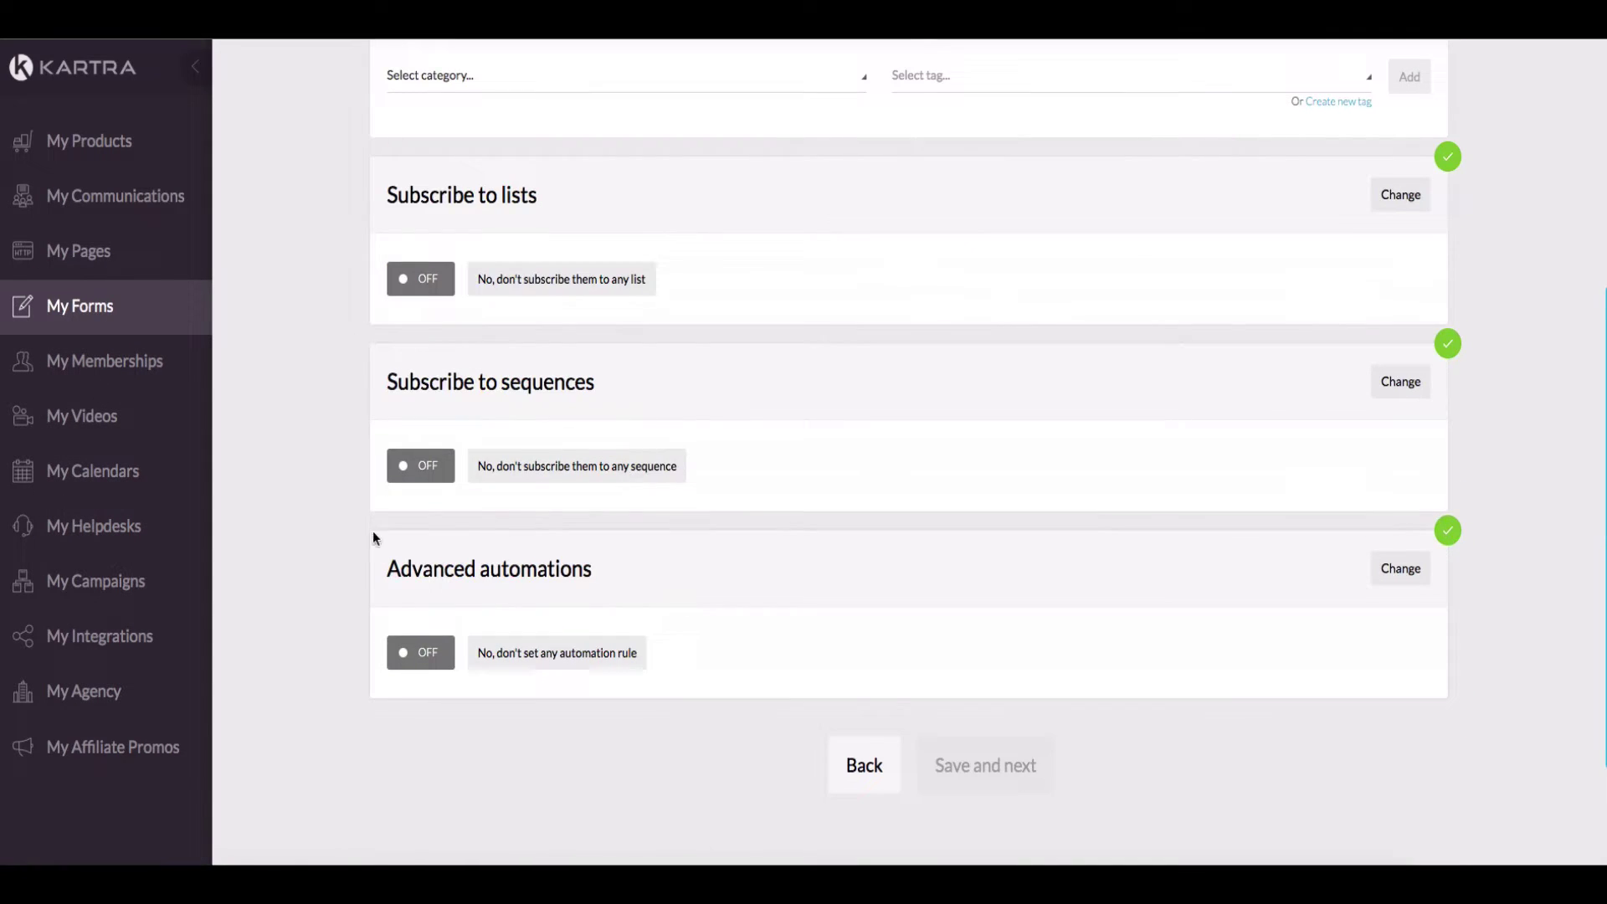
{"action": "scroll", "coordinate": [835, 410], "scroll_direction": "down", "scroll_amount": 2}
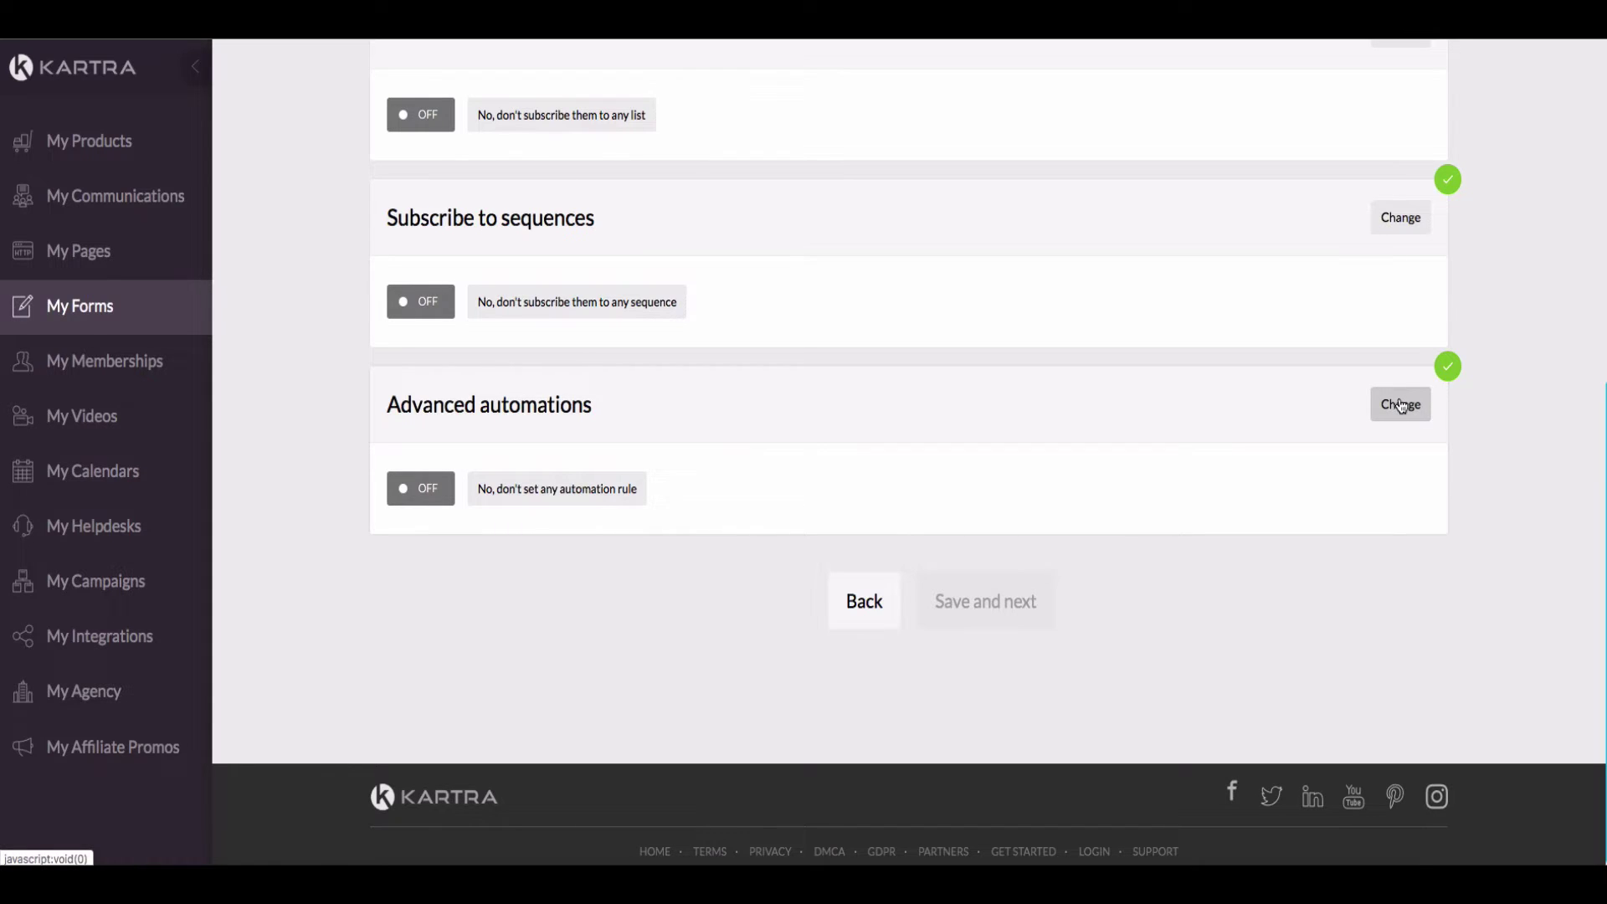
{"action": "scroll", "coordinate": [1294, 405], "scroll_direction": "up", "scroll_amount": 2}
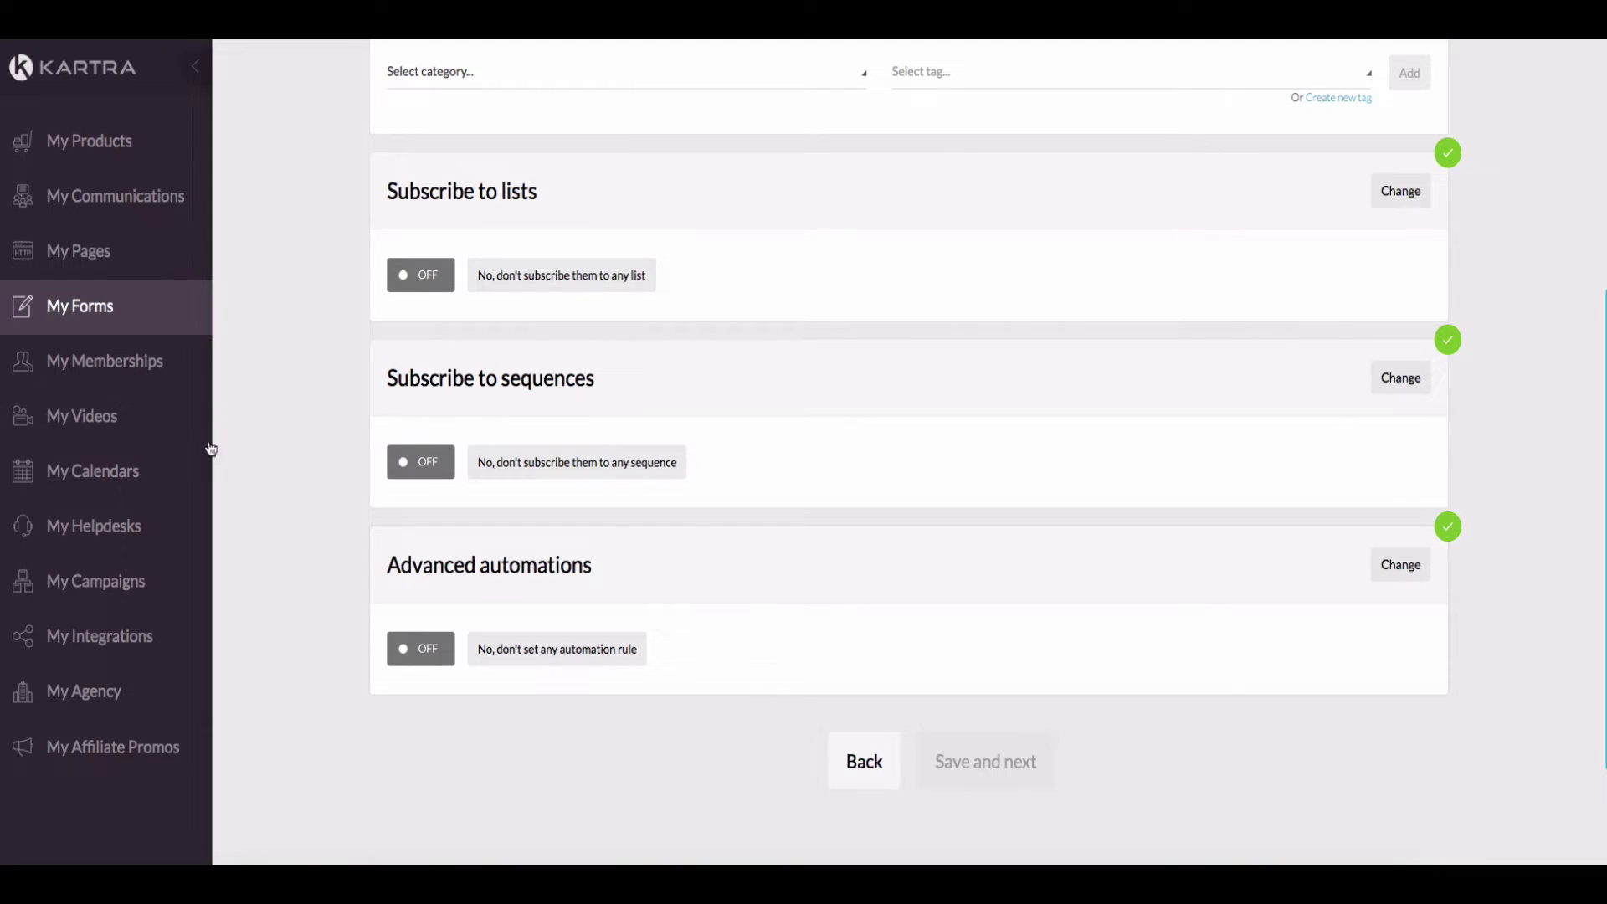
{"action": "scroll", "coordinate": [1172, 368], "scroll_direction": "up", "scroll_amount": 5}
{"action": "scroll", "coordinate": [1084, 477], "scroll_direction": "down", "scroll_amount": 1}
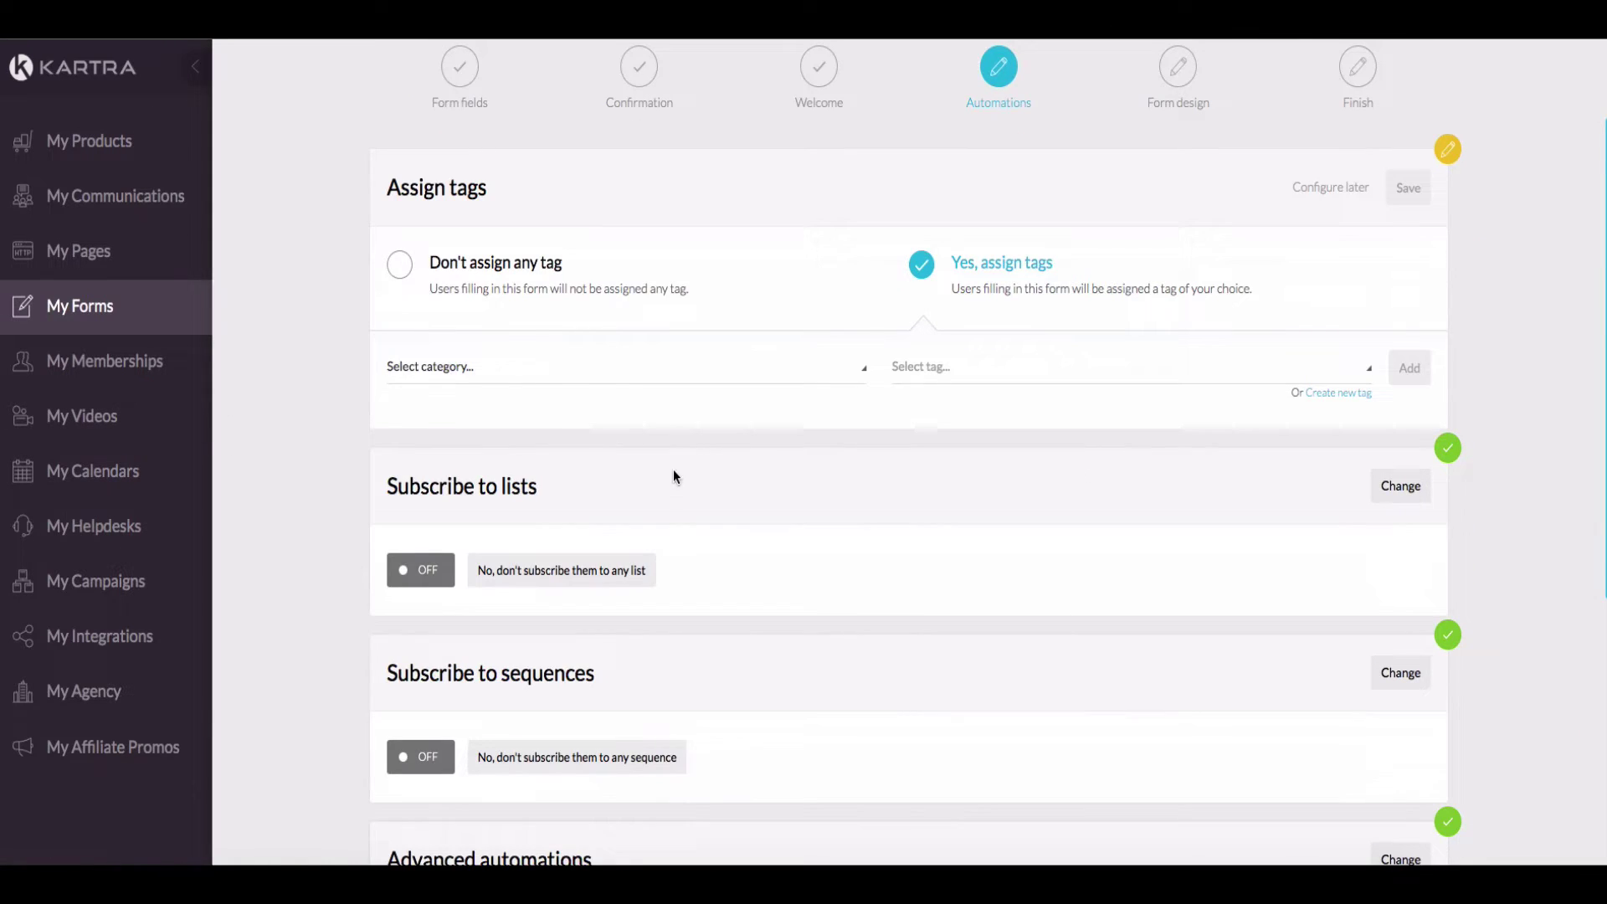
Add the VSL OPTED IN tag from the VSL category and save the tag assignment.
{"action": "left_click", "coordinate": [812, 373]}
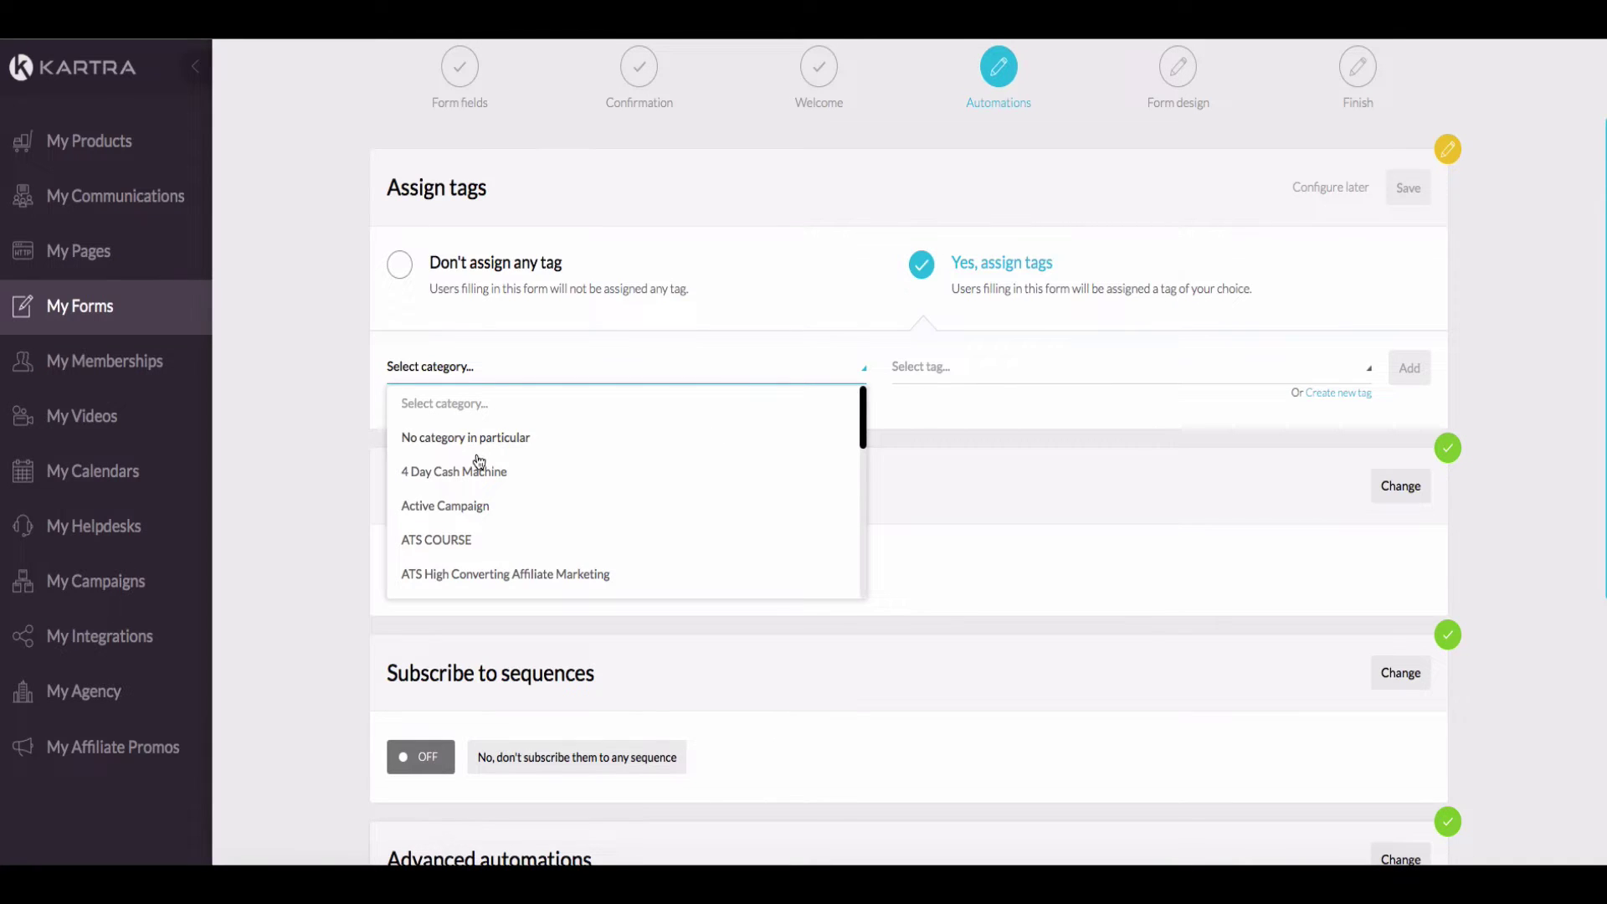
{"action": "scroll", "coordinate": [481, 519], "scroll_direction": "down", "scroll_amount": 5}
{"action": "scroll", "coordinate": [482, 519], "scroll_direction": "down", "scroll_amount": 2}
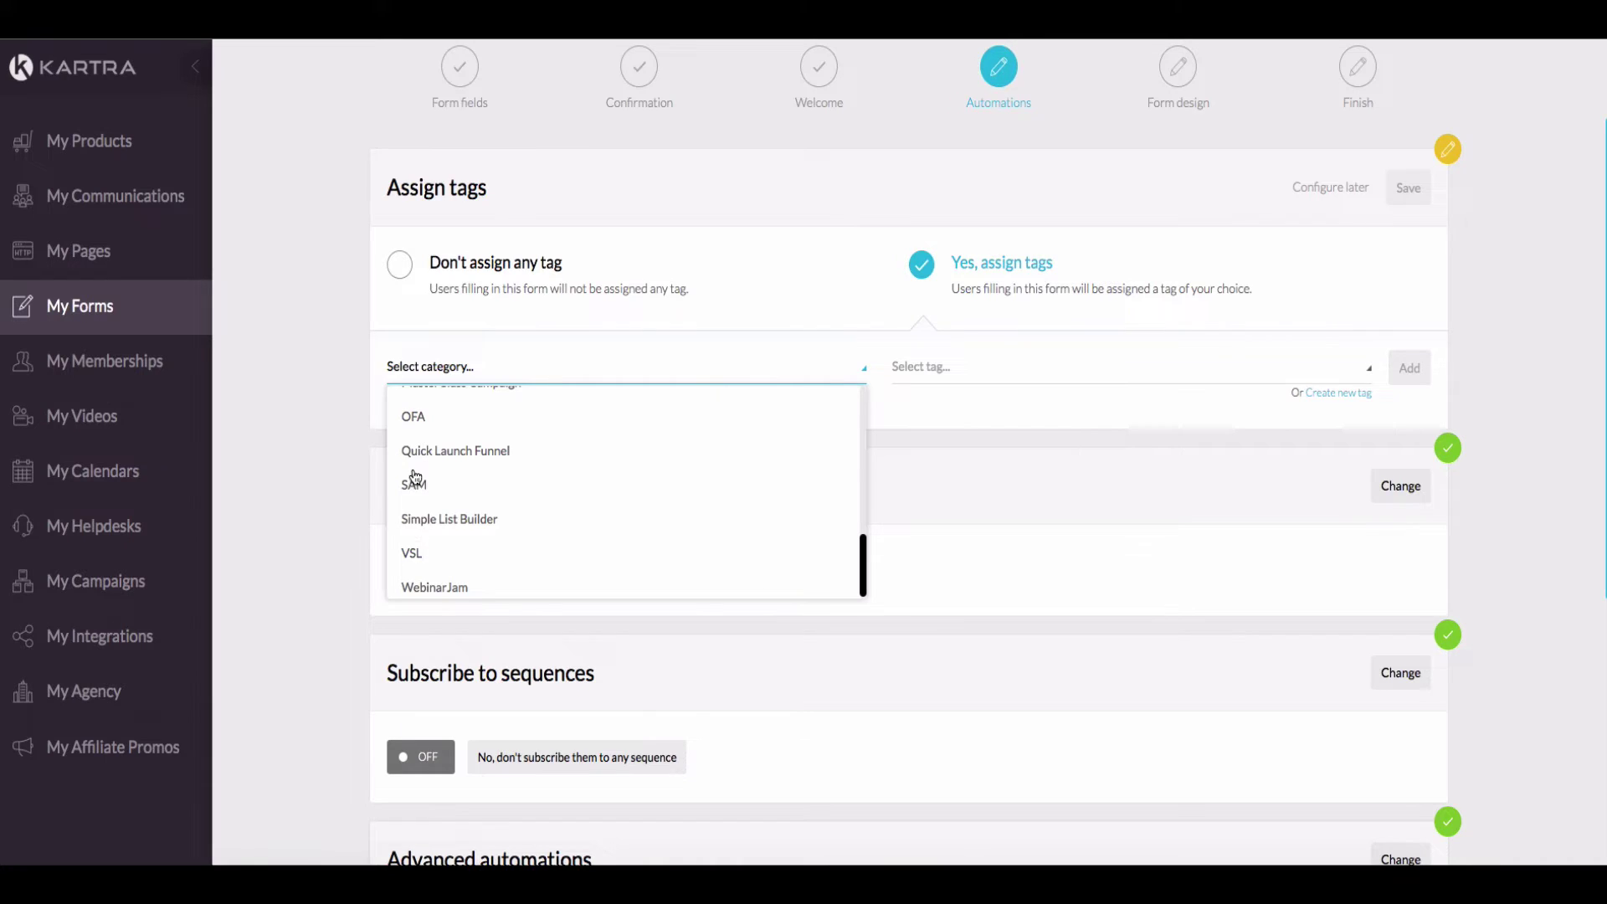
{"action": "left_click", "coordinate": [421, 556]}
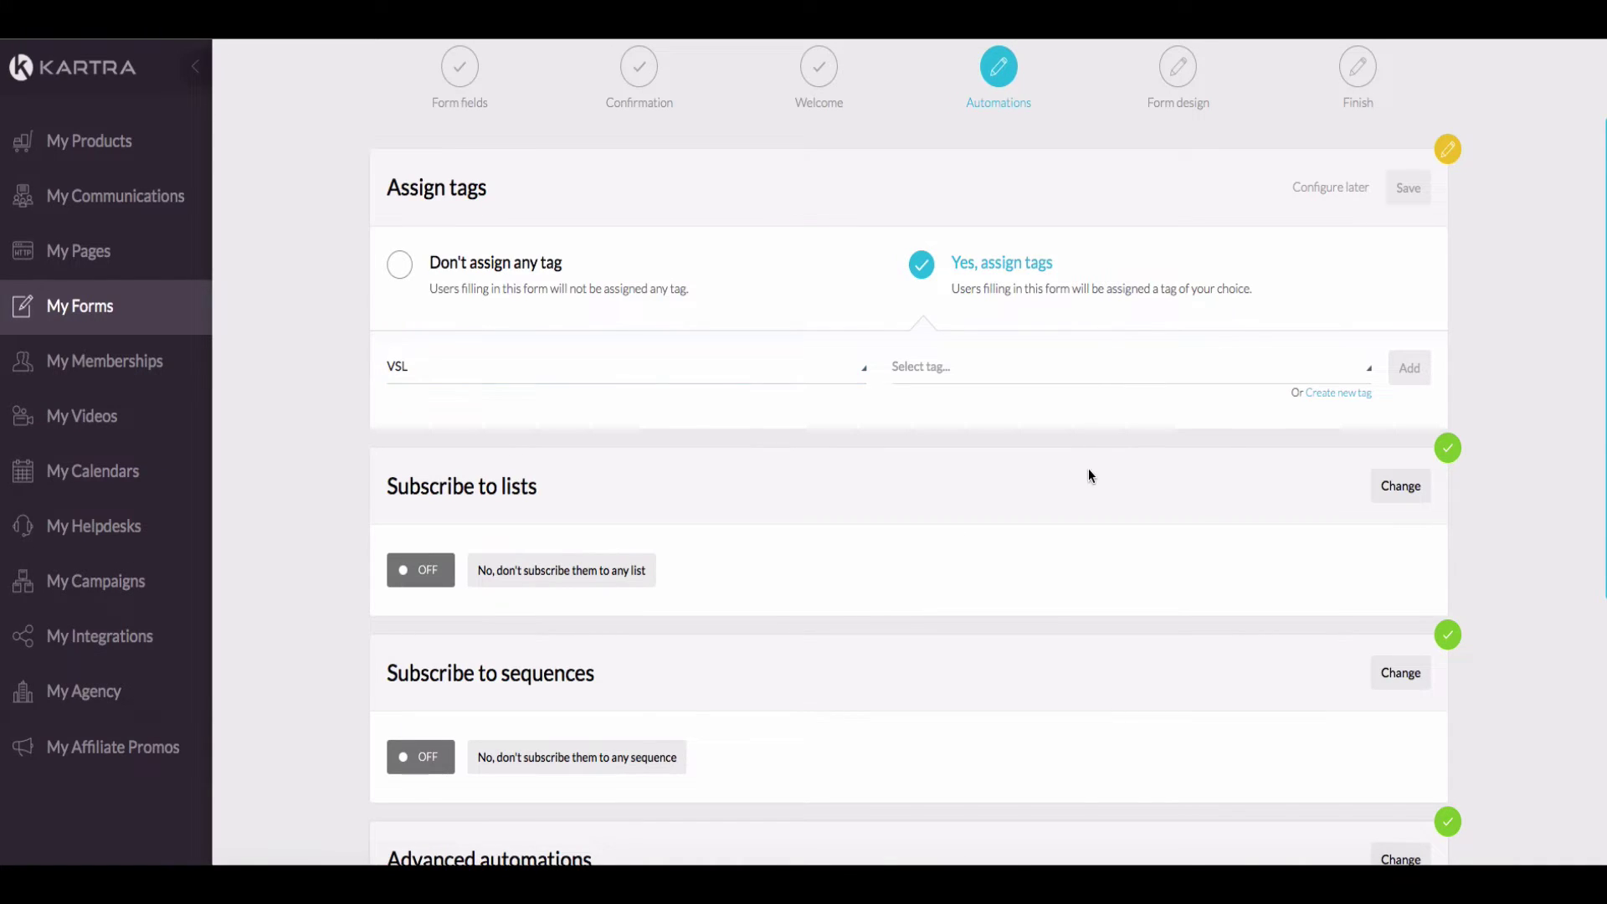
{"action": "left_click", "coordinate": [935, 369]}
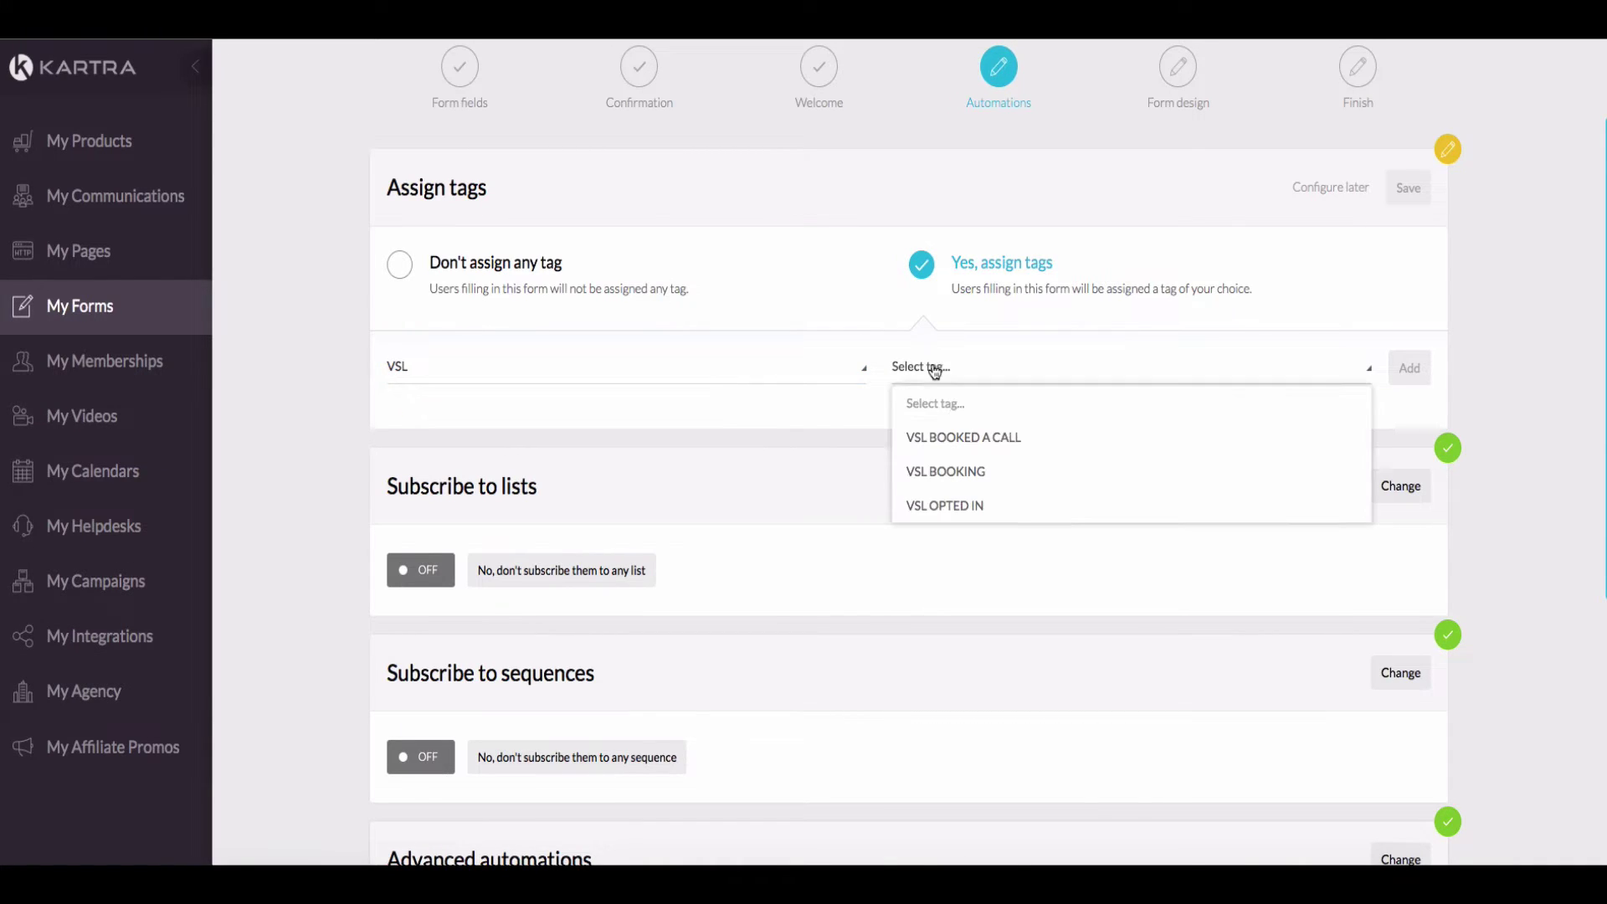
{"action": "left_click", "coordinate": [945, 506]}
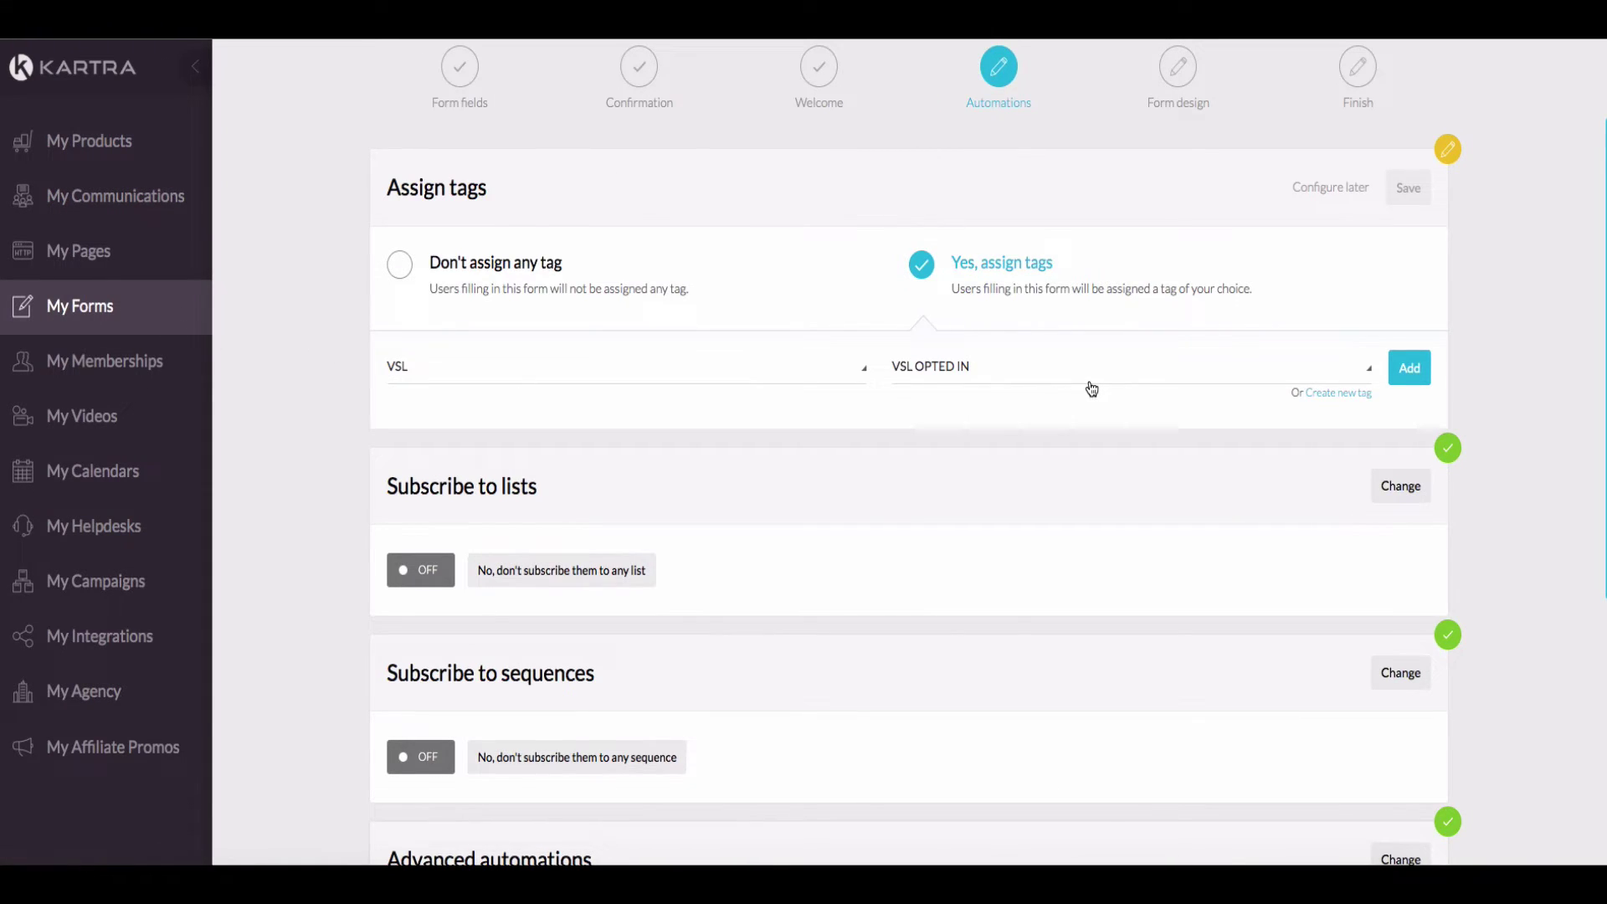
{"action": "left_click", "coordinate": [1401, 374]}
{"action": "left_click", "coordinate": [1412, 182]}
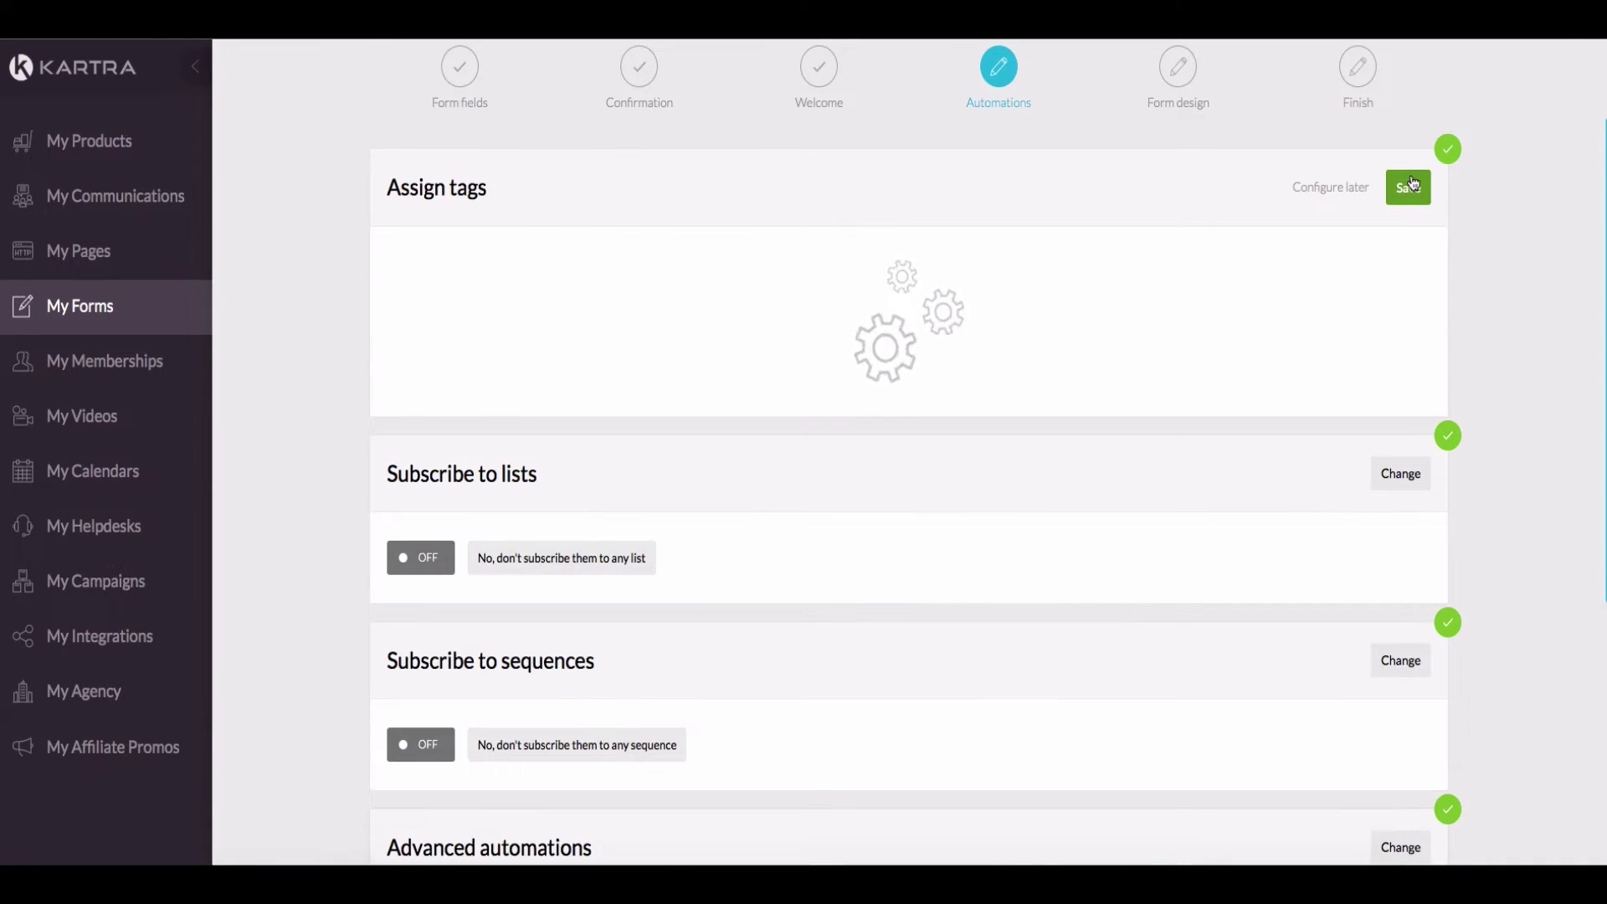
Open the Subscribe to sequences automation for changes and set it to "Yes, subscribe to sequence".
{"action": "scroll", "coordinate": [1290, 271], "scroll_direction": "down", "scroll_amount": 2}
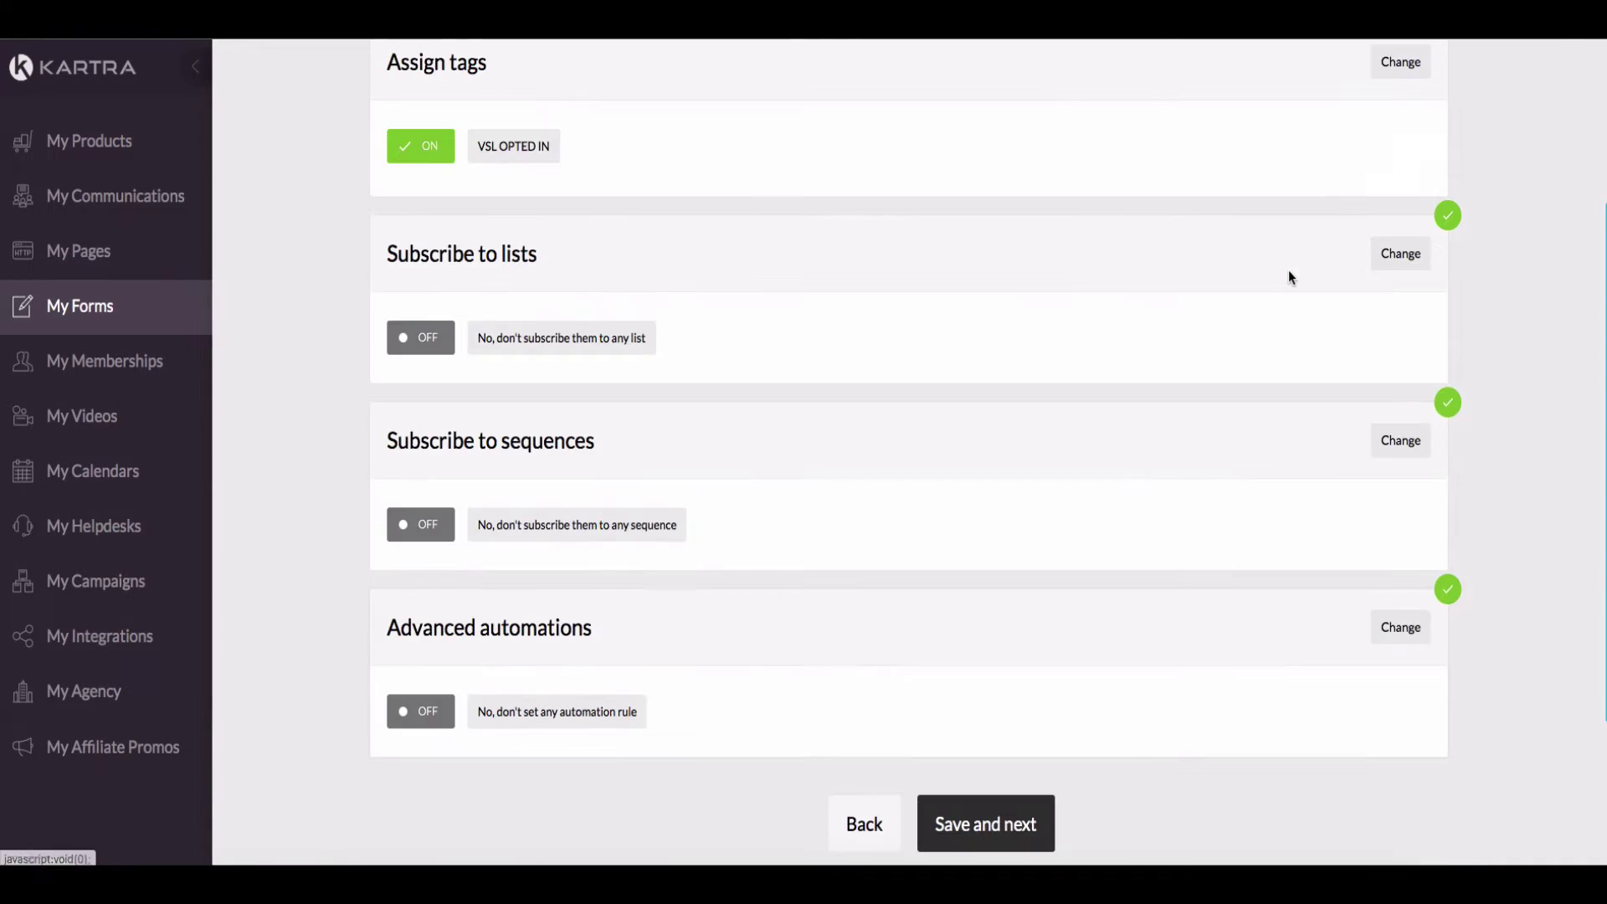
{"action": "left_click", "coordinate": [1400, 440]}
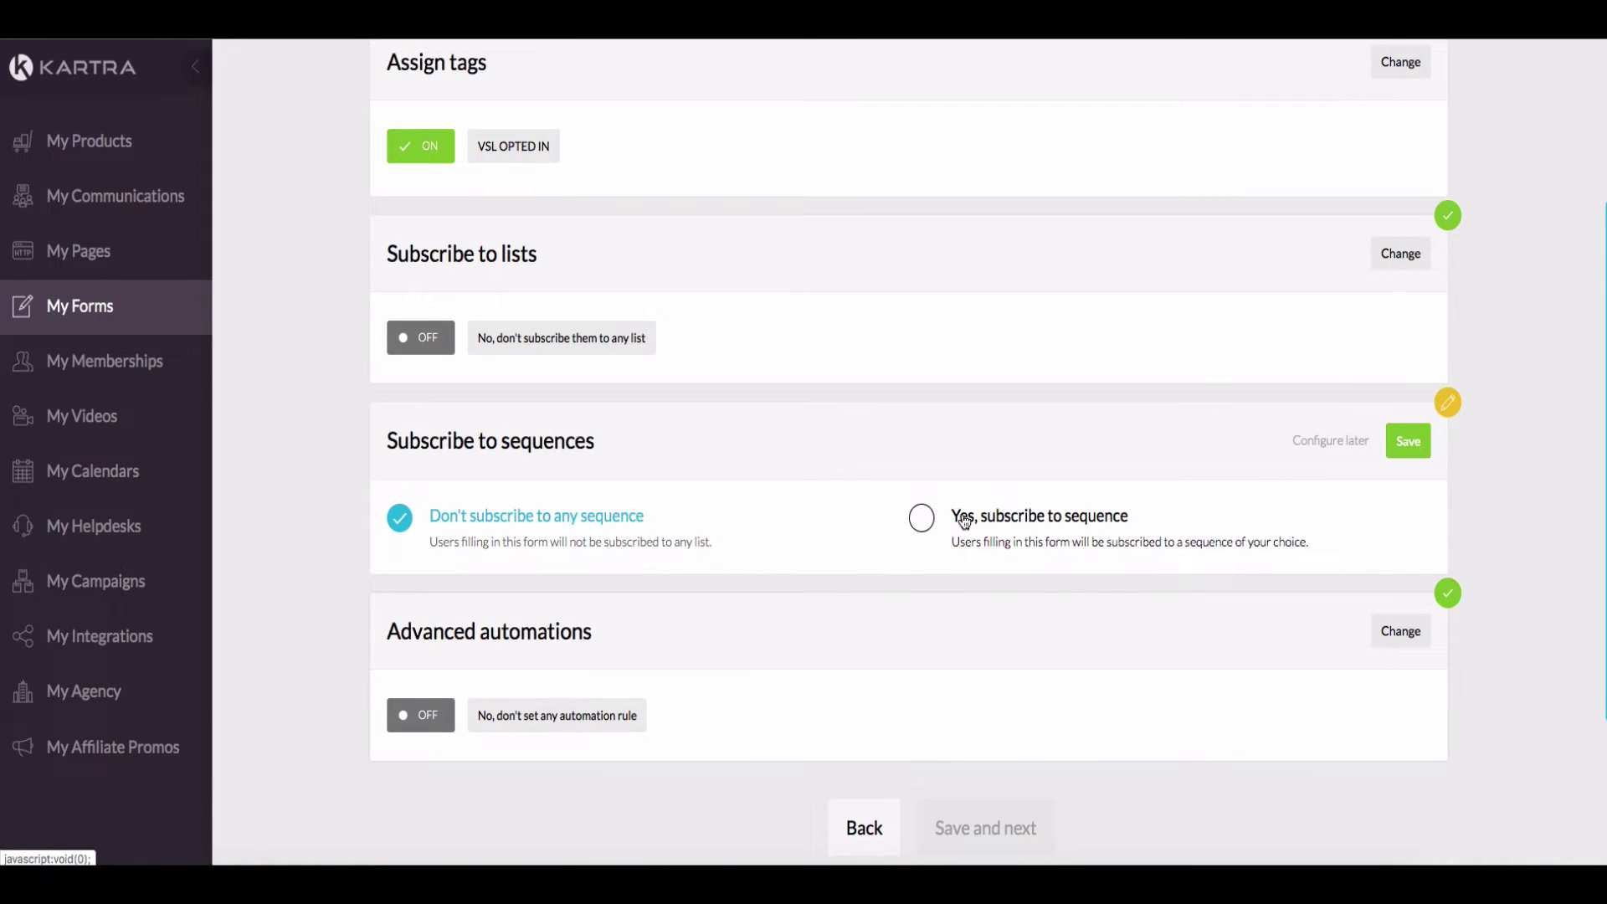
{"action": "scroll", "coordinate": [541, 494], "scroll_direction": "up", "scroll_amount": 3}
{"action": "scroll", "coordinate": [591, 374], "scroll_direction": "down", "scroll_amount": 2}
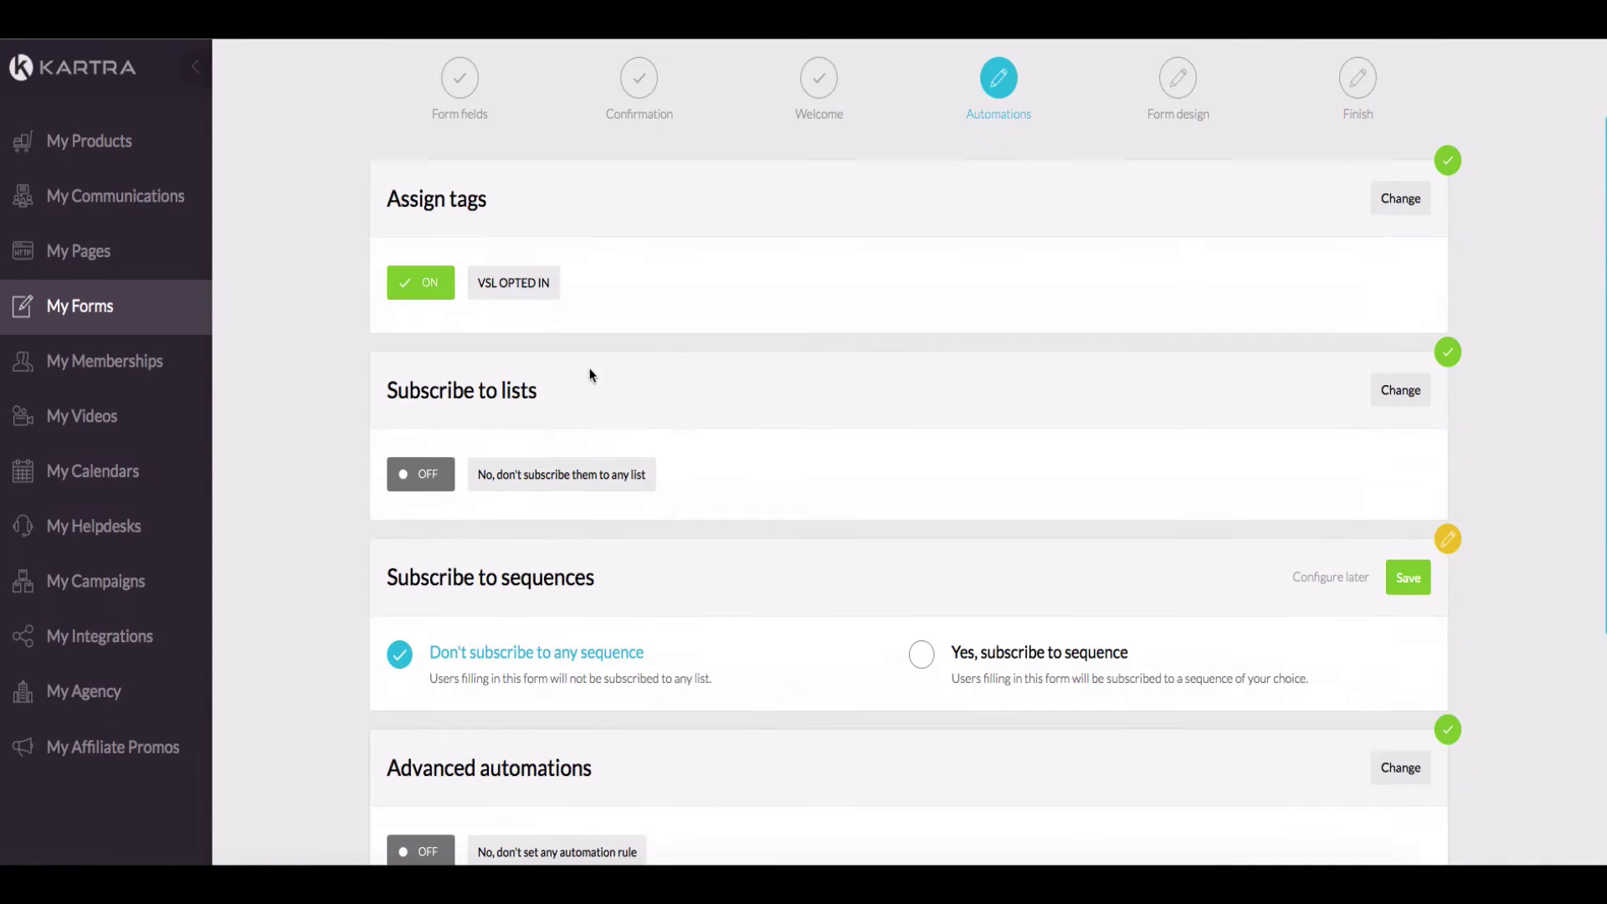
{"action": "scroll", "coordinate": [479, 331], "scroll_direction": "down", "scroll_amount": 2}
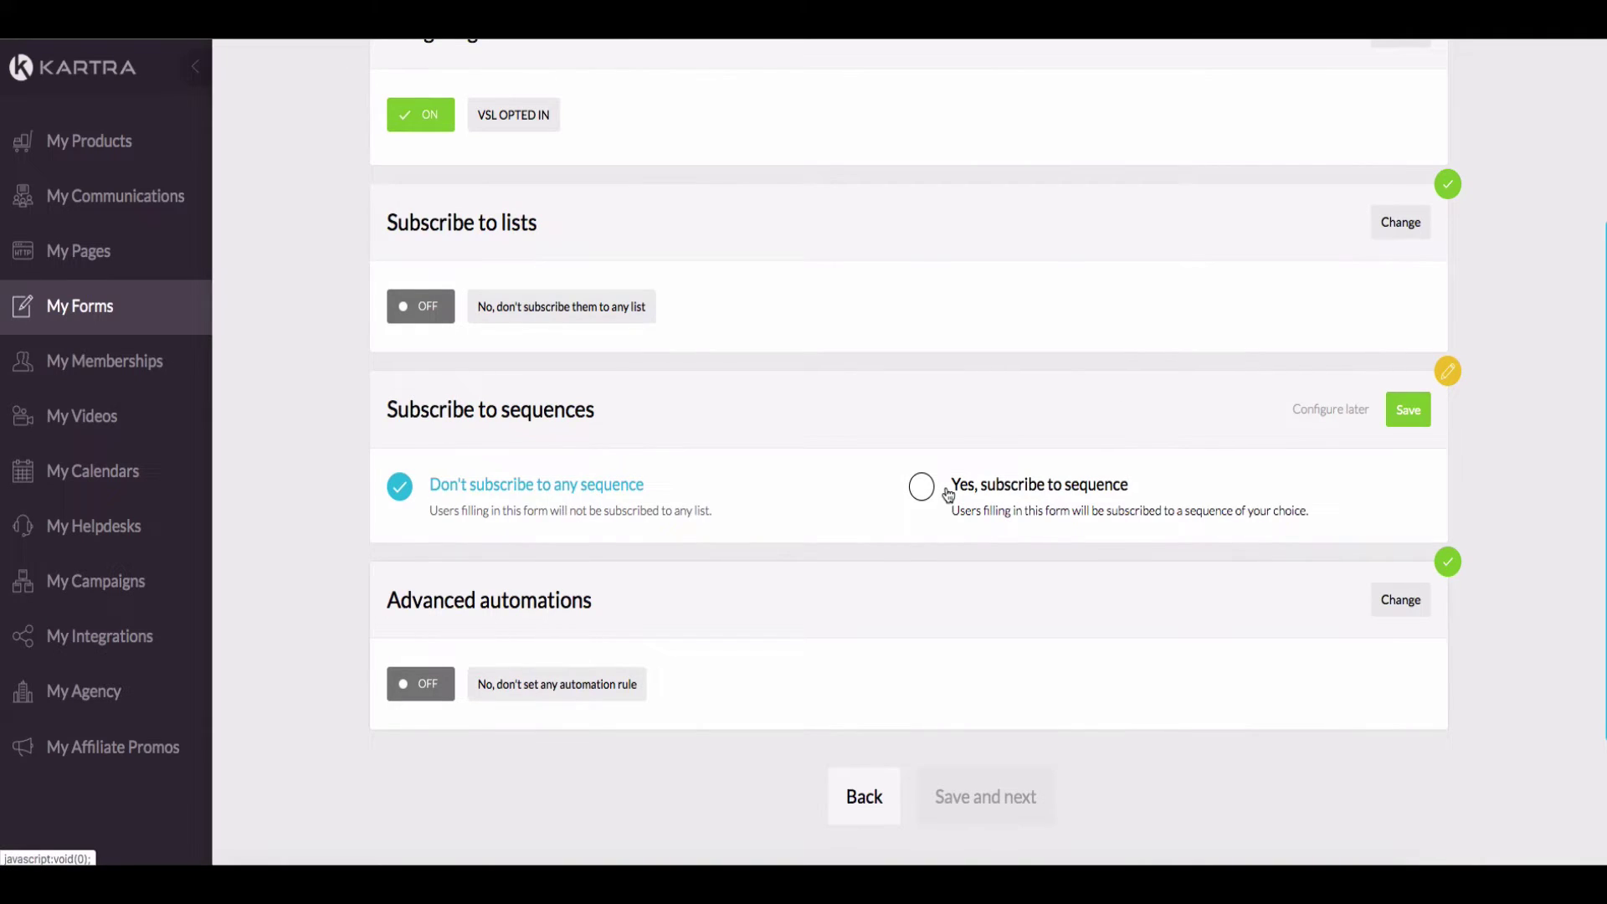
{"action": "scroll", "coordinate": [942, 489], "scroll_direction": "up", "scroll_amount": 1}
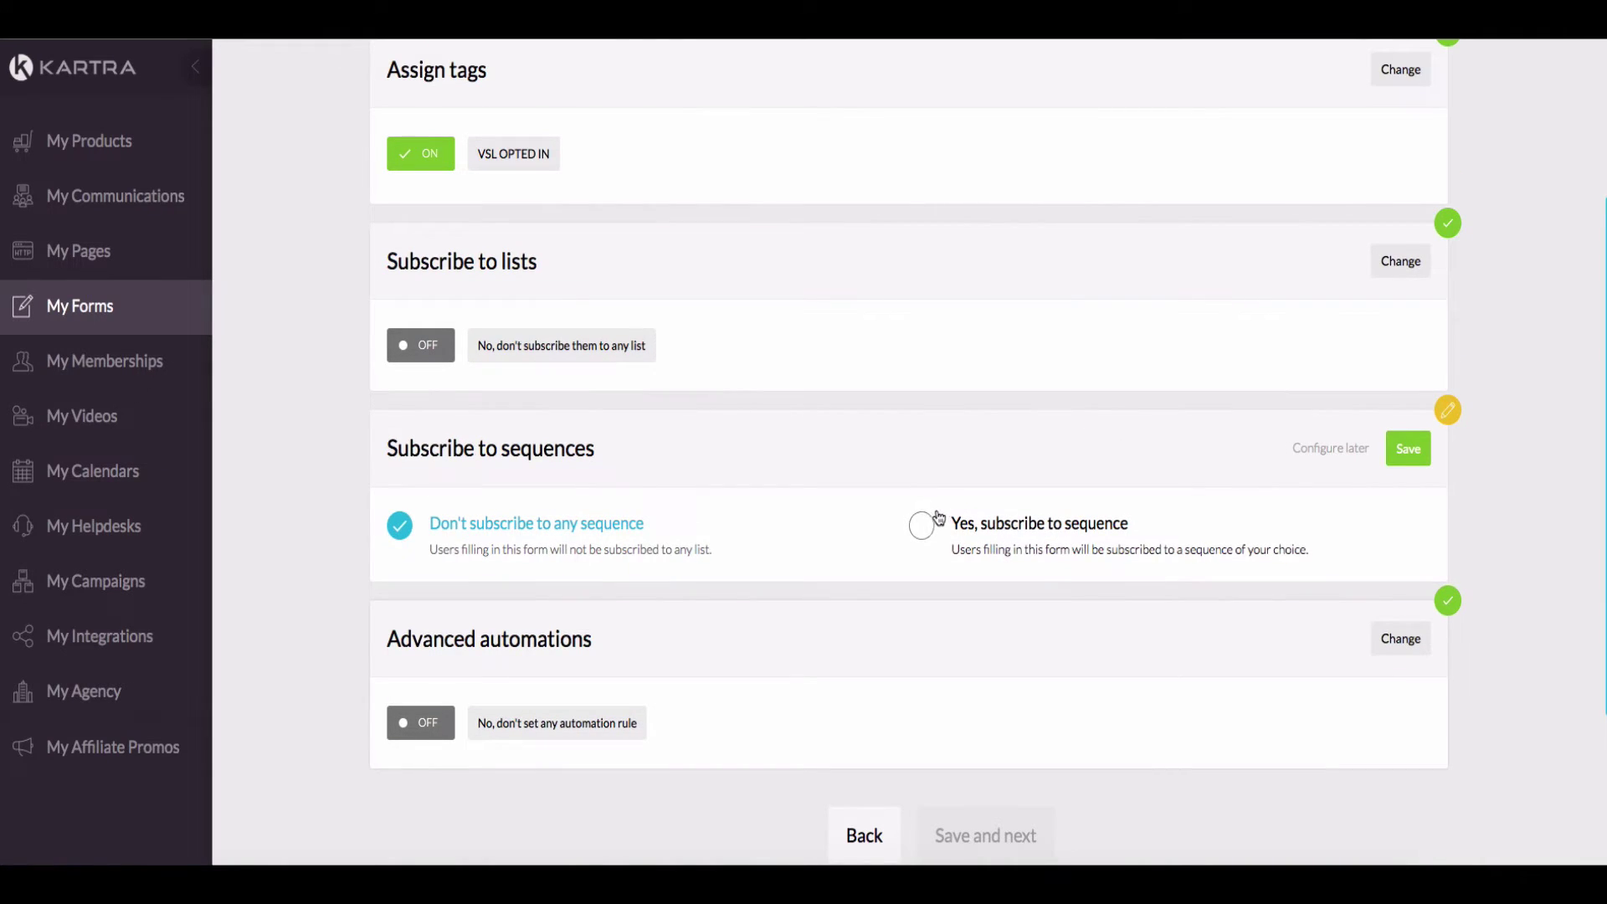
{"action": "scroll", "coordinate": [358, 381], "scroll_direction": "up", "scroll_amount": 2}
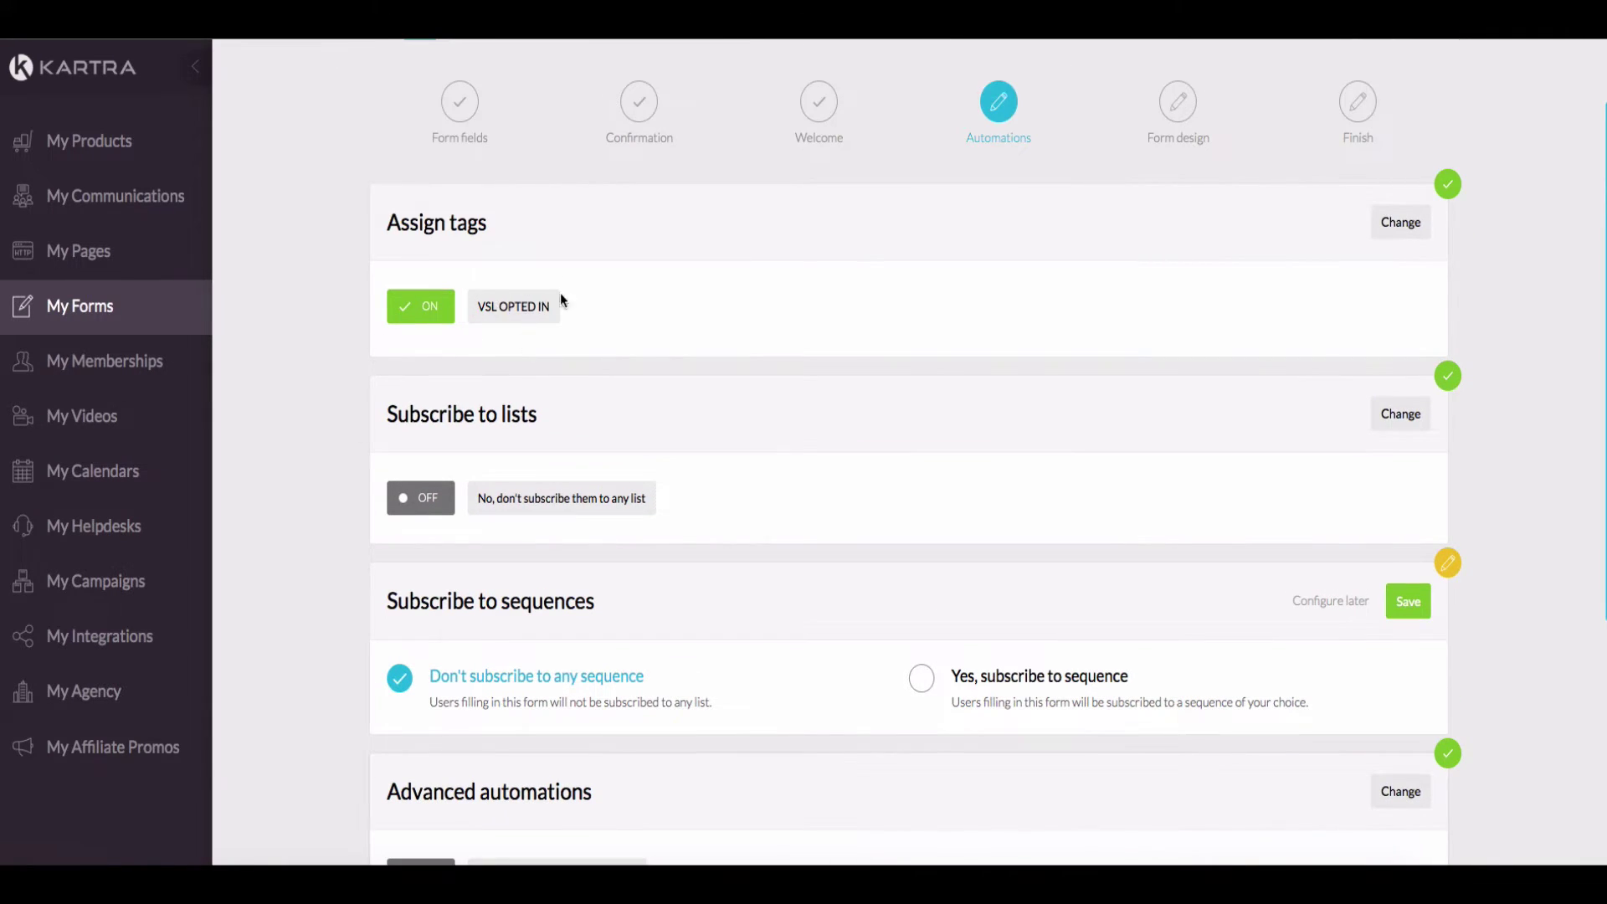
{"action": "scroll", "coordinate": [911, 345], "scroll_direction": "down", "scroll_amount": 1}
{"action": "scroll", "coordinate": [1458, 503], "scroll_direction": "down", "scroll_amount": 2}
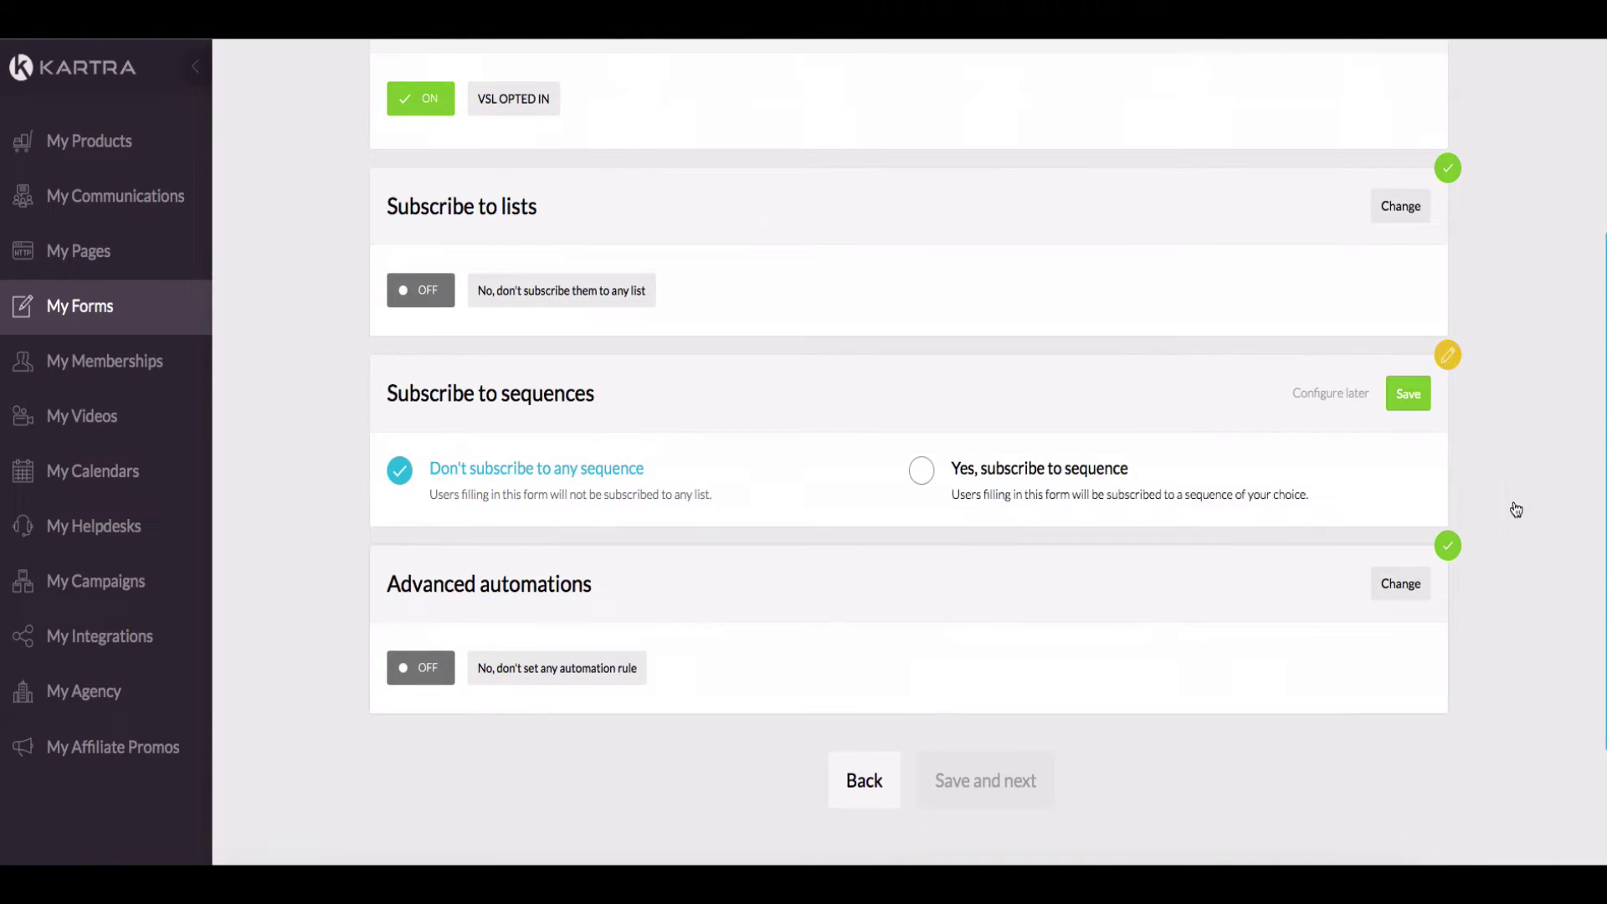
{"action": "left_click", "coordinate": [1127, 475]}
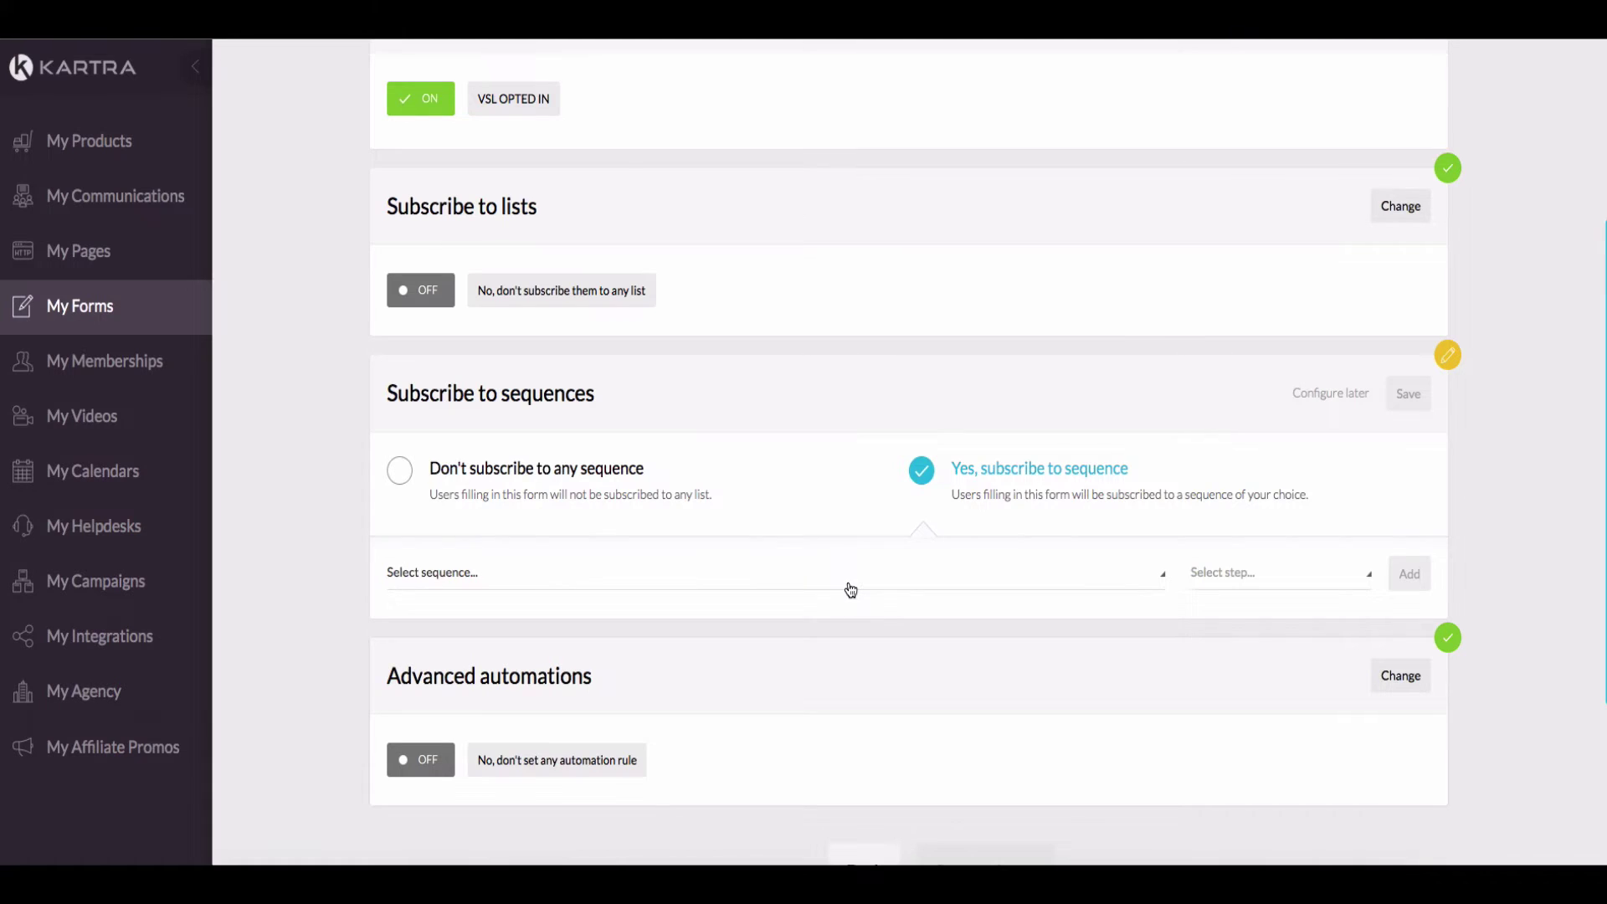
Add the VSL sequence starting at step 2, the VSL Welcome email, and save the sequence subscription.
{"action": "left_click", "coordinate": [817, 586]}
{"action": "scroll", "coordinate": [520, 478], "scroll_direction": "down", "scroll_amount": 10}
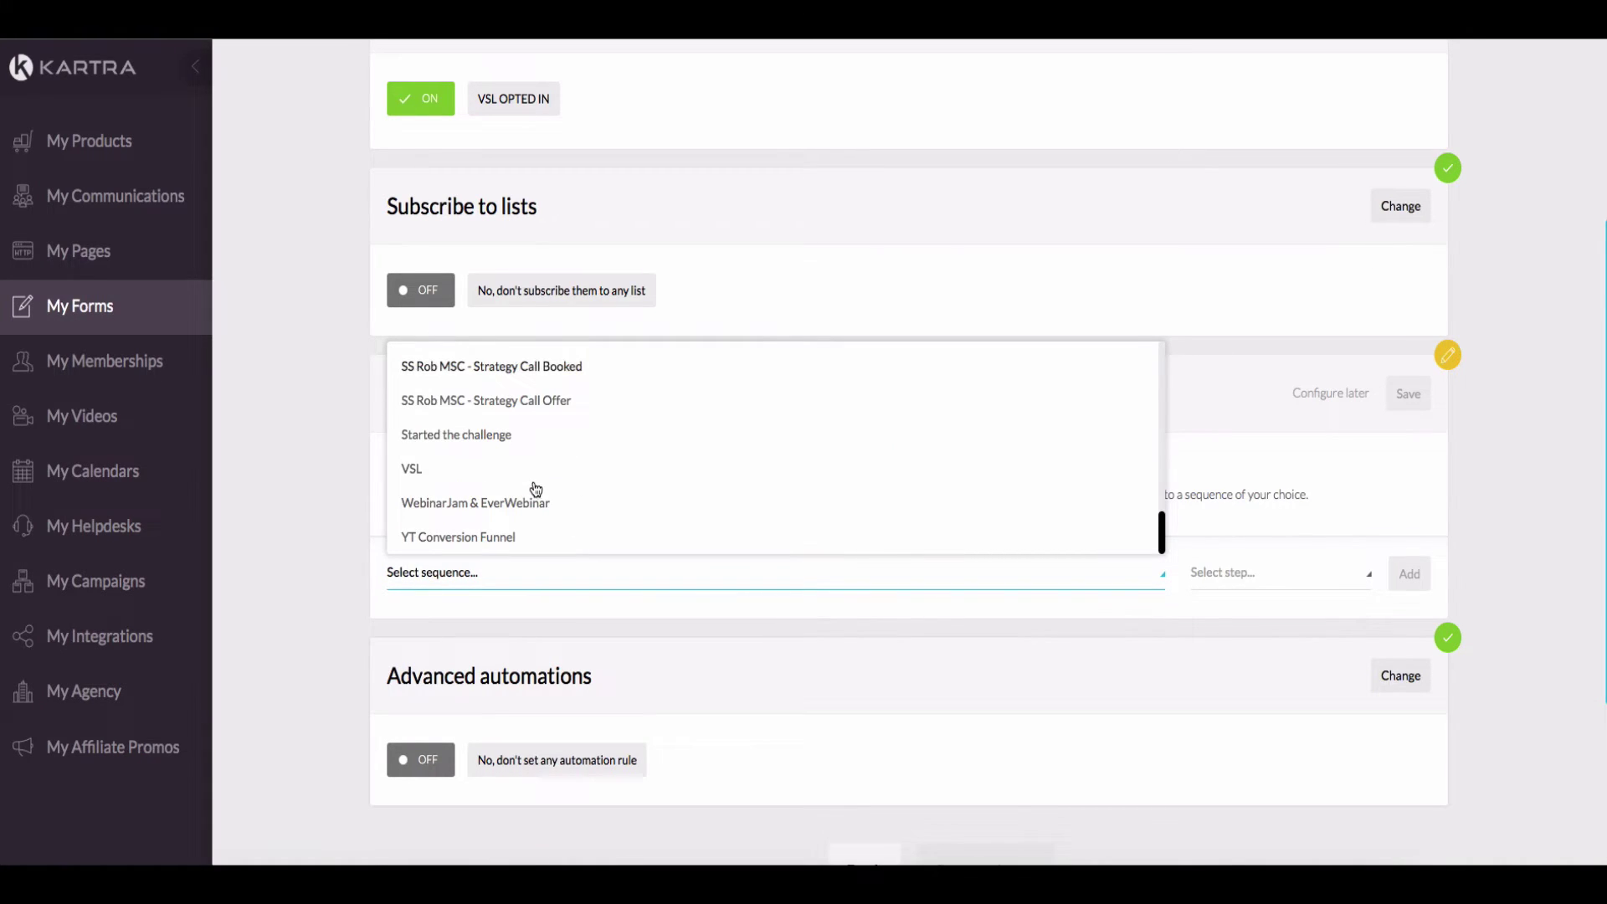
{"action": "left_click", "coordinate": [522, 469]}
{"action": "left_click", "coordinate": [1267, 576]}
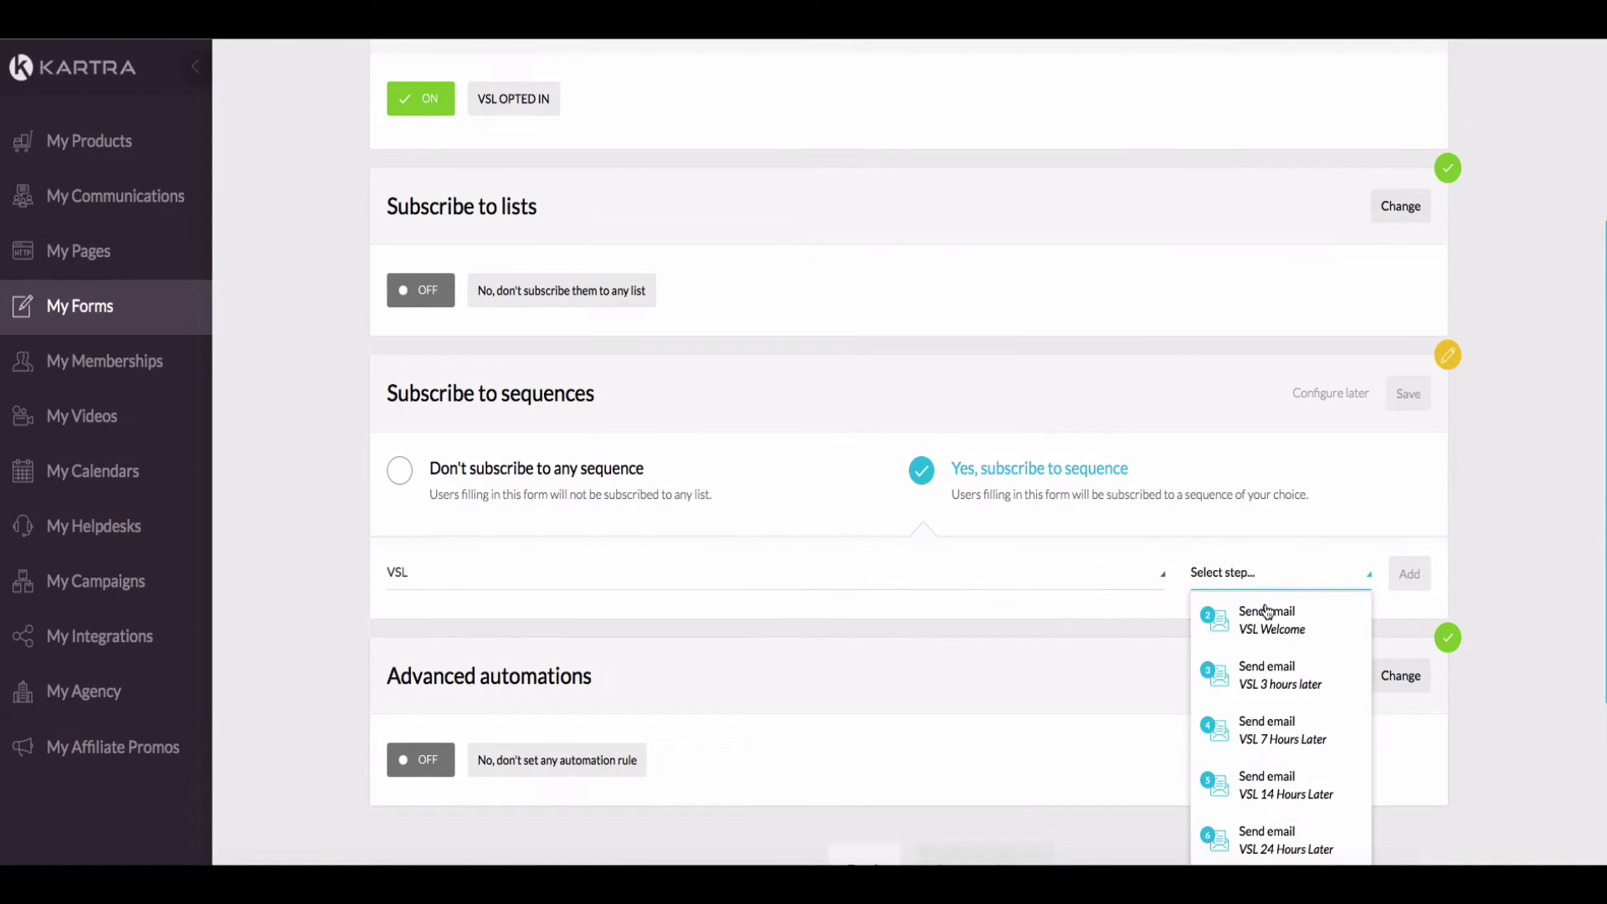
{"action": "left_click", "coordinate": [1275, 636]}
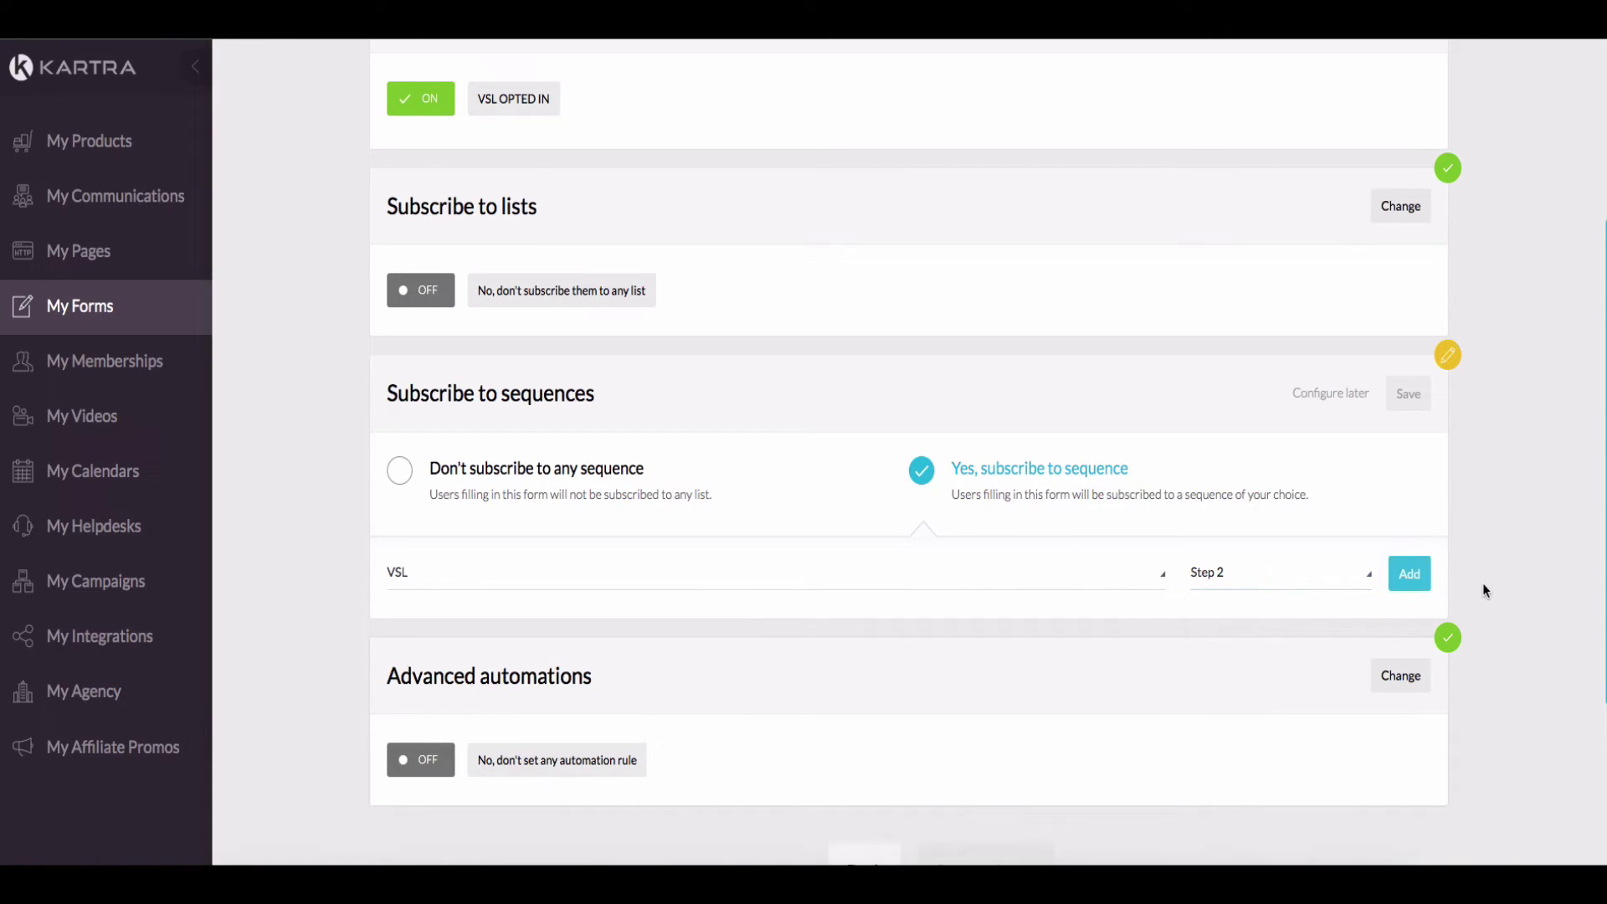
{"action": "left_click", "coordinate": [1419, 575]}
{"action": "left_click", "coordinate": [1415, 393]}
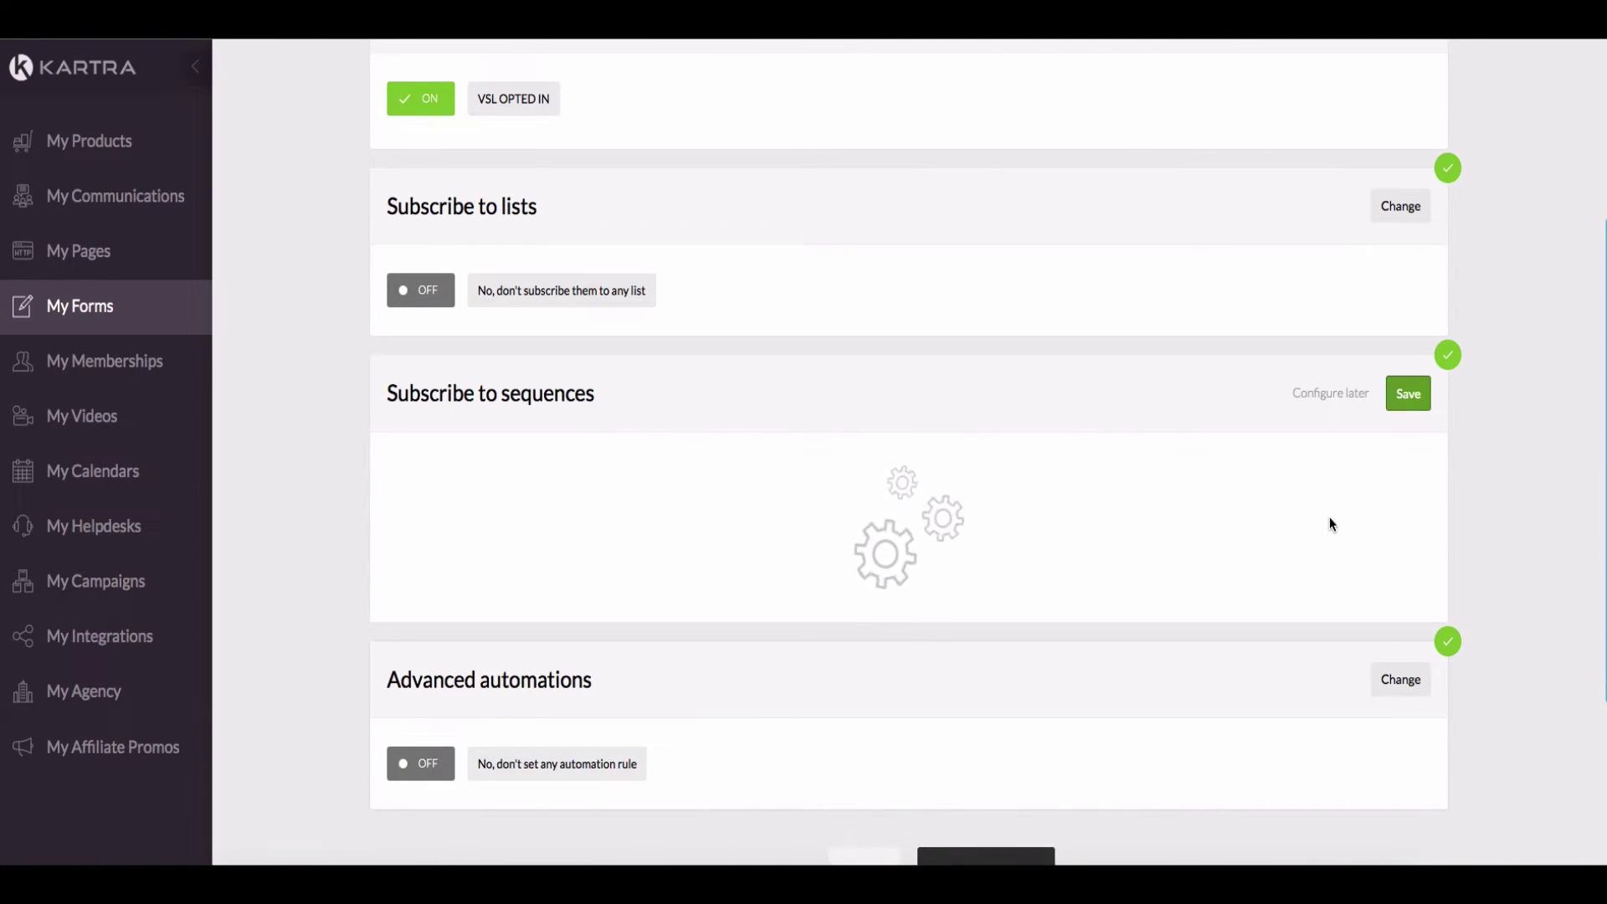
Try out a new advanced automation with the condition "Lead fills this form", look through the available resulting actions and discard it.
{"action": "scroll", "coordinate": [1105, 467], "scroll_direction": "down", "scroll_amount": 2}
{"action": "scroll", "coordinate": [750, 467], "scroll_direction": "up", "scroll_amount": 5}
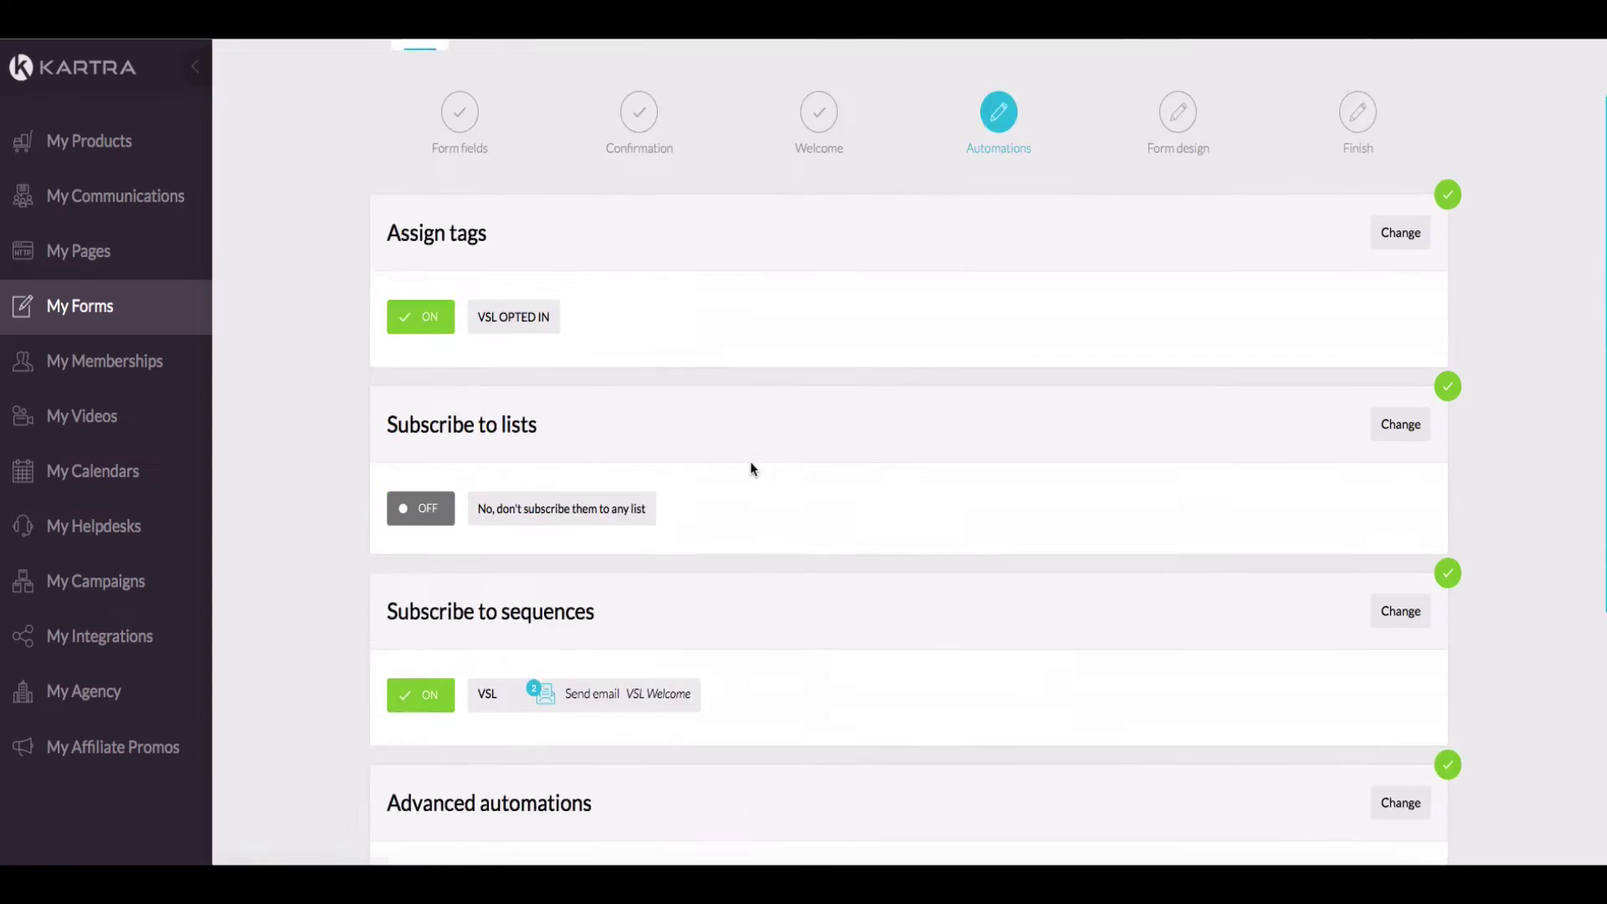
{"action": "scroll", "coordinate": [750, 466], "scroll_direction": "down", "scroll_amount": 6}
{"action": "scroll", "coordinate": [750, 463], "scroll_direction": "up", "scroll_amount": 2}
{"action": "scroll", "coordinate": [751, 465], "scroll_direction": "down", "scroll_amount": 2}
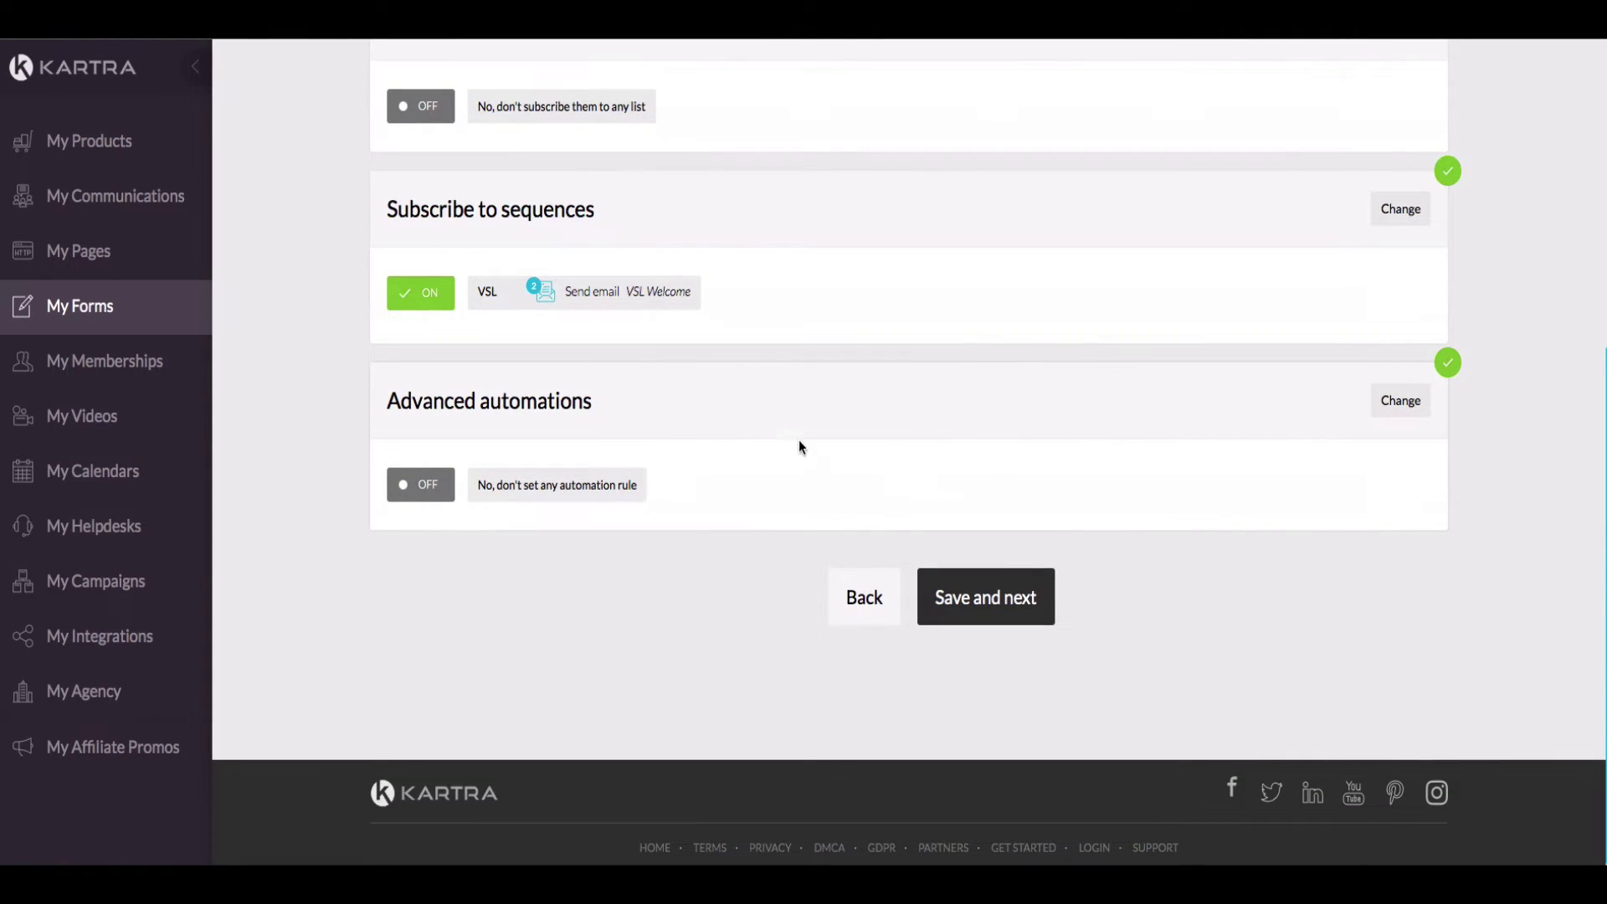
{"action": "left_click", "coordinate": [1400, 400]}
{"action": "left_click", "coordinate": [1053, 511]}
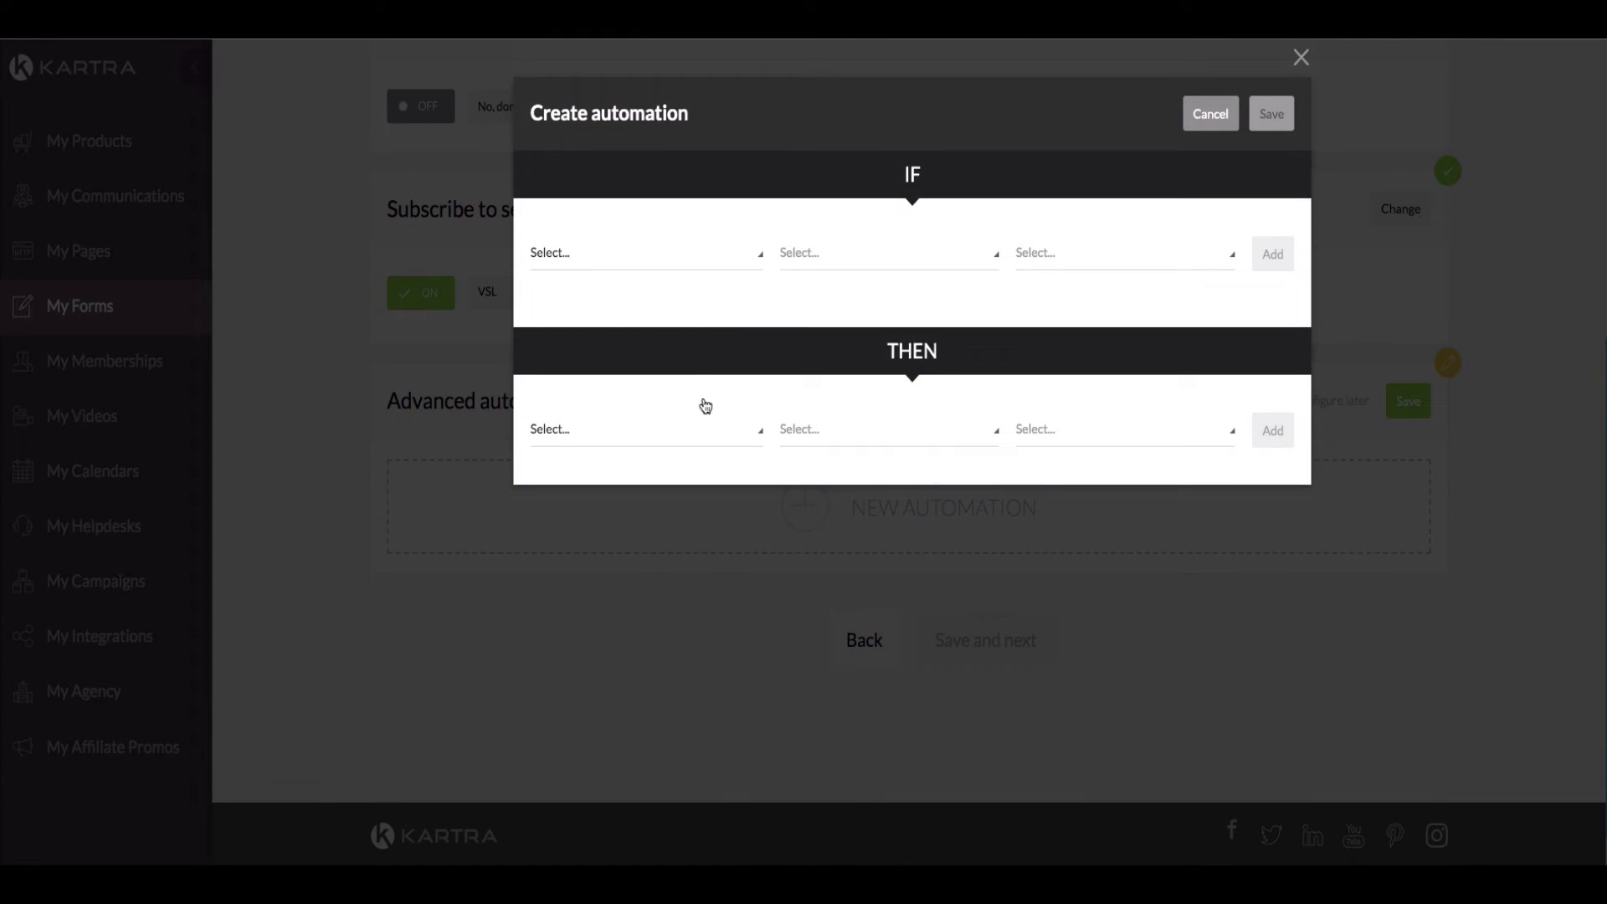
{"action": "left_click", "coordinate": [730, 255]}
{"action": "left_click", "coordinate": [663, 325]}
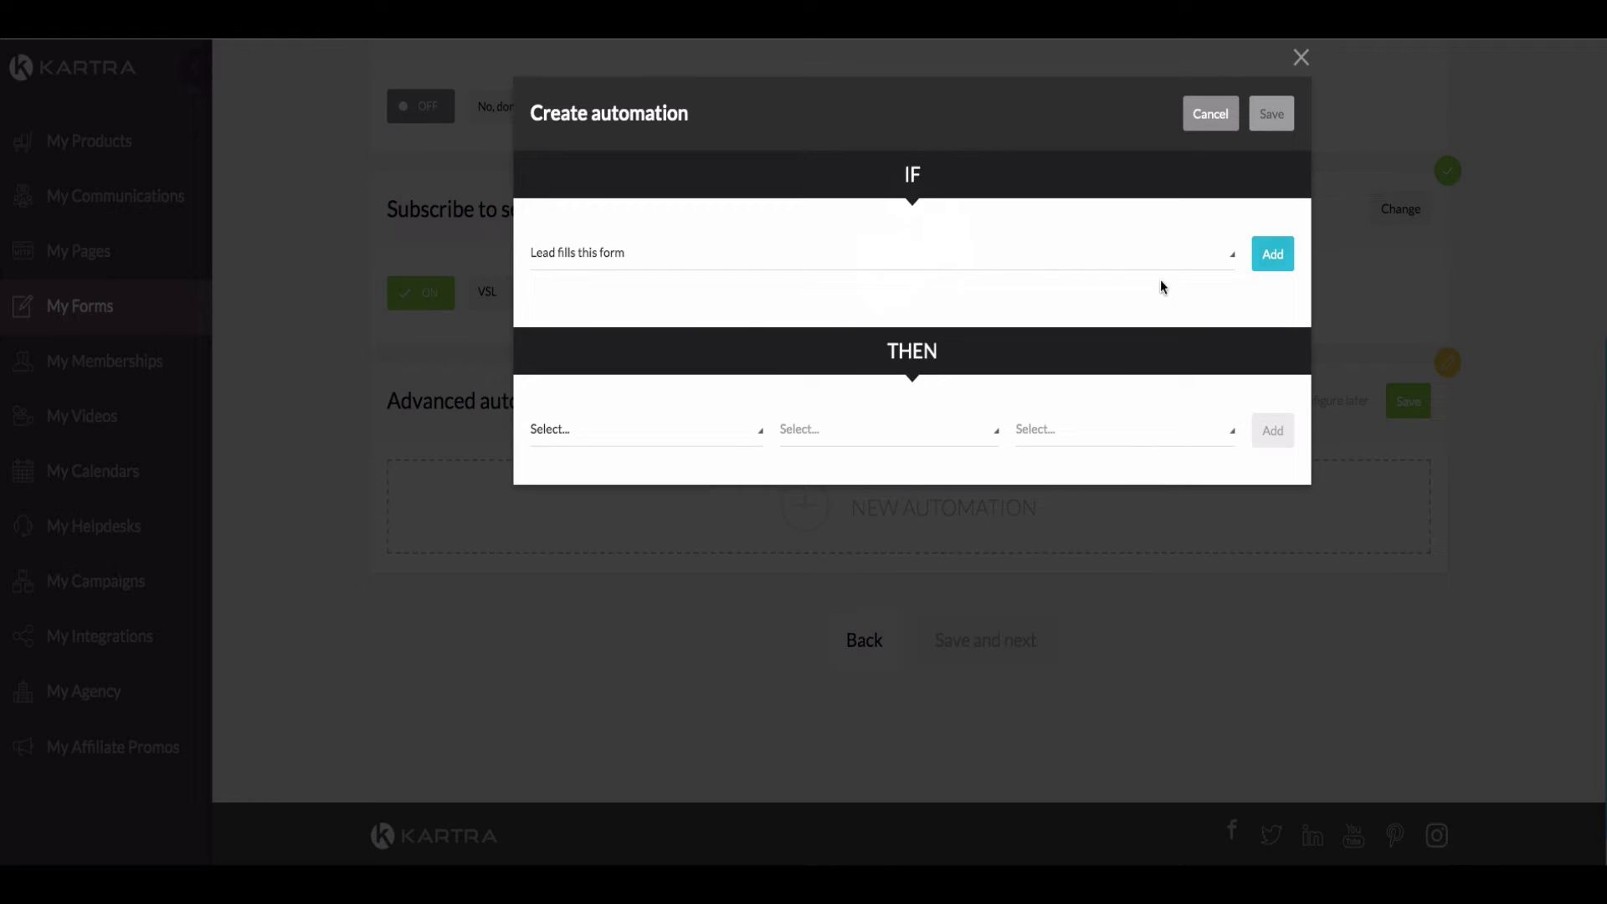
{"action": "left_click", "coordinate": [816, 266]}
{"action": "left_click", "coordinate": [566, 325]}
{"action": "left_click", "coordinate": [709, 441]}
{"action": "scroll", "coordinate": [653, 549], "scroll_direction": "down", "scroll_amount": 5}
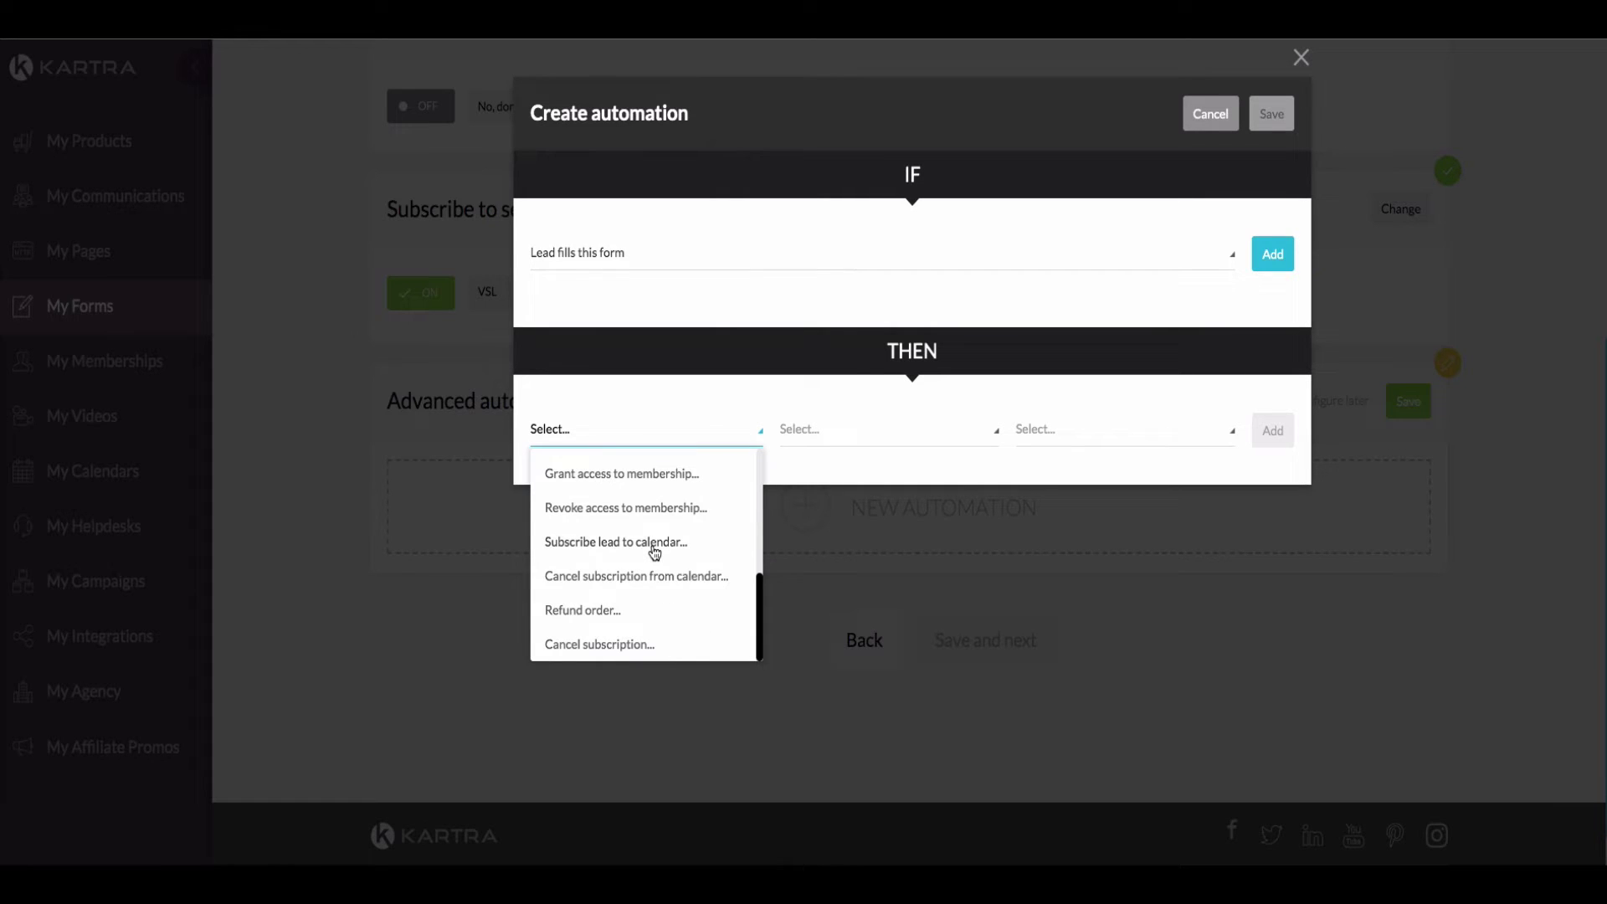
{"action": "scroll", "coordinate": [653, 549], "scroll_direction": "up", "scroll_amount": 5}
{"action": "scroll", "coordinate": [653, 550], "scroll_direction": "down", "scroll_amount": 5}
{"action": "left_click", "coordinate": [1301, 57]}
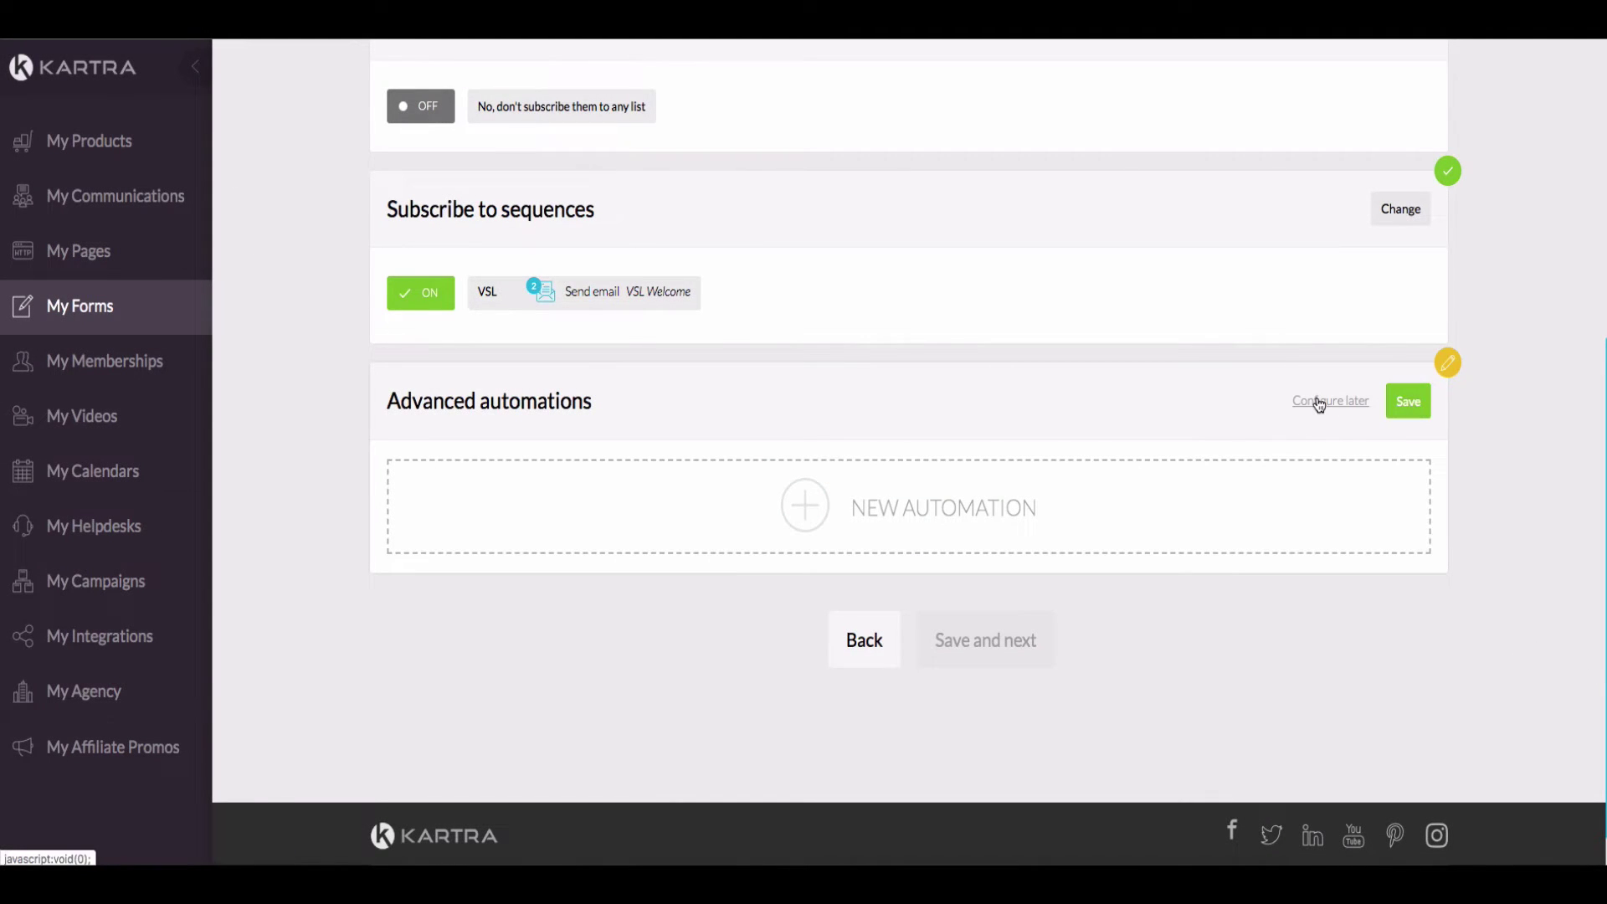
Save the Advanced automations section without any rule and advance the form to the Form design stage.
{"action": "left_click", "coordinate": [1413, 403]}
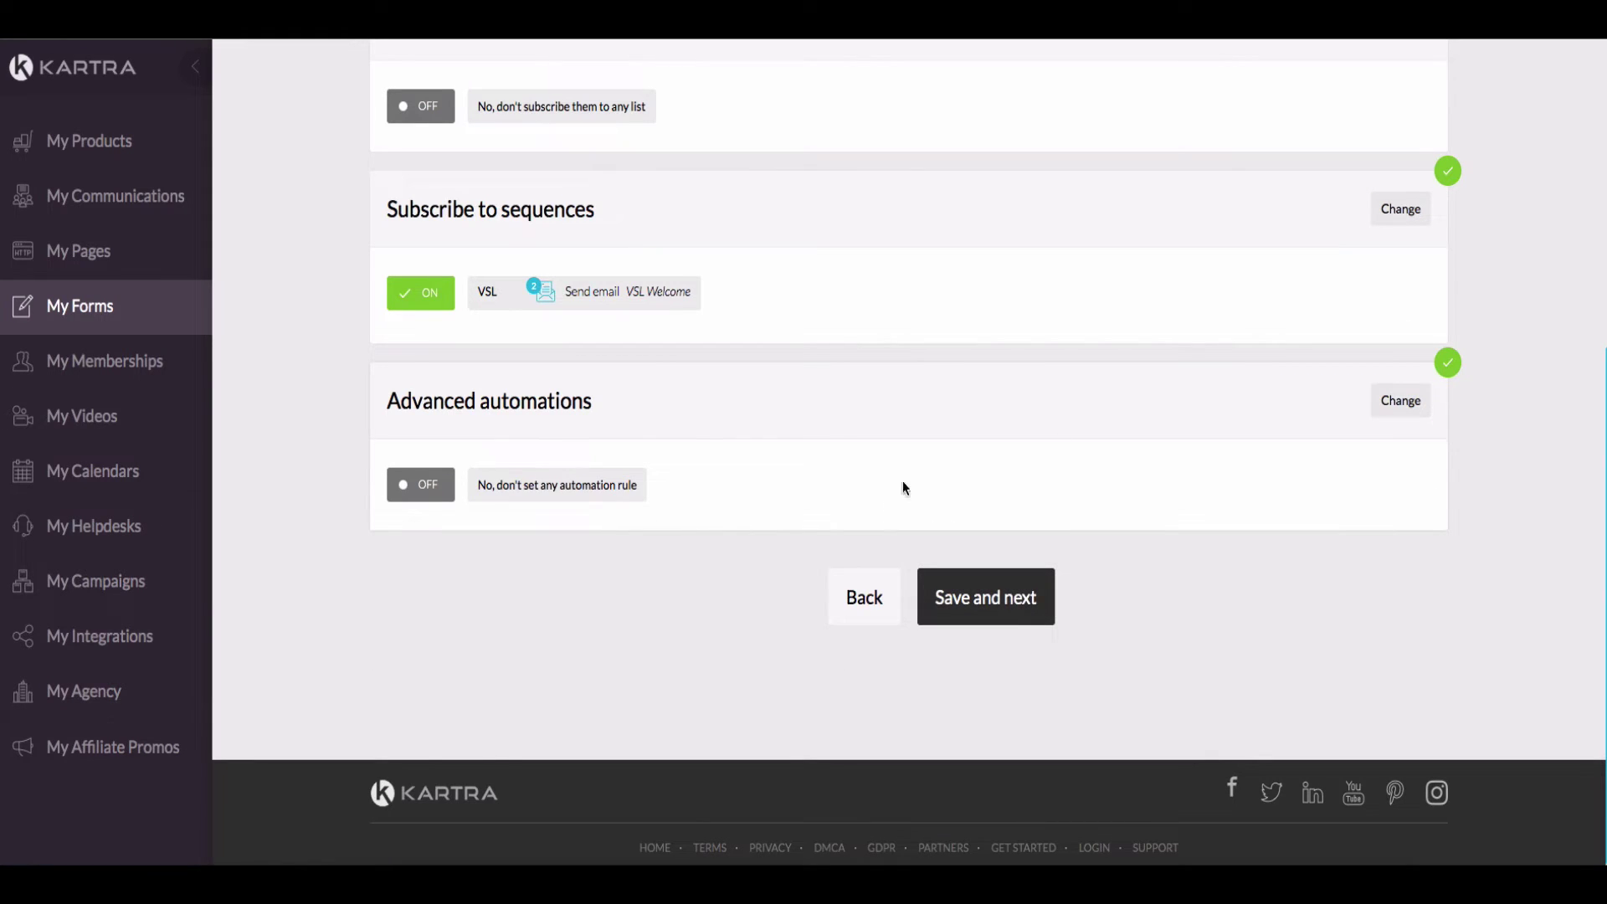
{"action": "scroll", "coordinate": [976, 578], "scroll_direction": "up", "scroll_amount": 4}
{"action": "scroll", "coordinate": [904, 586], "scroll_direction": "down", "scroll_amount": 4}
{"action": "scroll", "coordinate": [910, 540], "scroll_direction": "up", "scroll_amount": 3}
{"action": "scroll", "coordinate": [918, 549], "scroll_direction": "down", "scroll_amount": 3}
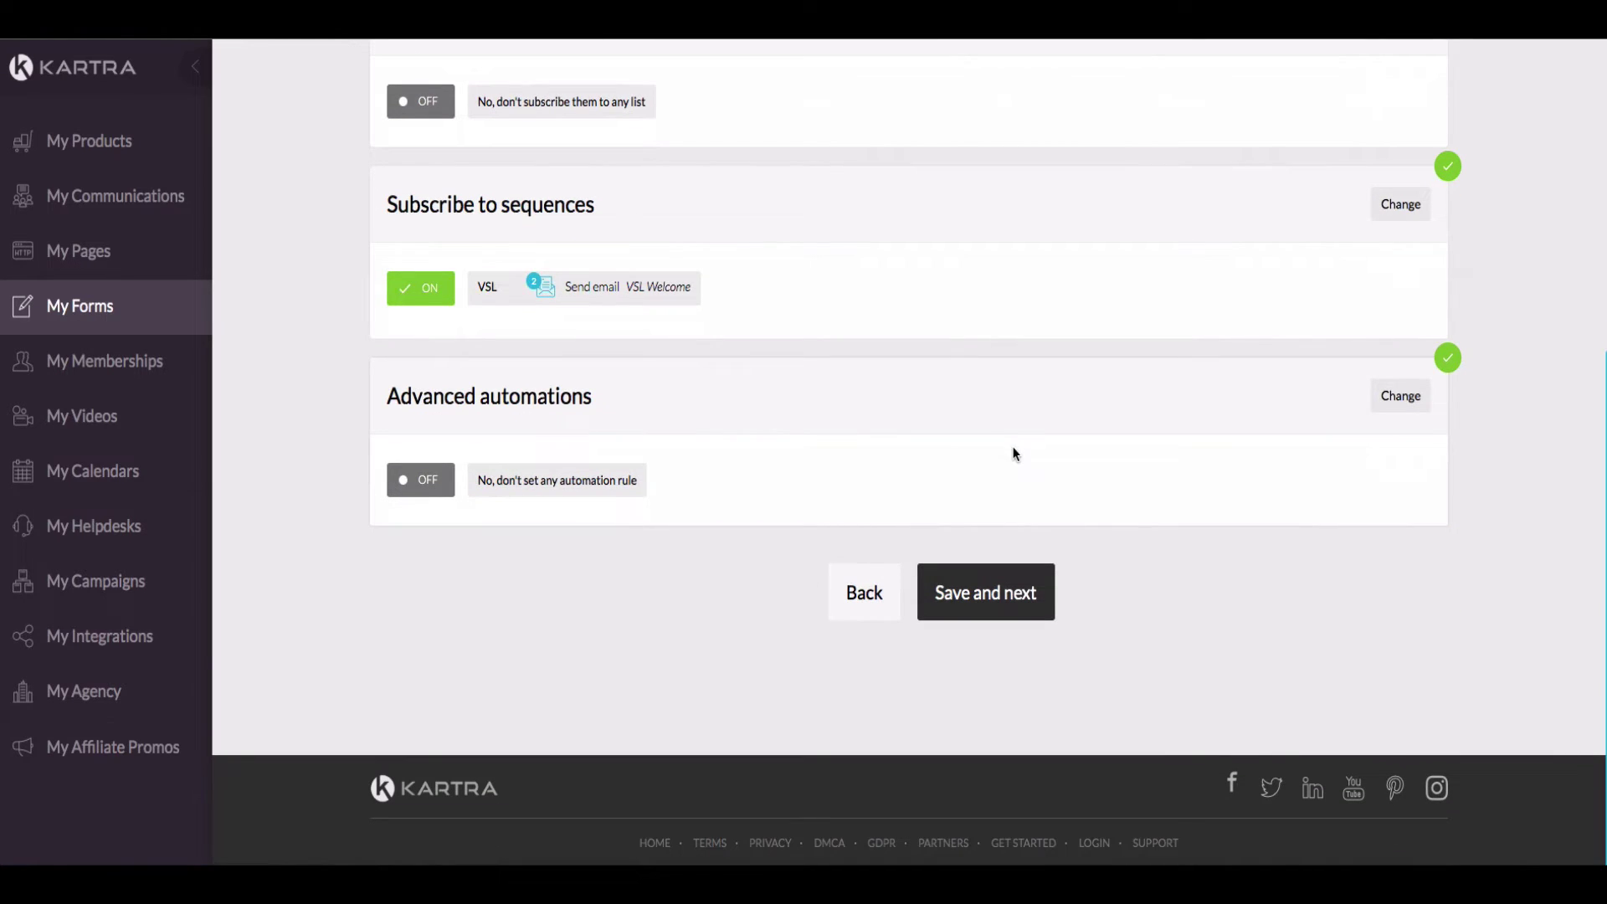
{"action": "scroll", "coordinate": [1030, 452], "scroll_direction": "up", "scroll_amount": 4}
{"action": "scroll", "coordinate": [1032, 468], "scroll_direction": "down", "scroll_amount": 4}
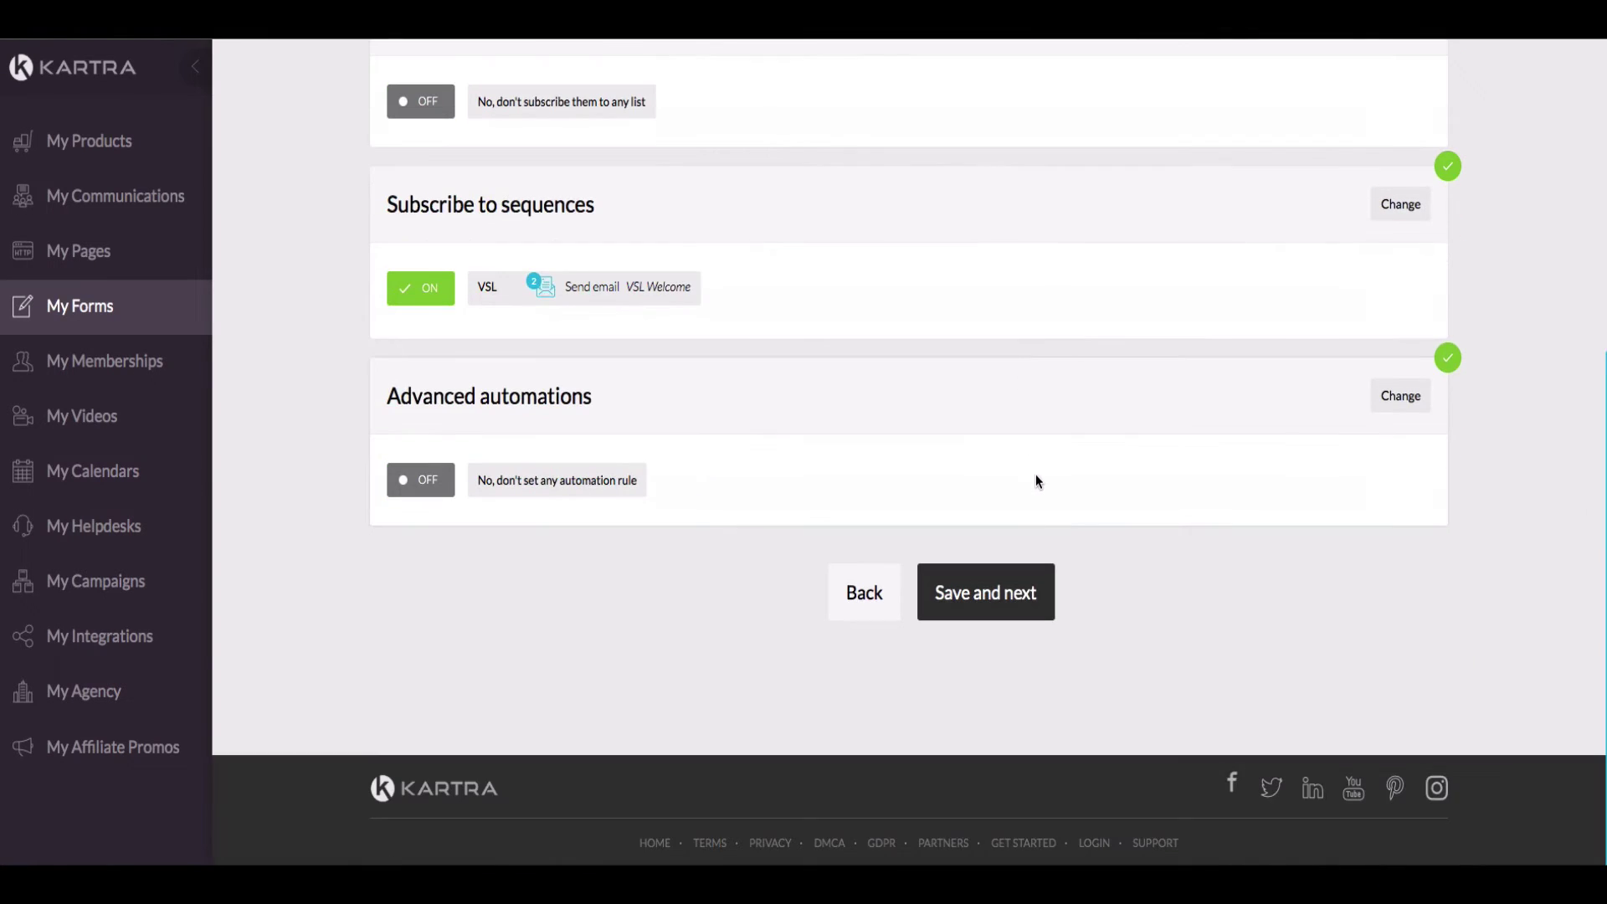
{"action": "left_click", "coordinate": [1042, 594]}
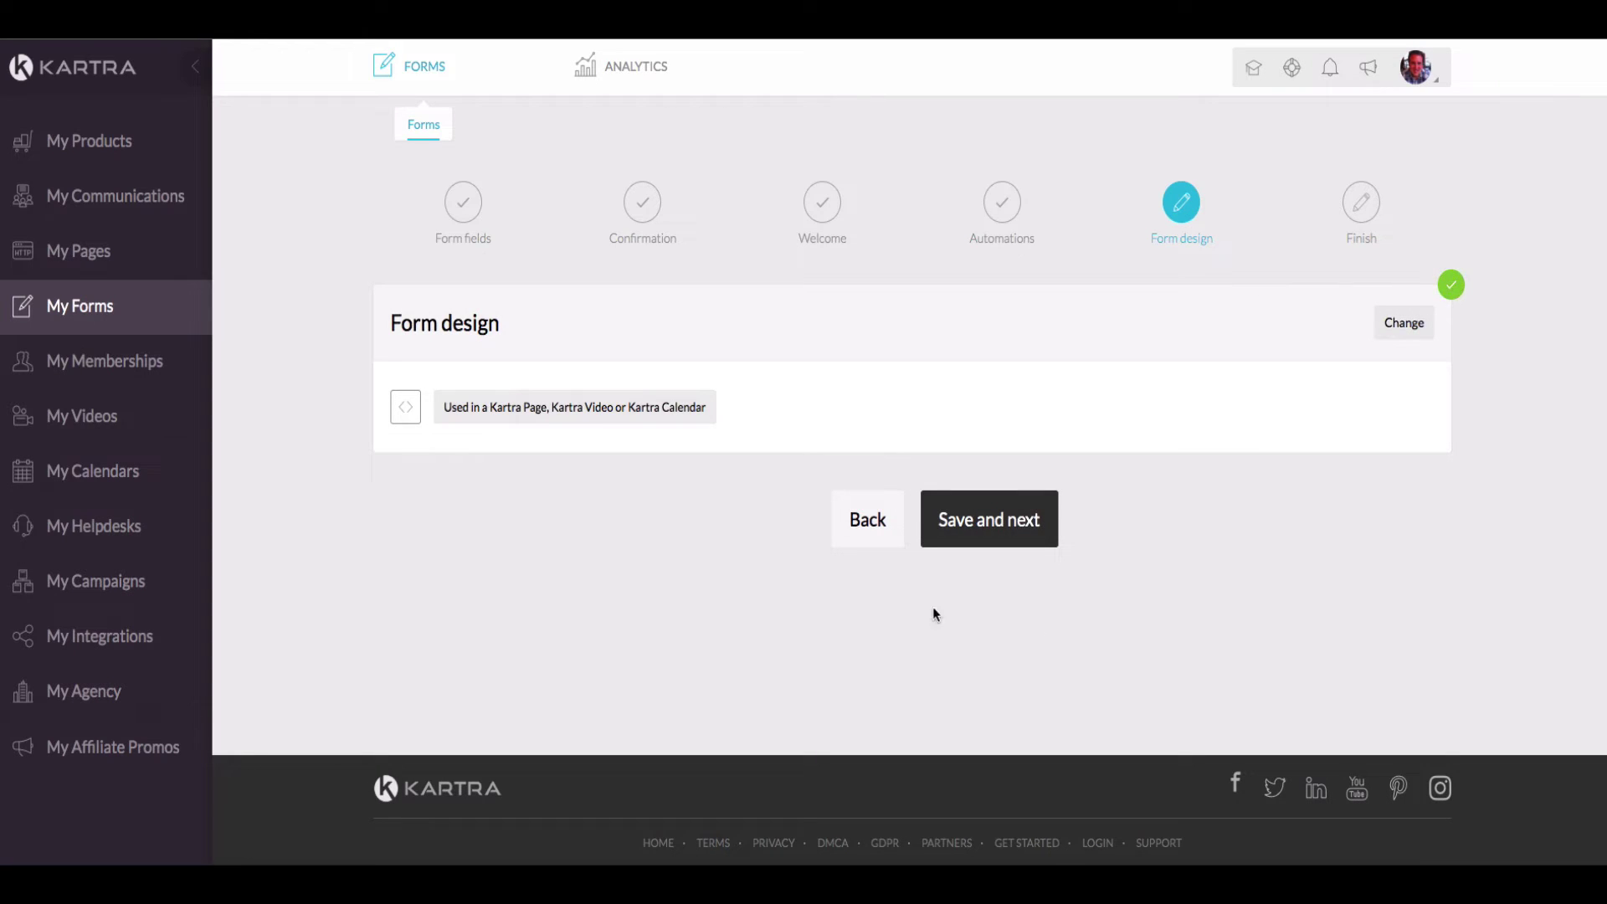
Open the form design settings and compare displaying the form in Kartra with embedding it on an own site.
{"action": "left_click", "coordinate": [1404, 323]}
{"action": "scroll", "coordinate": [1085, 368], "scroll_direction": "down", "scroll_amount": 3}
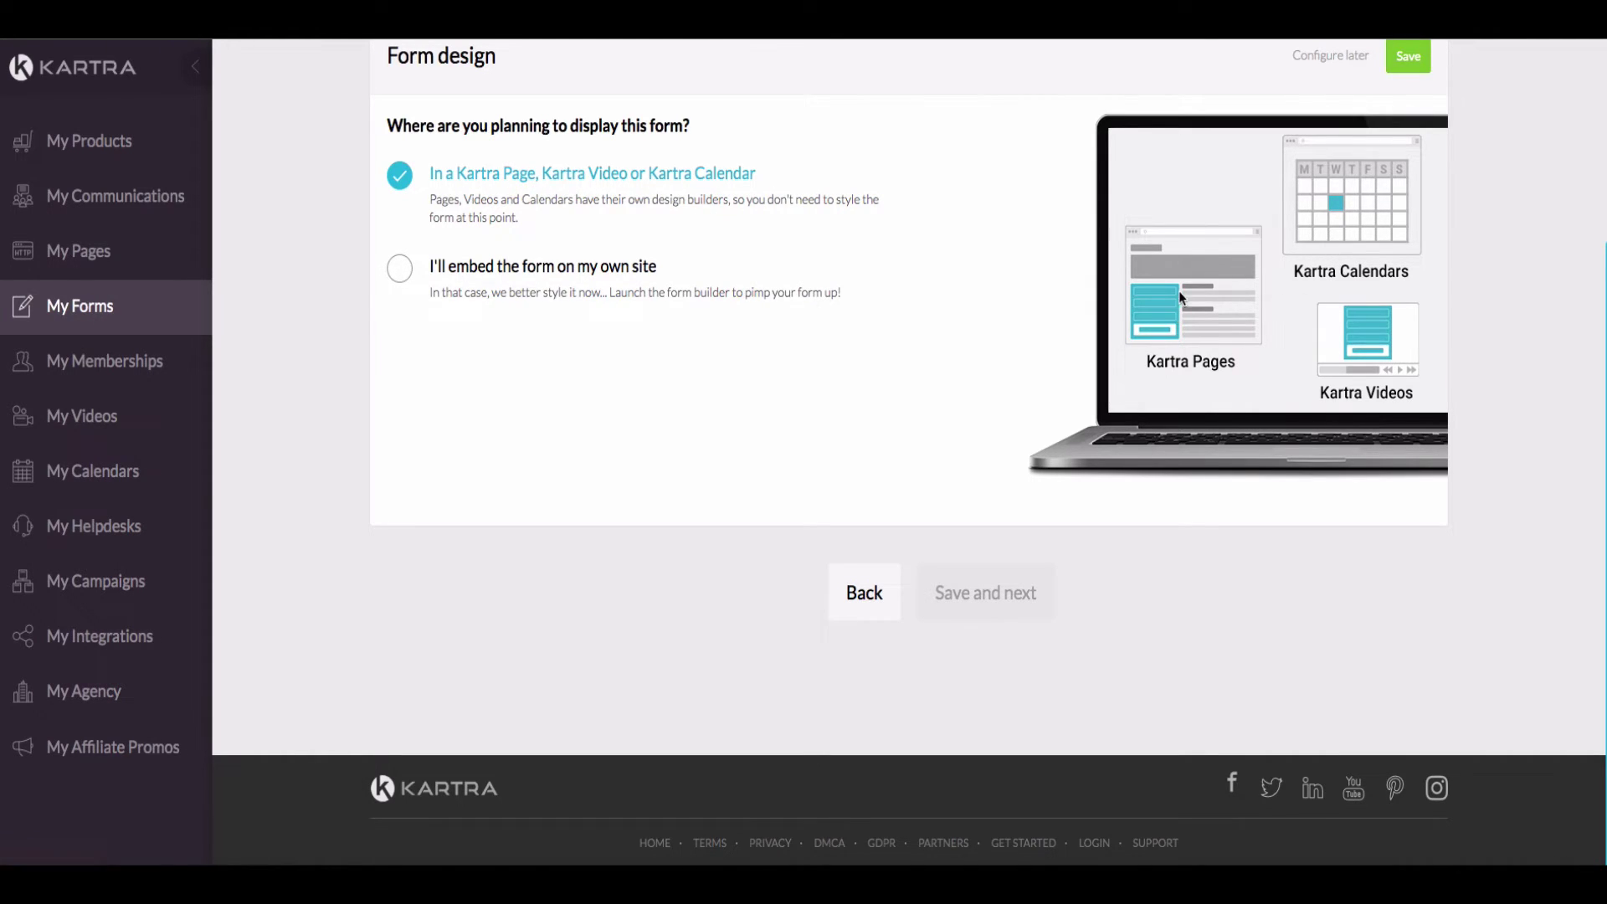
{"action": "left_click", "coordinate": [400, 268]}
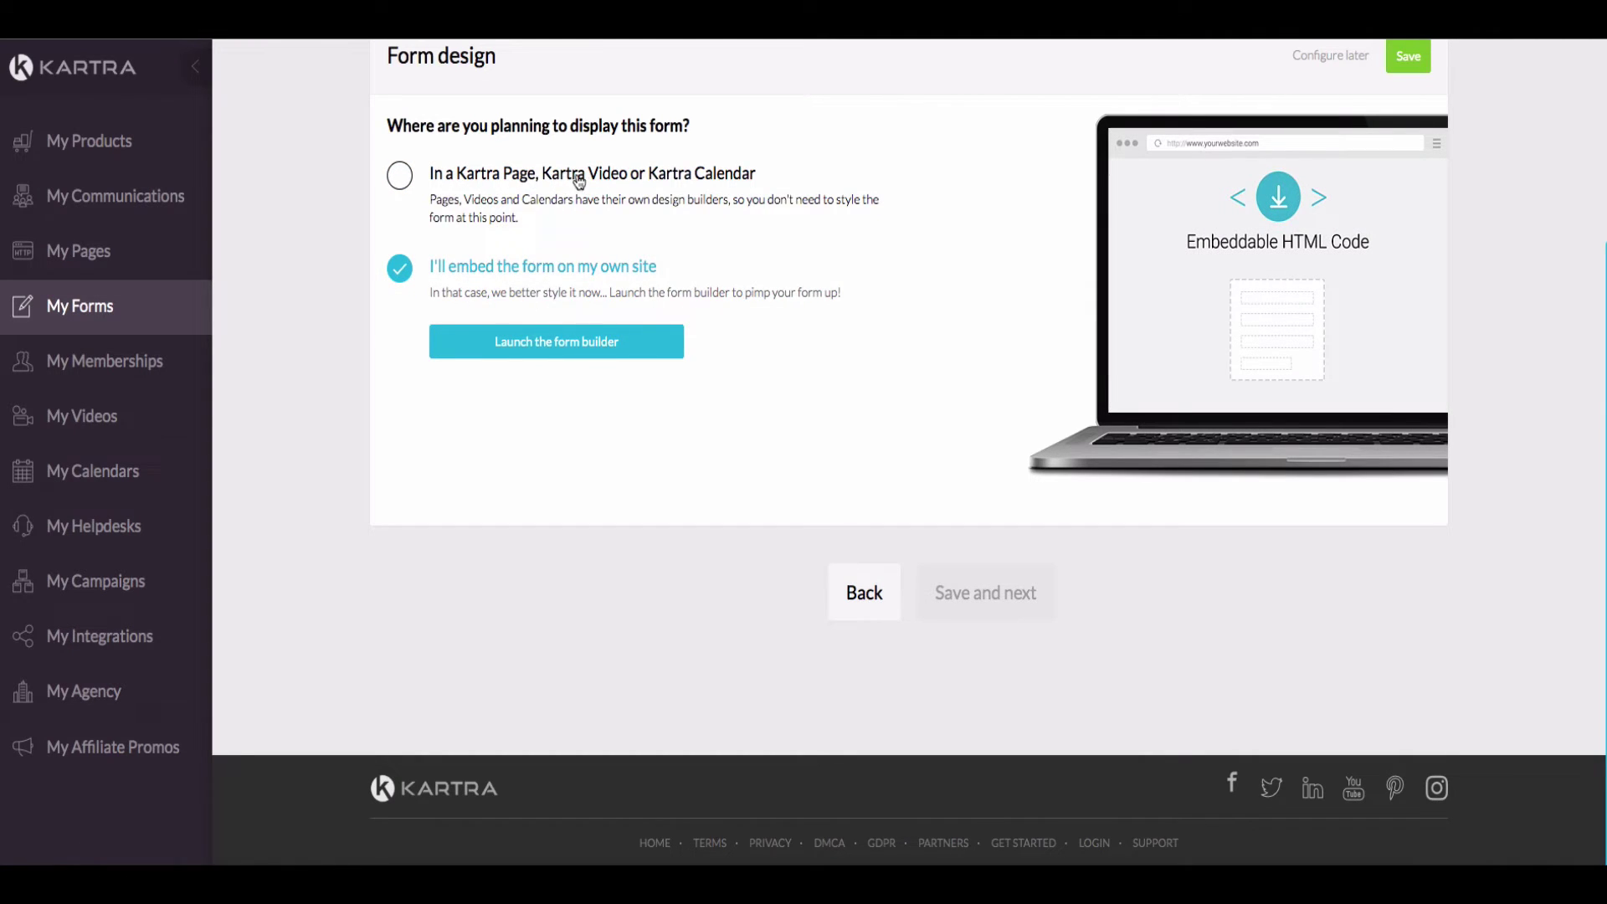
{"action": "left_click", "coordinate": [562, 194]}
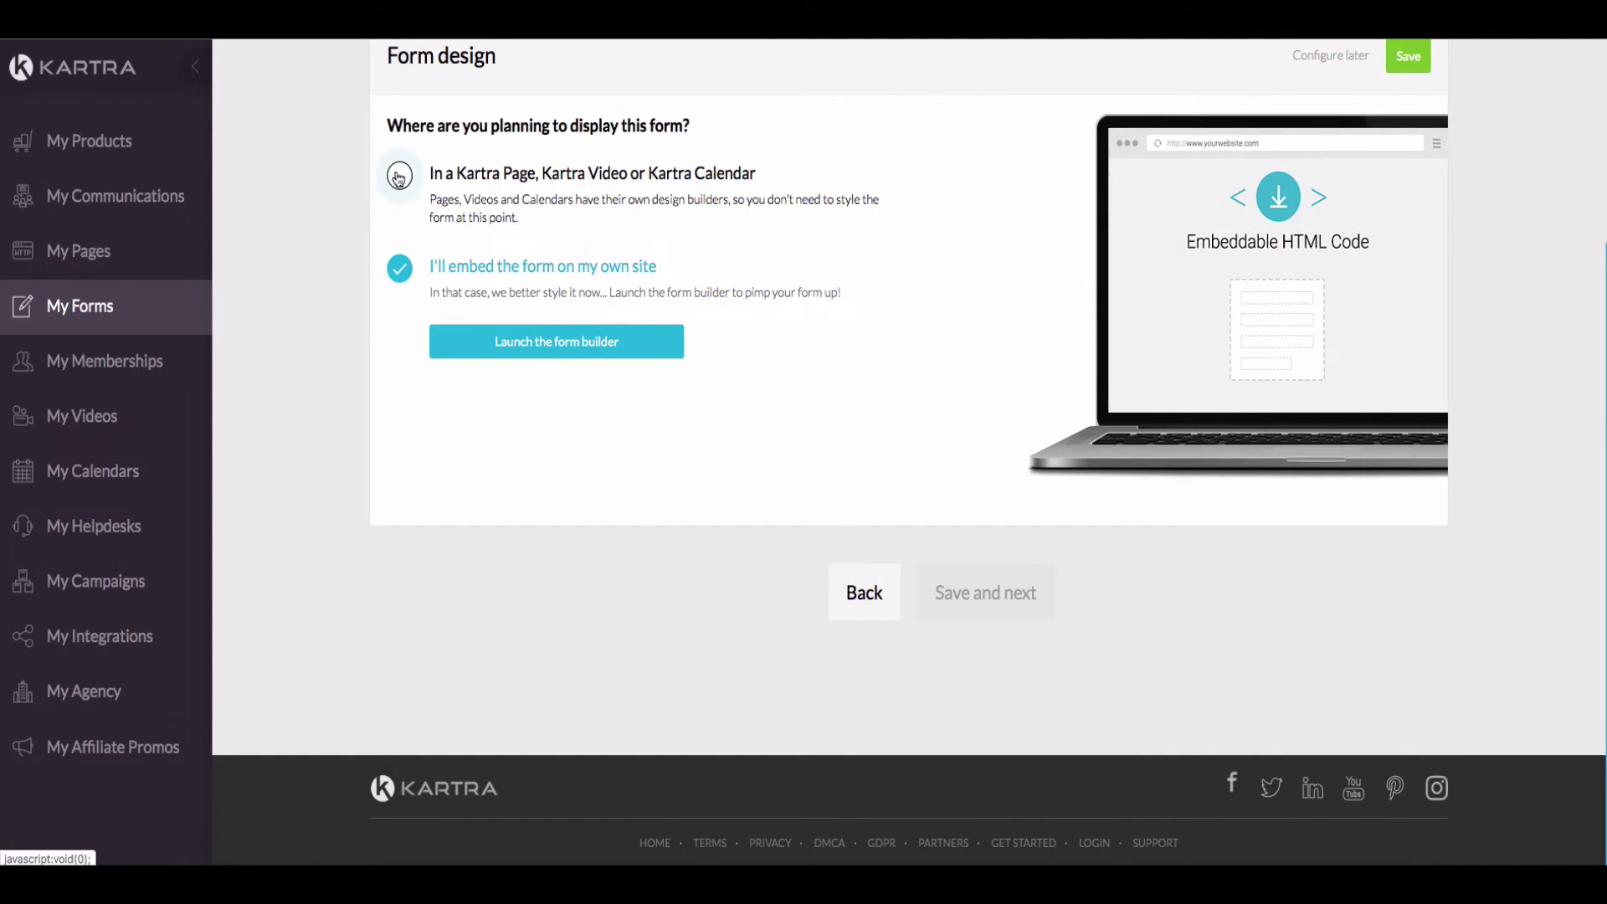
{"action": "left_click", "coordinate": [399, 268]}
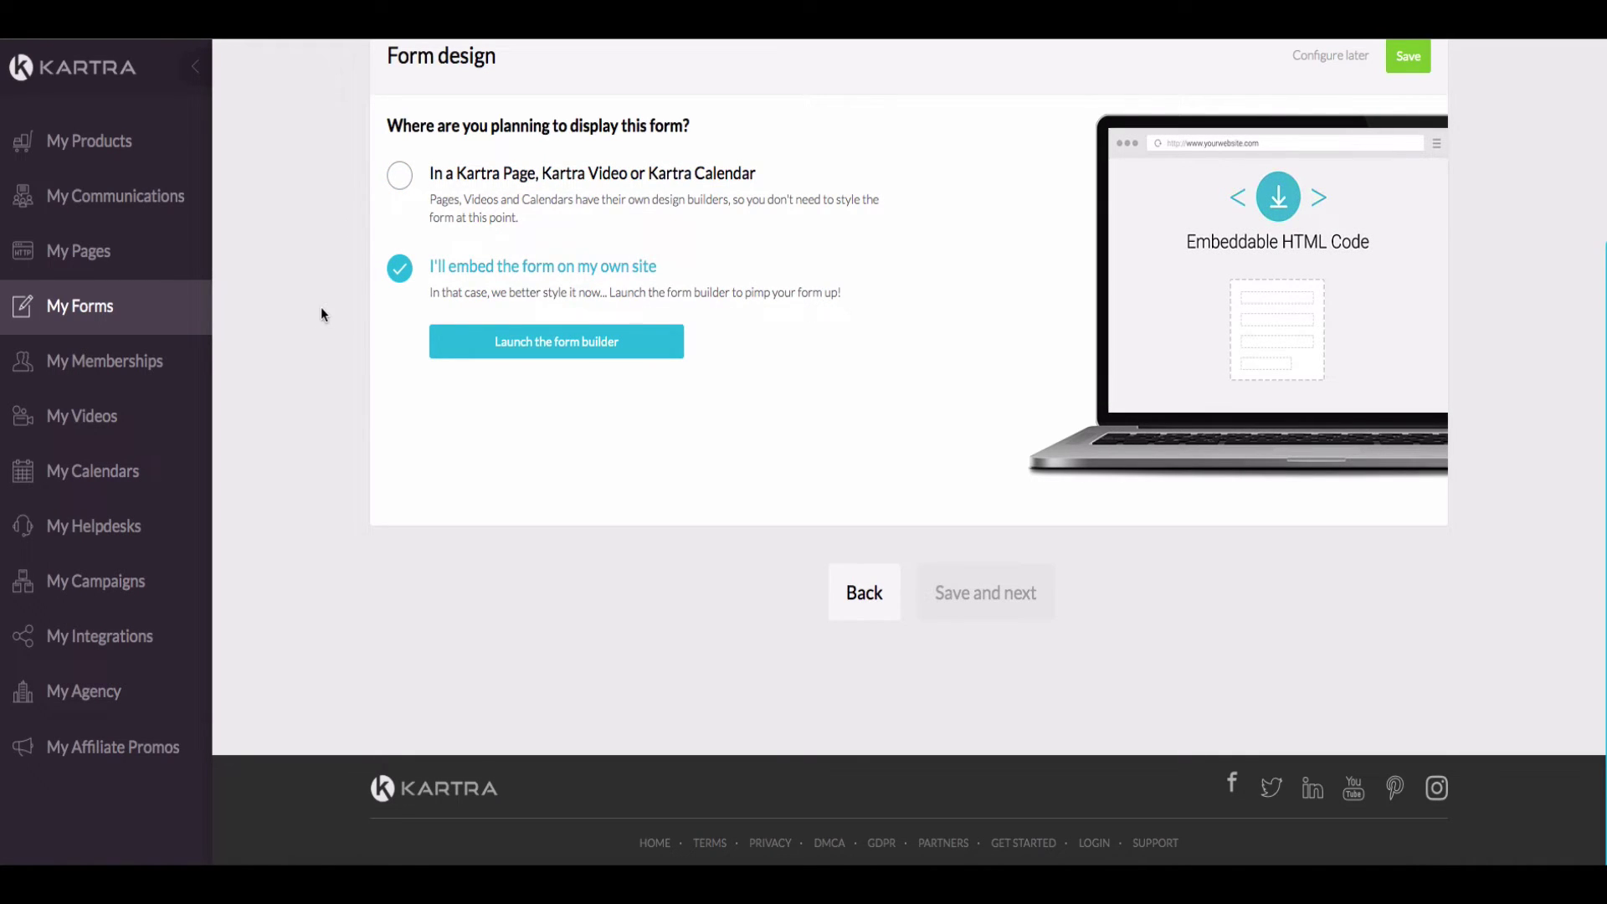
{"action": "left_click", "coordinate": [399, 177]}
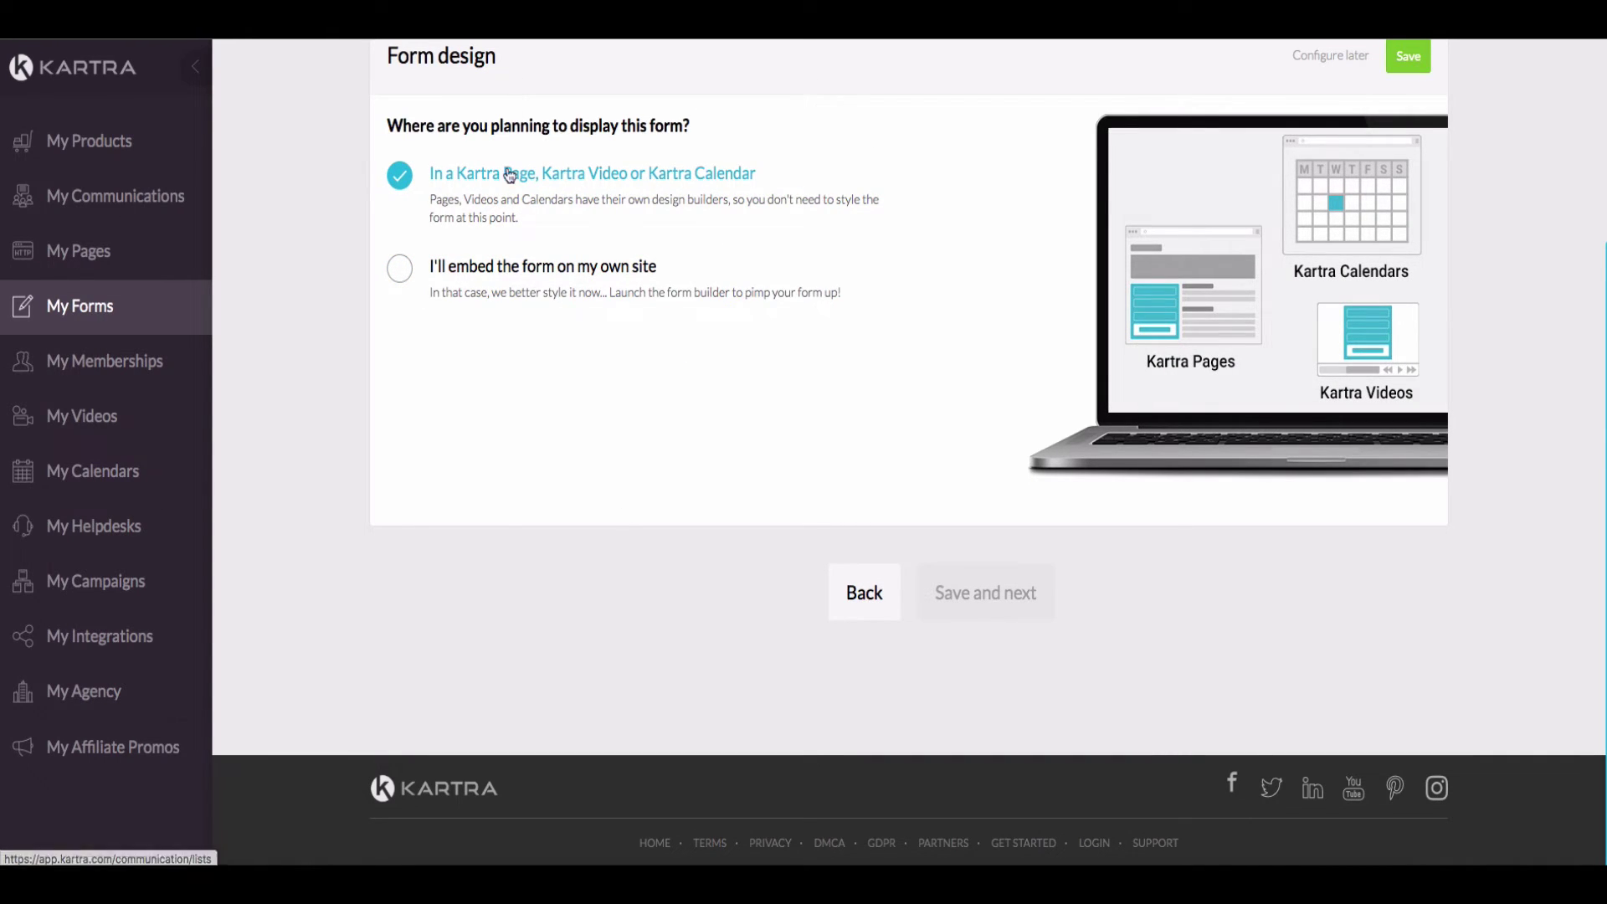
{"action": "left_click", "coordinate": [400, 269]}
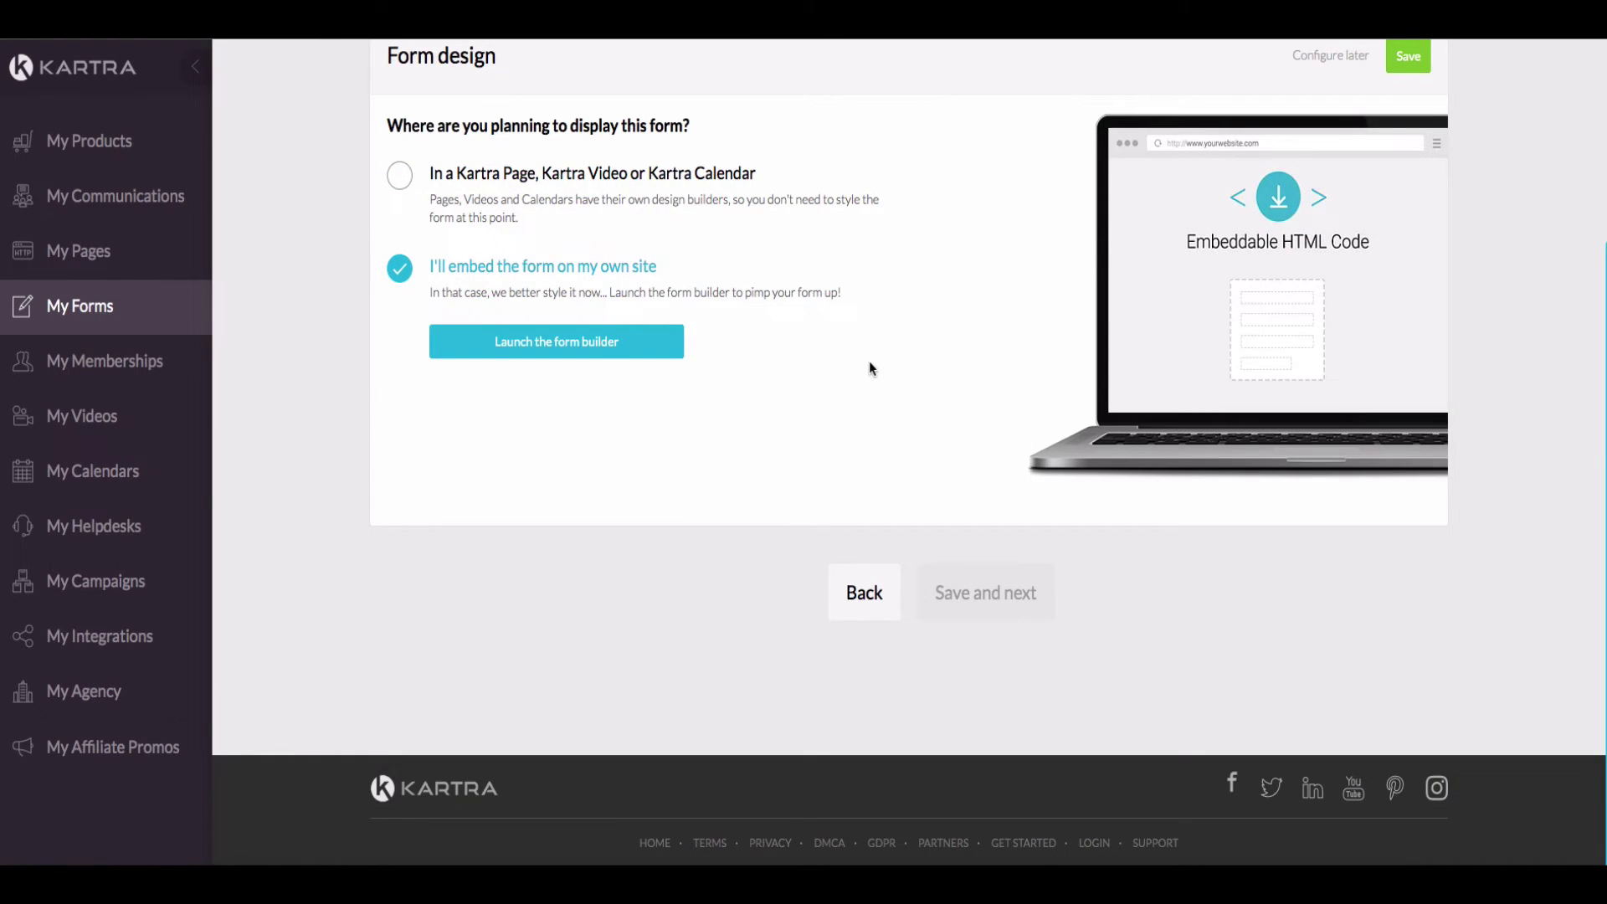
{"action": "scroll", "coordinate": [869, 369], "scroll_direction": "up", "scroll_amount": 2}
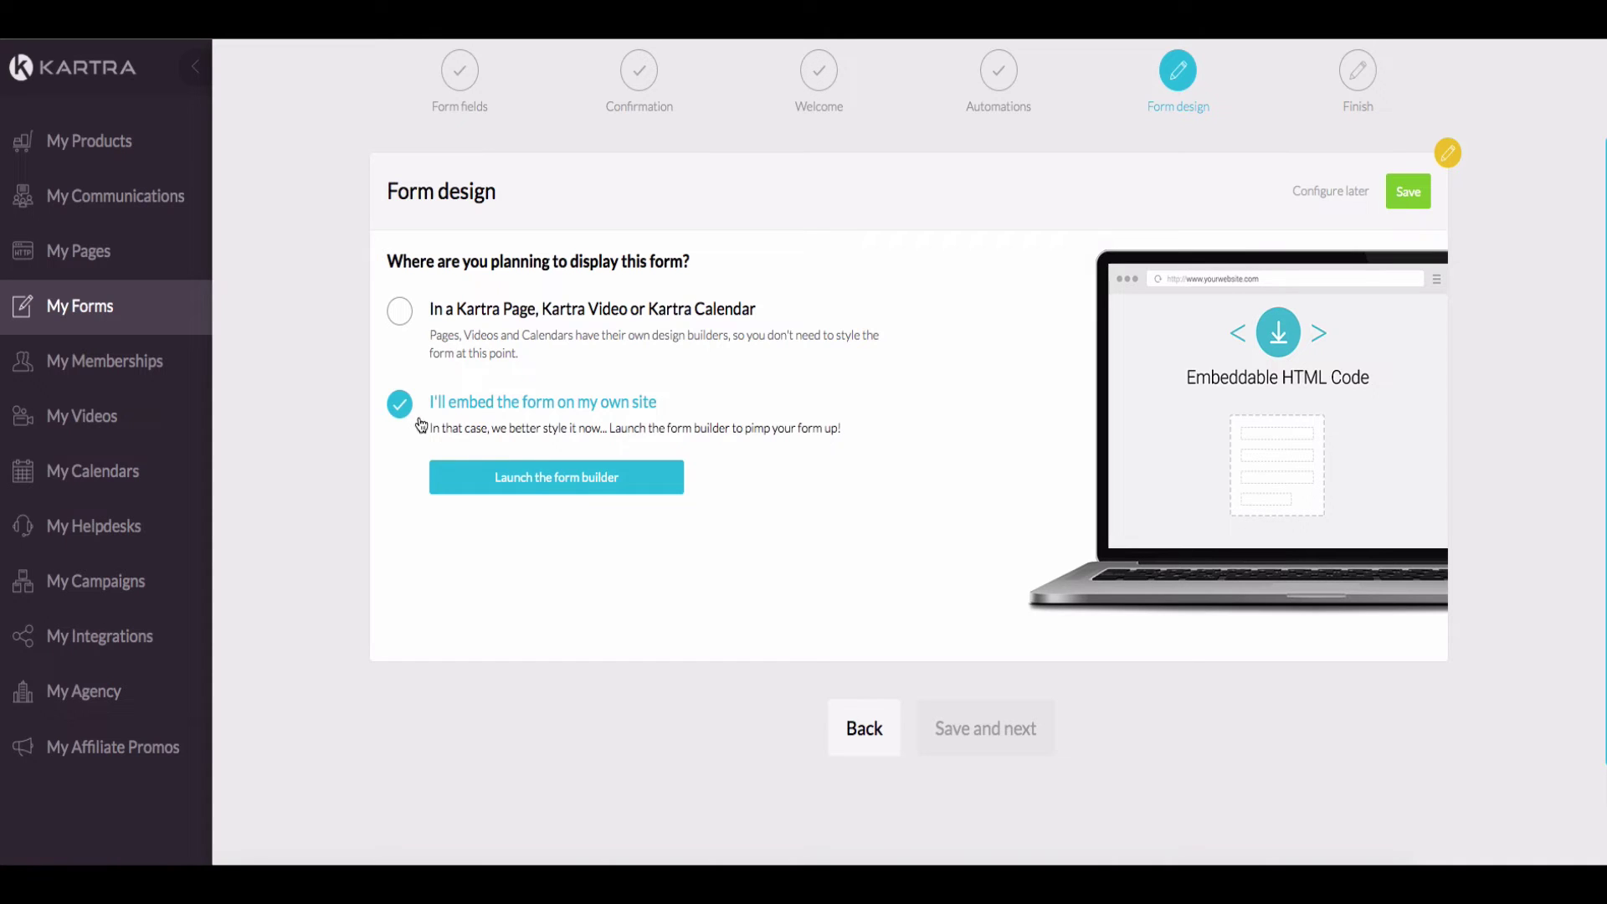
Set the form to display "In a Kartra Page, Kartra Video or Kartra Calendar", save the design and advance to Finish.
{"action": "left_click", "coordinate": [398, 332]}
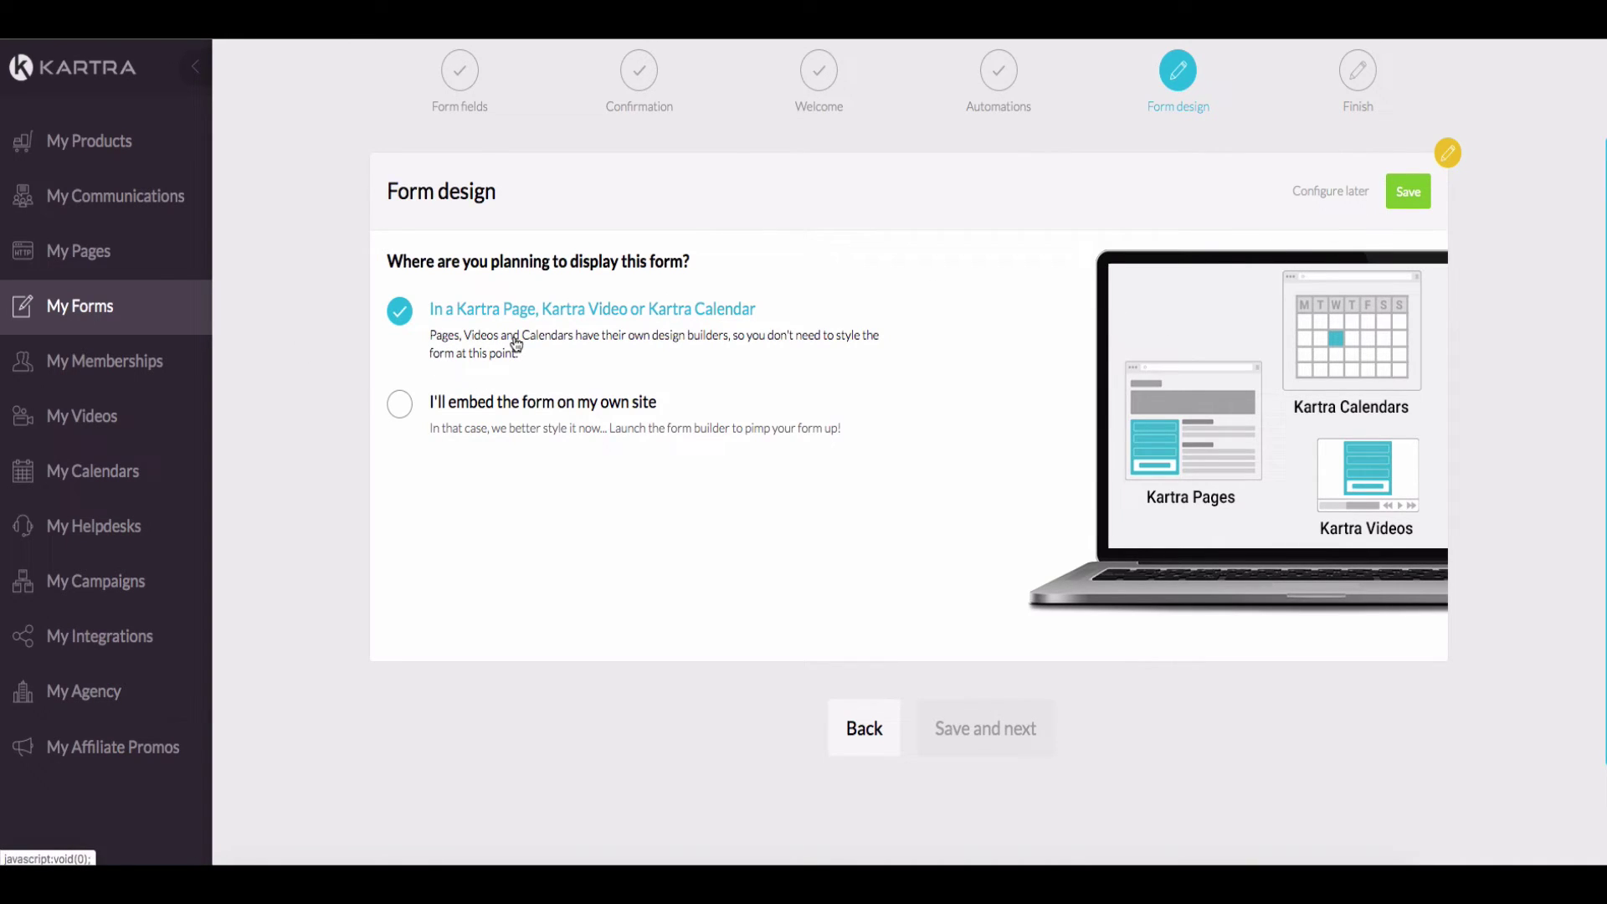
{"action": "scroll", "coordinate": [568, 317], "scroll_direction": "up", "scroll_amount": 1}
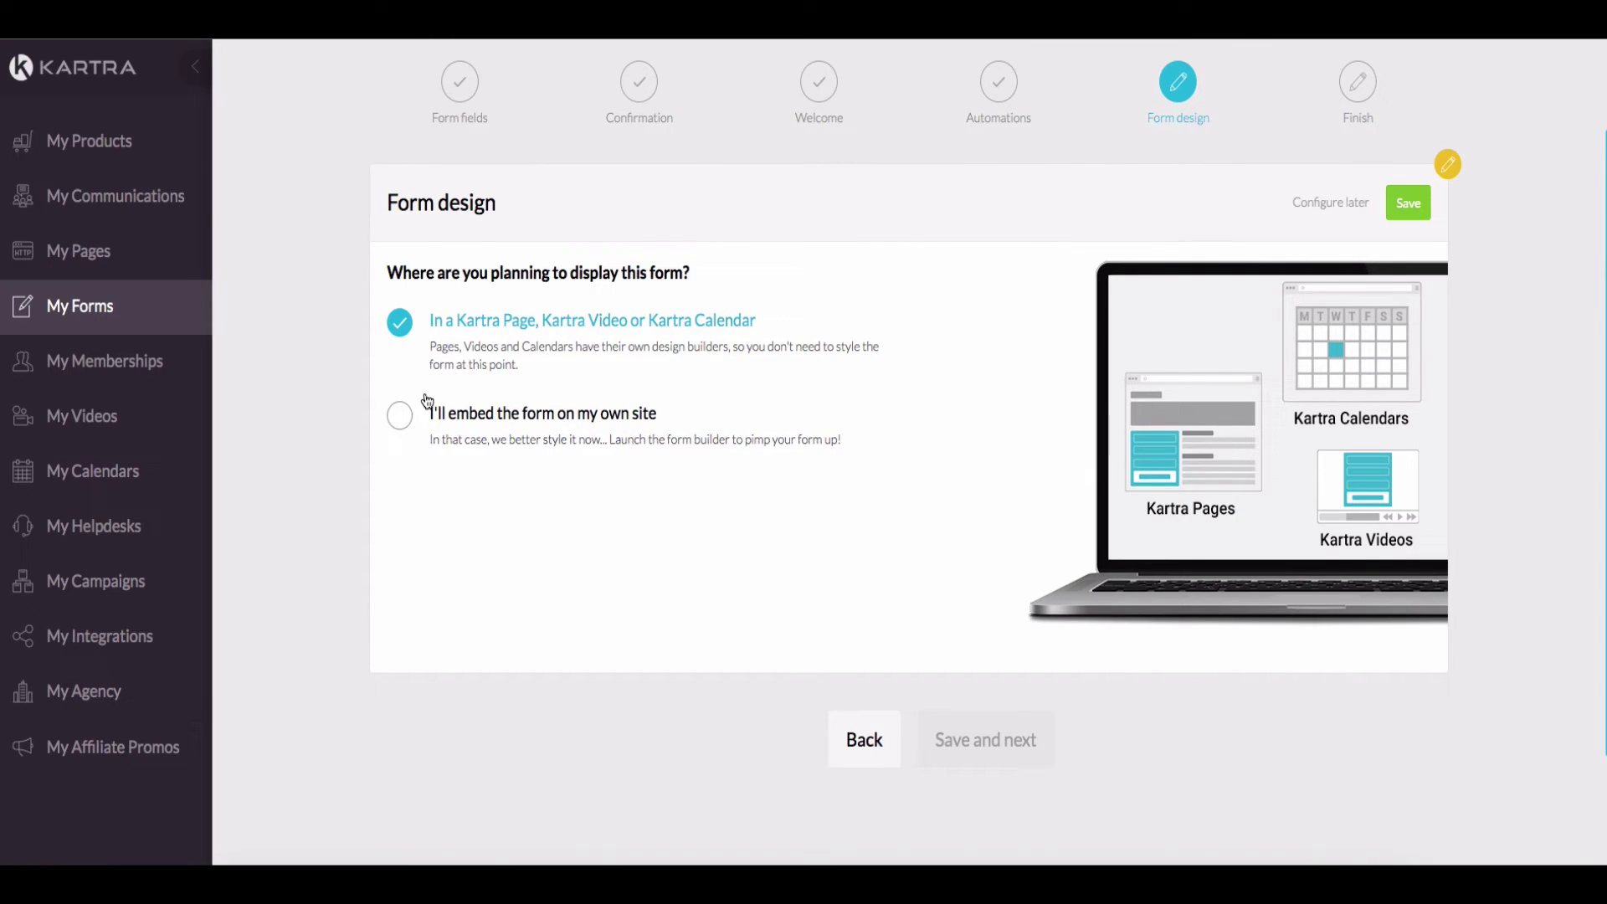
{"action": "left_click", "coordinate": [1409, 202]}
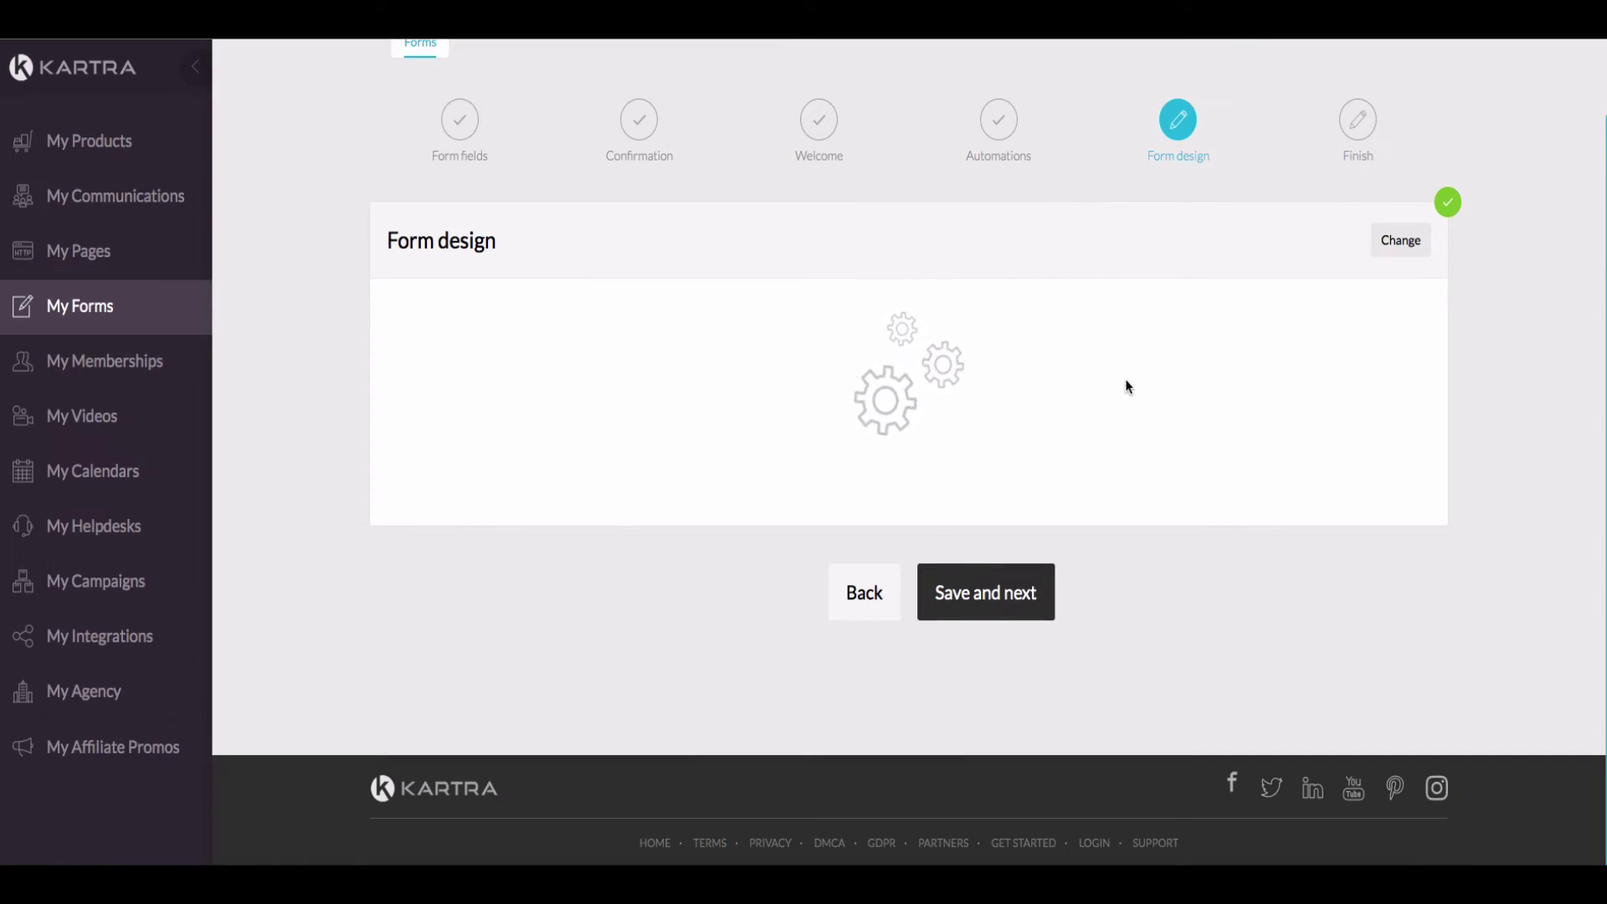
{"action": "left_click", "coordinate": [1023, 517]}
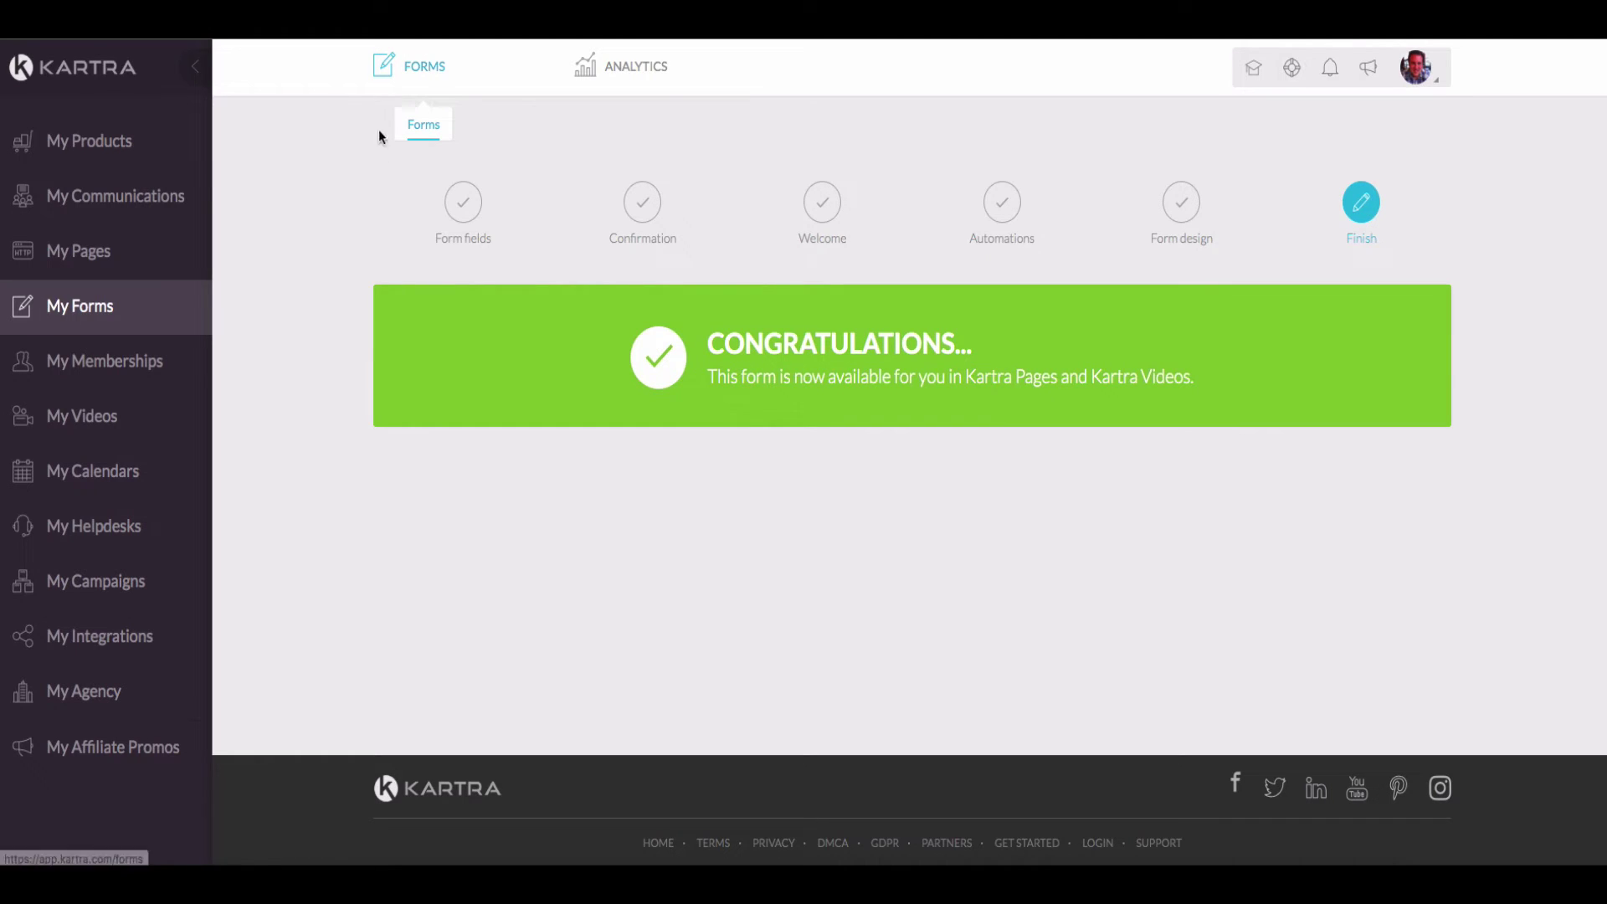
Start a new page from the Squeeze Pages template with the forest background and centred opt-in form, and launch its builder.
{"action": "left_click", "coordinate": [78, 251]}
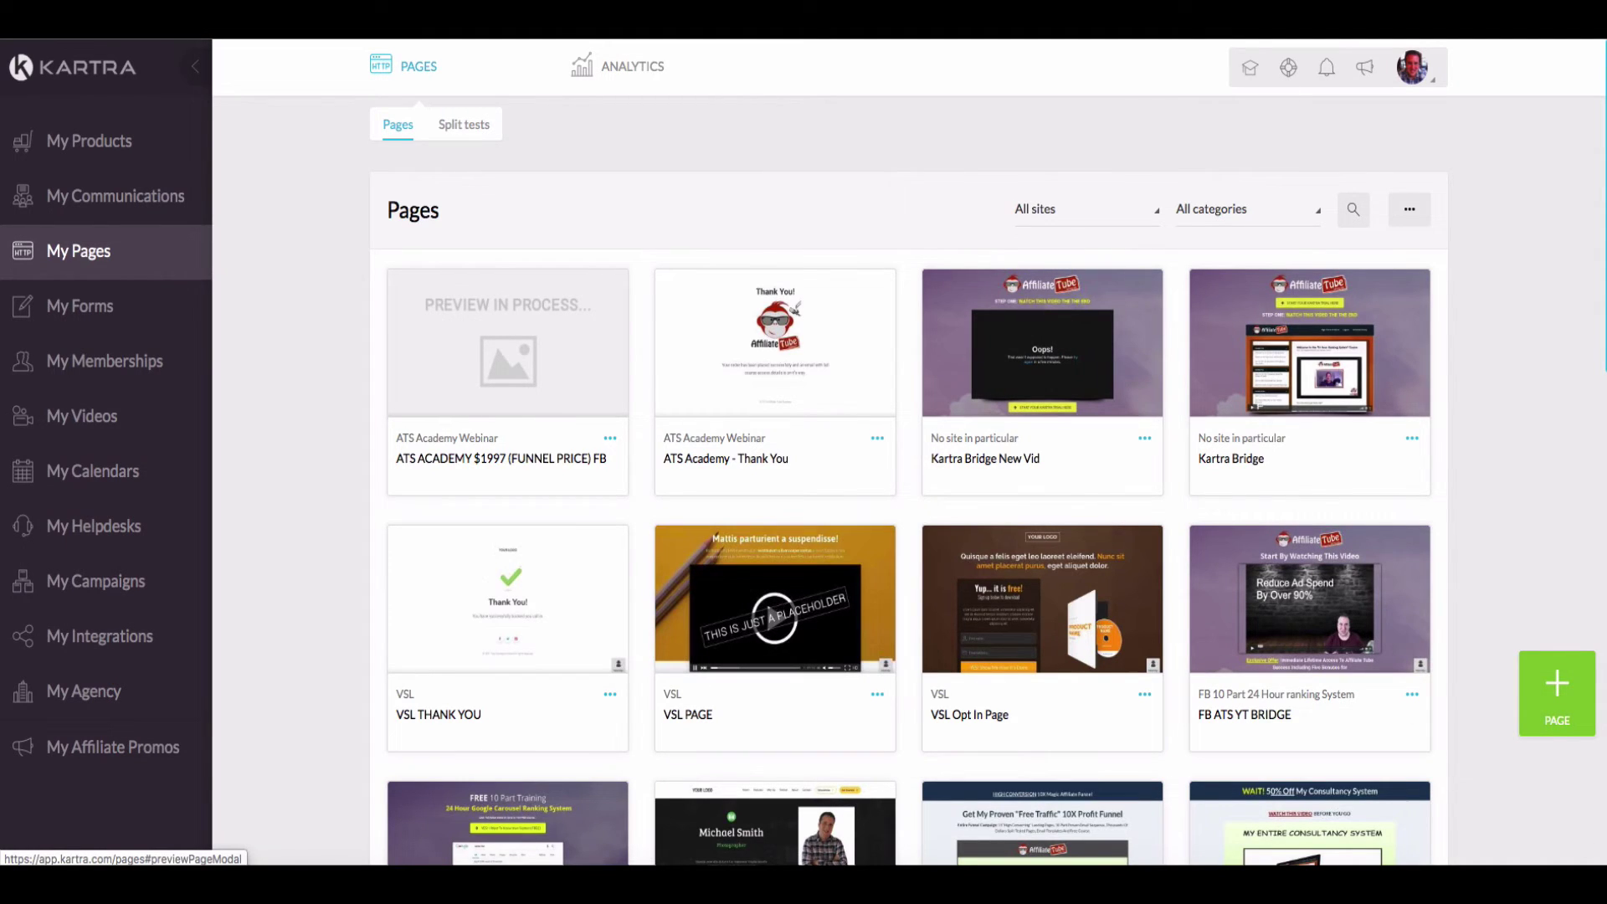
{"action": "left_click", "coordinate": [1540, 709]}
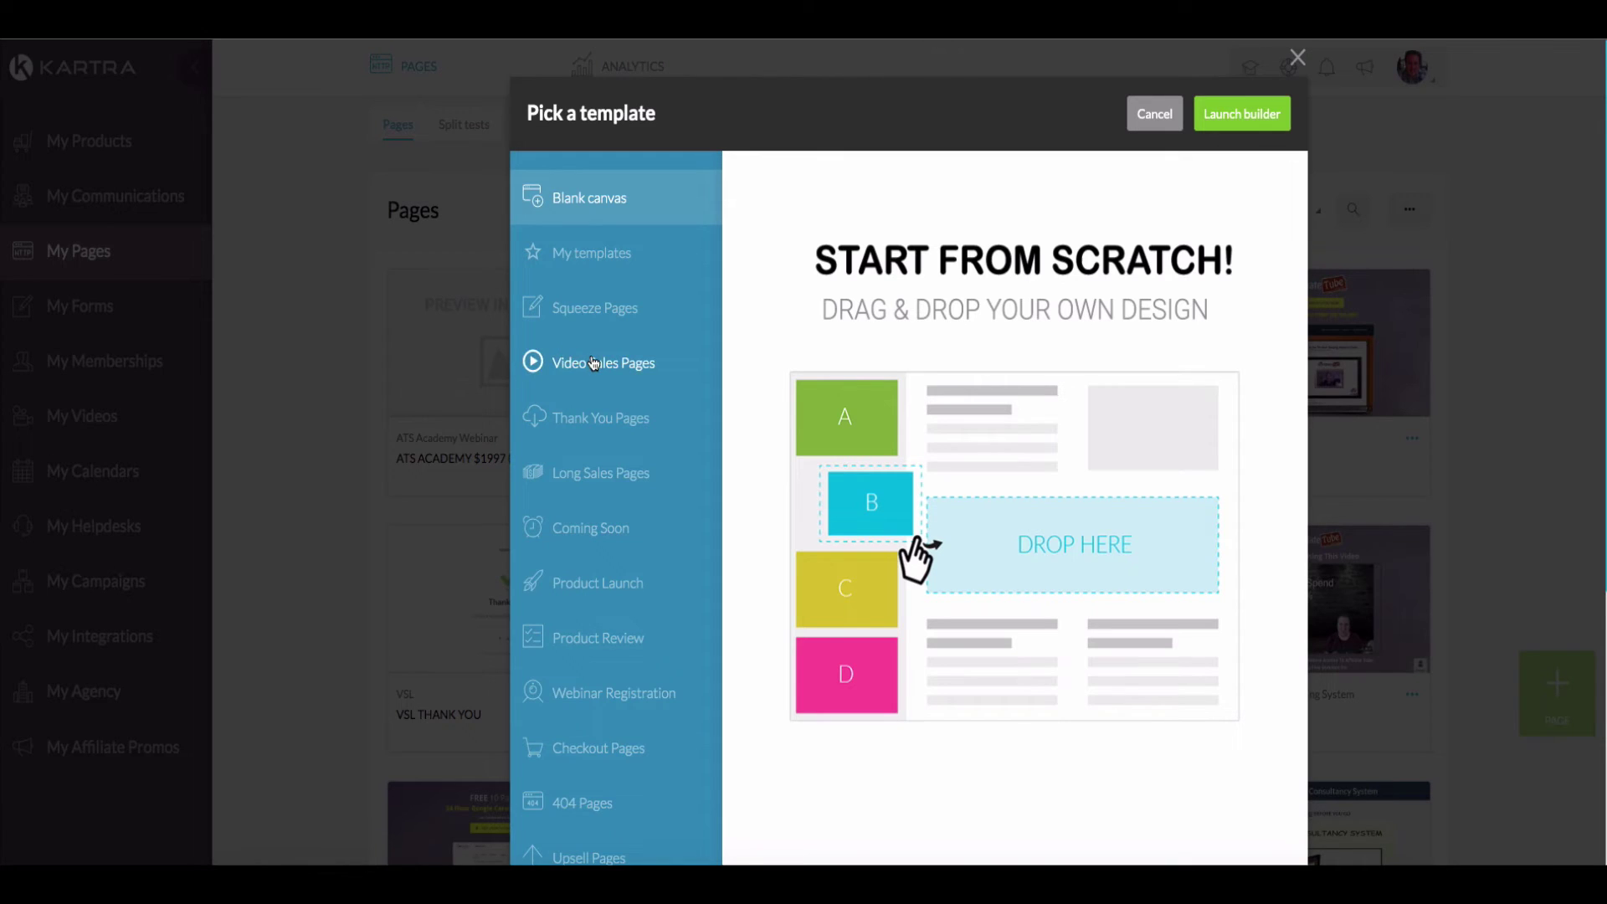
{"action": "left_click", "coordinate": [593, 307]}
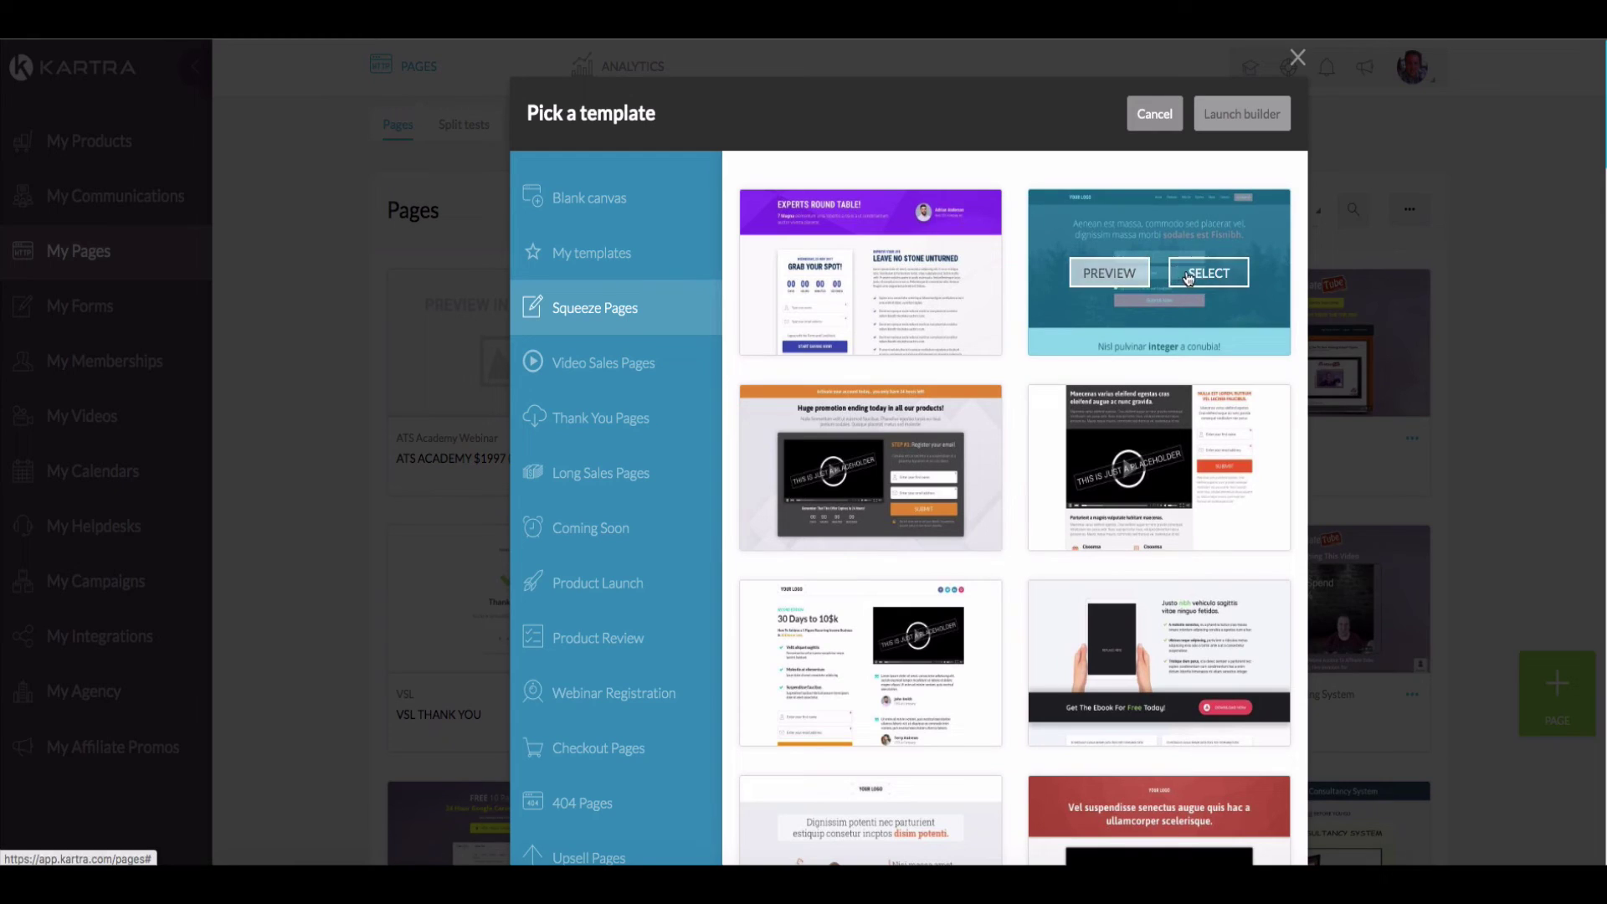
{"action": "left_click", "coordinate": [1192, 276]}
{"action": "left_click", "coordinate": [1235, 112]}
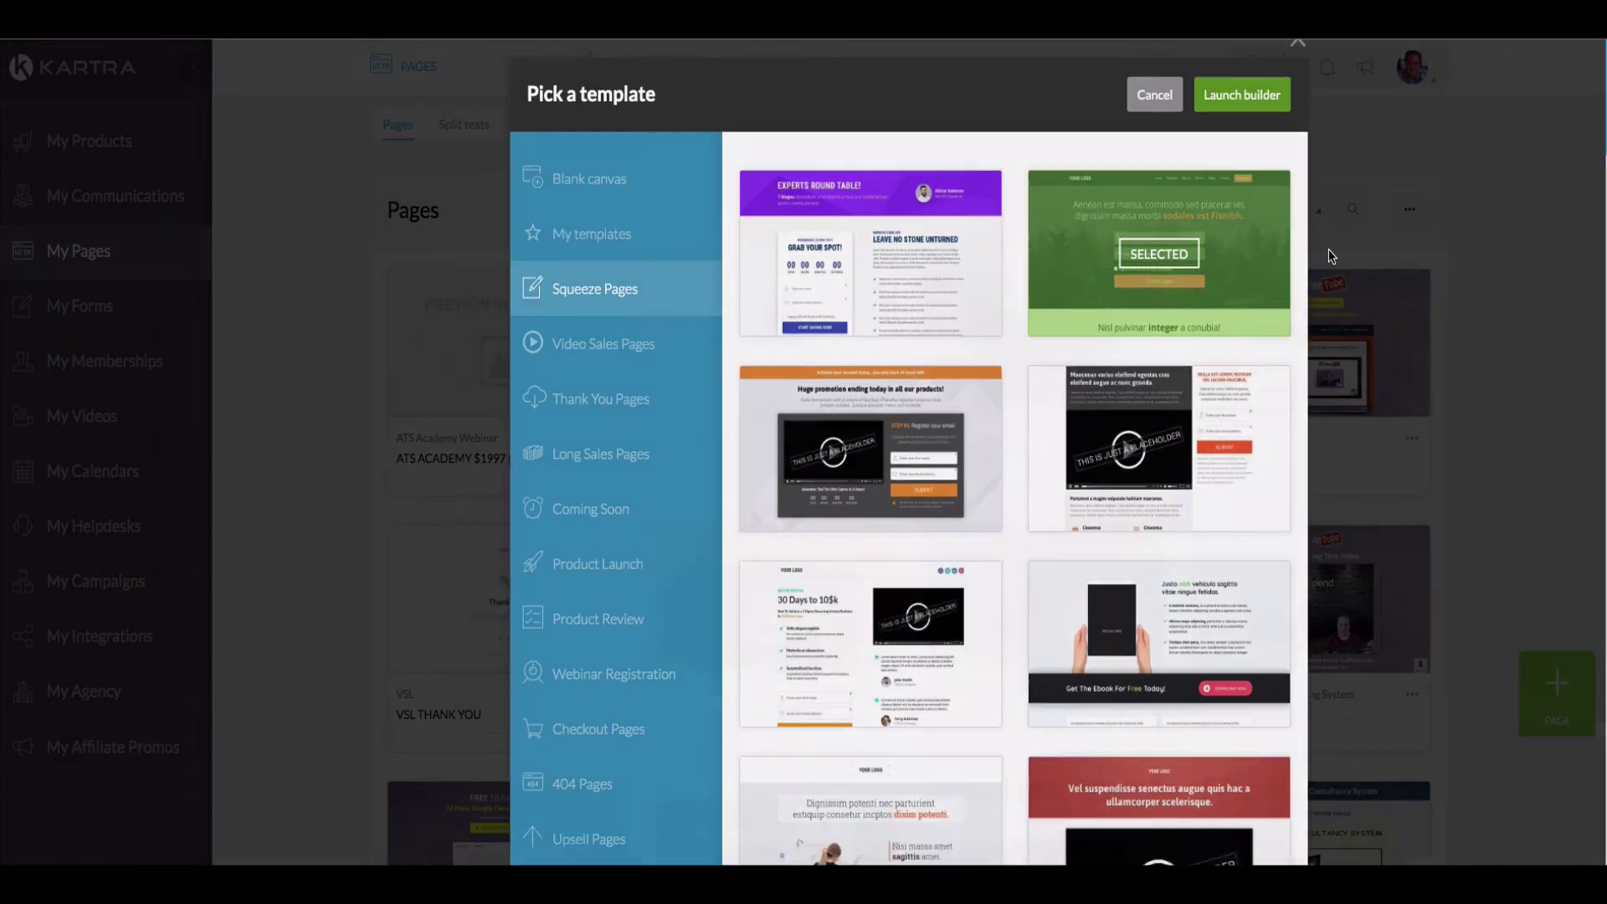
Create the page with the name KFB, no site in particular and no category in particular.
{"action": "left_click", "coordinate": [854, 213]}
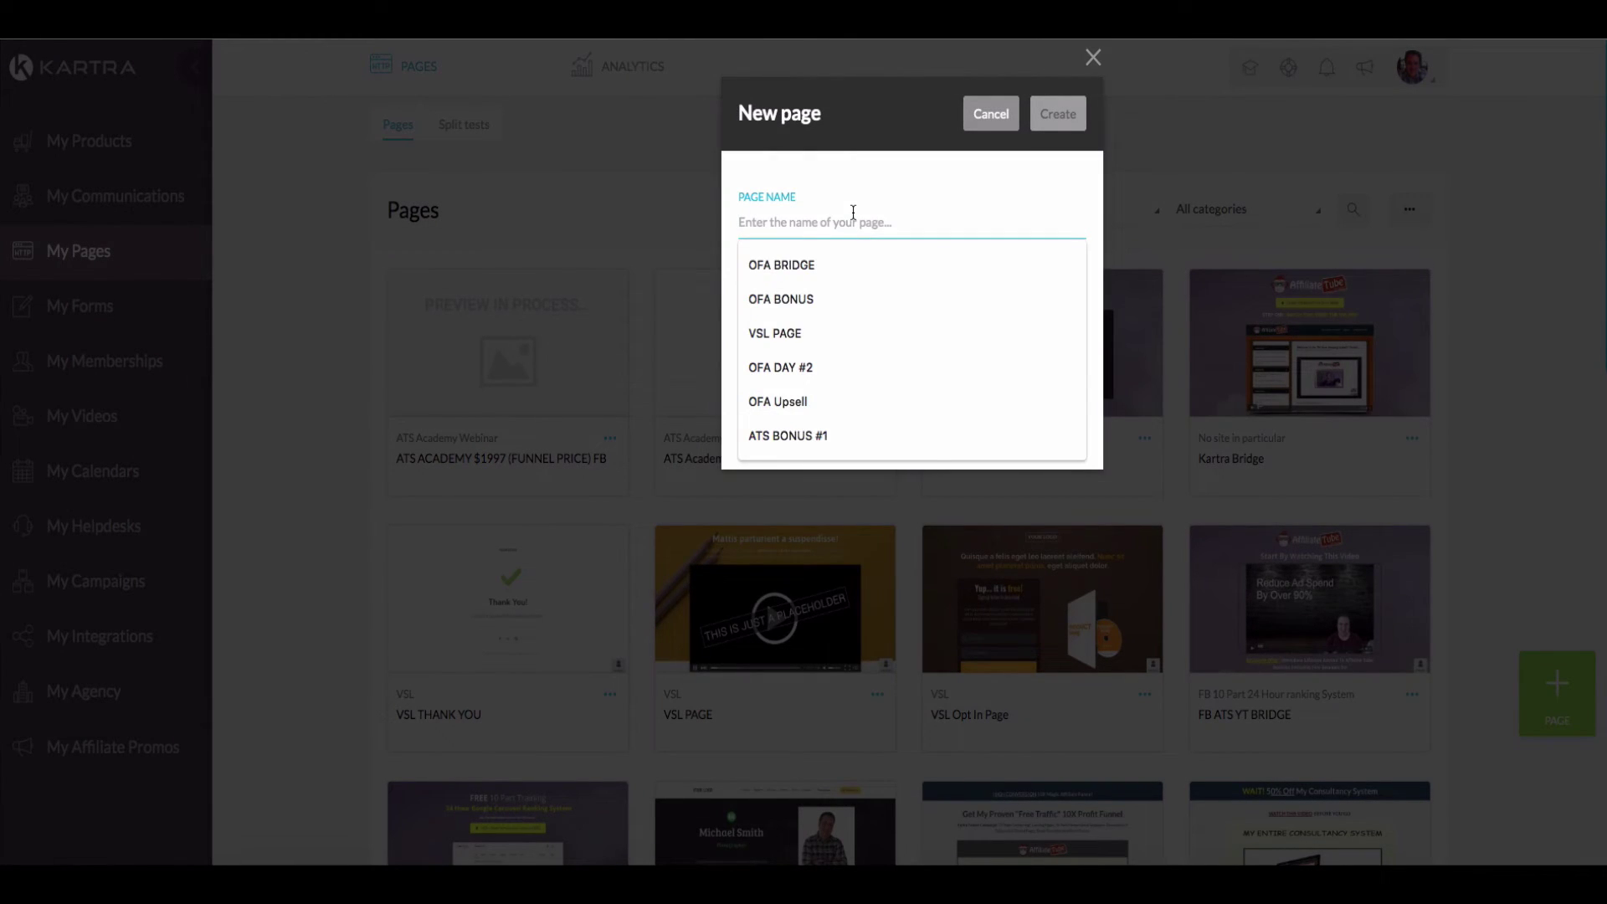
{"action": "type", "text": "K"}
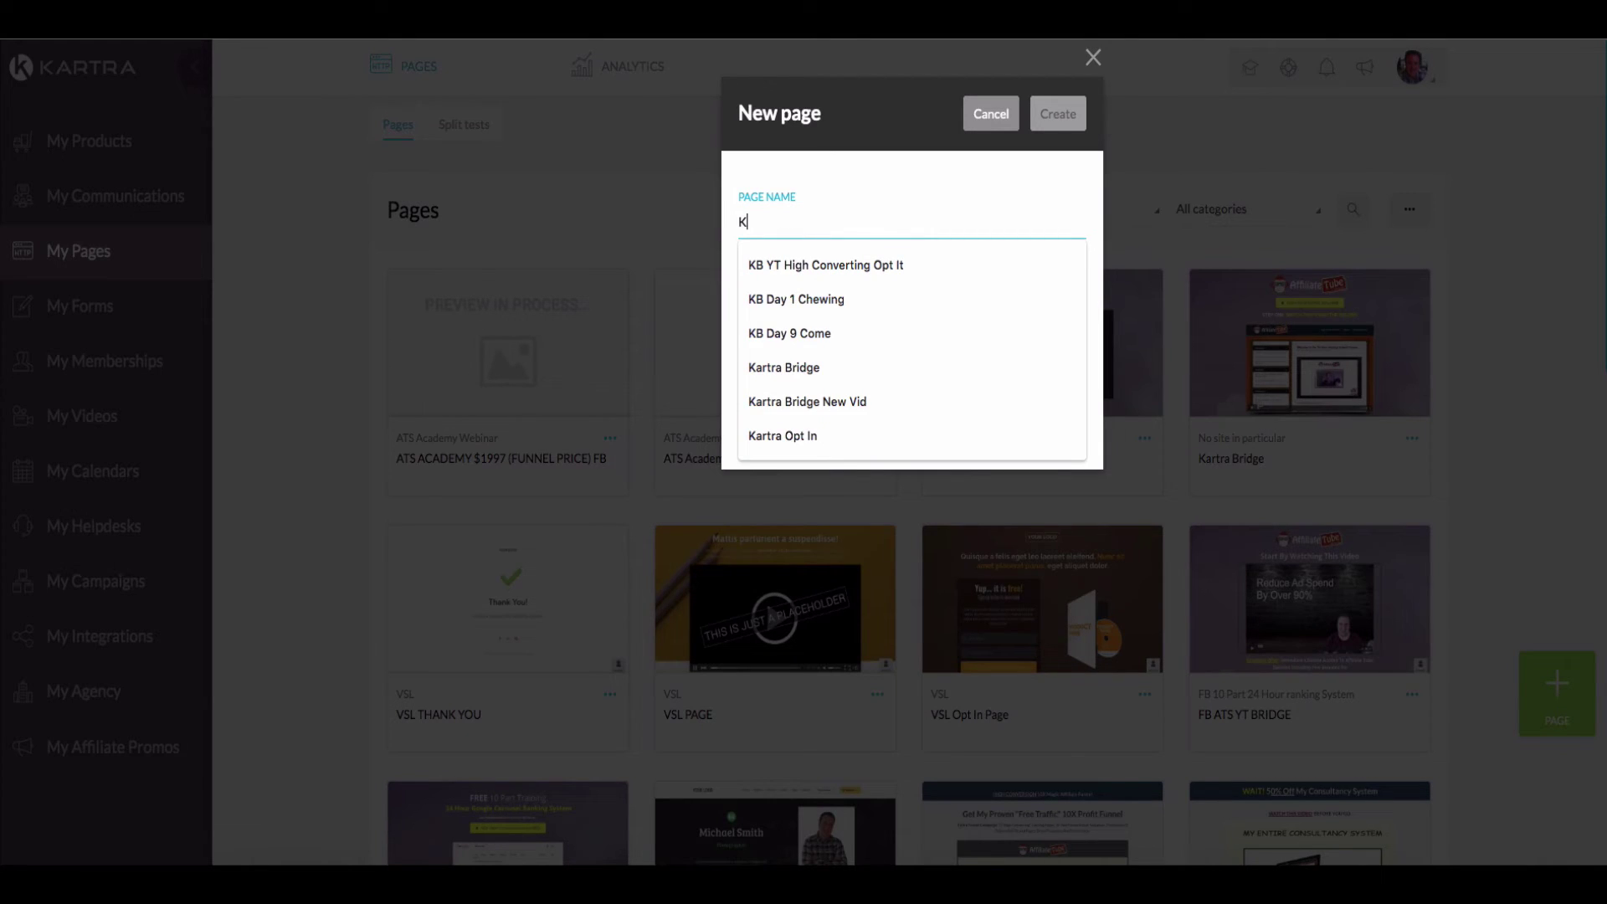
{"action": "type", "text": "FB"}
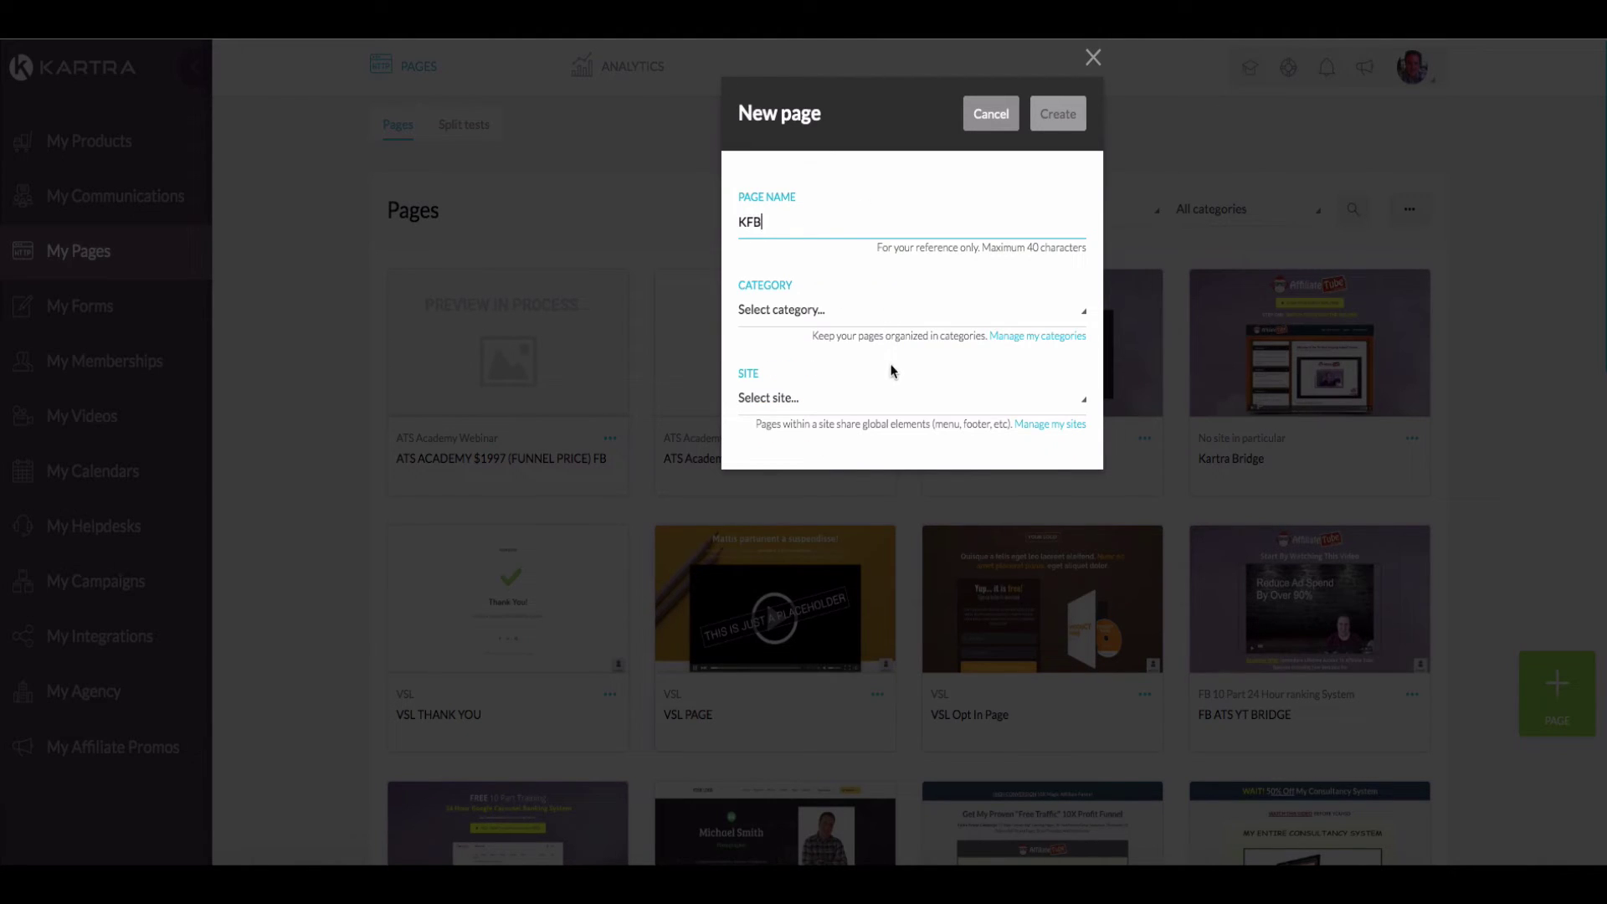
{"action": "left_click", "coordinate": [857, 417]}
{"action": "left_click", "coordinate": [814, 465]}
{"action": "left_click", "coordinate": [815, 312]}
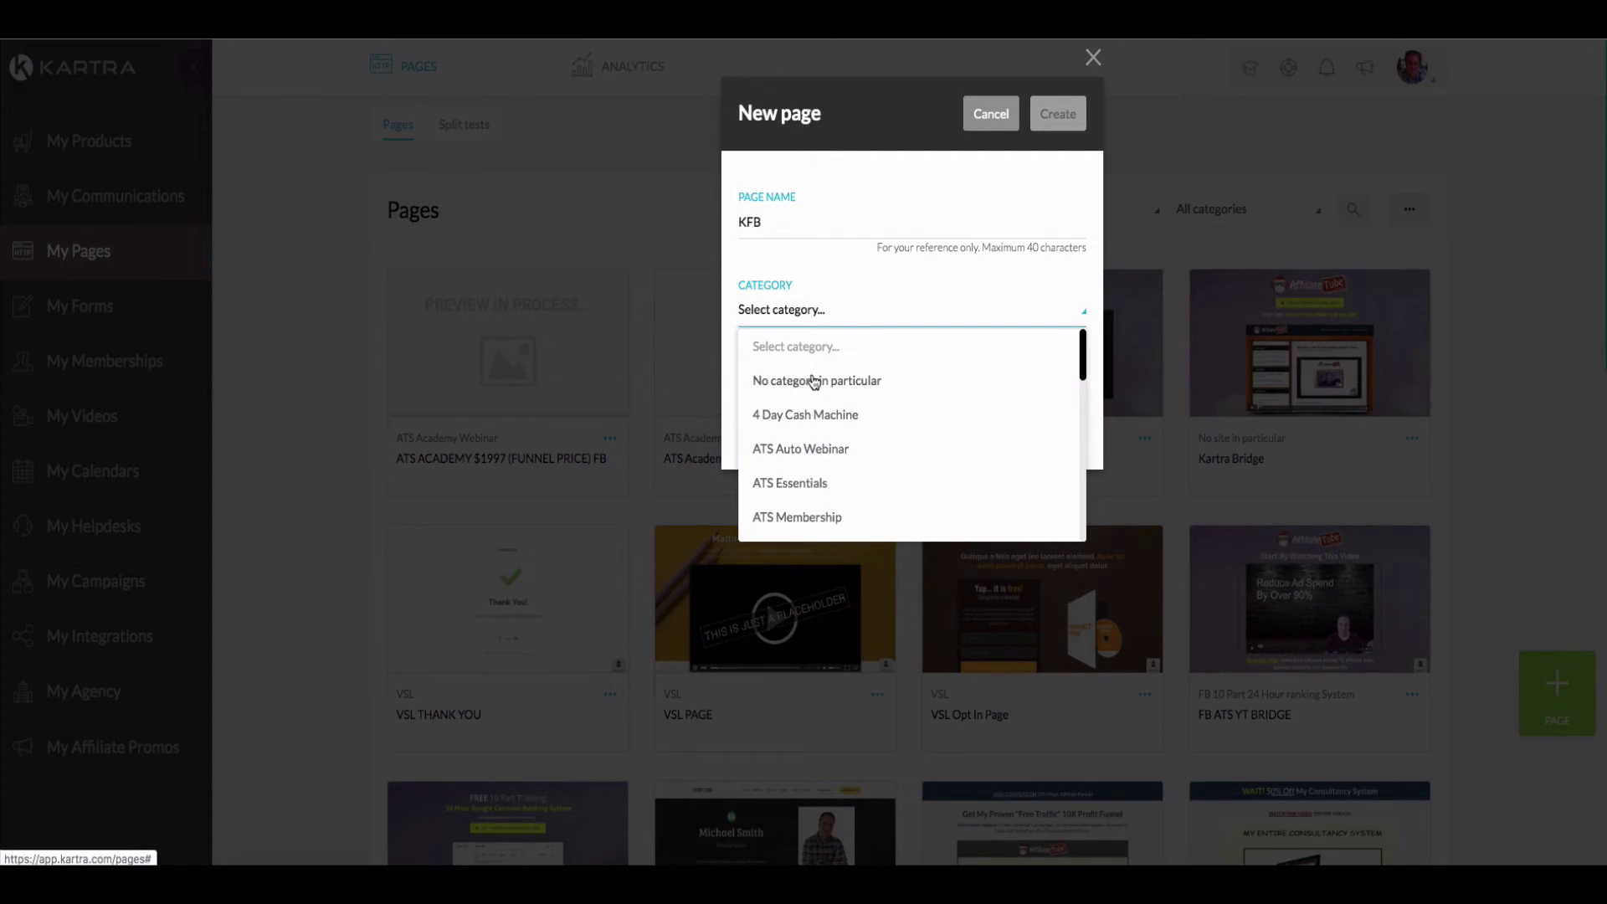
{"action": "left_click", "coordinate": [815, 381]}
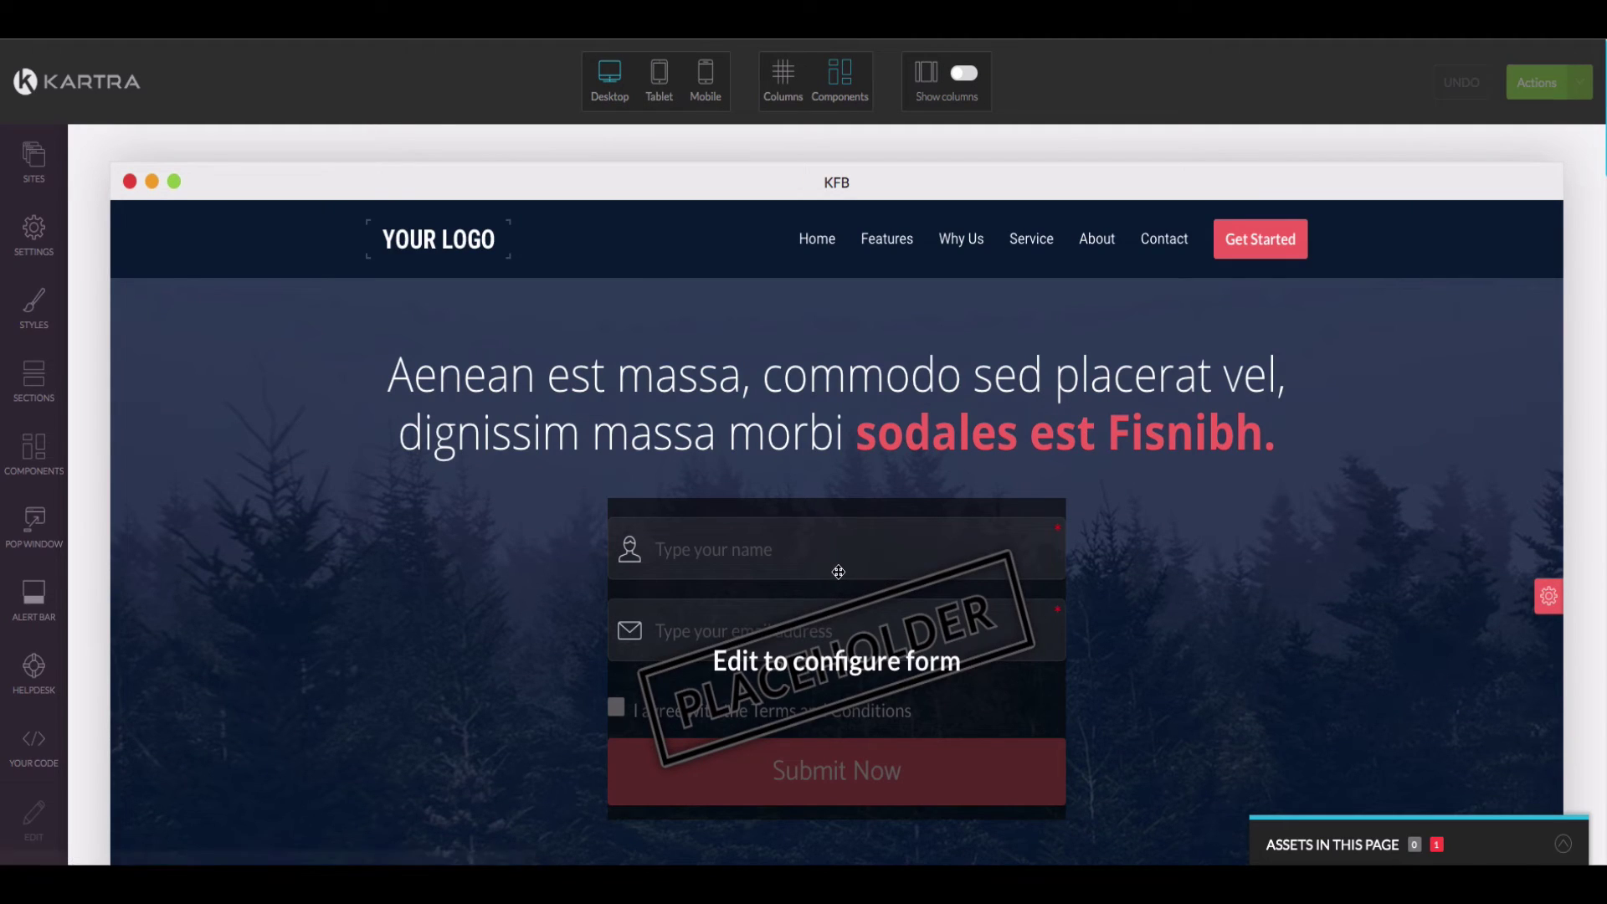
Assign the KFB opt-in form to the placeholder form on the page and apply it.
{"action": "mouse_move", "coordinate": [838, 567]}
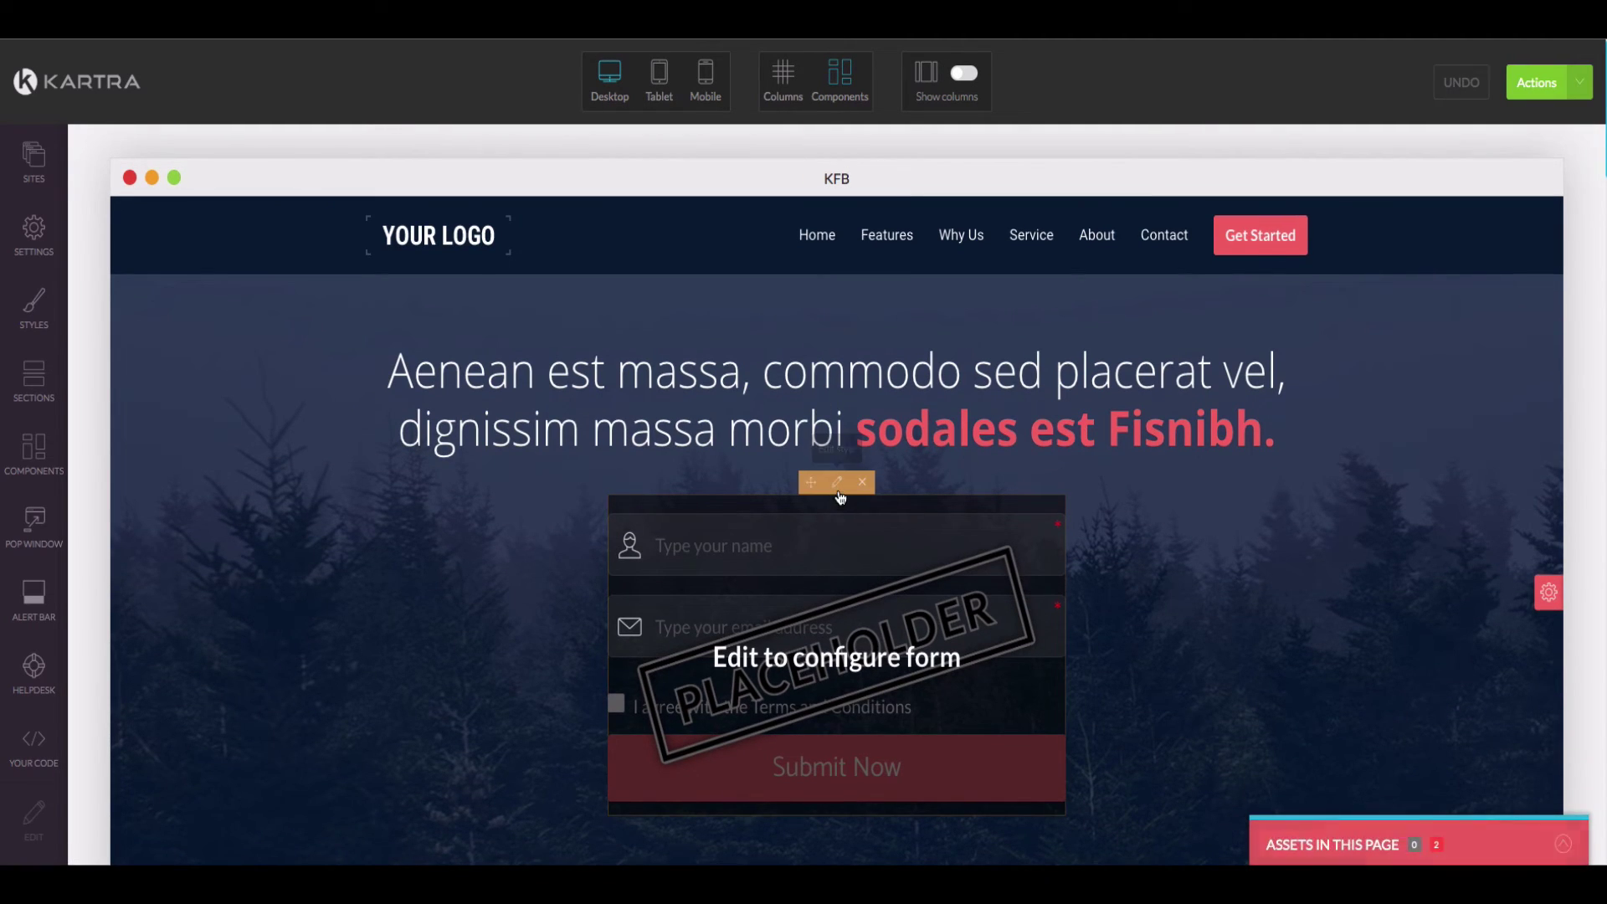
{"action": "left_click", "coordinate": [839, 485]}
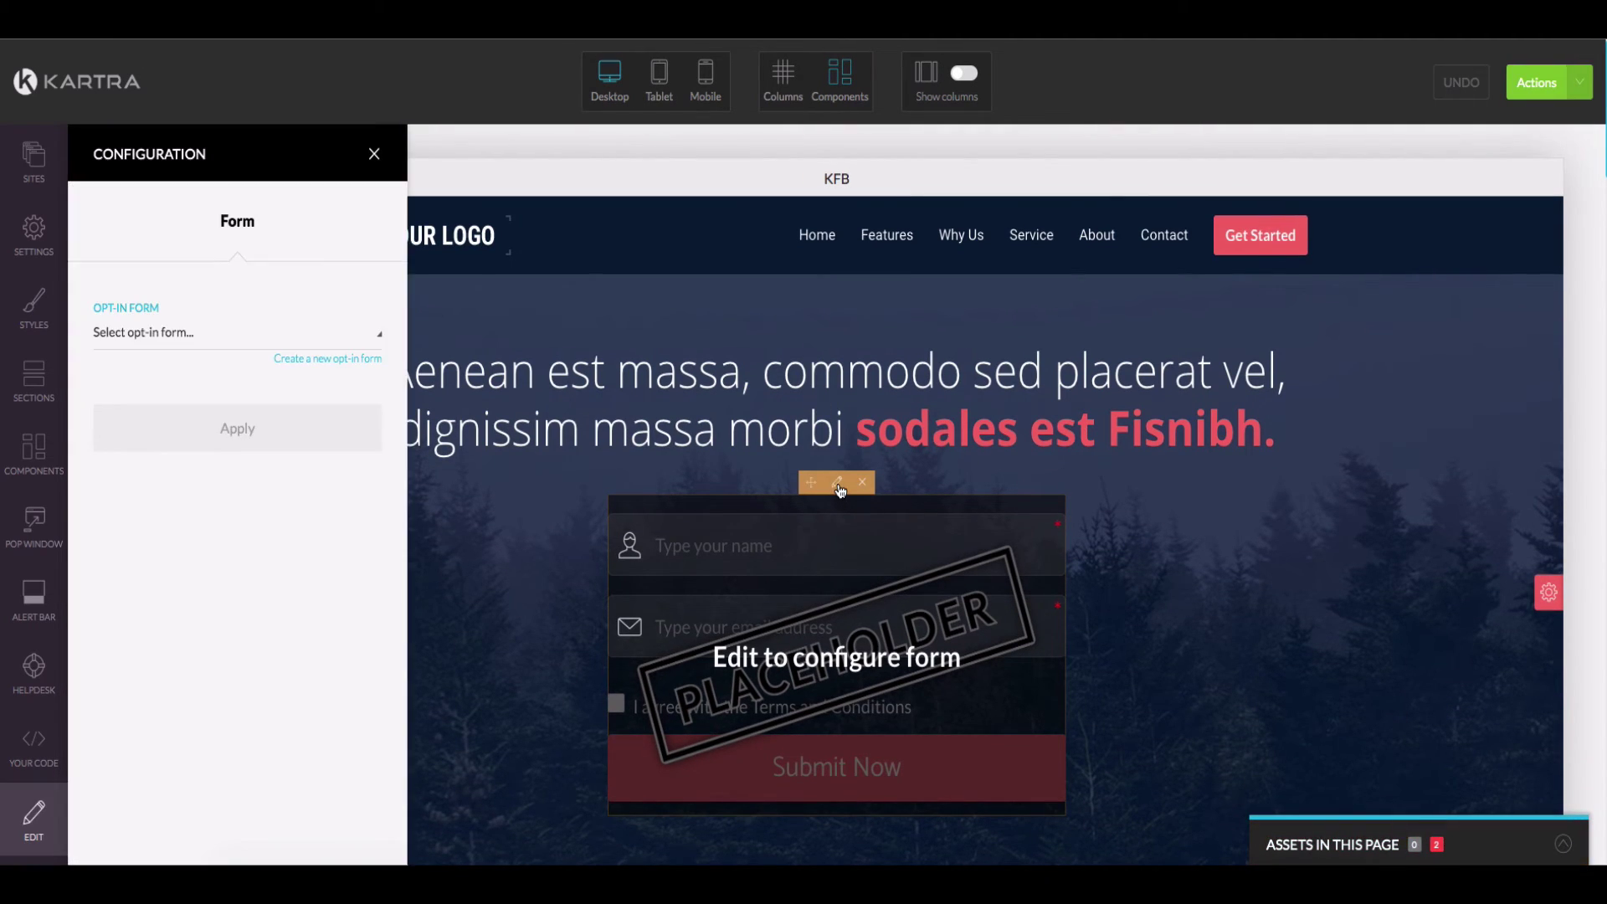
{"action": "left_click", "coordinate": [183, 334]}
{"action": "scroll", "coordinate": [184, 480], "scroll_direction": "down", "scroll_amount": 5}
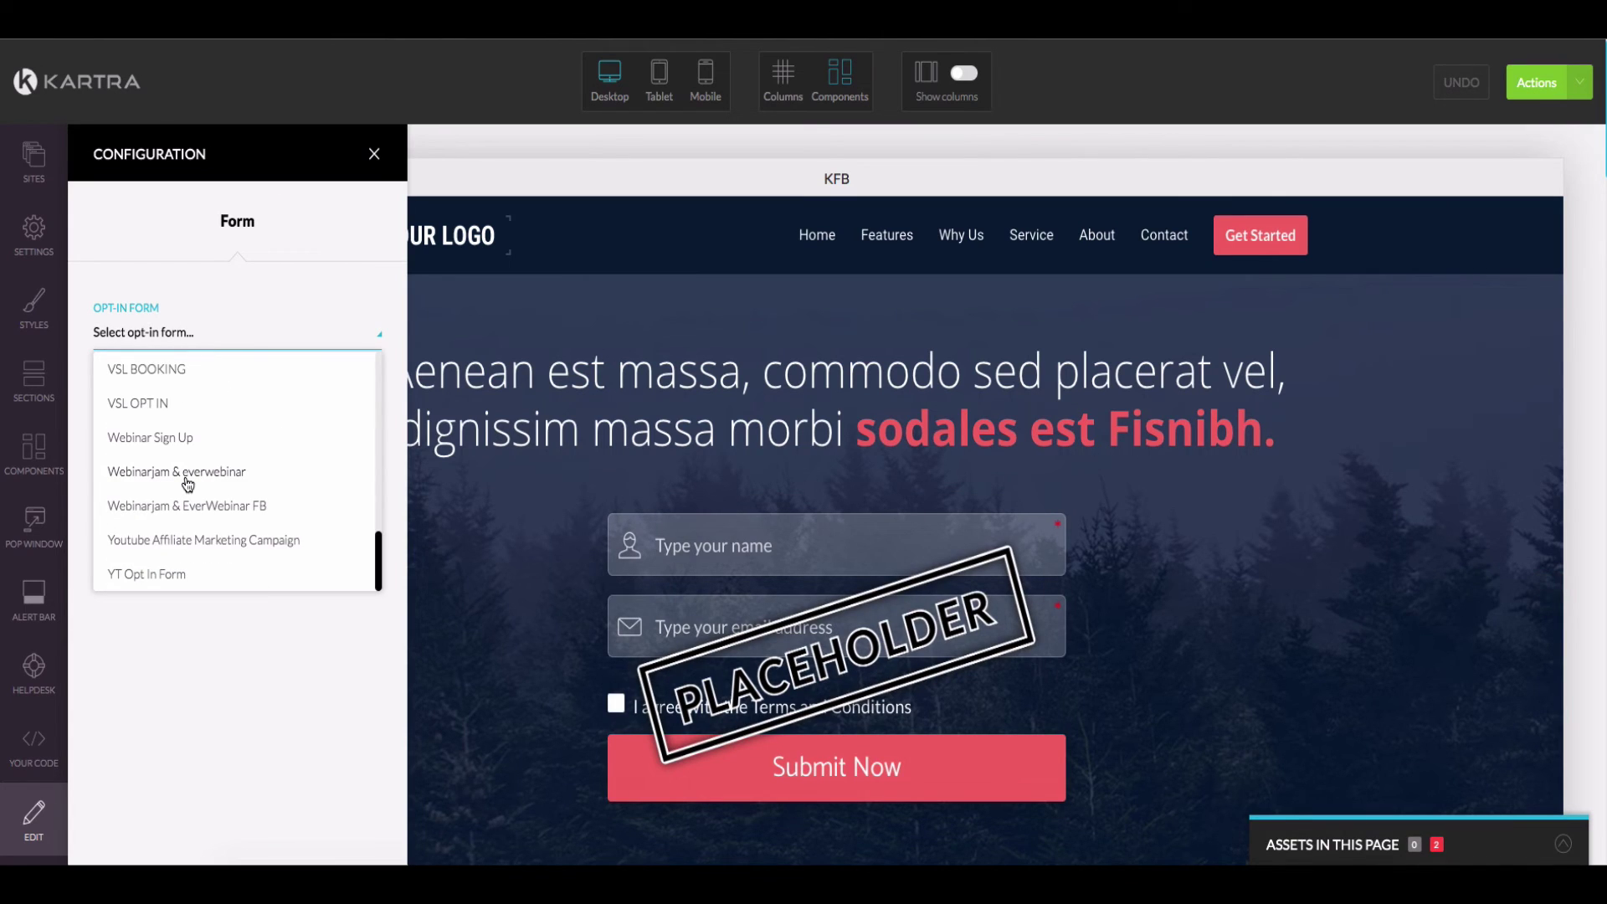
{"action": "scroll", "coordinate": [167, 553], "scroll_direction": "up", "scroll_amount": 5}
{"action": "scroll", "coordinate": [180, 520], "scroll_direction": "down", "scroll_amount": 5}
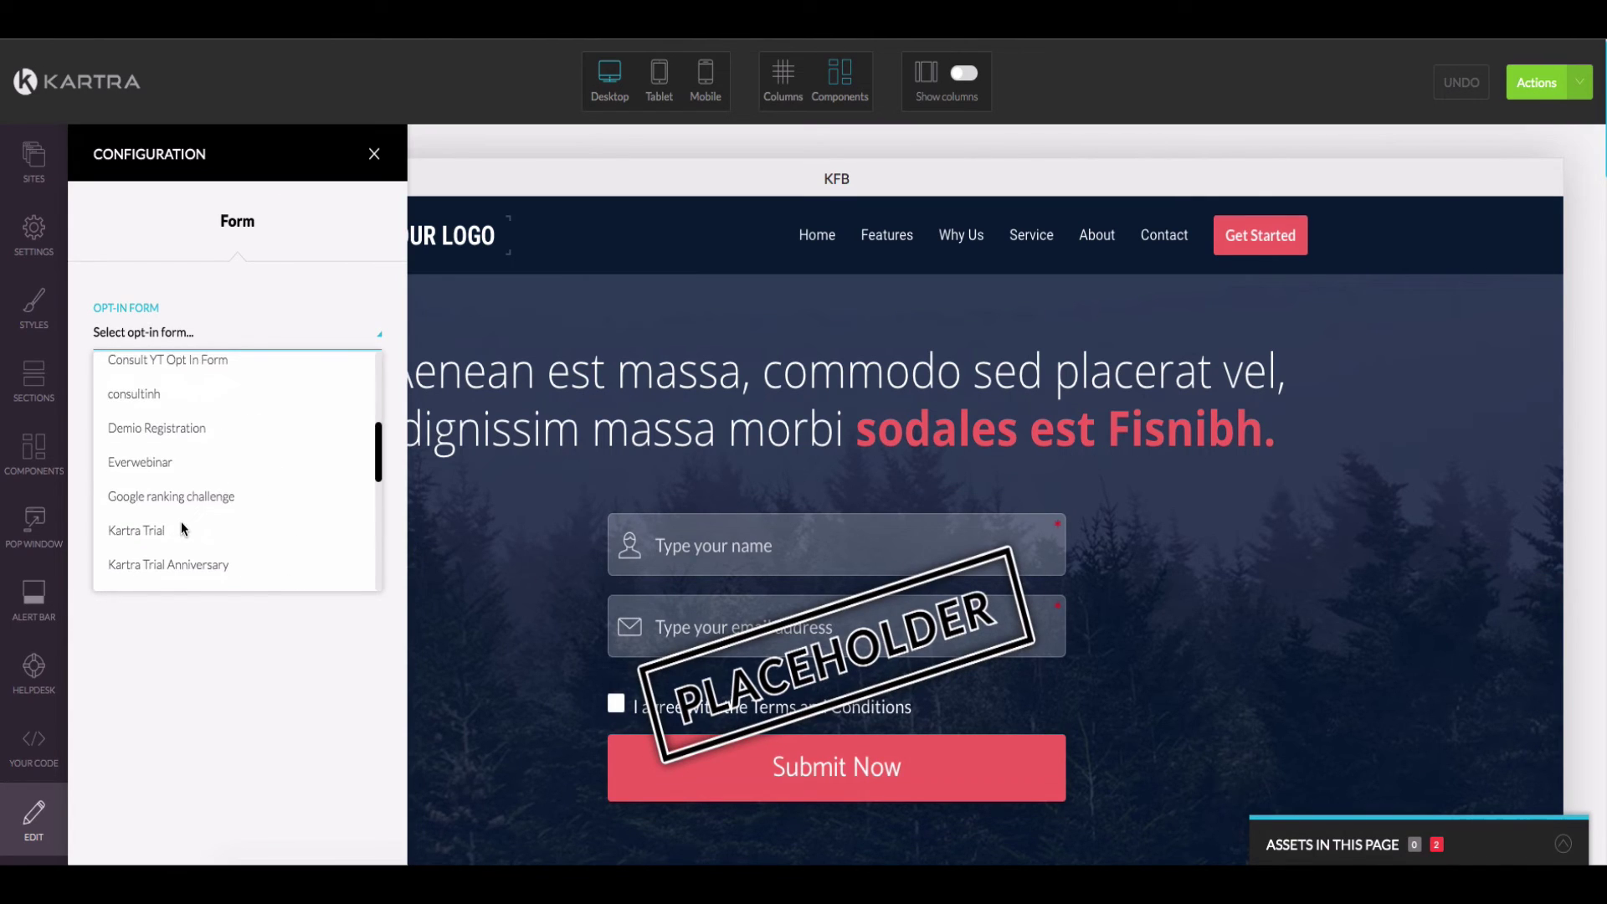
{"action": "scroll", "coordinate": [184, 529], "scroll_direction": "up", "scroll_amount": 1}
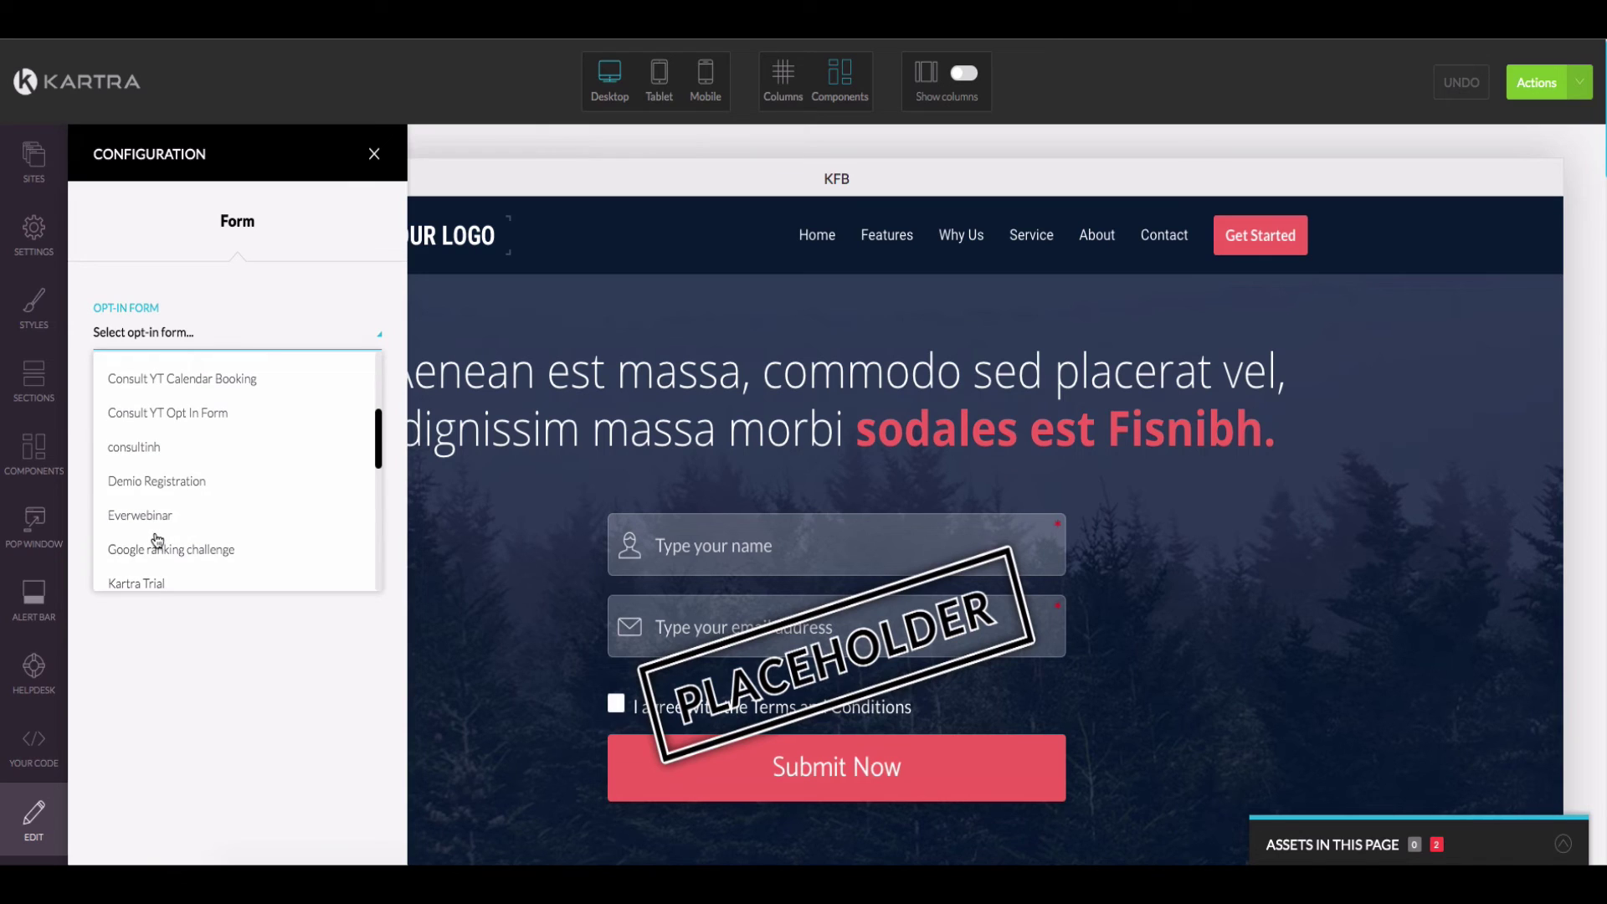
{"action": "scroll", "coordinate": [158, 538], "scroll_direction": "down", "scroll_amount": 10}
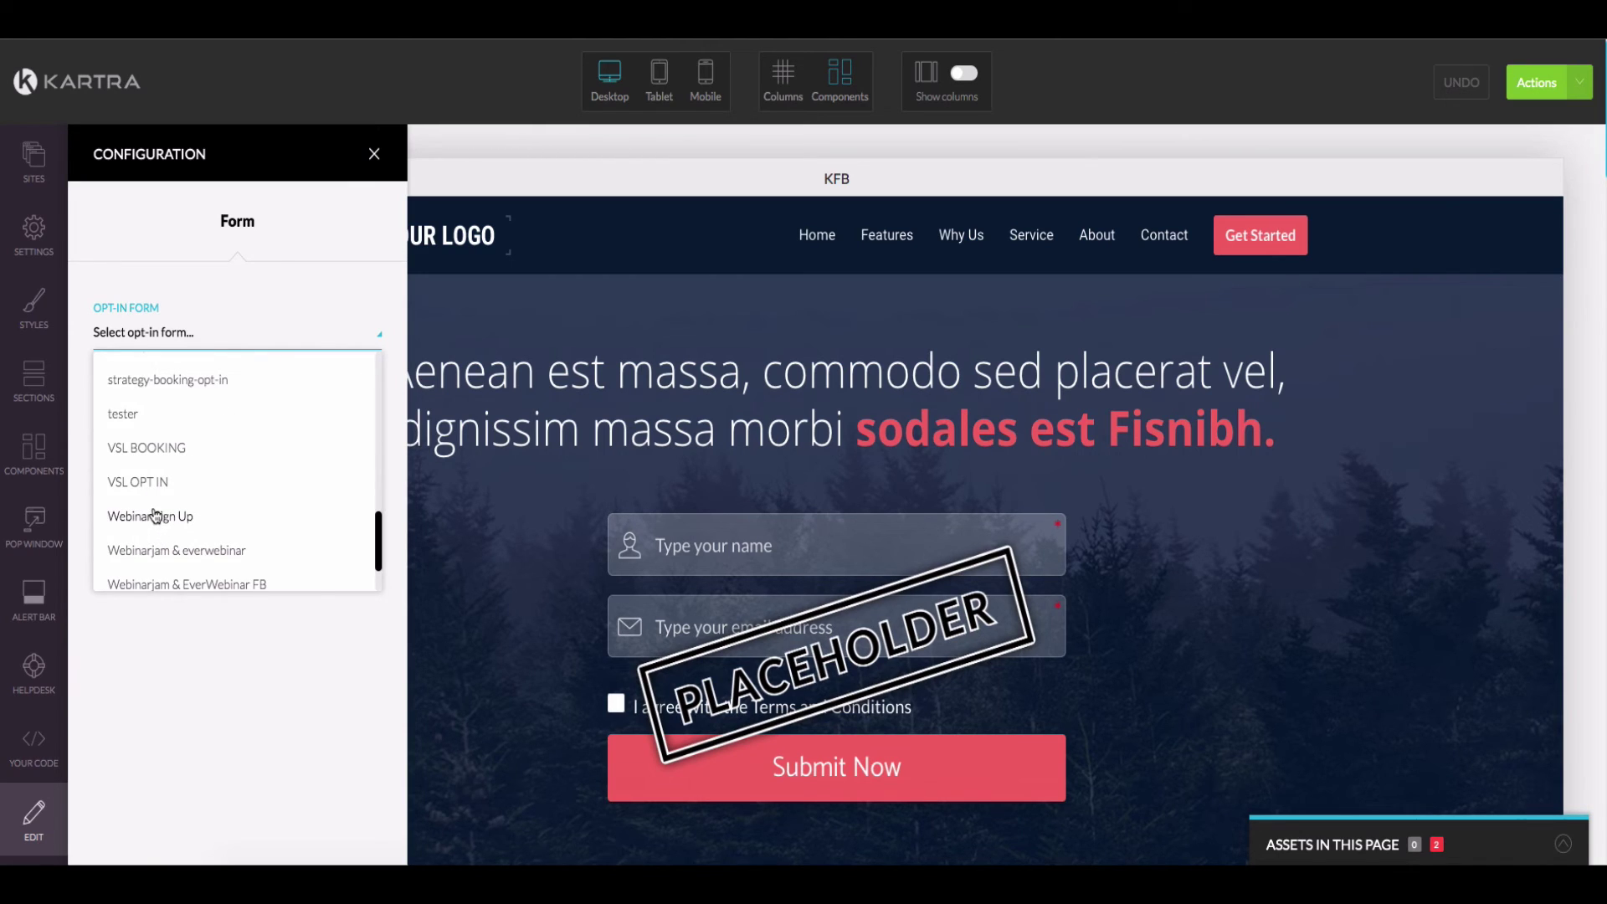
{"action": "scroll", "coordinate": [155, 515], "scroll_direction": "down", "scroll_amount": 2}
{"action": "scroll", "coordinate": [155, 515], "scroll_direction": "up", "scroll_amount": 10}
{"action": "scroll", "coordinate": [155, 515], "scroll_direction": "down", "scroll_amount": 1}
{"action": "scroll", "coordinate": [155, 515], "scroll_direction": "down", "scroll_amount": 2}
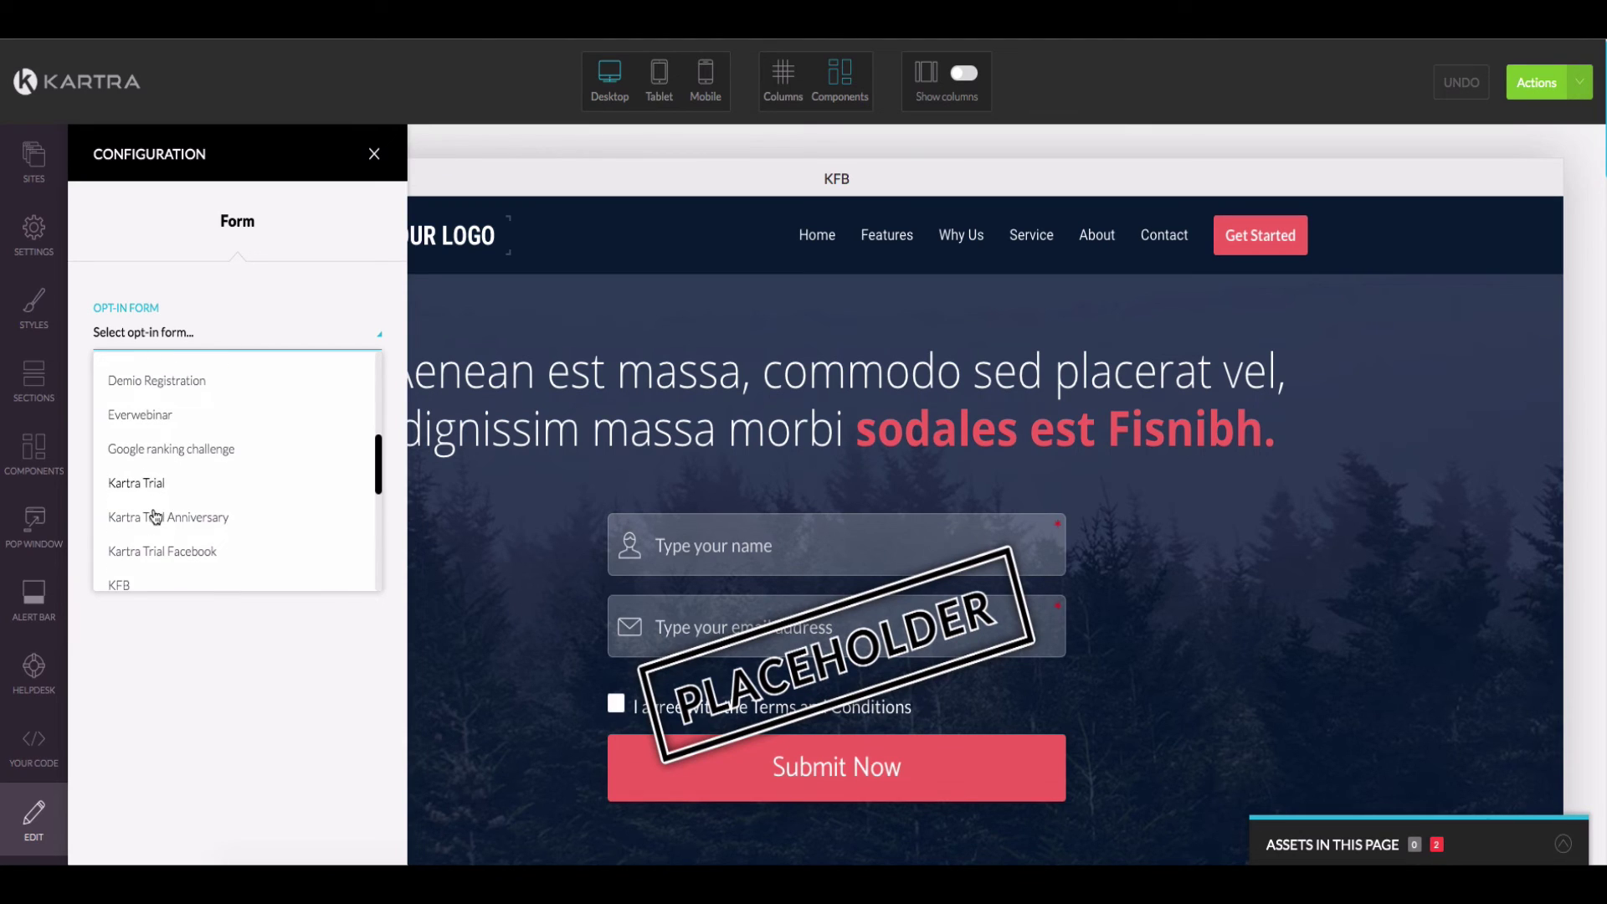
{"action": "left_click", "coordinate": [148, 585]}
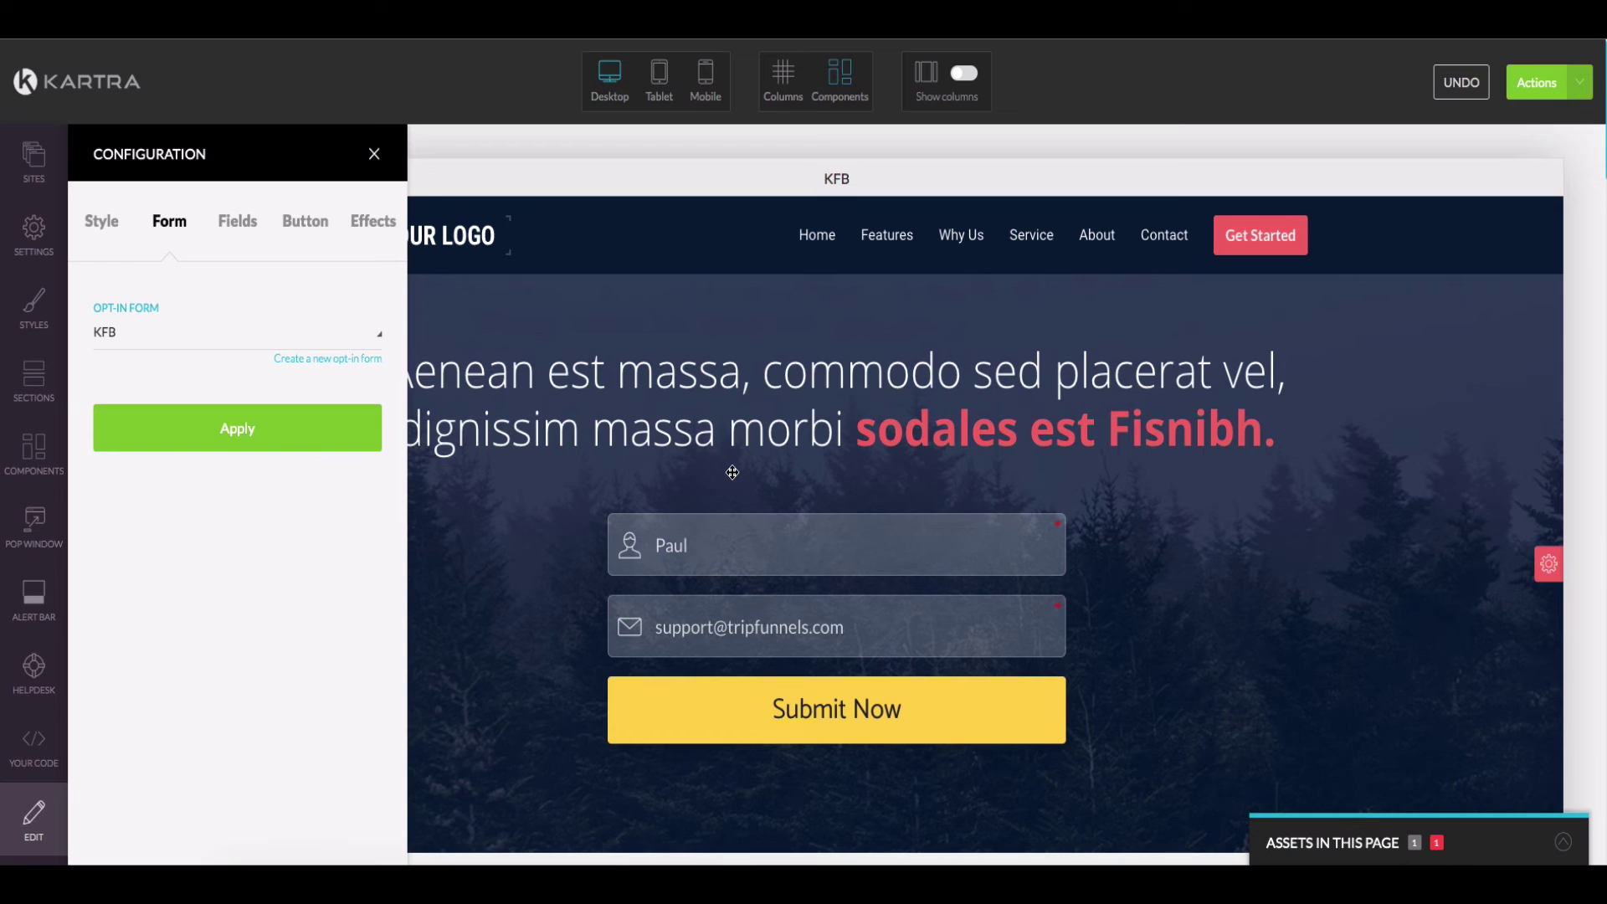
{"action": "left_click", "coordinate": [224, 442]}
Exit the page builder to the dashboard without saving the pending changes.
{"action": "left_click", "coordinate": [1537, 82]}
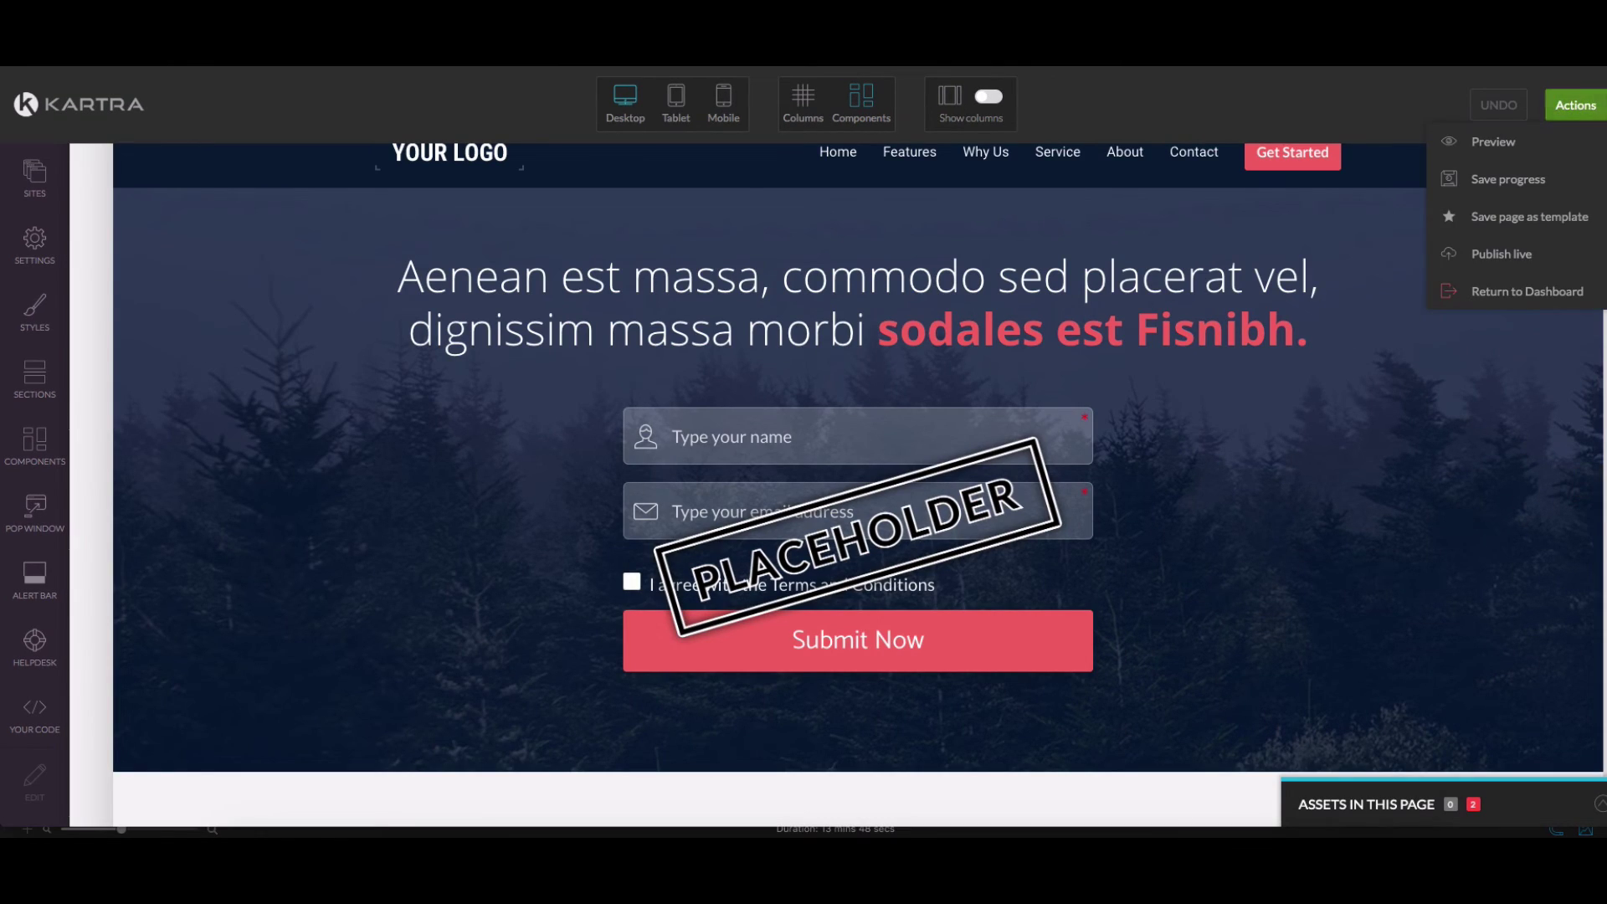
{"action": "left_click", "coordinate": [1510, 293]}
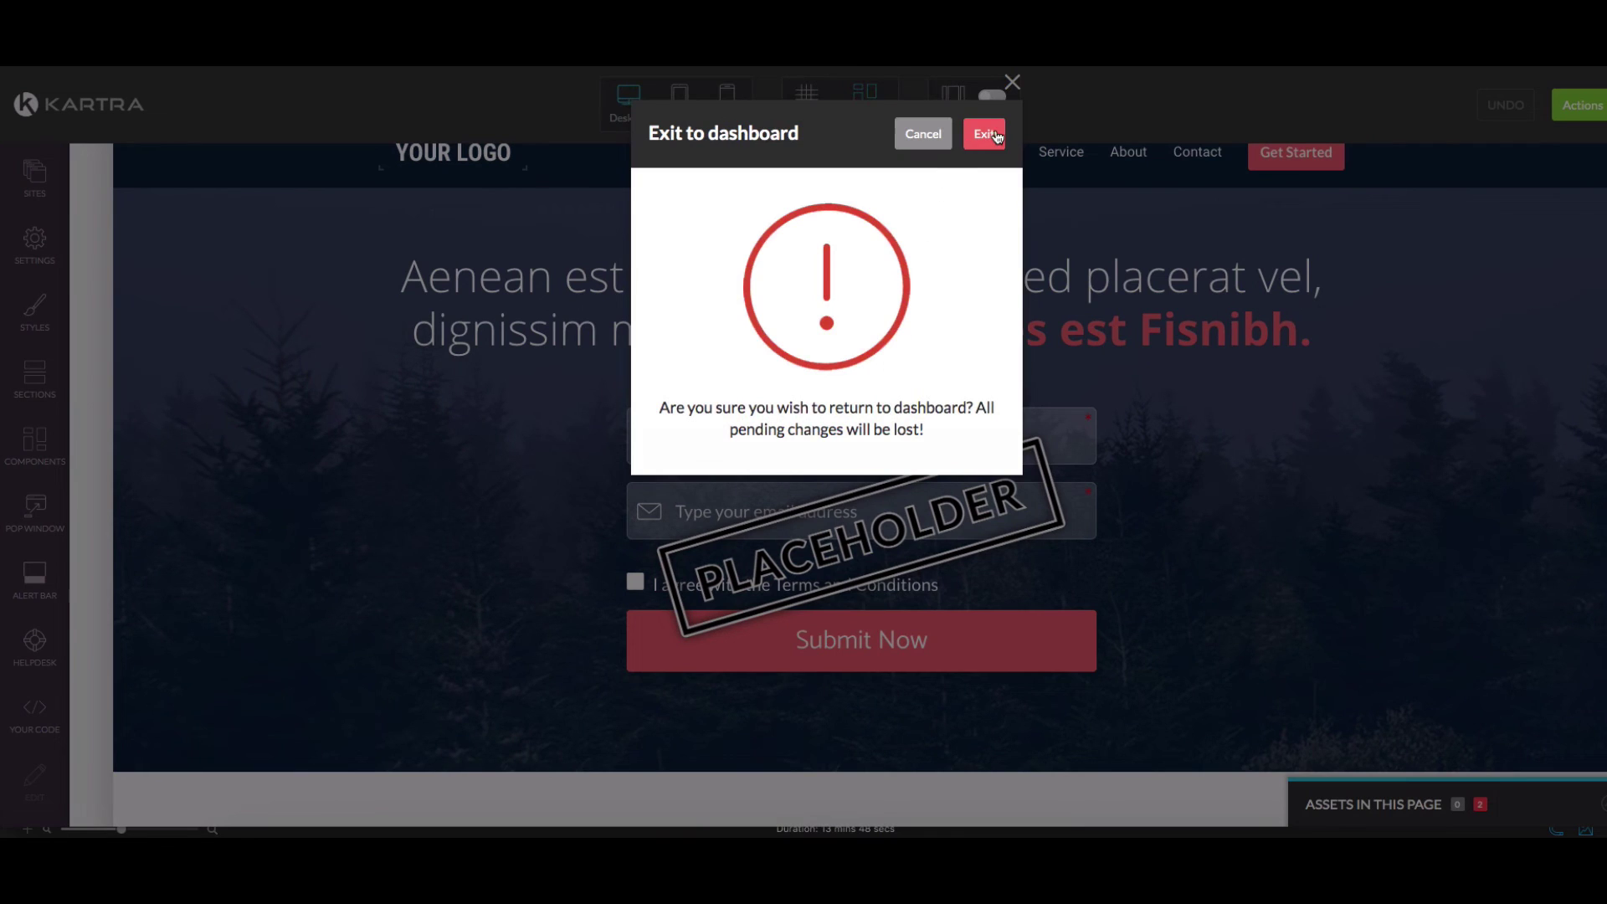
{"action": "left_click", "coordinate": [995, 136]}
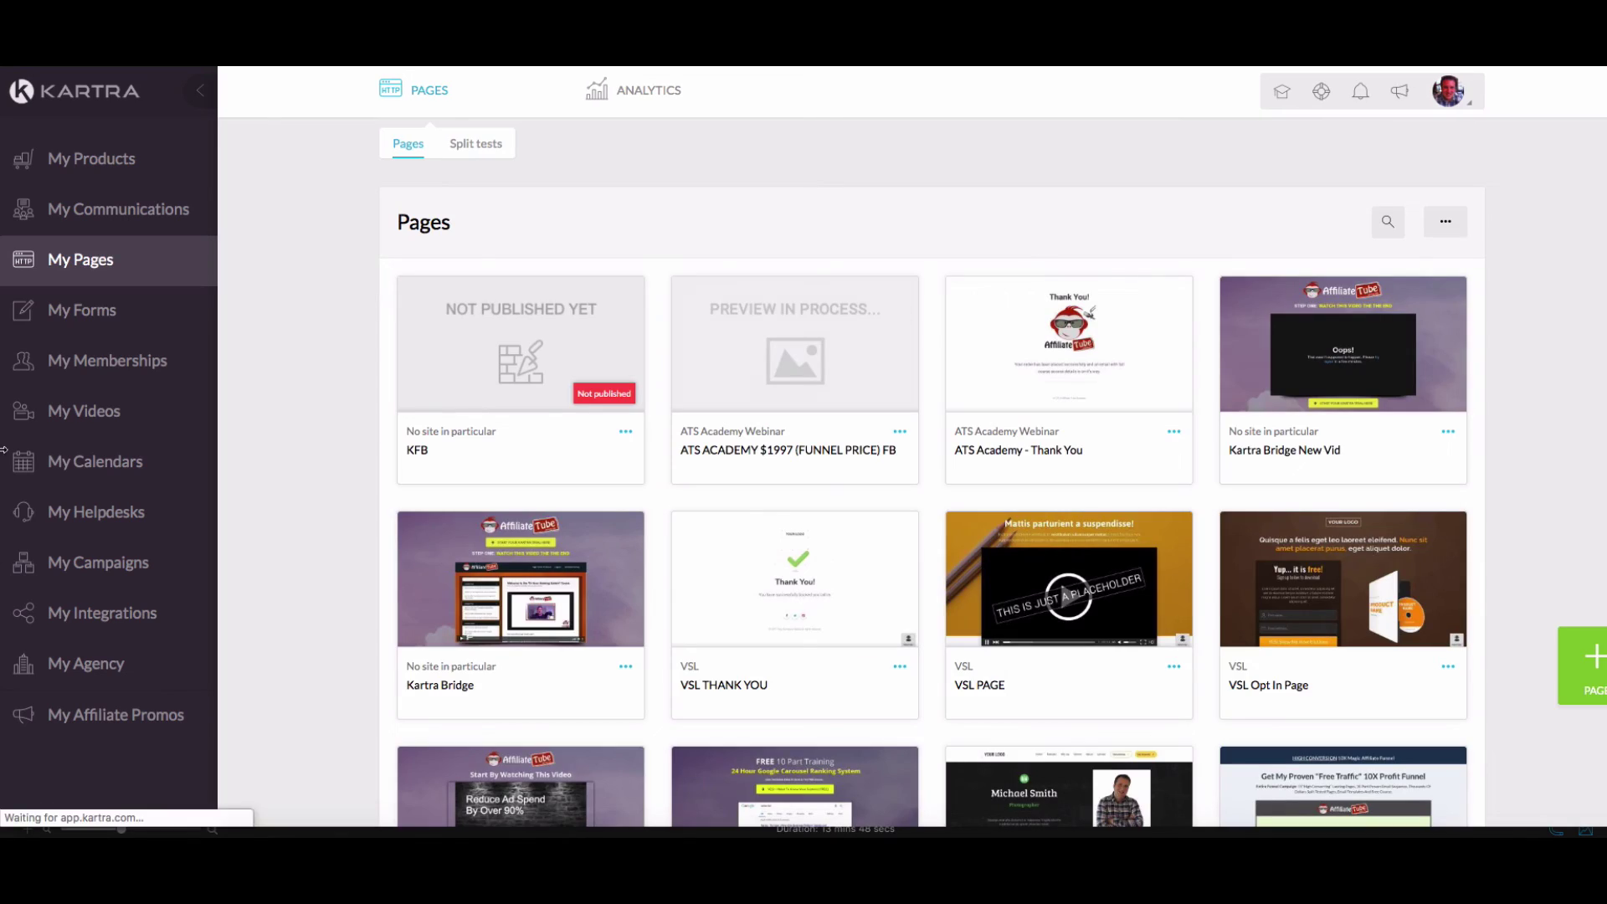
Open the form analytics and examine the visitors, subscriptions and opt-in ratio overall and per form.
{"action": "left_click", "coordinate": [97, 315]}
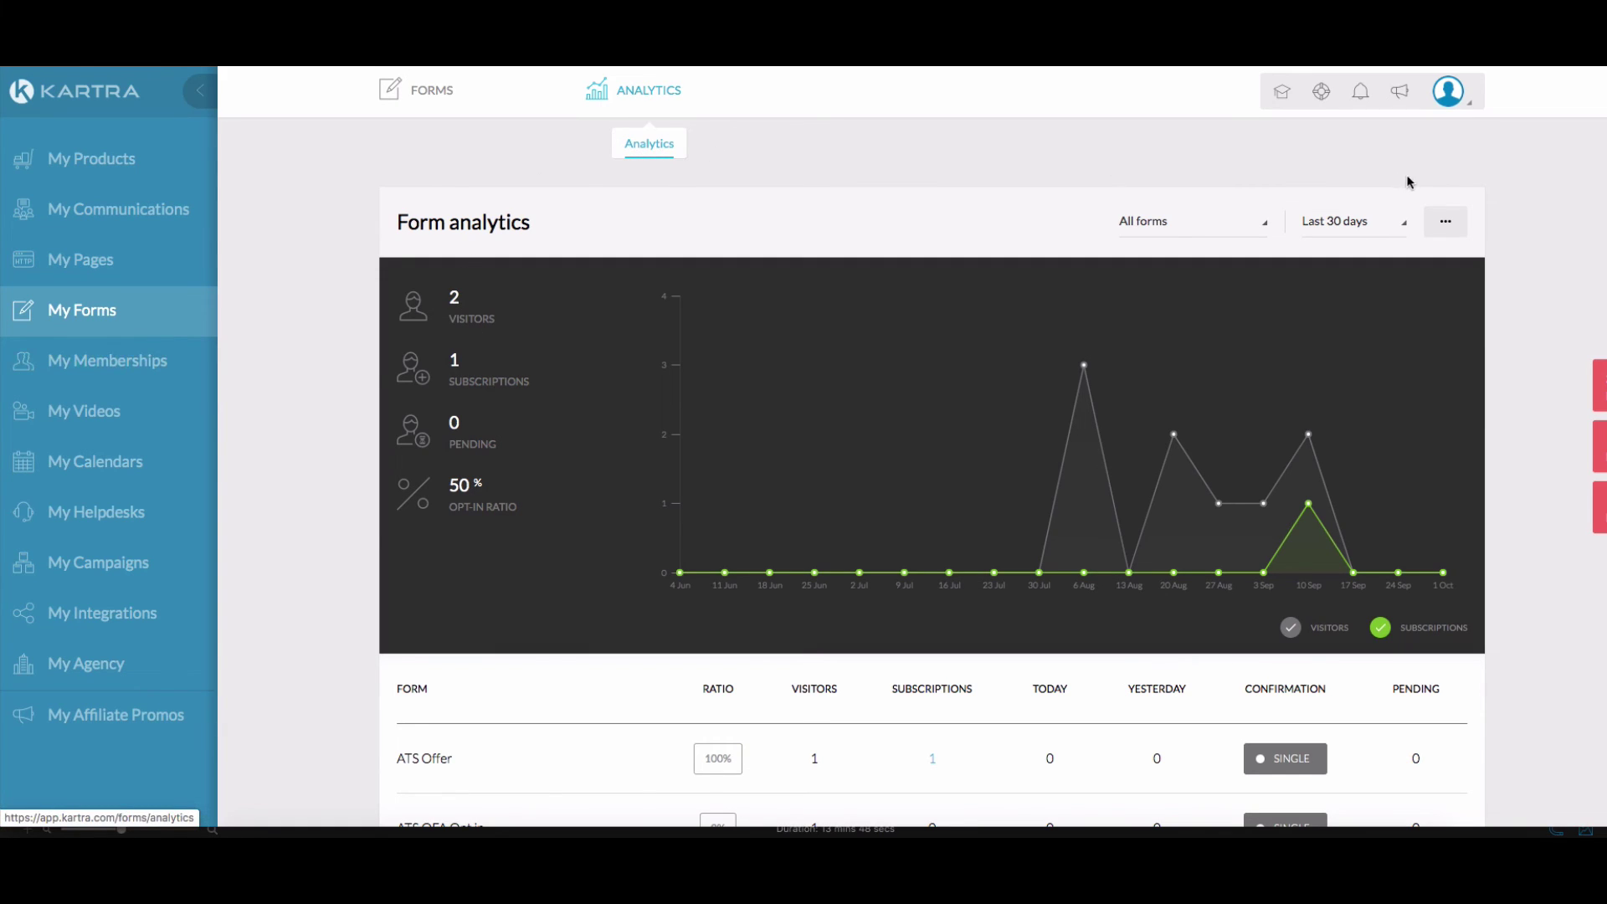
{"action": "scroll", "coordinate": [764, 459], "scroll_direction": "down", "scroll_amount": 3}
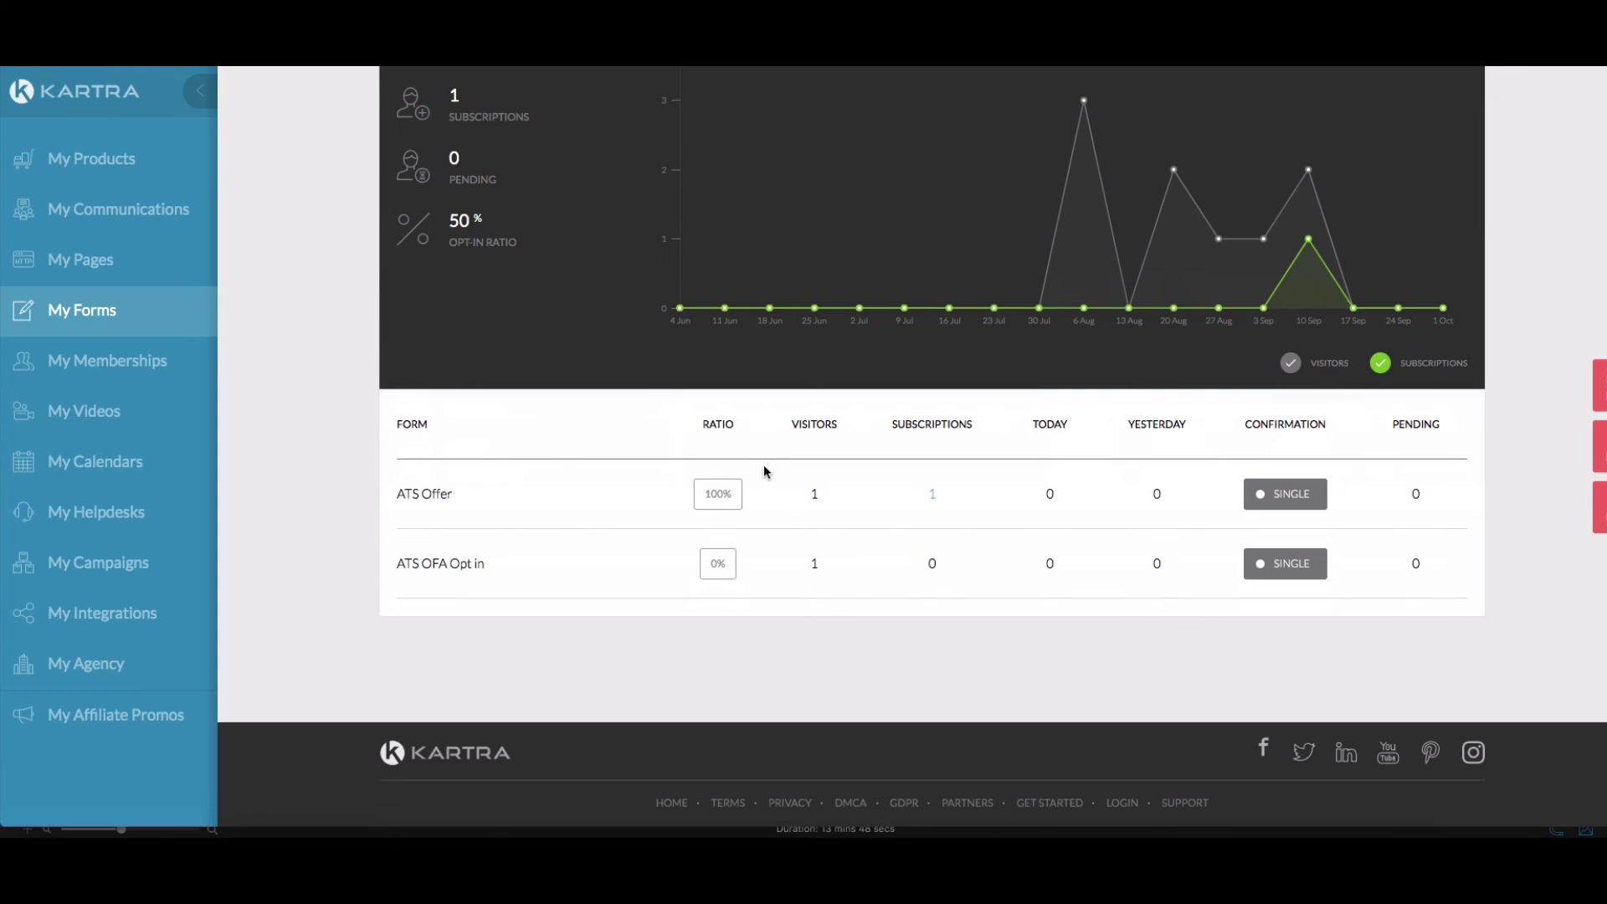
{"action": "scroll", "coordinate": [678, 550], "scroll_direction": "up", "scroll_amount": 3}
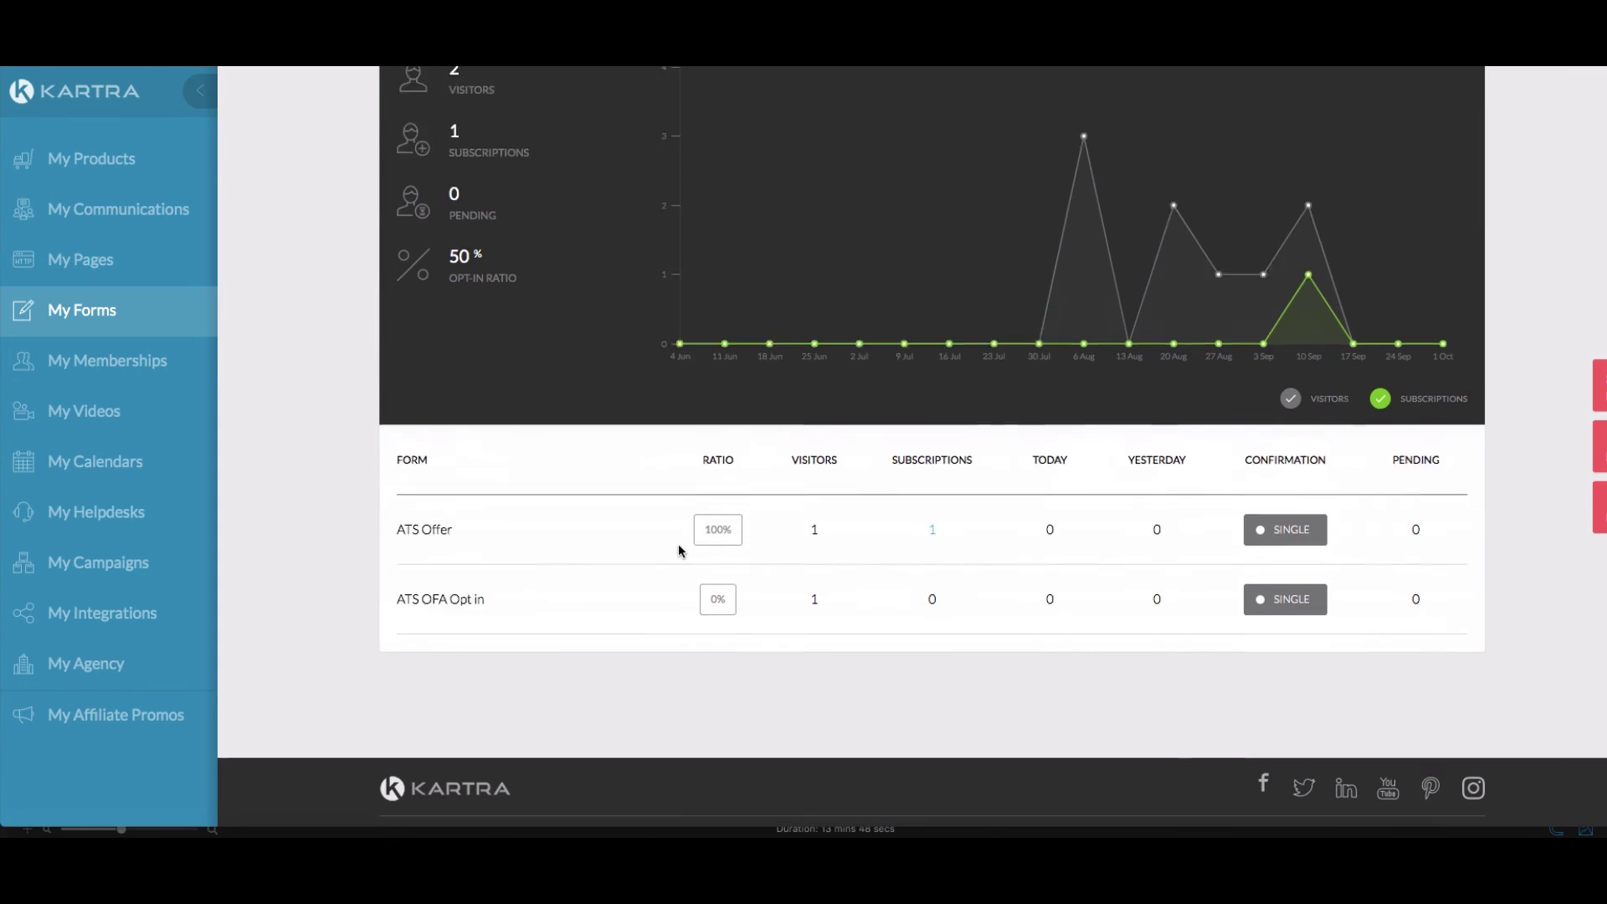
{"action": "scroll", "coordinate": [1098, 453], "scroll_direction": "down", "scroll_amount": 2}
{"action": "scroll", "coordinate": [931, 328], "scroll_direction": "up", "scroll_amount": 1}
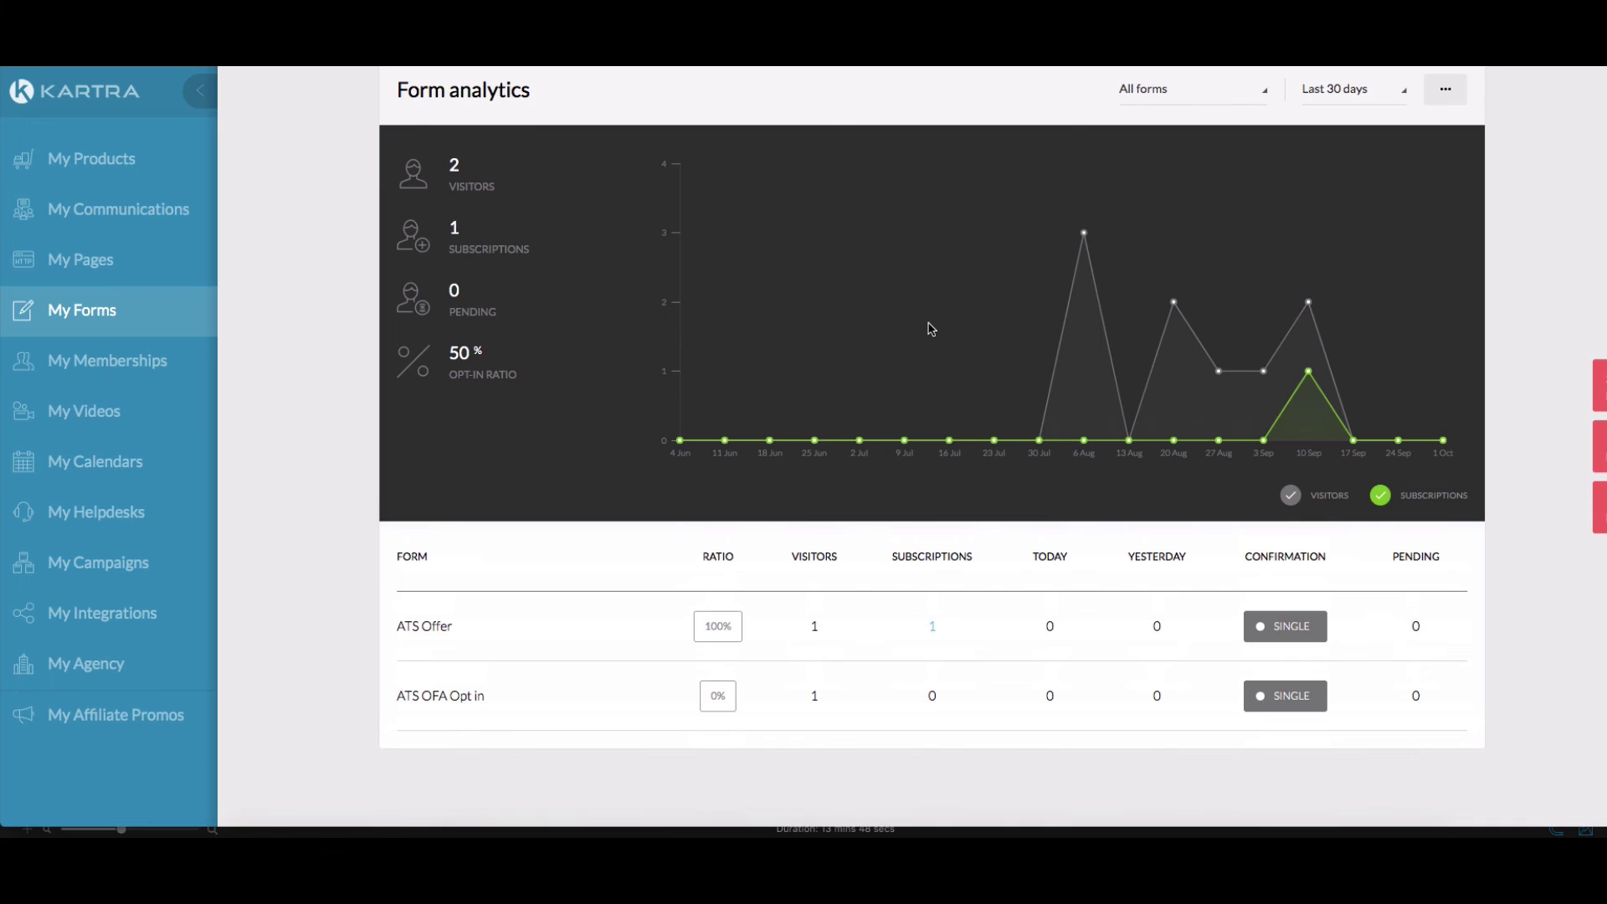
{"action": "scroll", "coordinate": [816, 501], "scroll_direction": "down", "scroll_amount": 1}
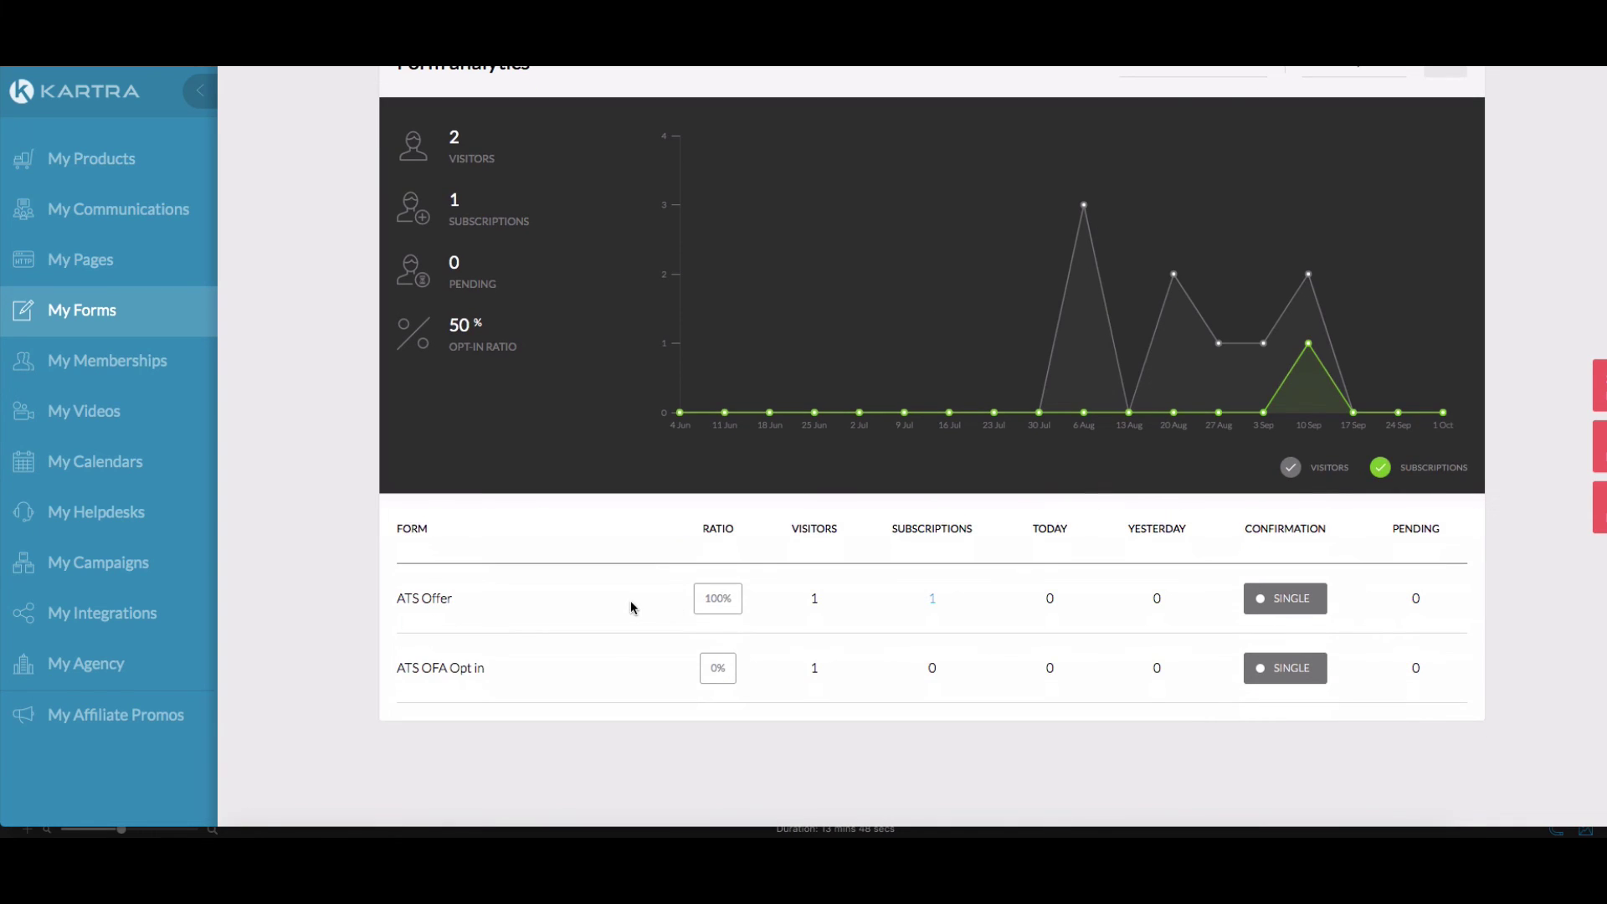
{"action": "scroll", "coordinate": [431, 521], "scroll_direction": "down", "scroll_amount": 2}
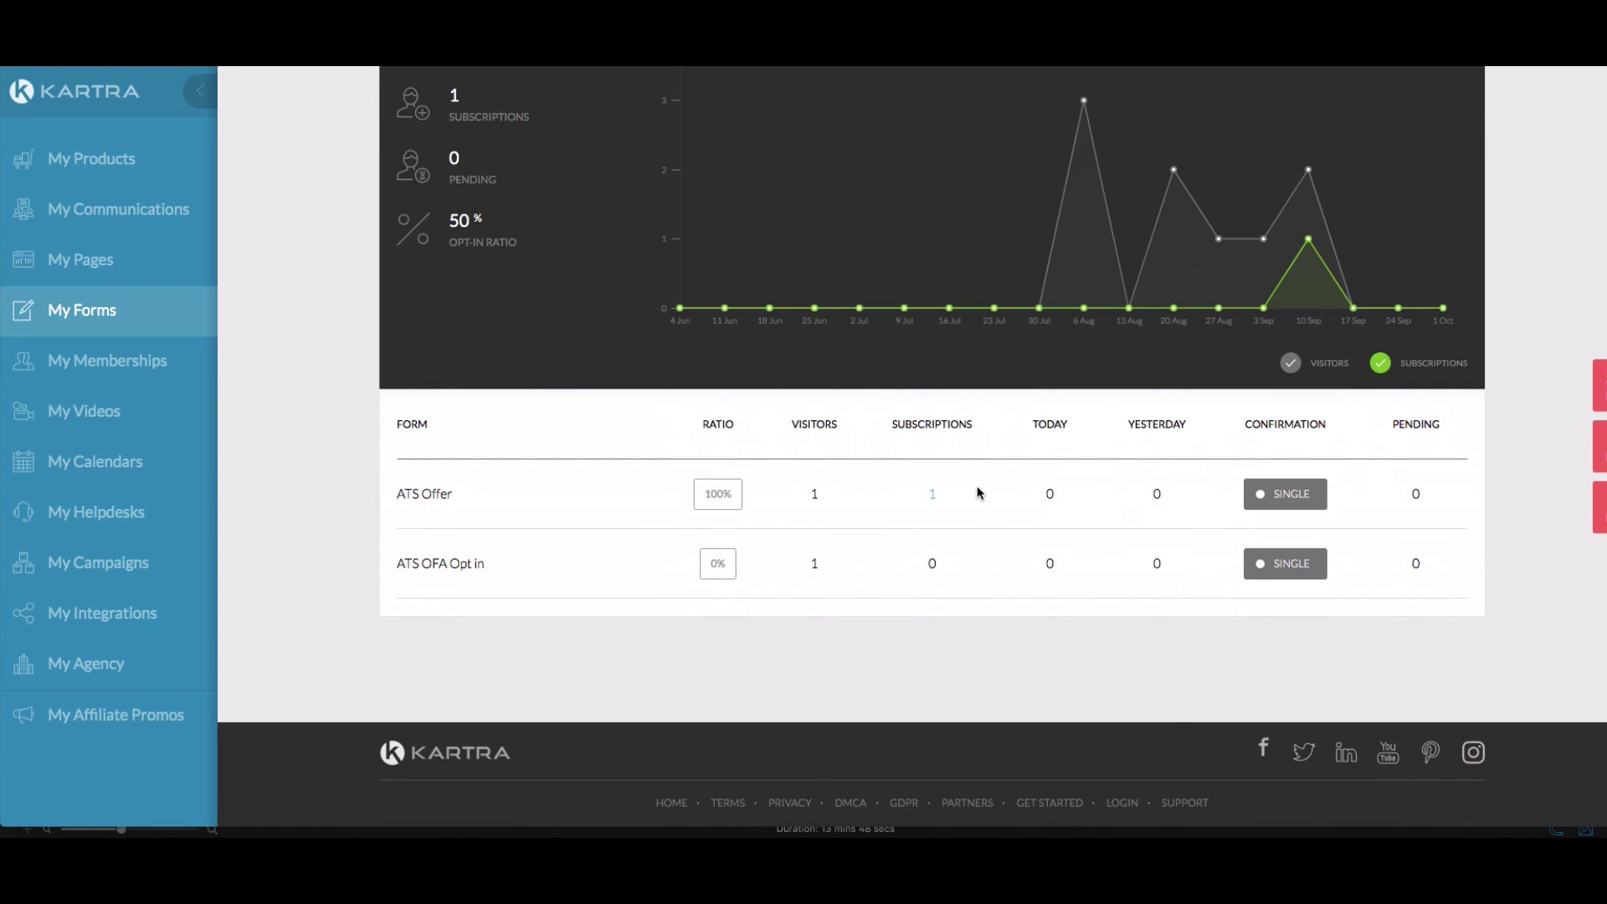
{"action": "scroll", "coordinate": [977, 492], "scroll_direction": "up", "scroll_amount": 3}
View the form analytics for today, this week, the last 7 days and last year in turn.
{"action": "left_click", "coordinate": [1348, 222]}
{"action": "left_click", "coordinate": [1356, 285]}
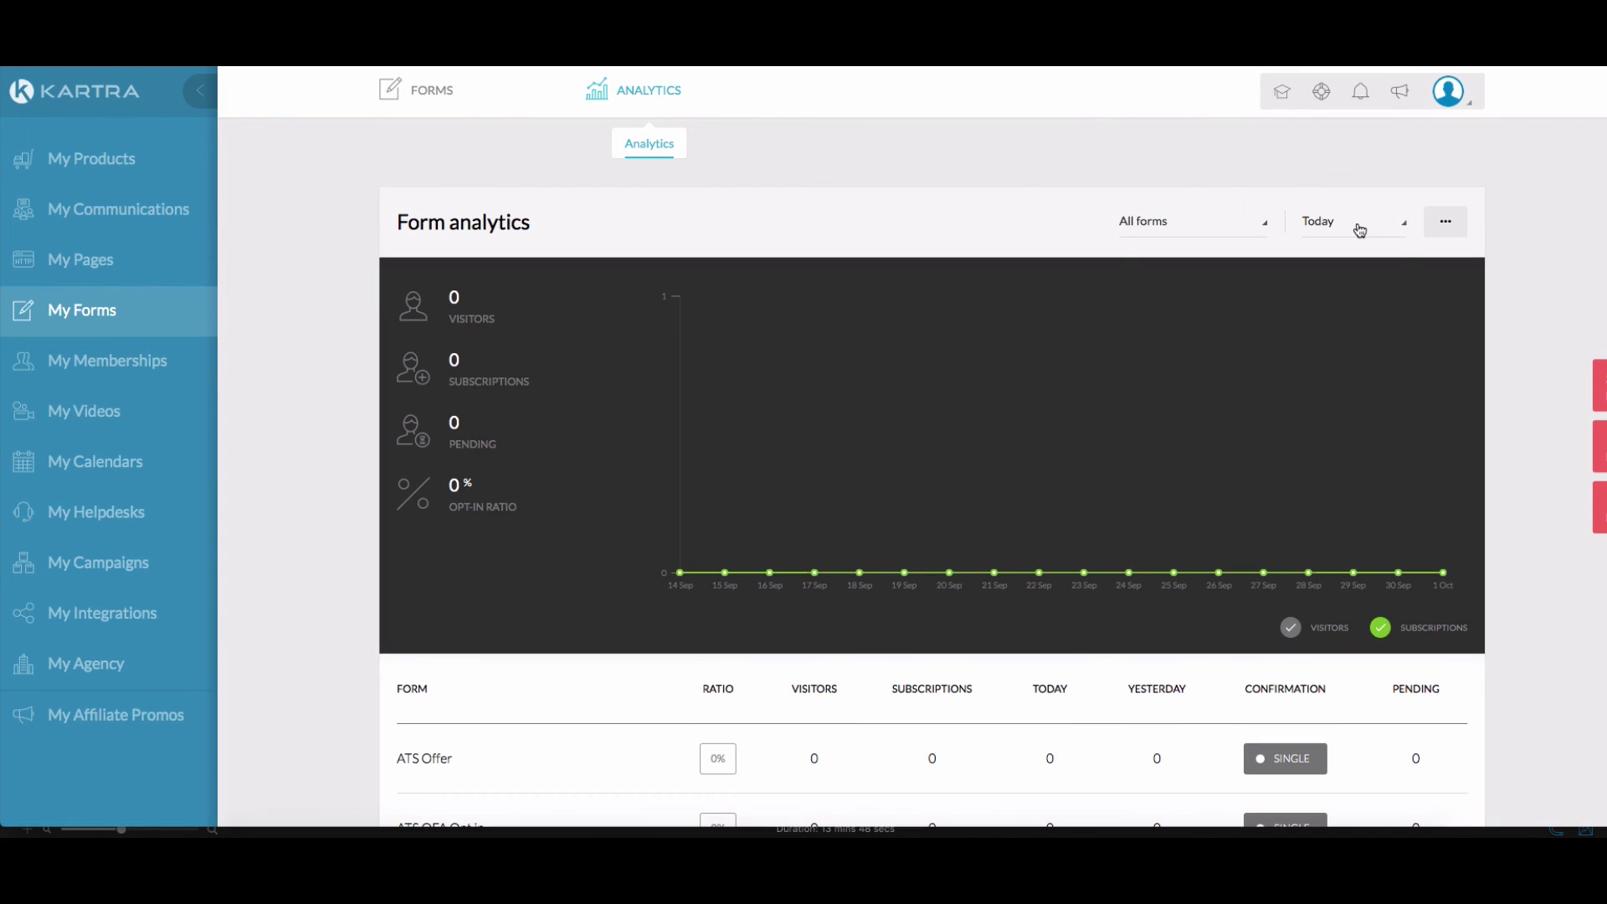
{"action": "left_click", "coordinate": [1361, 230]}
{"action": "left_click", "coordinate": [1341, 350]}
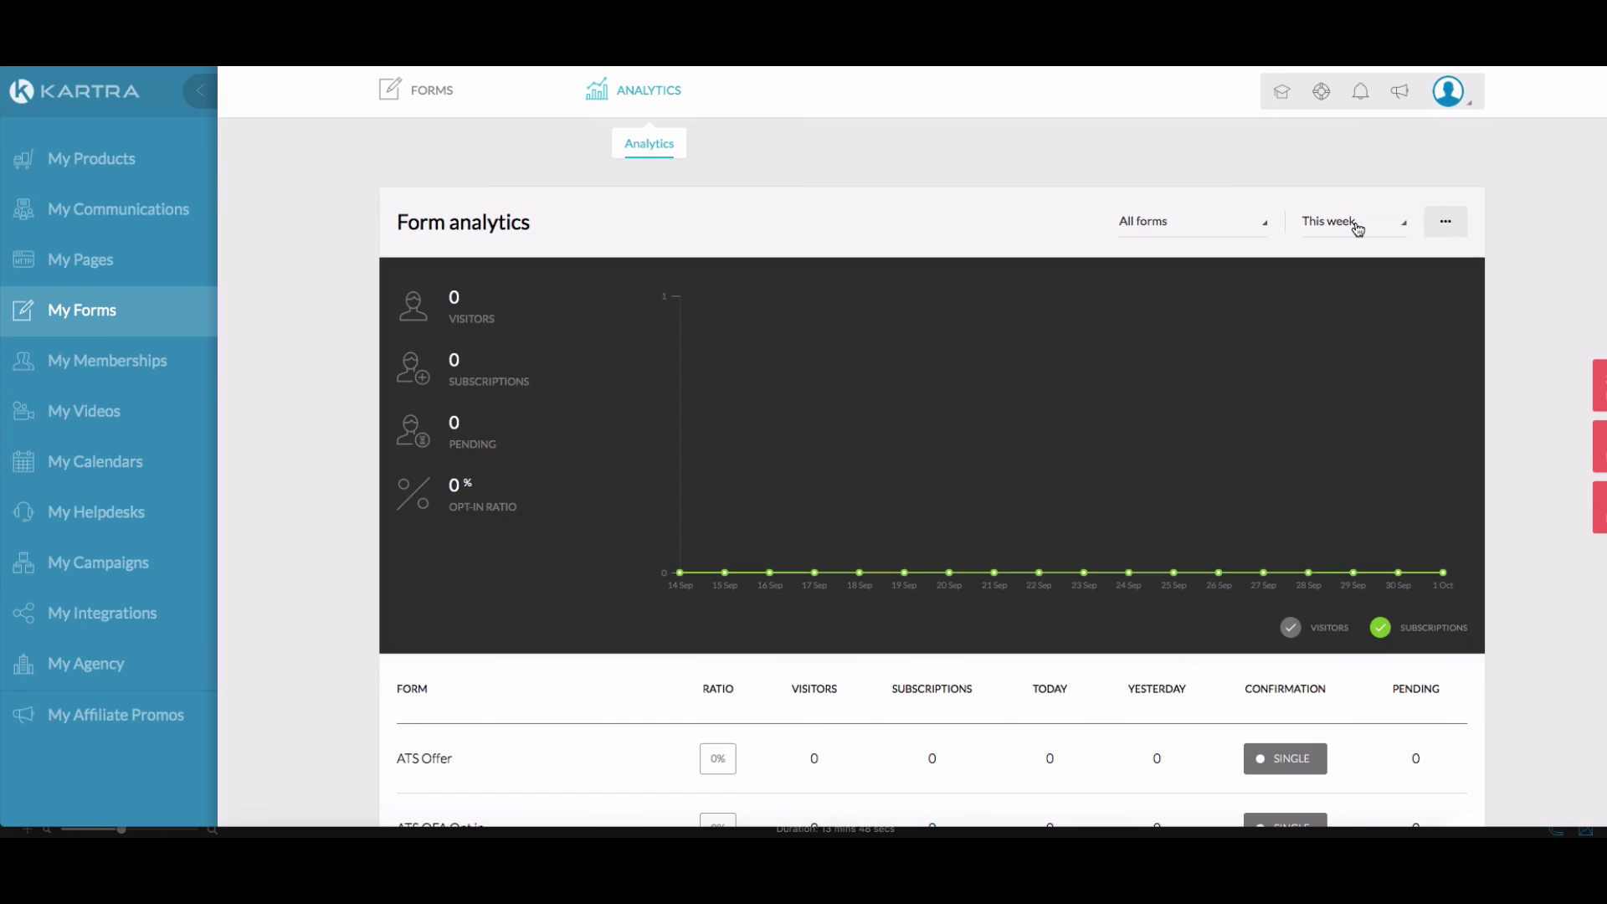
{"action": "left_click", "coordinate": [1356, 223]}
{"action": "left_click", "coordinate": [1345, 410]}
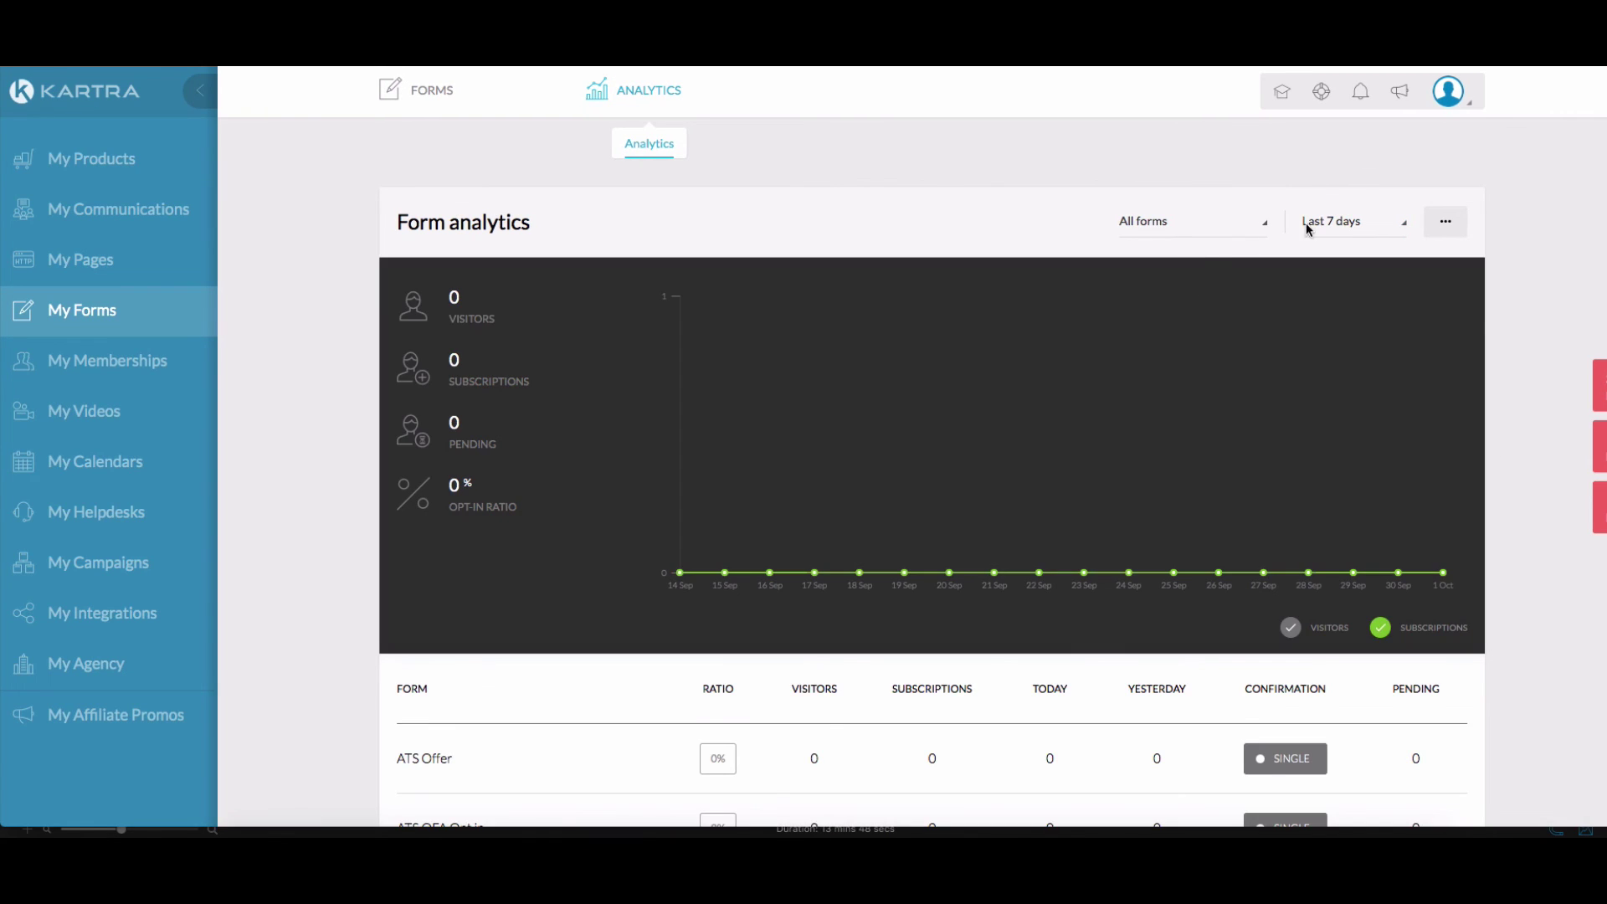
{"action": "left_click", "coordinate": [1343, 222]}
{"action": "scroll", "coordinate": [1352, 352], "scroll_direction": "down", "scroll_amount": 3}
{"action": "left_click", "coordinate": [1339, 419]}
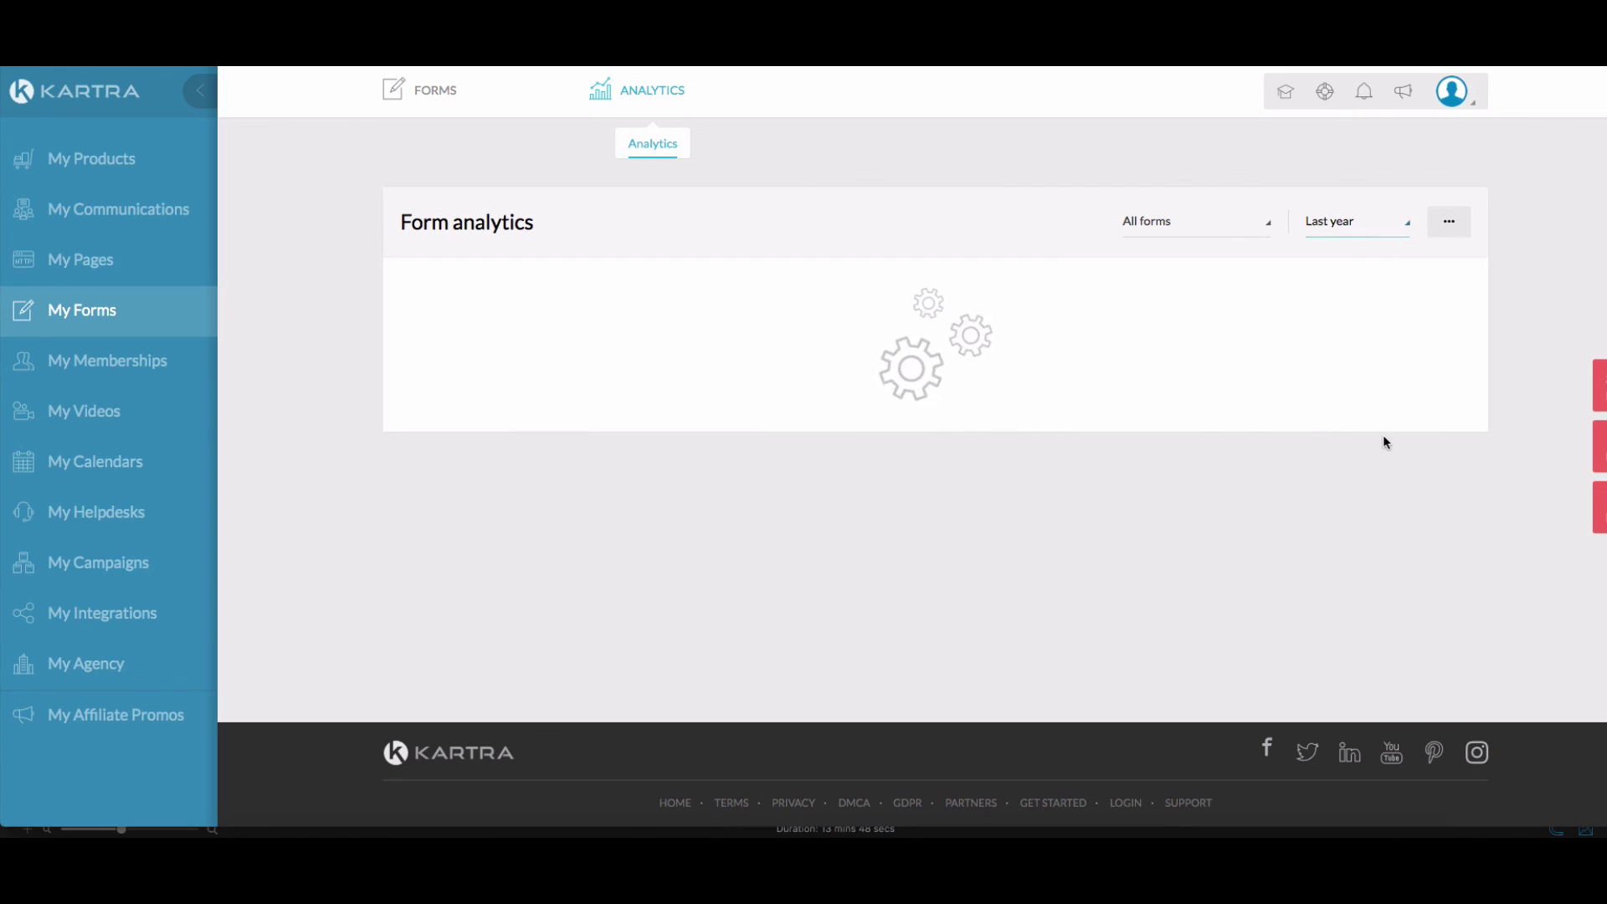
{"action": "scroll", "coordinate": [1382, 444], "scroll_direction": "down", "scroll_amount": 3}
{"action": "scroll", "coordinate": [827, 461], "scroll_direction": "up", "scroll_amount": 3}
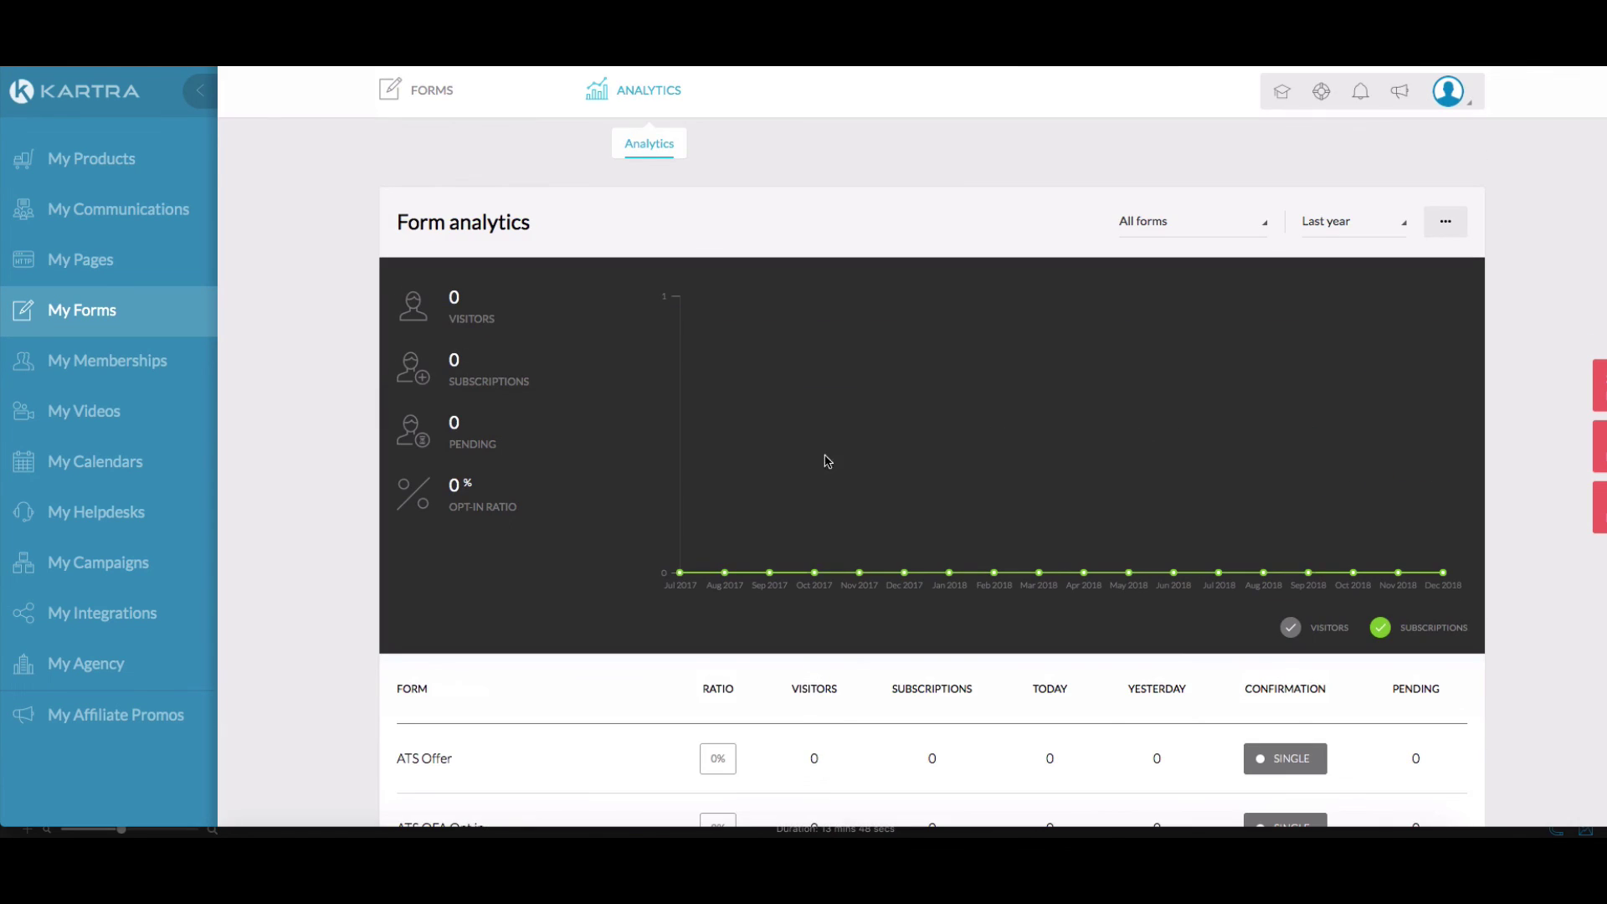
Look at the form filter, keep it on all forms, and review last year's chart and per-form table.
{"action": "left_click", "coordinate": [1221, 224]}
{"action": "left_click", "coordinate": [982, 269]}
{"action": "scroll", "coordinate": [983, 269], "scroll_direction": "down", "scroll_amount": 3}
{"action": "scroll", "coordinate": [871, 114], "scroll_direction": "up", "scroll_amount": 3}
{"action": "scroll", "coordinate": [555, 306], "scroll_direction": "down", "scroll_amount": 3}
{"action": "scroll", "coordinate": [544, 319], "scroll_direction": "up", "scroll_amount": 3}
{"action": "scroll", "coordinate": [1281, 297], "scroll_direction": "down", "scroll_amount": 3}
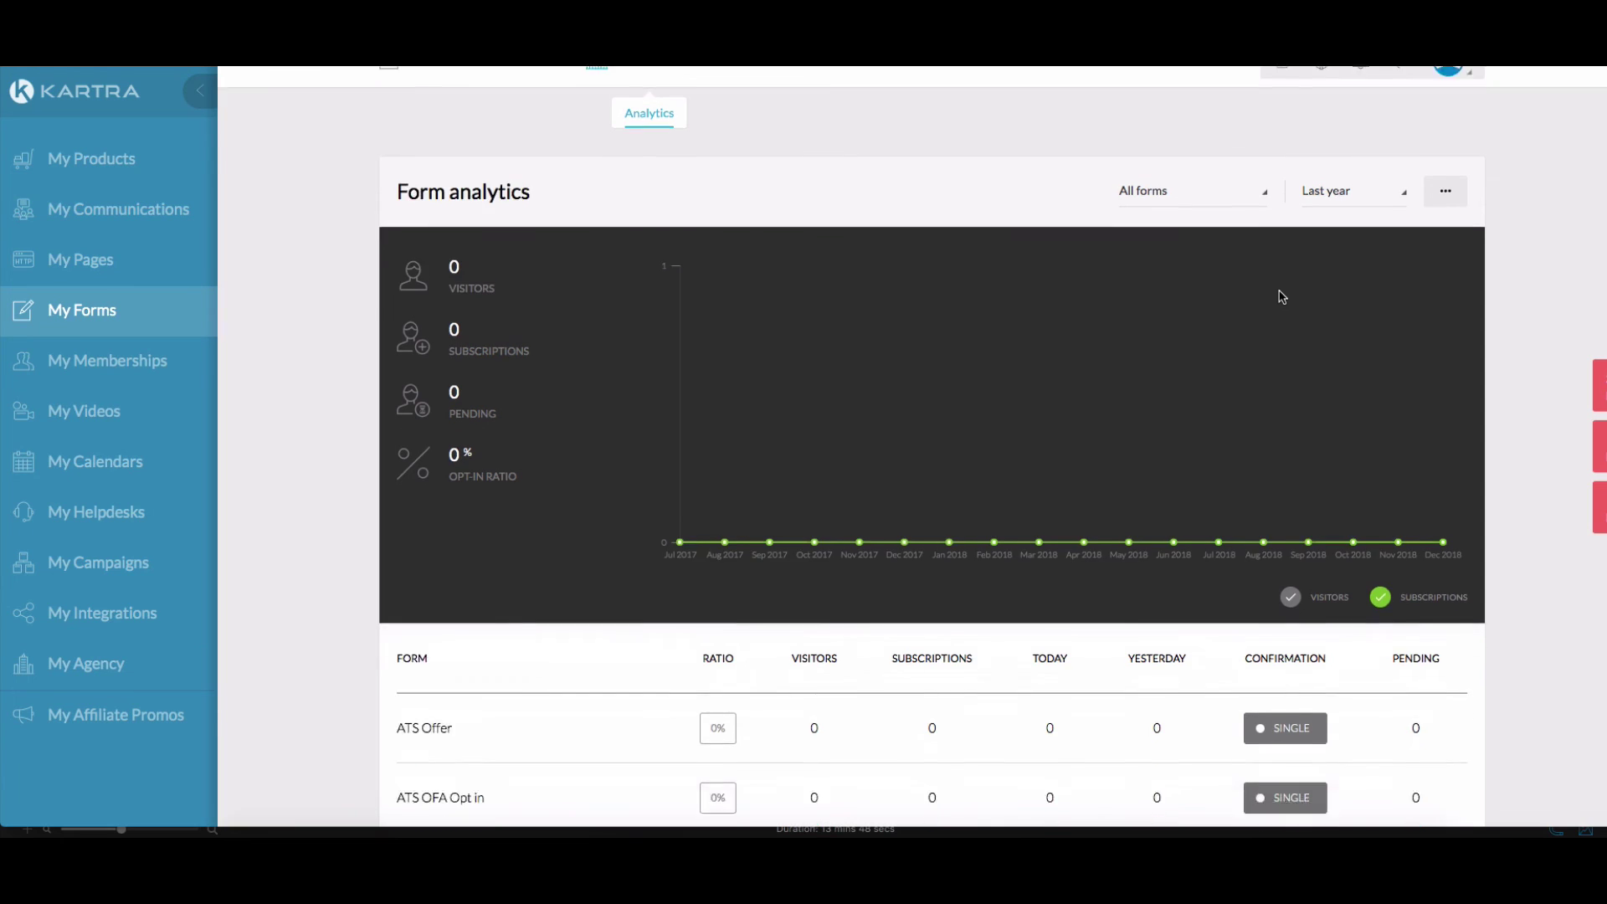
{"action": "scroll", "coordinate": [1284, 299], "scroll_direction": "up", "scroll_amount": 3}
{"action": "scroll", "coordinate": [1026, 330], "scroll_direction": "down", "scroll_amount": 3}
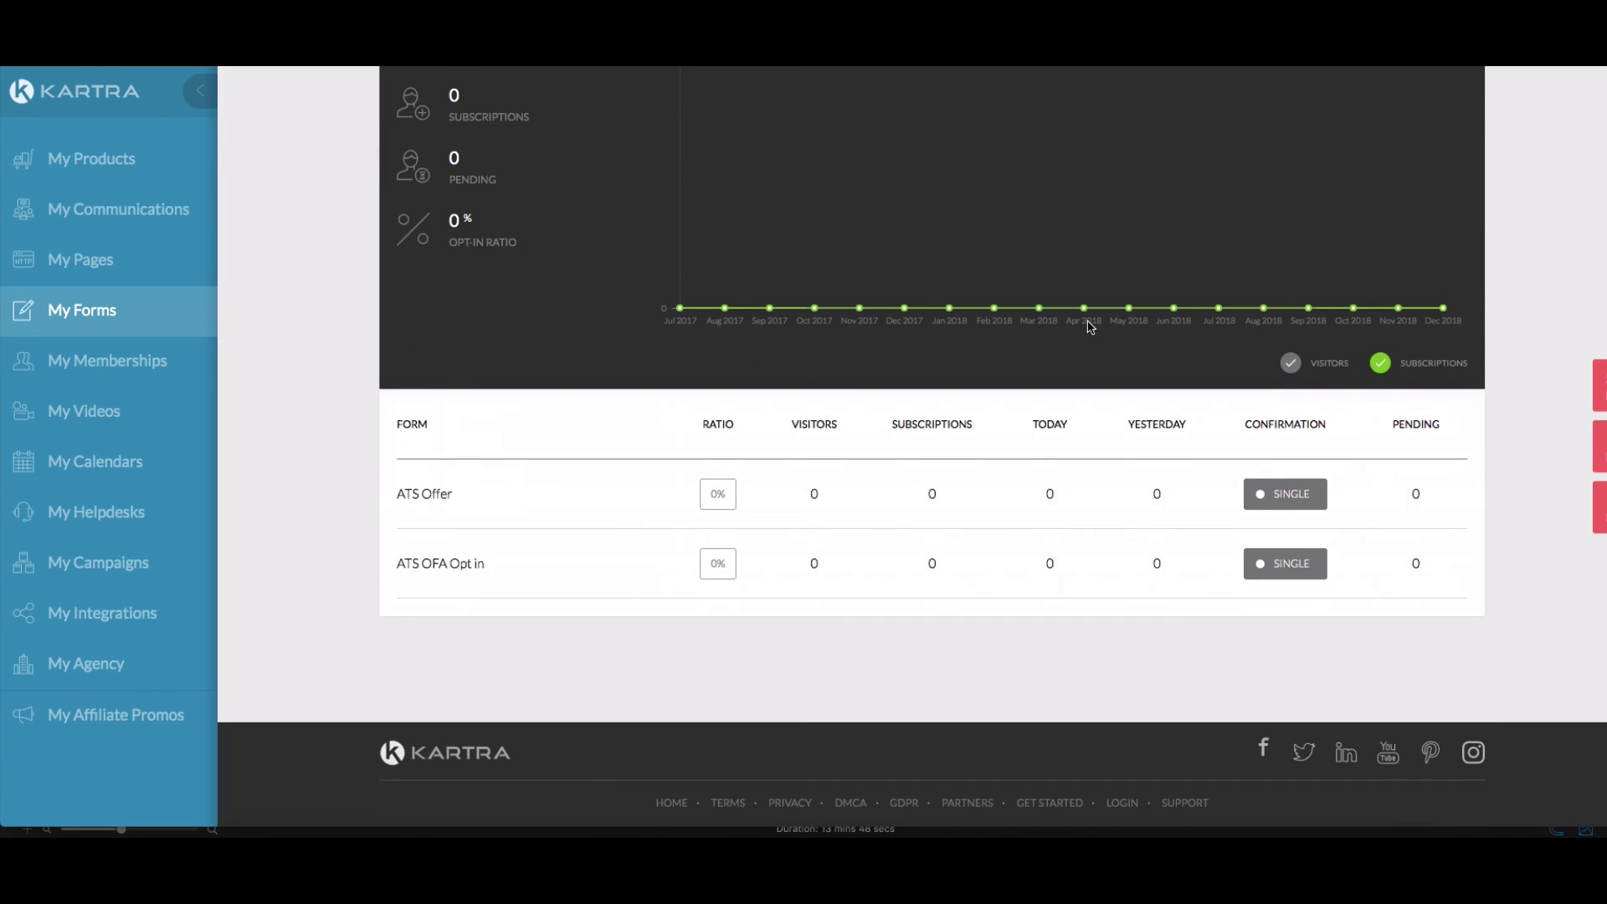
{"action": "scroll", "coordinate": [1089, 326], "scroll_direction": "up", "scroll_amount": 3}
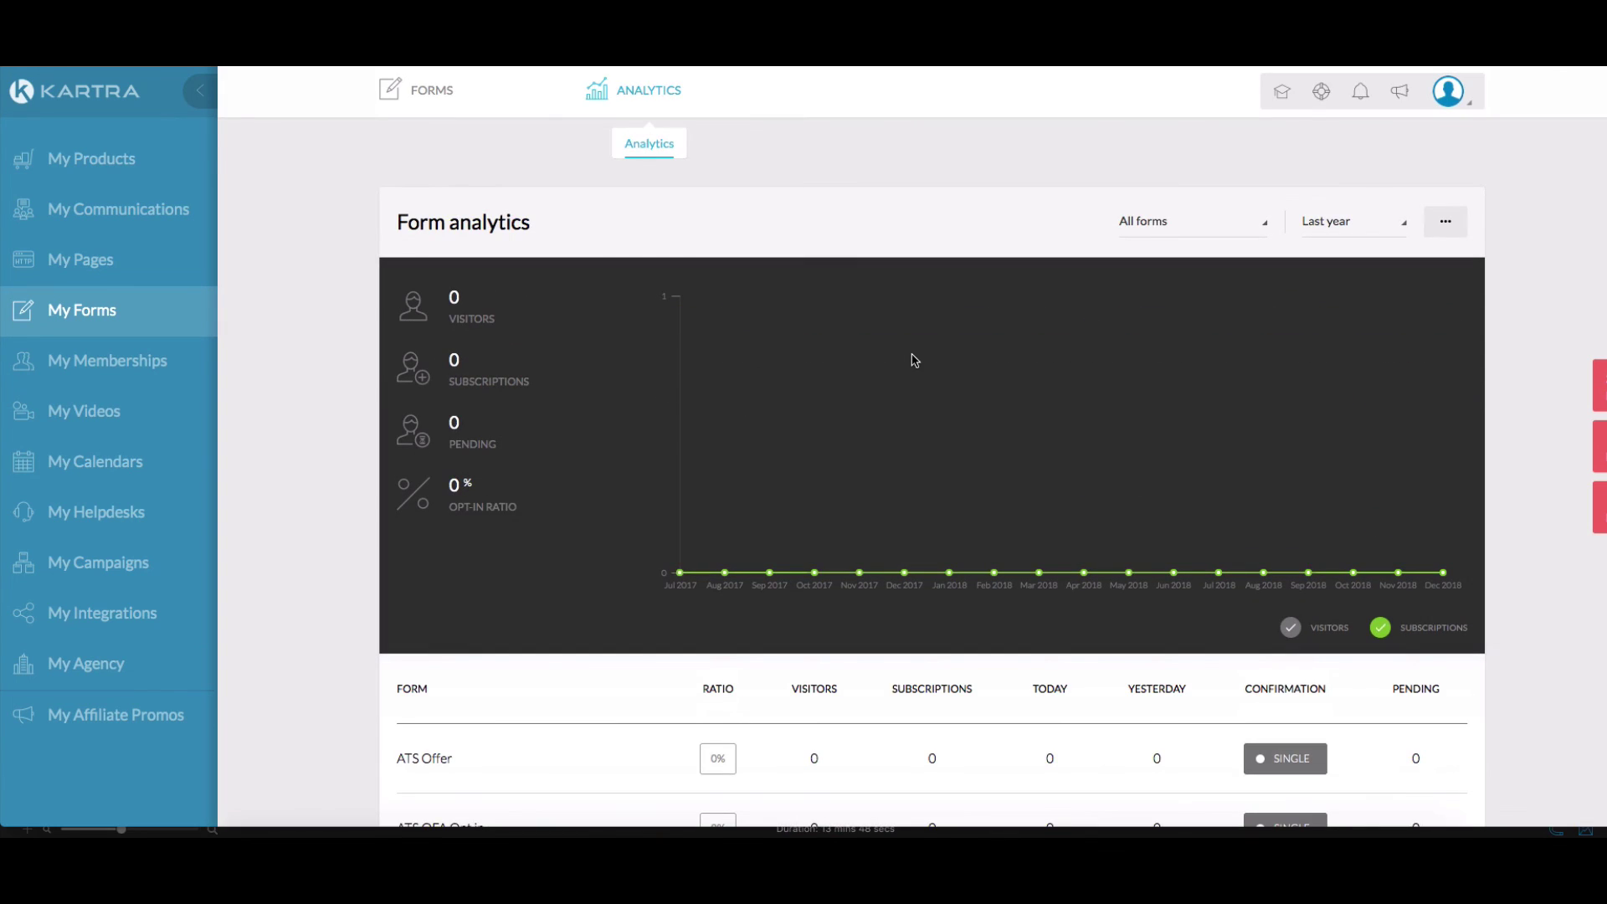
{"action": "scroll", "coordinate": [914, 360], "scroll_direction": "down", "scroll_amount": 2}
{"action": "scroll", "coordinate": [914, 360], "scroll_direction": "down", "scroll_amount": 2}
{"action": "scroll", "coordinate": [911, 355], "scroll_direction": "up", "scroll_amount": 4}
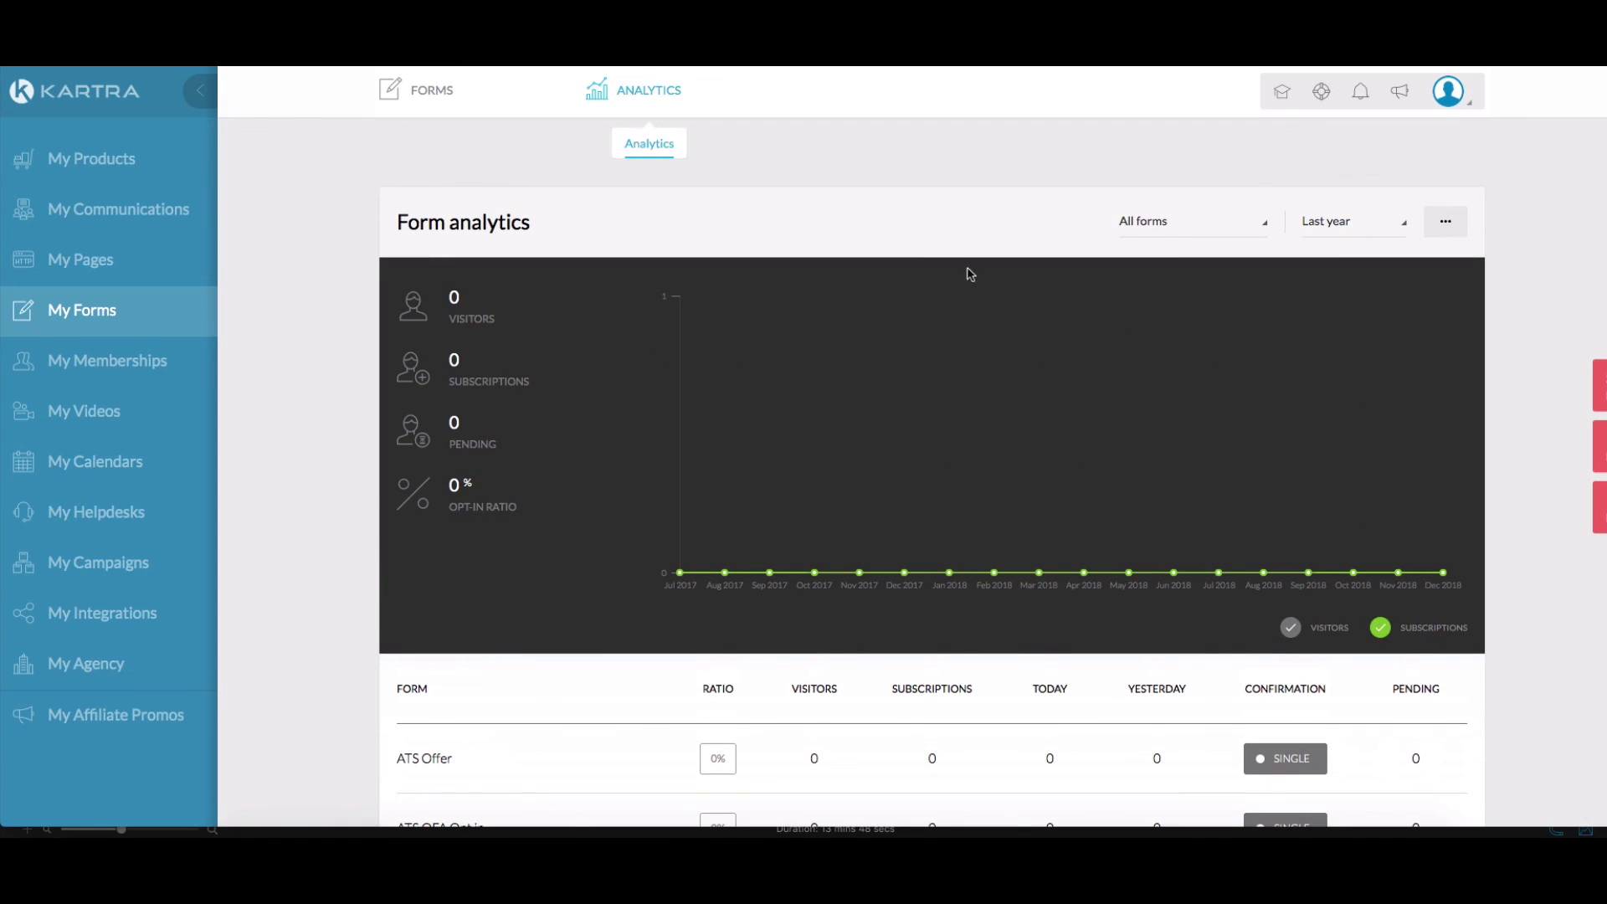